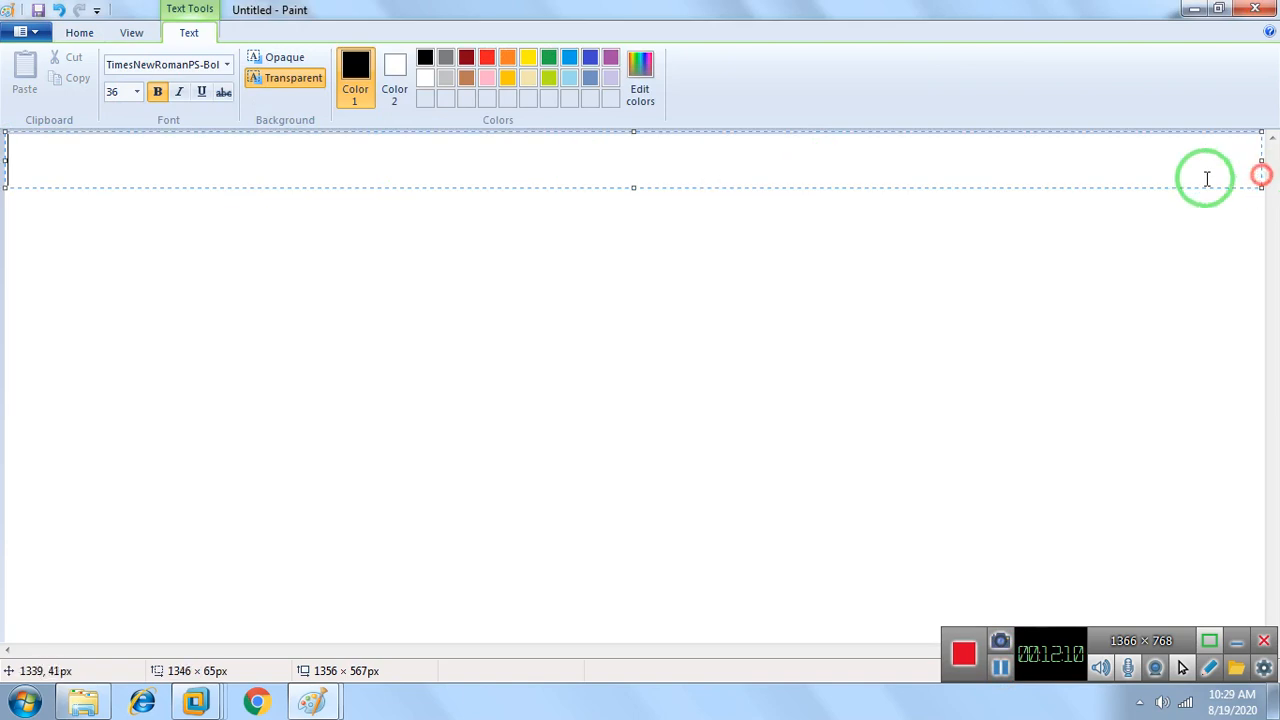
# Set the font size to 18 and write "Software Settings Node" as the first line of the text box
pyautogui.click(137, 92)
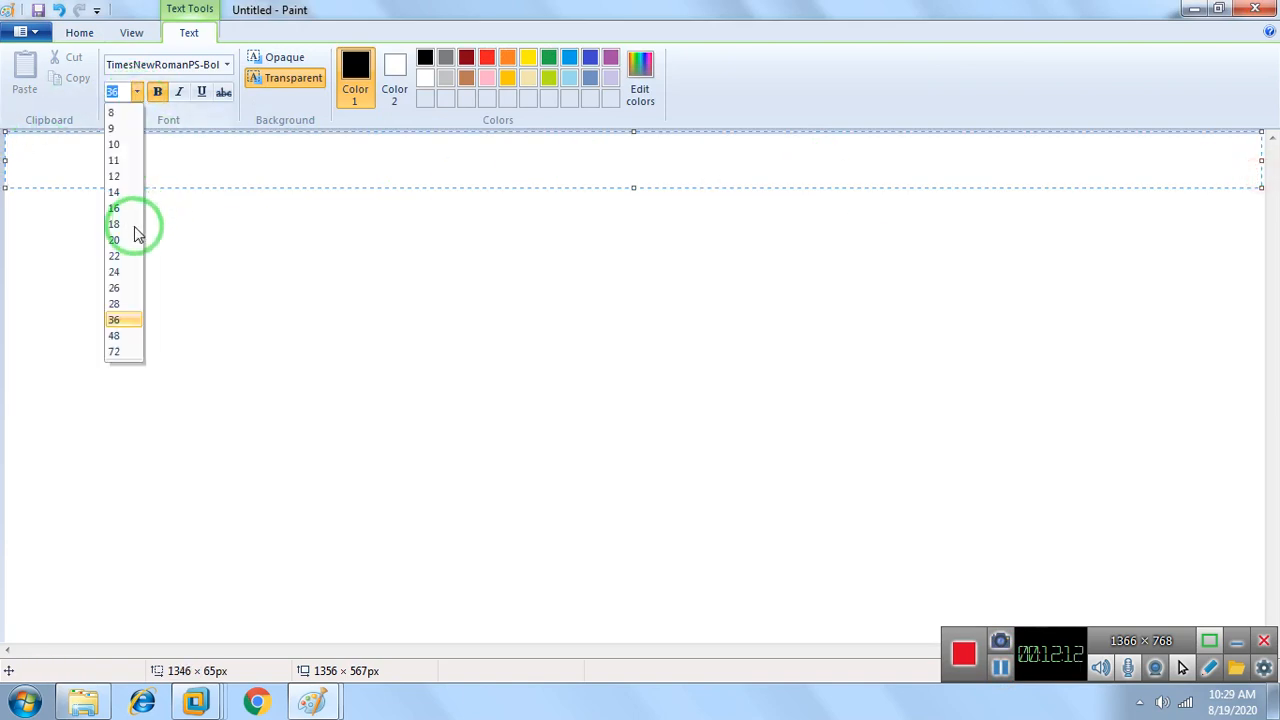
pyautogui.click(114, 223)
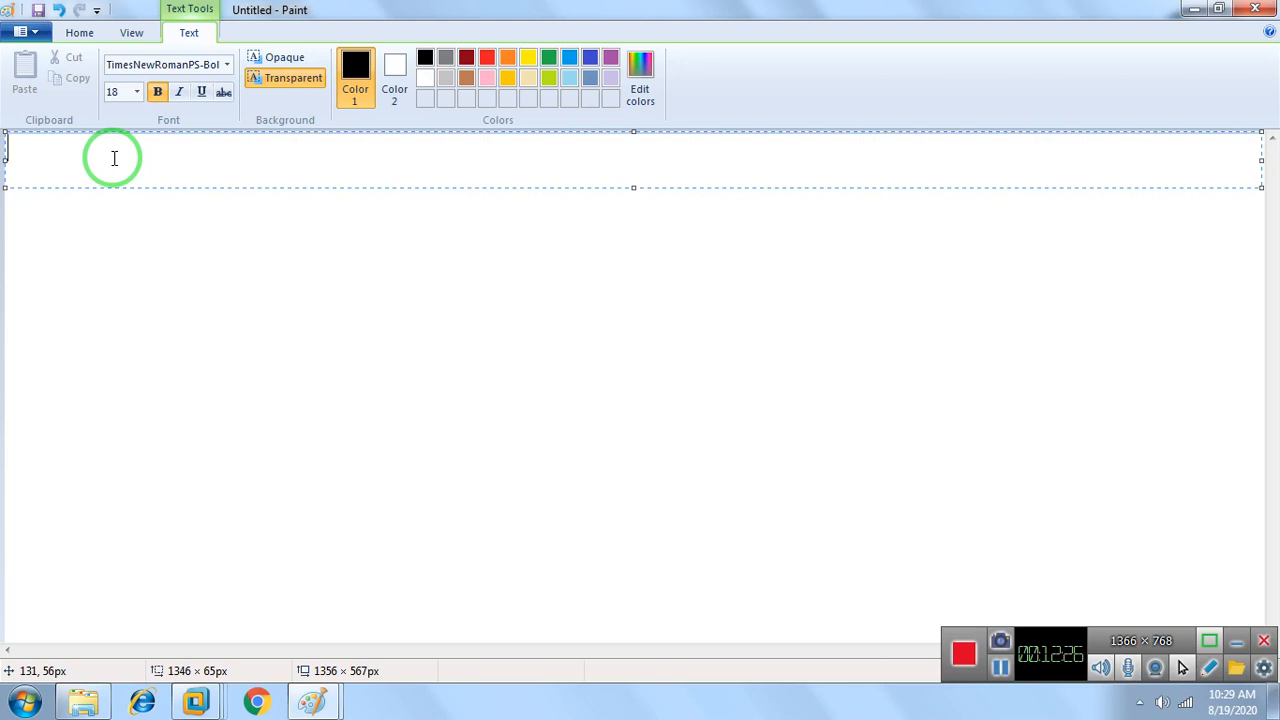
pyautogui.write('Software ')
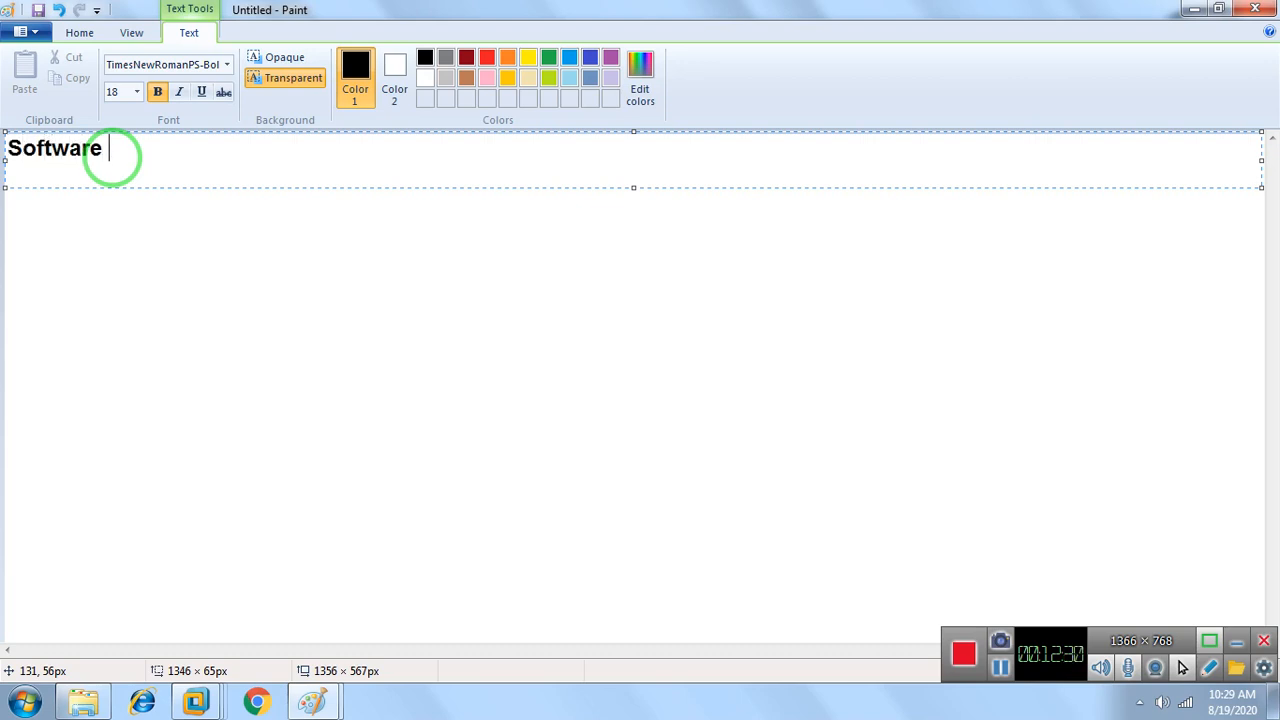
pyautogui.write('Settings ')
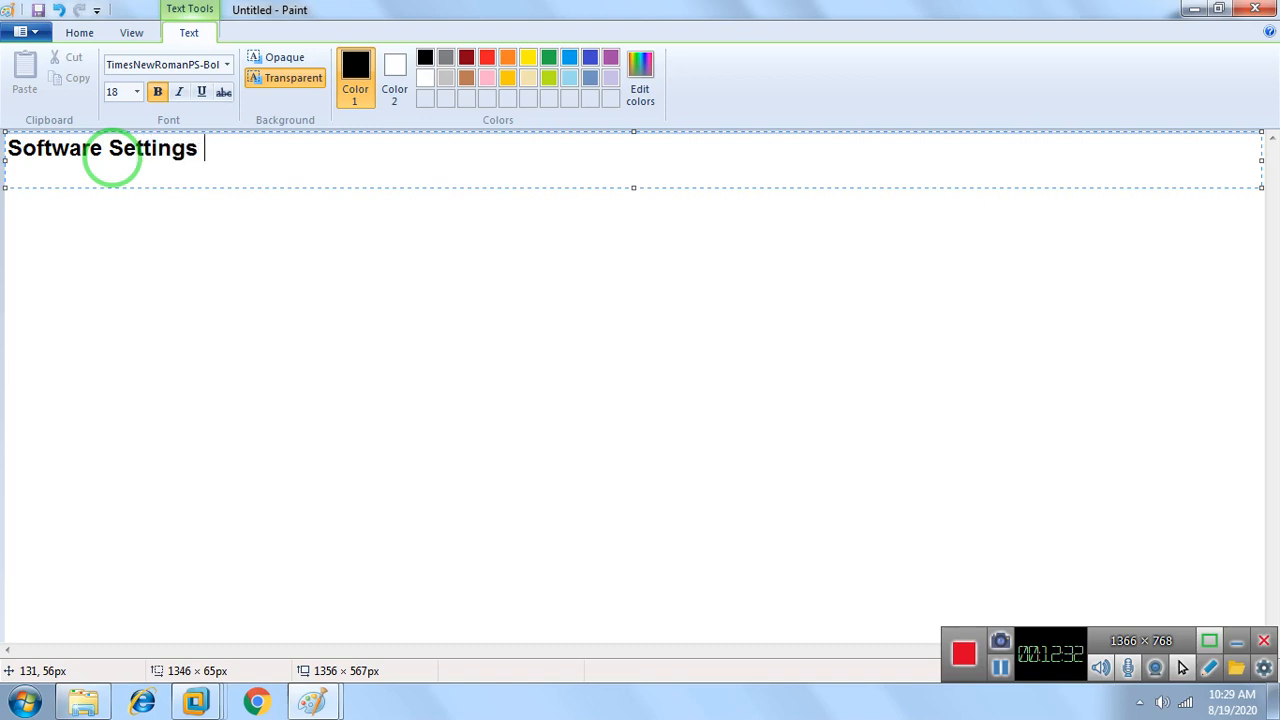
pyautogui.write('Node')
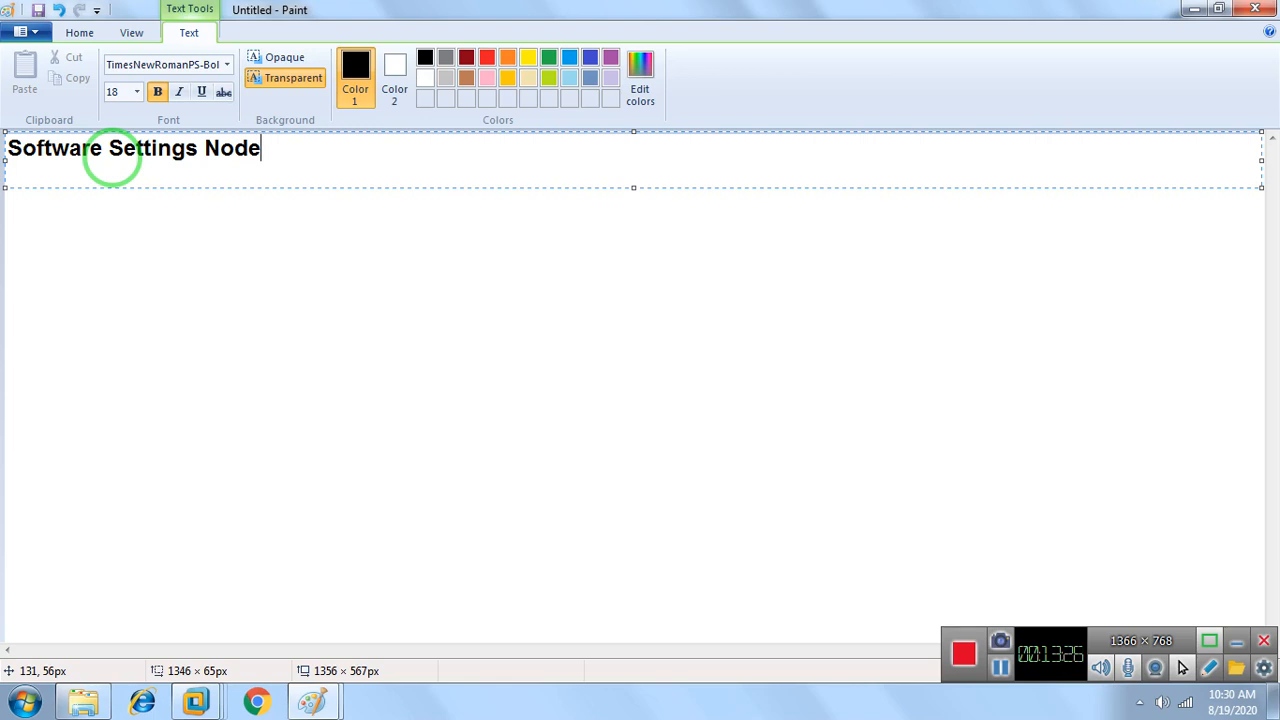
# Add "Windows Settings Node" on a new line below "Software Settings Node"
pyautogui.press('Return')
pyautogui.write('Windows Se')
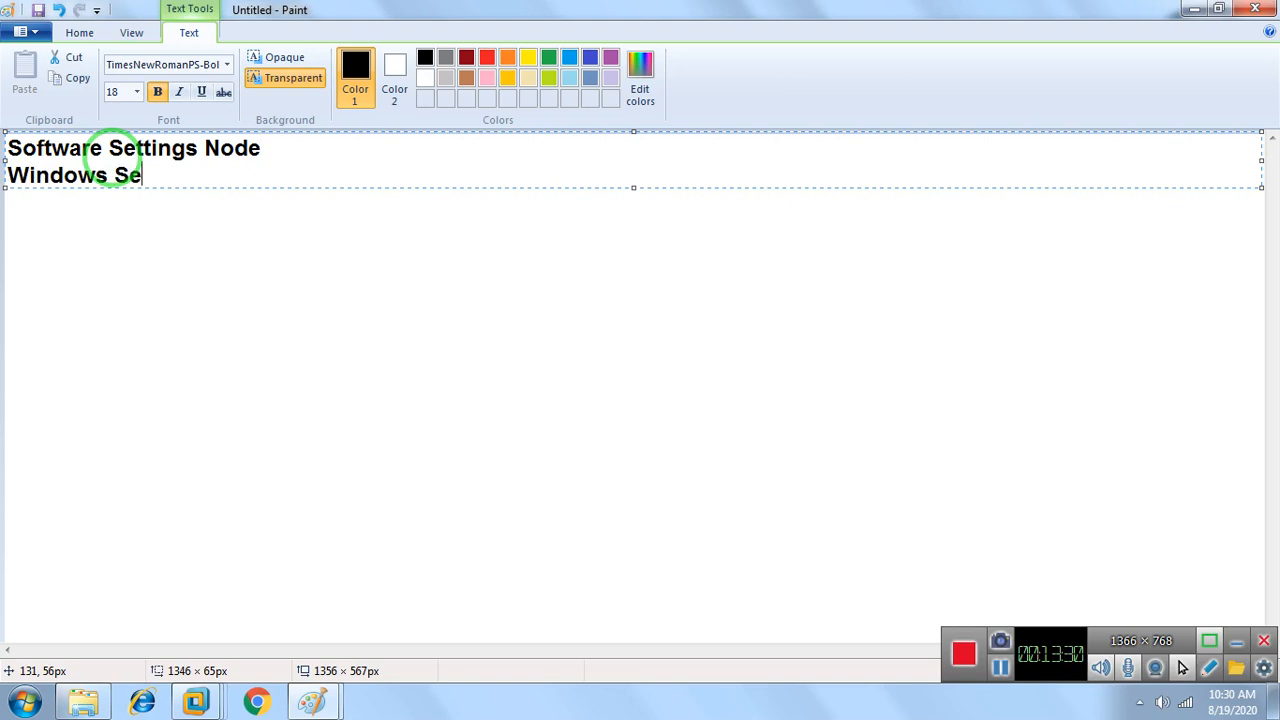
pyautogui.write('ttings No')
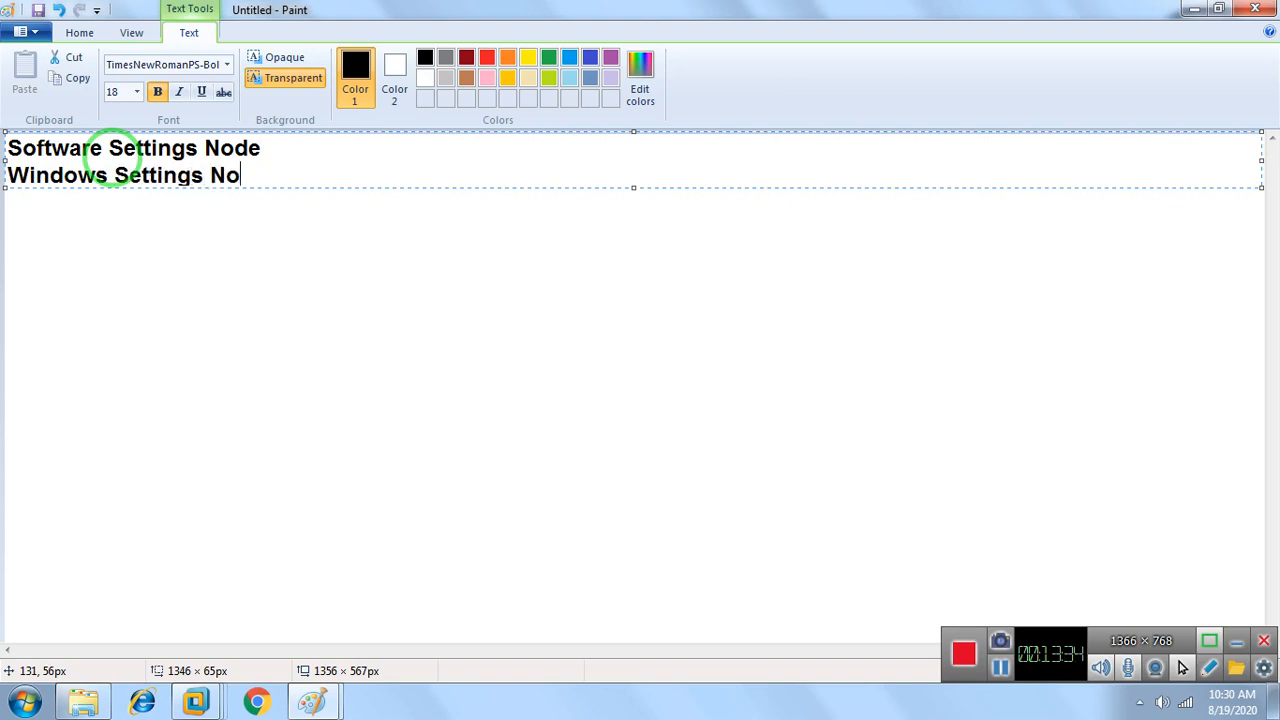
pyautogui.write('de')
# Add "Scripts Node" on a new line below "Windows Settings Node"
pyautogui.press('Return')
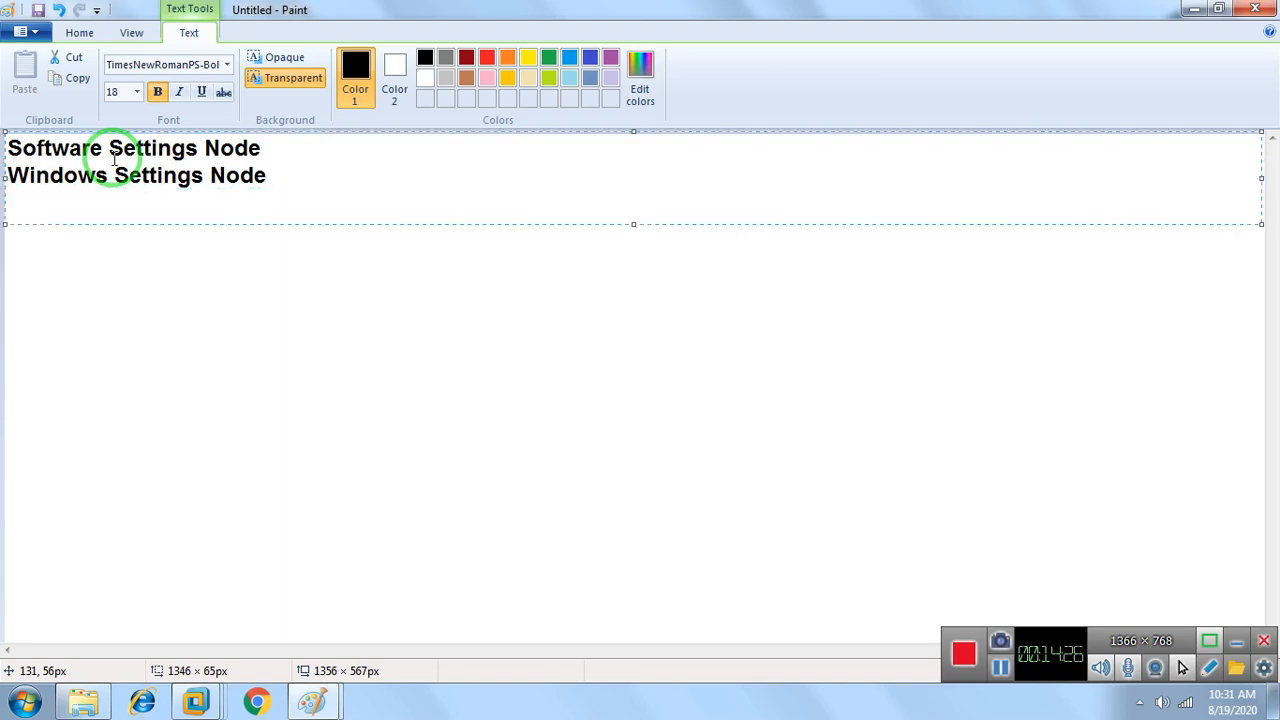
pyautogui.write('Scripts ')
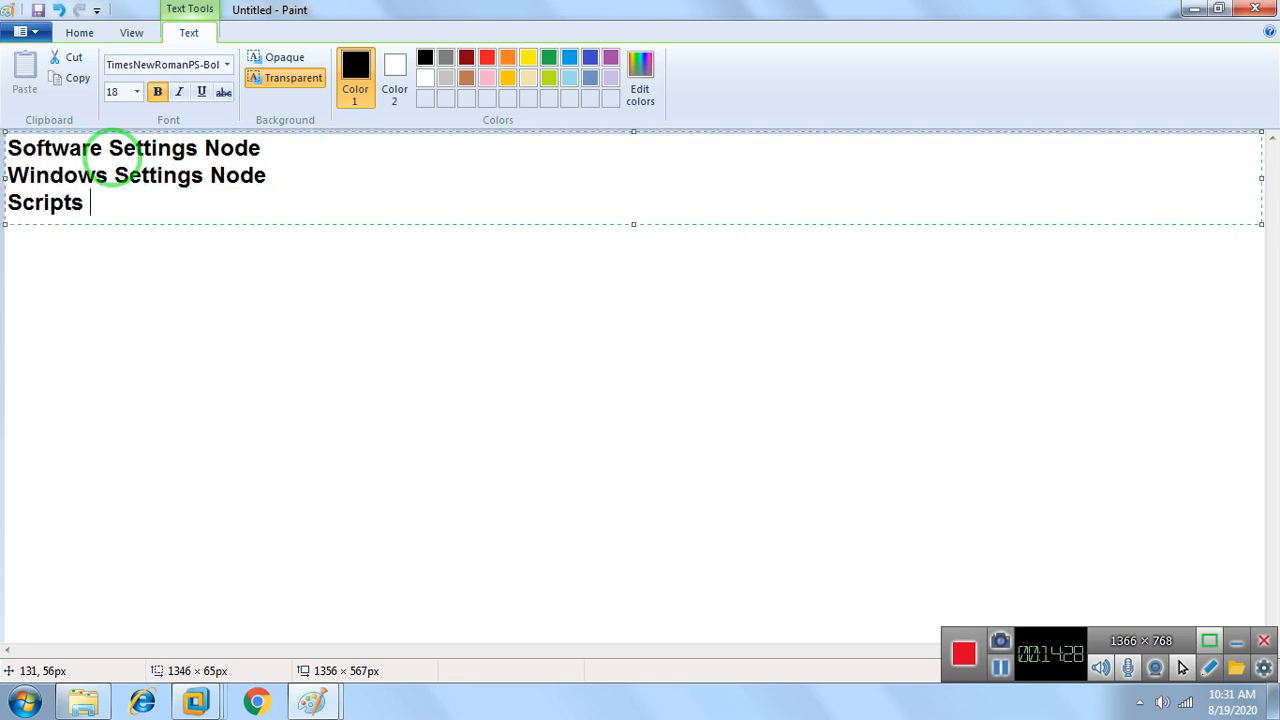
pyautogui.write('Node')
# Add "Administrative Templates Node" on a new line below "Scripts Node"
pyautogui.press('Return')
pyautogui.write('Administrativr')
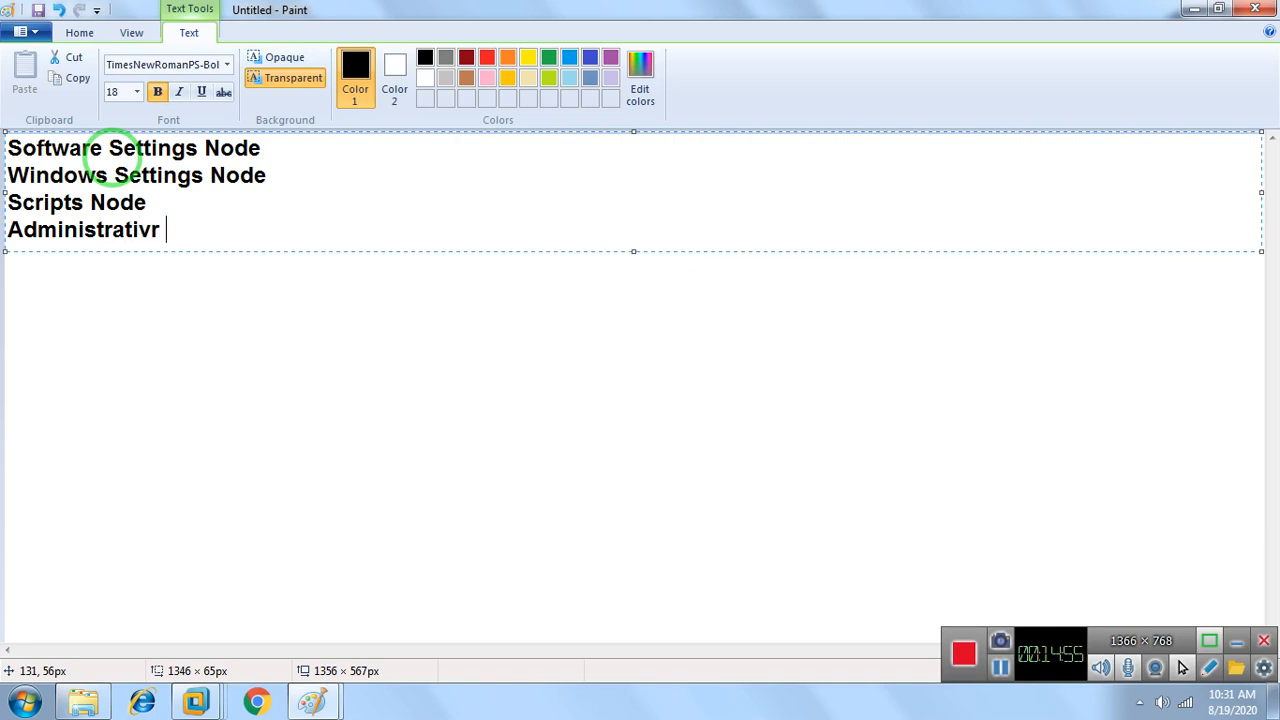
pyautogui.press('BackSpace')
pyautogui.write('e TEmplates')
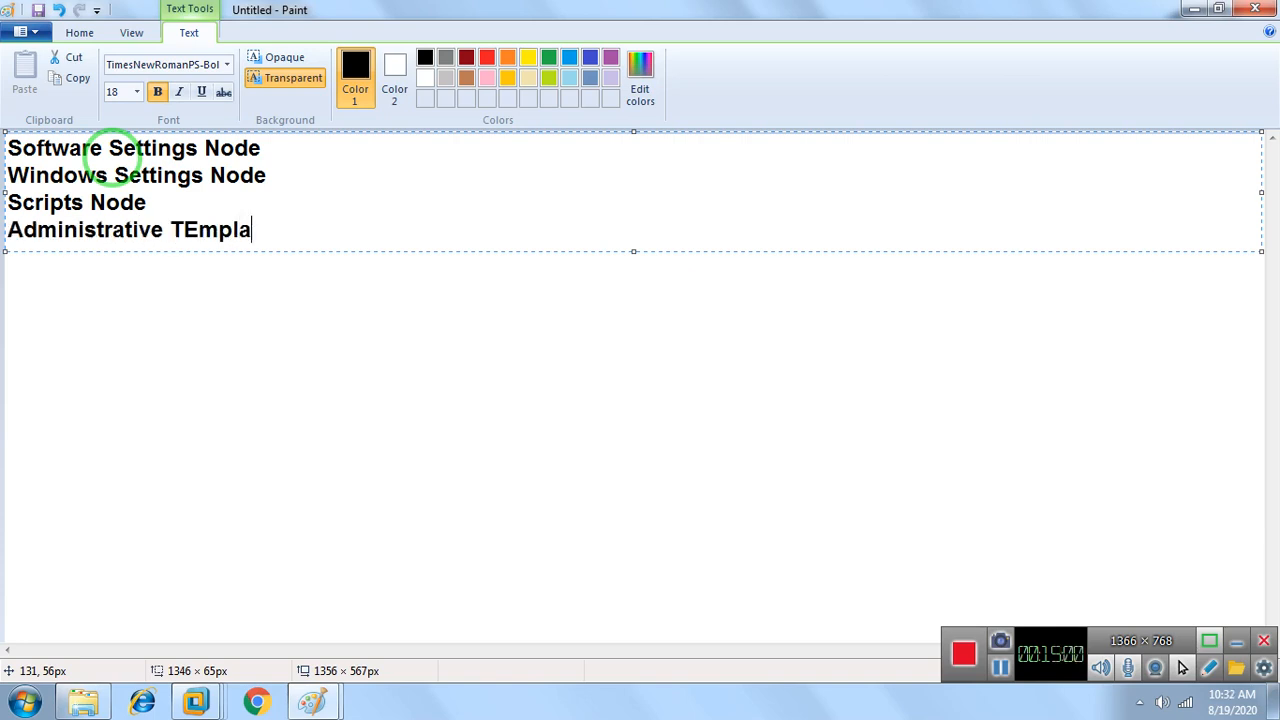
pyautogui.press('BackSpace')
pyautogui.press('BackSpace')
pyautogui.press('BackSpace')
pyautogui.press('BackSpace')
pyautogui.press('BackSpace')
pyautogui.press('BackSpace')
pyautogui.press('BackSpace')
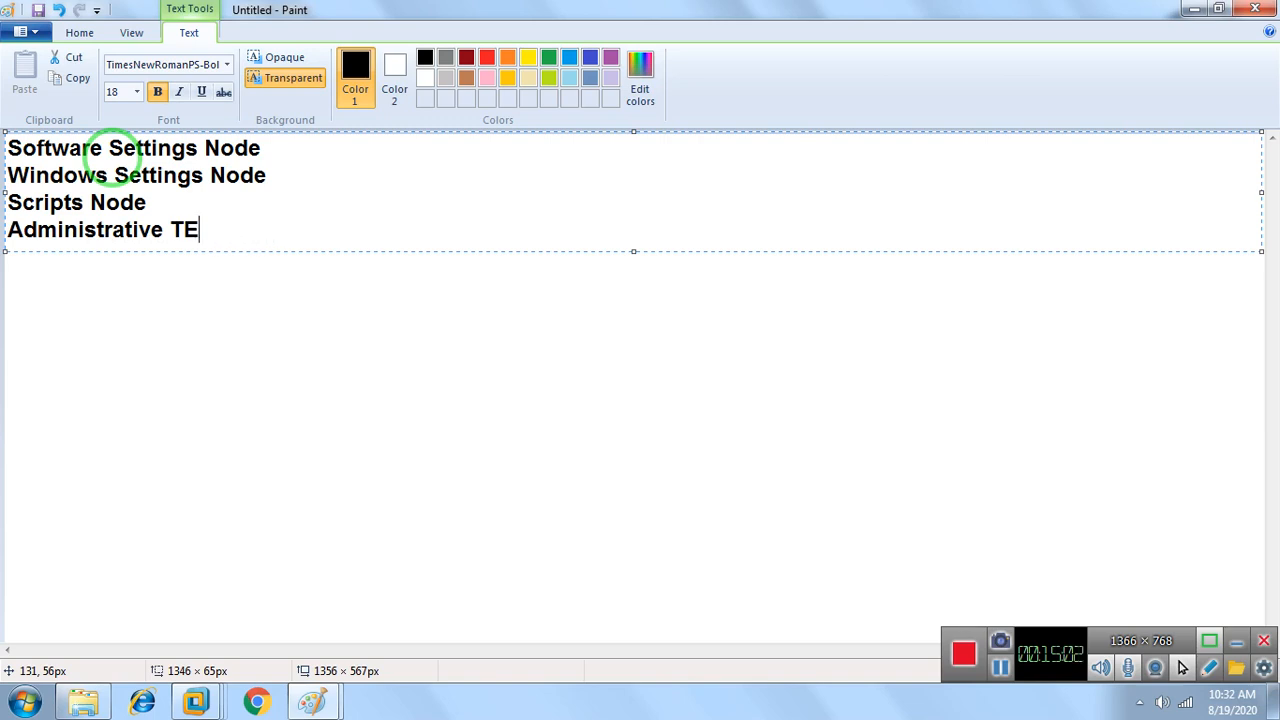
pyautogui.press('BackSpace')
pyautogui.write('emplat')
pyautogui.press('BackSpace')
pyautogui.write('at')
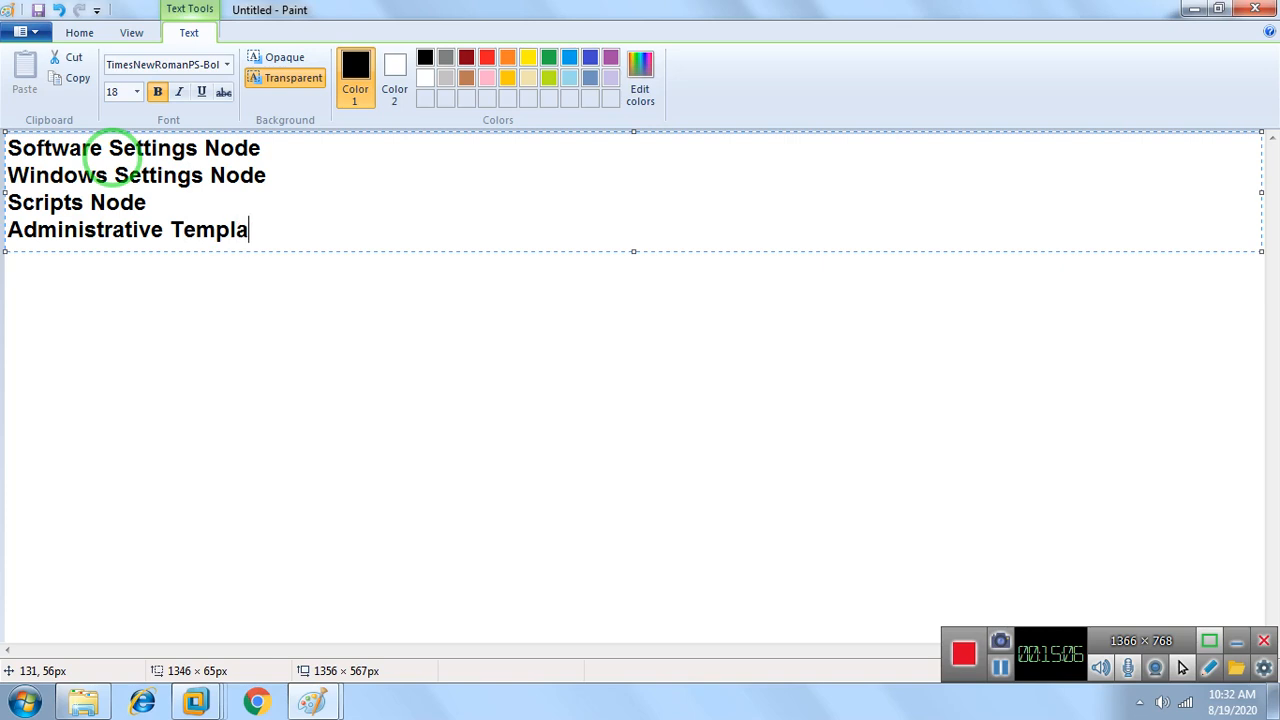
pyautogui.write('es Niode')
pyautogui.press('BackSpace')
pyautogui.press('BackSpace')
pyautogui.press('BackSpace')
pyautogui.press('BackSpace')
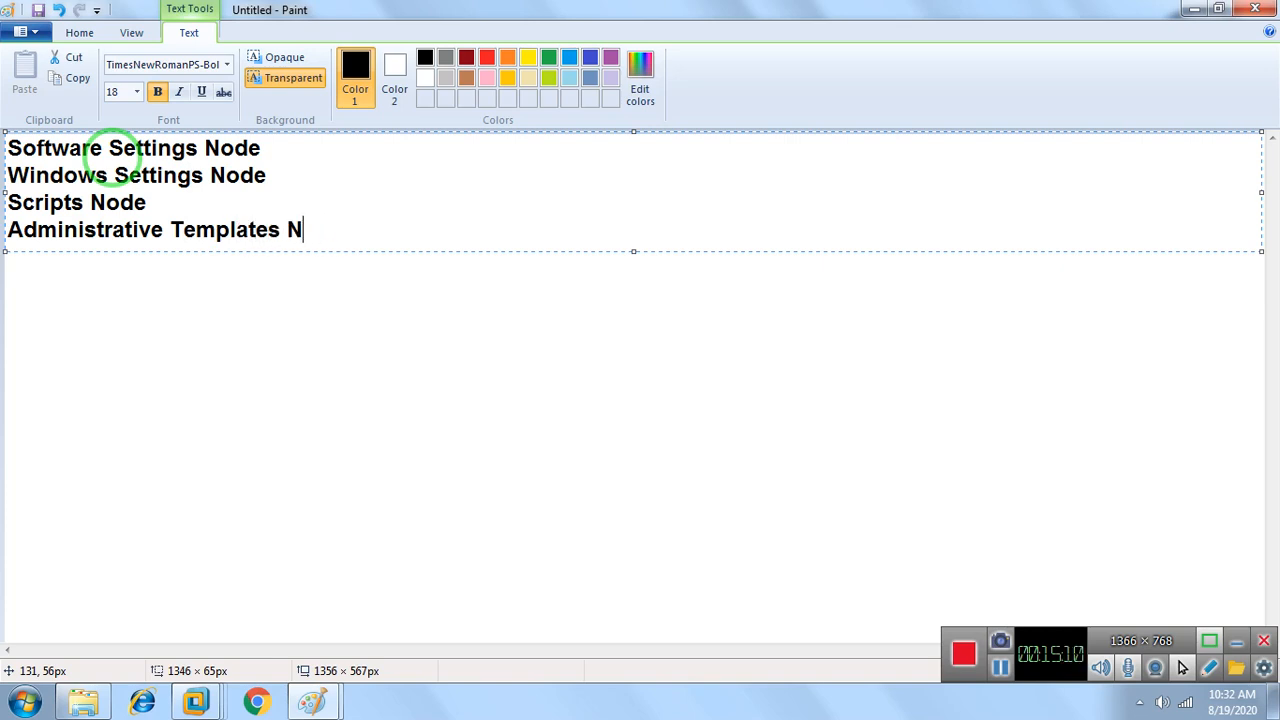
pyautogui.write('ode')
# Leave a blank line below the node list and write the heading "Gpo Tools:-"
pyautogui.press('Return')
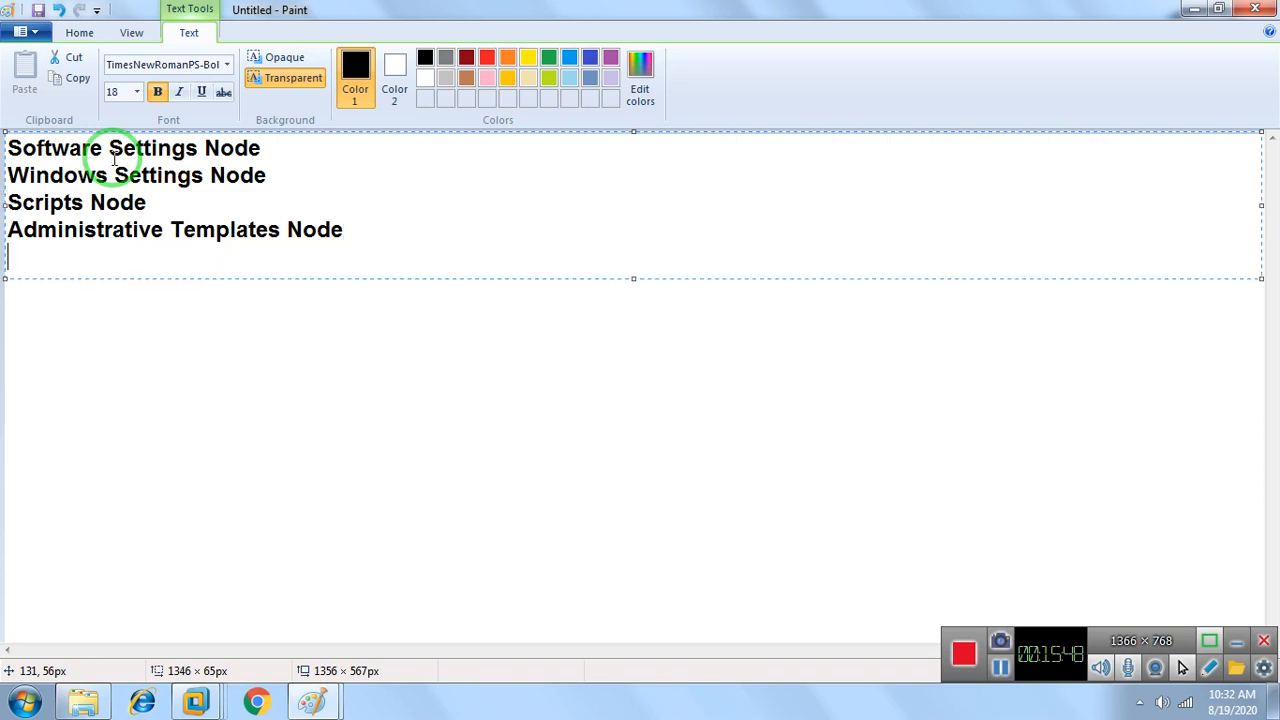
pyautogui.press('Return')
pyautogui.write('Gp')
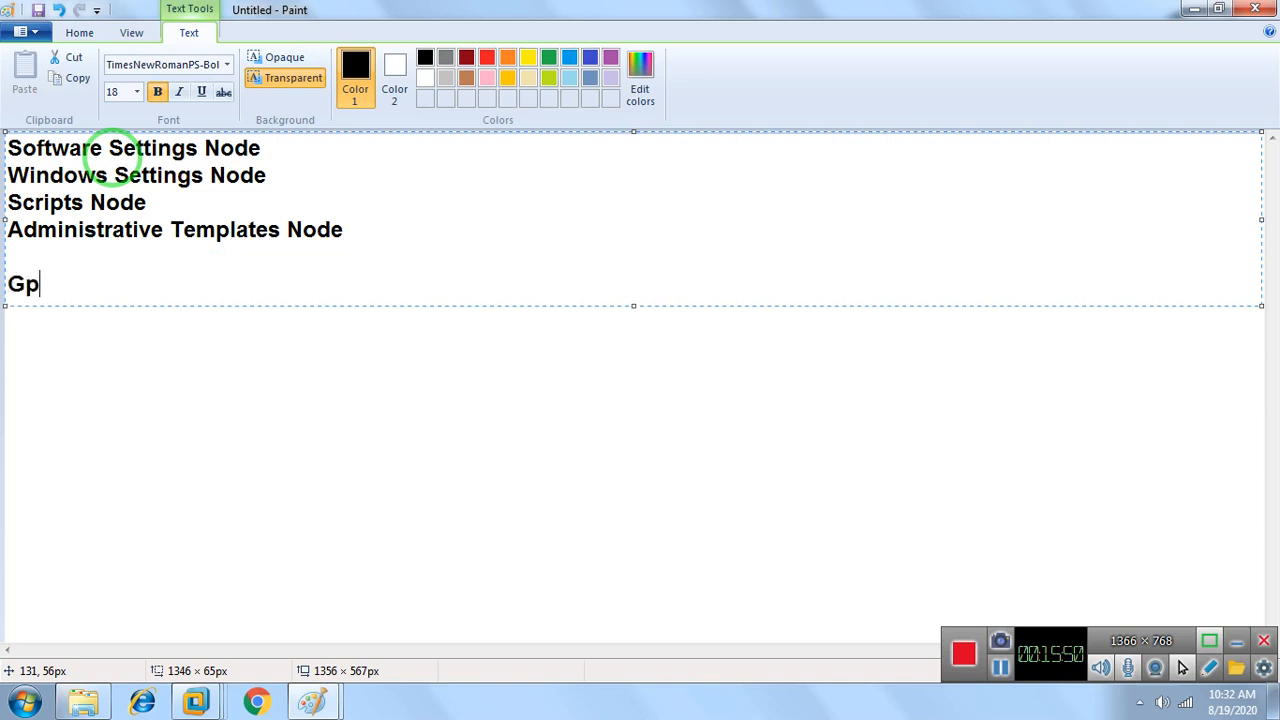
pyautogui.write('o Tools:-')
# Add the indented list item "1. Gpupdate" under the "Gpo Tools:-" heading
pyautogui.press('Return')
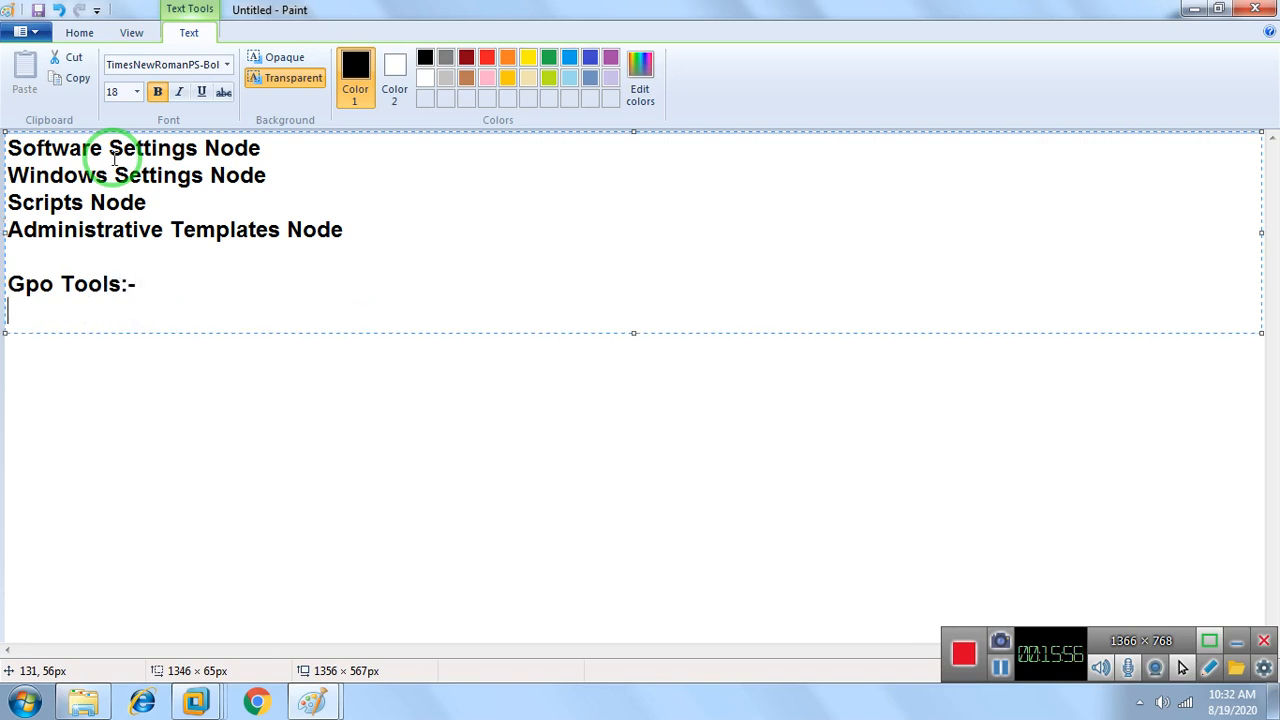
pyautogui.press('Tab')
pyautogui.write('1.')
pyautogui.write('Gpupfa')
pyautogui.press('BackSpace')
pyautogui.press('BackSpace')
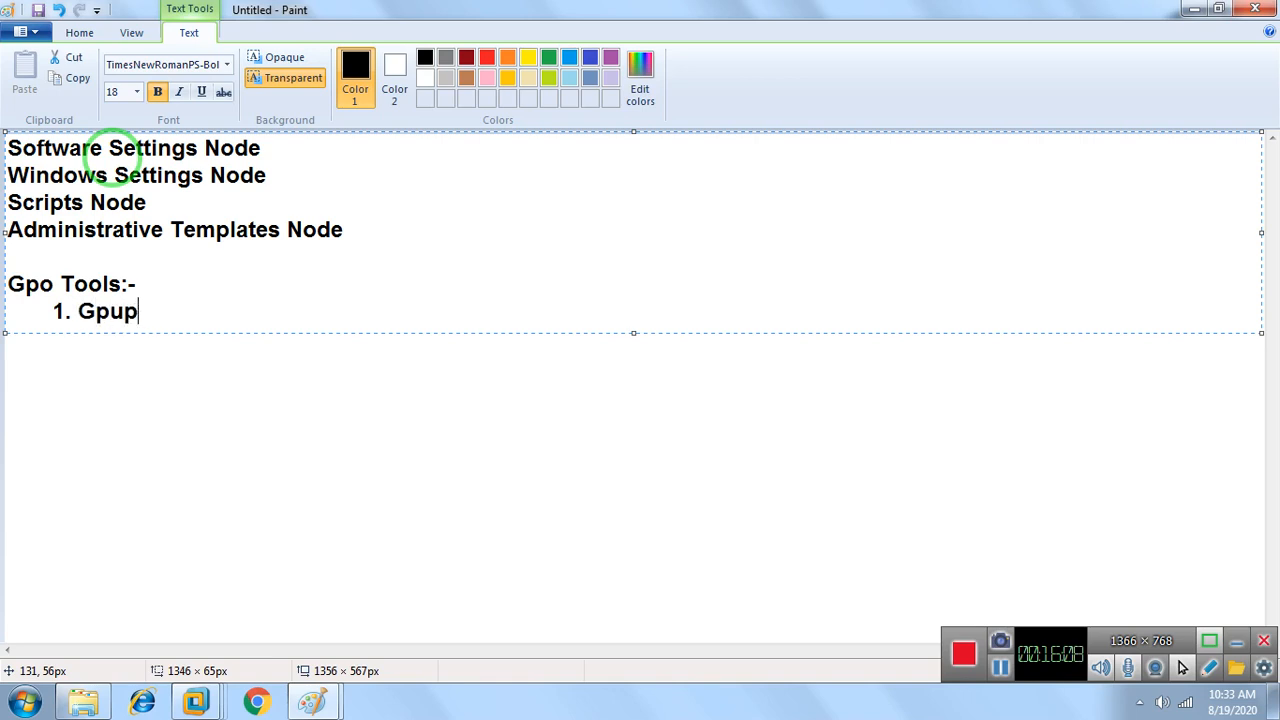
pyautogui.write('date')
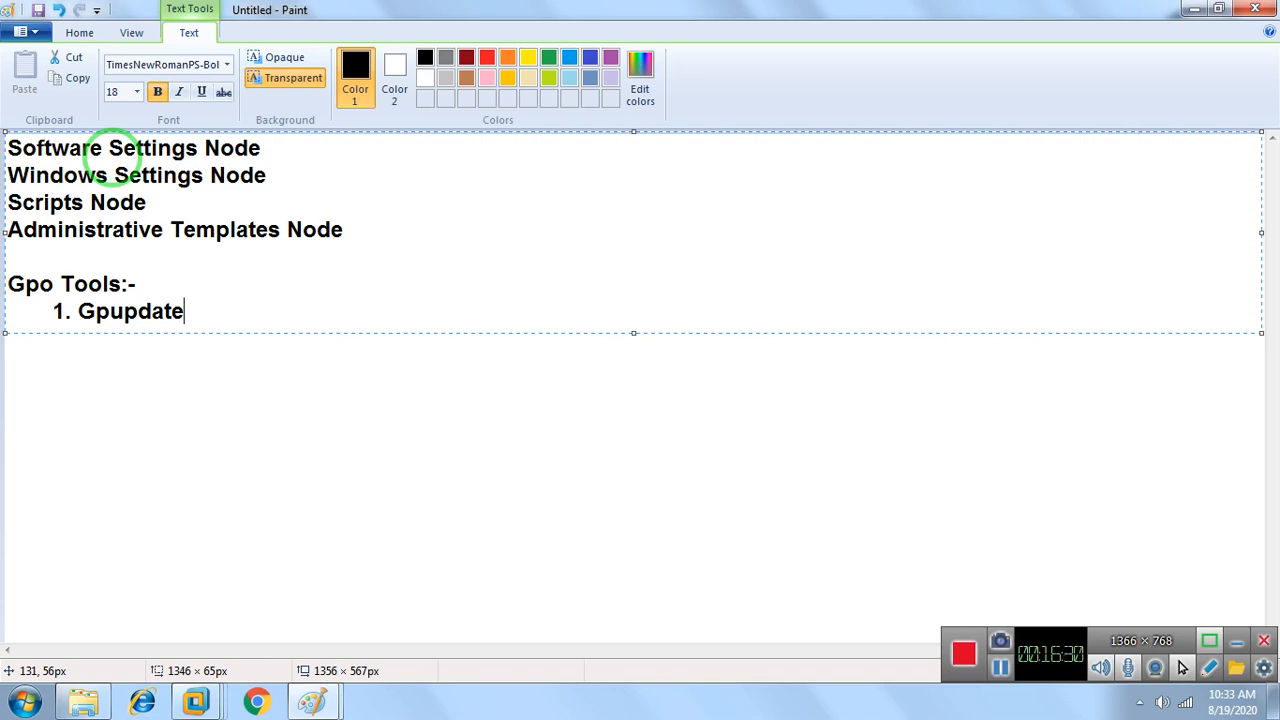
# Add the indented second list item "2. Gpupdate /Force" under the "Gpo Tools:-" heading
pyautogui.press('Return')
pyautogui.press('Tab')
pyautogui.write('2. Gpupdate ')
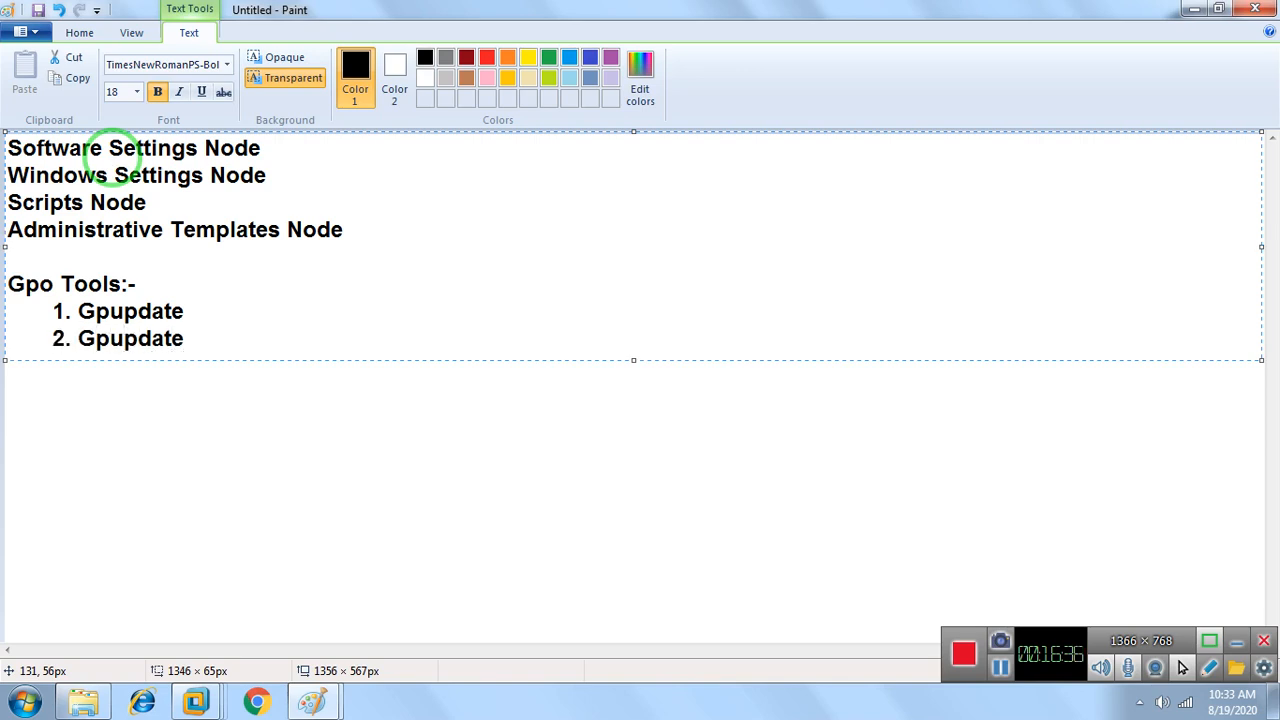
pyautogui.write(' /Force')
# Add the indented third list item "3. Gpresult" under the "Gpo Tools:-" heading
pyautogui.press('Return')
pyautogui.press('Tab')
pyautogui.write('3')
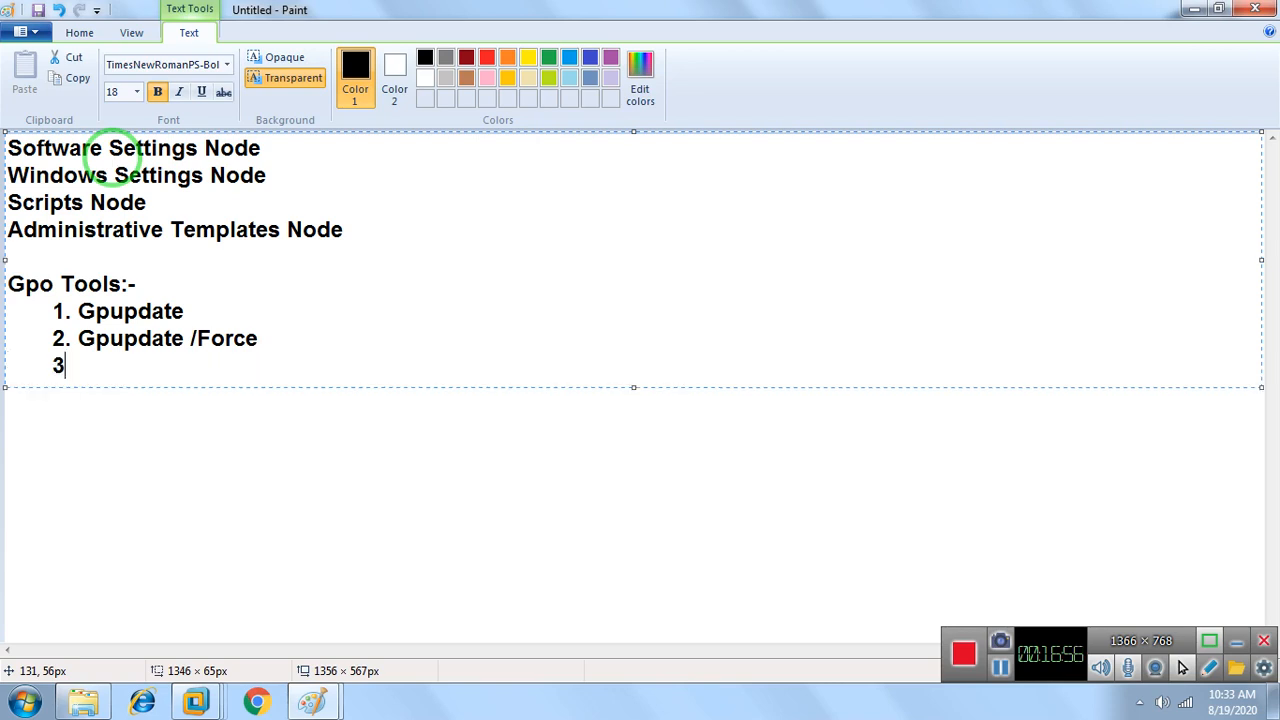
pyautogui.write('. Gpresult')
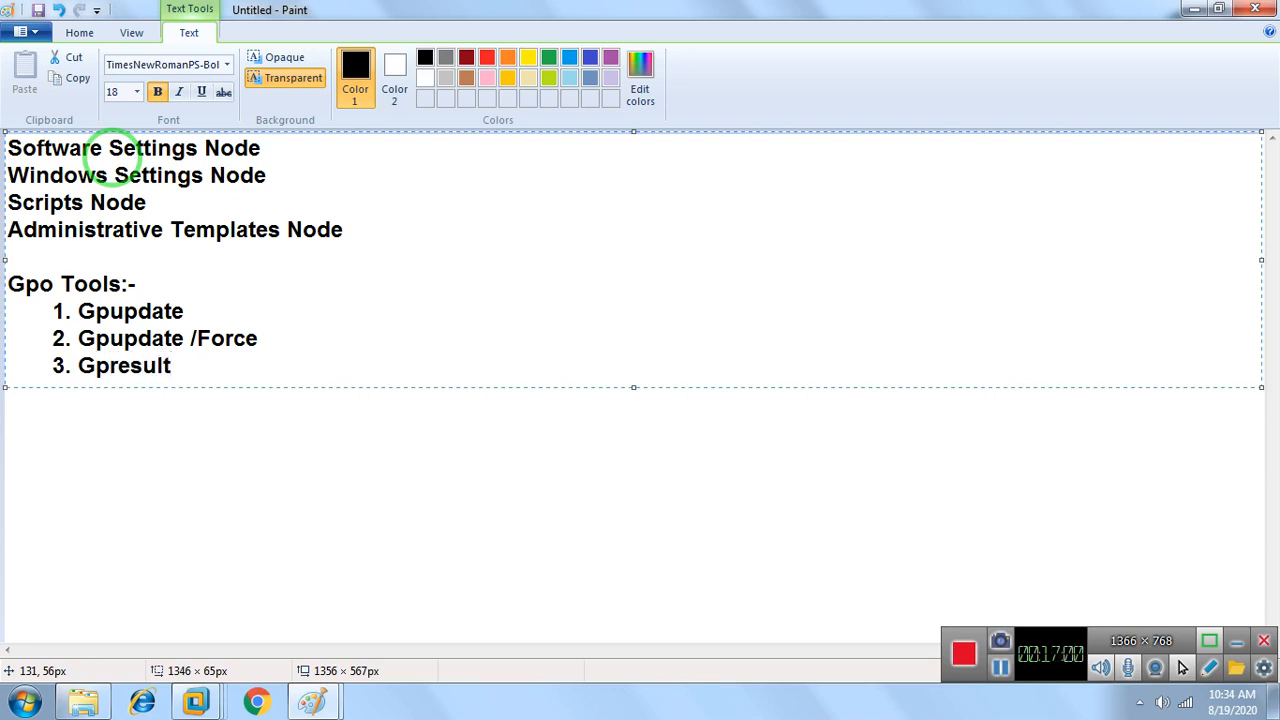
pyautogui.press('BackSpace')
pyautogui.press('BackSpace')
pyautogui.press('BackSpace')
pyautogui.press('BackSpace')
pyautogui.press('BackSpace')
pyautogui.press('BackSpace')
pyautogui.write('result')
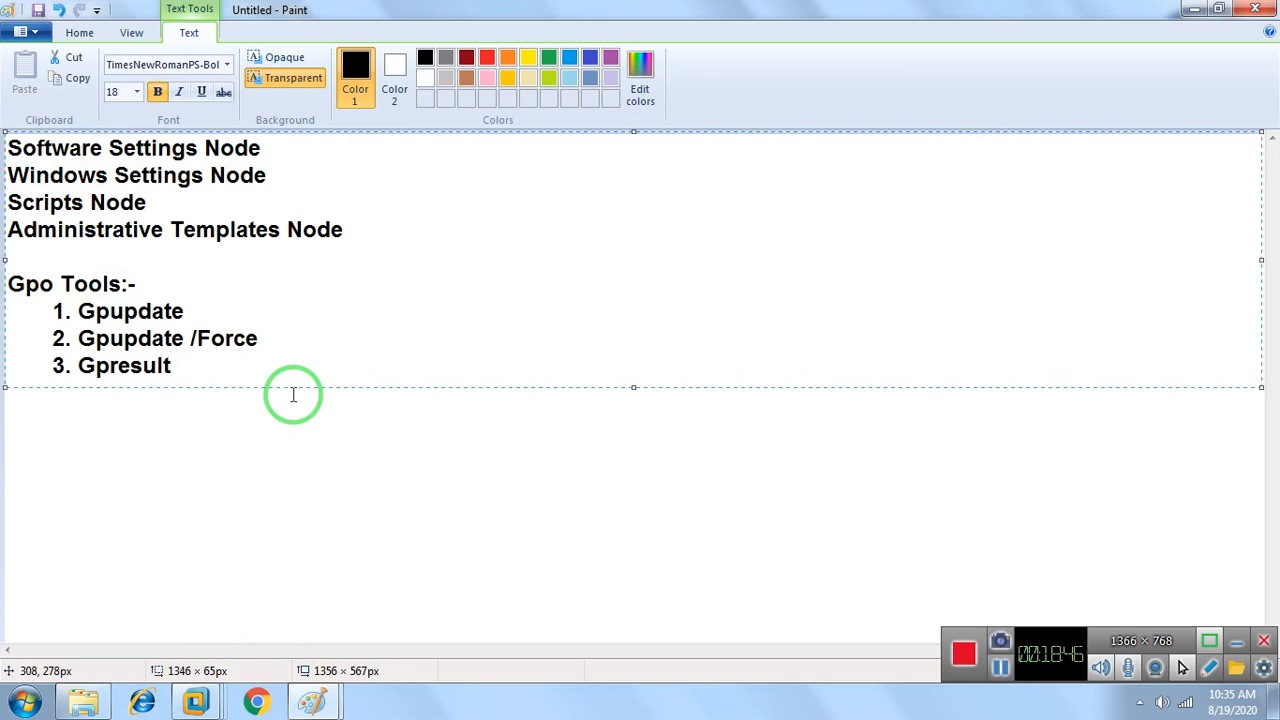
# Leave a blank line below the tools list and write "By default 2 Policies are automatically", correctly spelled
pyautogui.press('Return')
pyautogui.press('Return')
pyautogui.write('By defau')
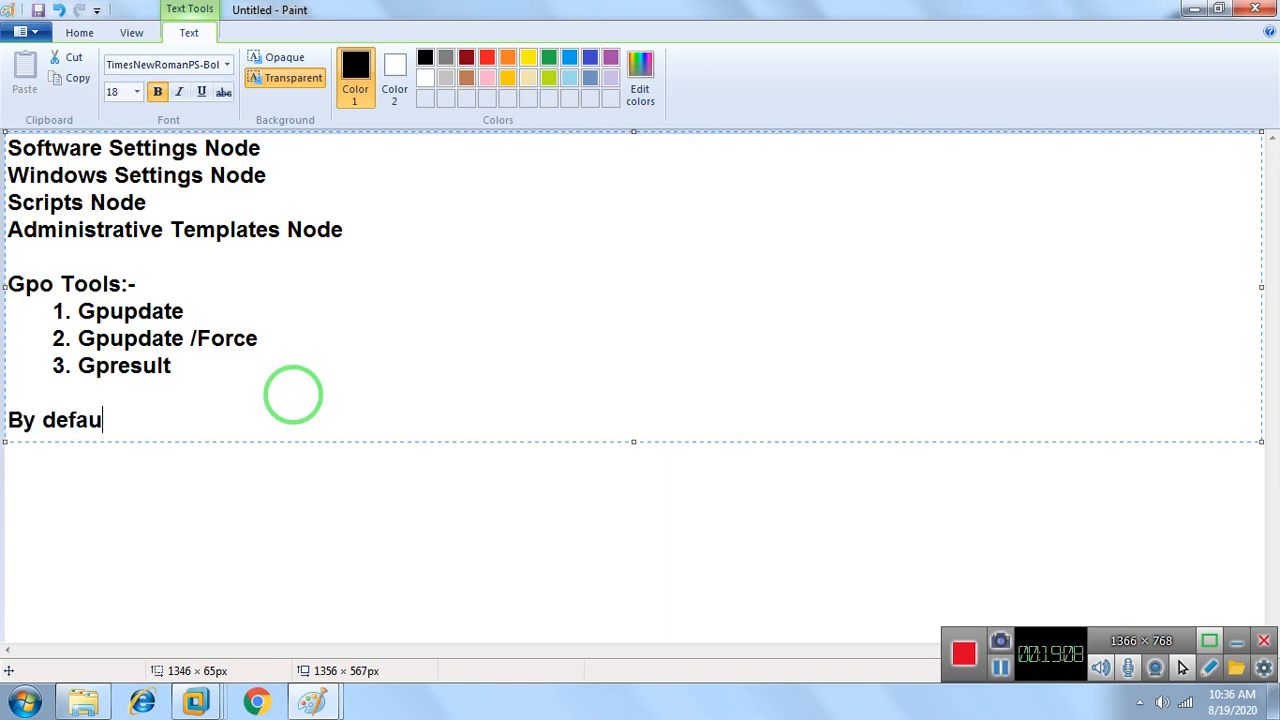
pyautogui.write('lt 2 Poli')
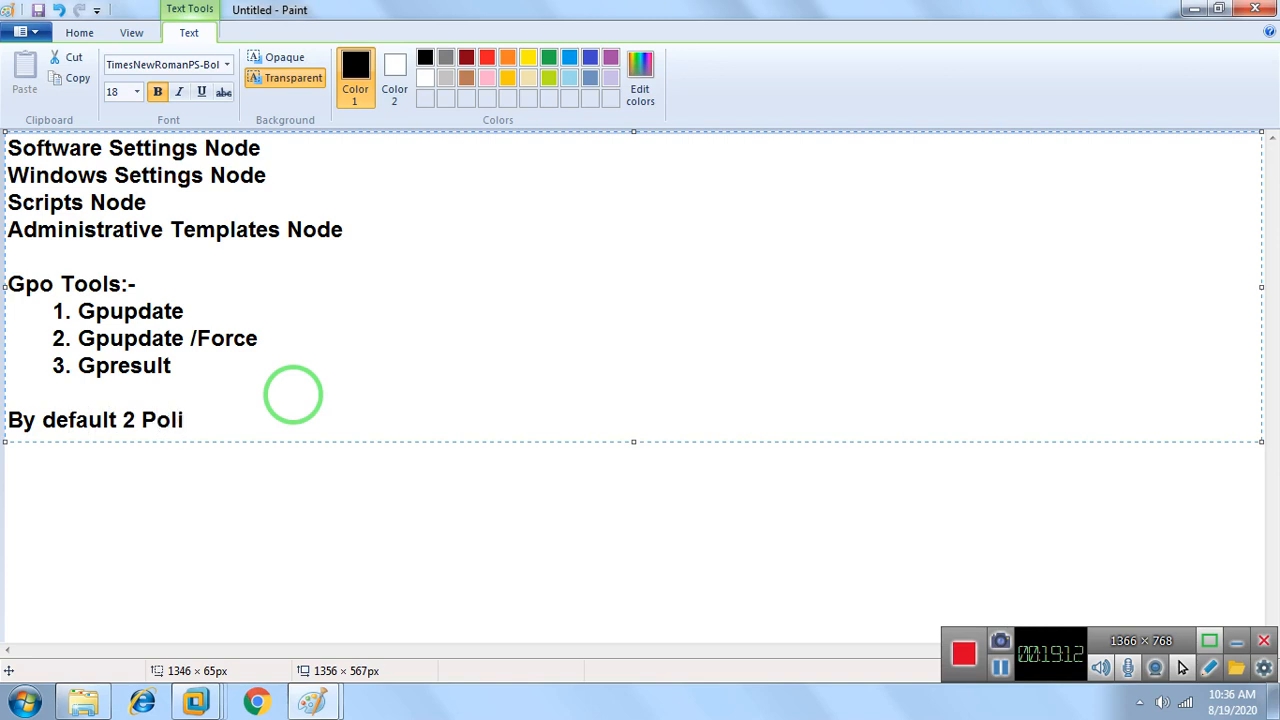
pyautogui.write('cies are ')
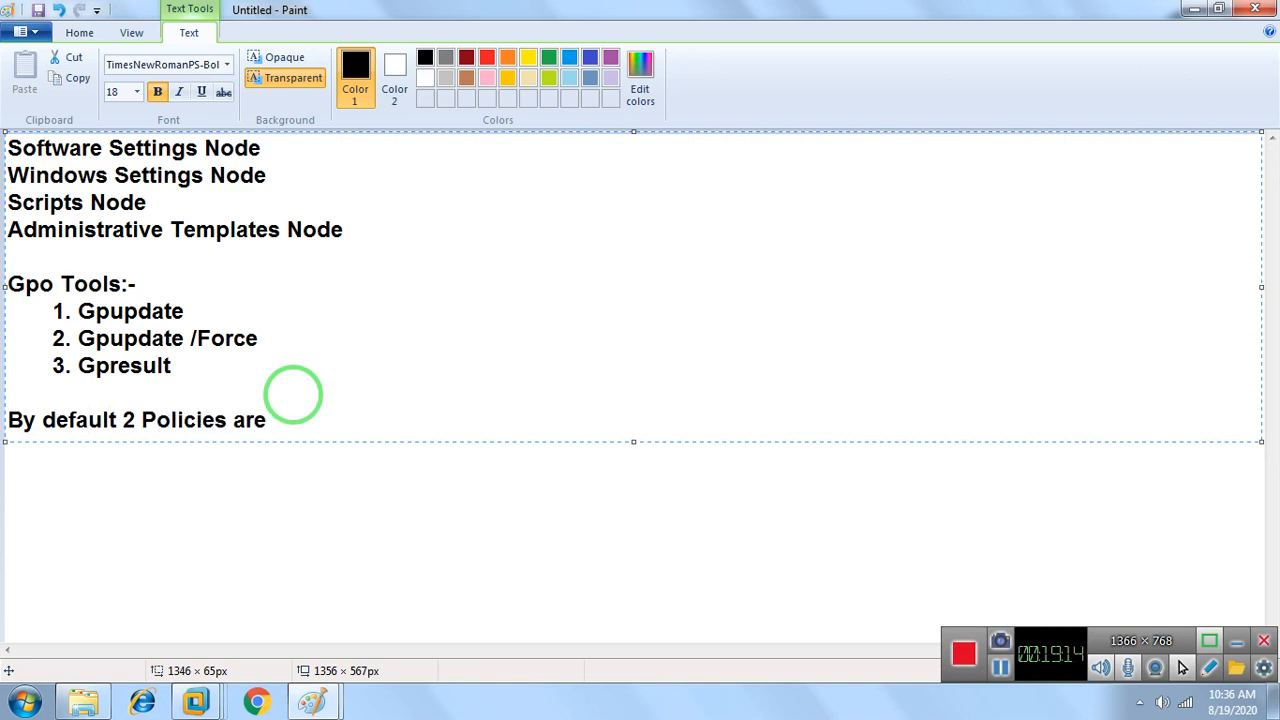
pyautogui.write('automa')
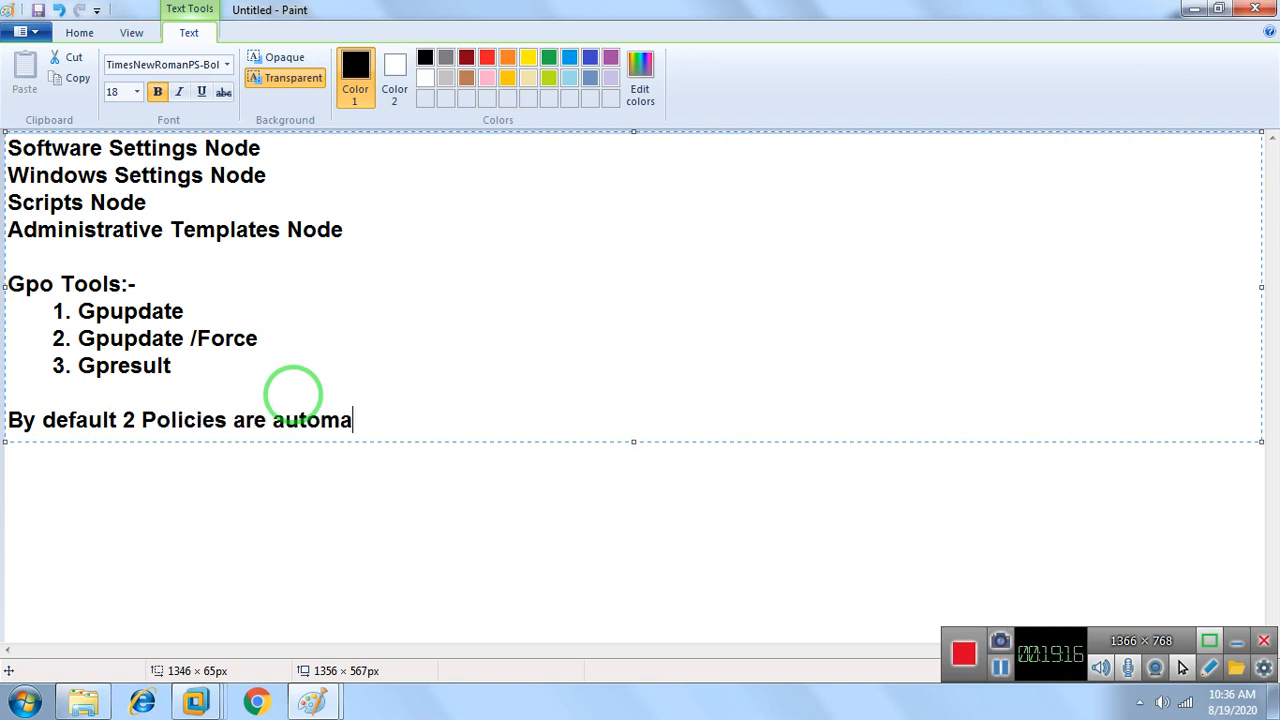
pyautogui.write('tiucally')
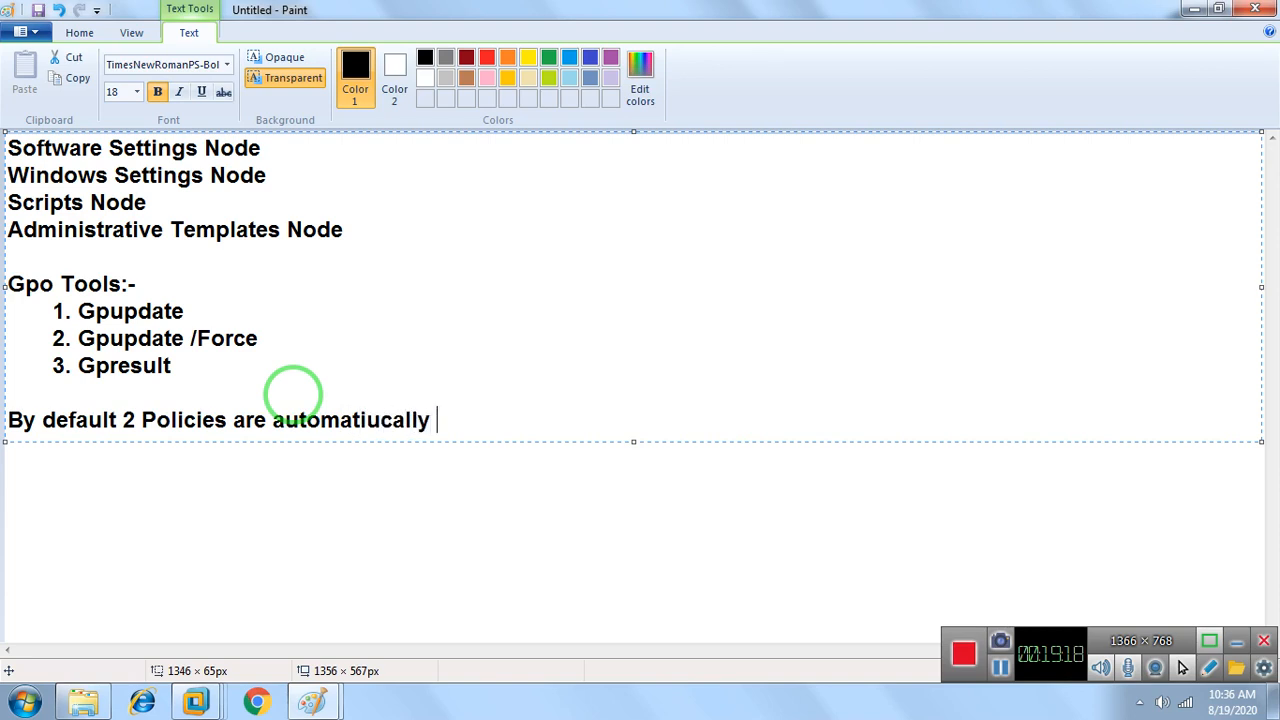
pyautogui.press('Left')
pyautogui.press('Left')
pyautogui.press('Left')
pyautogui.press('Left')
pyautogui.press('BackSpace')
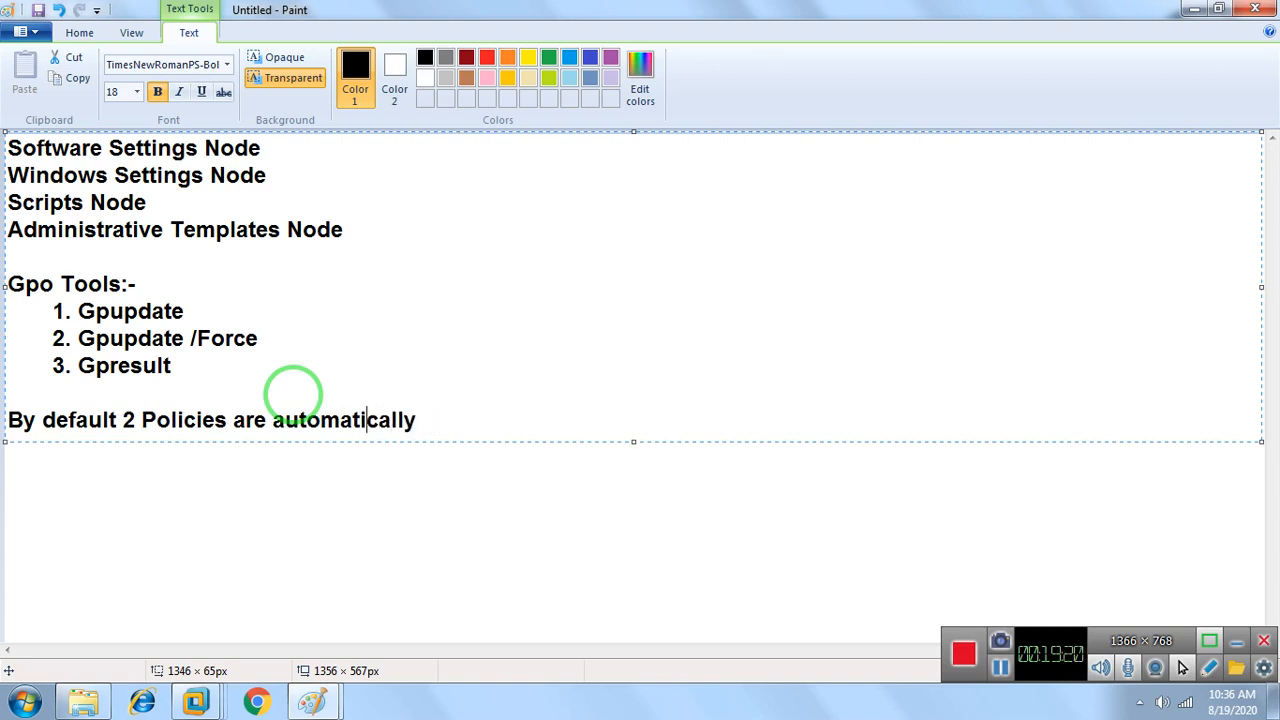
pyautogui.press('Right')
pyautogui.press('Right')
pyautogui.press('Right')
pyautogui.press('Right')
pyautogui.press('Right')
# Complete the default policies heading with the words "Created:-"
pyautogui.write('Created"=-')
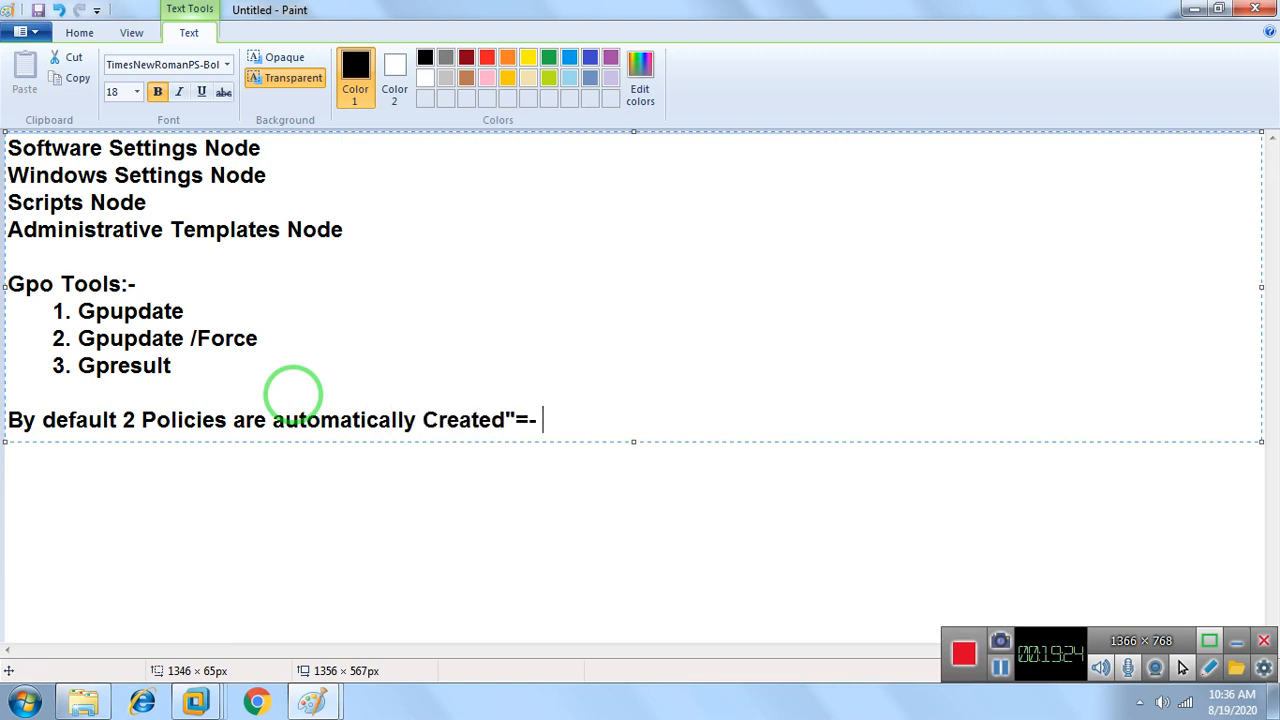
pyautogui.press('BackSpace')
pyautogui.press('BackSpace')
pyautogui.press('BackSpace')
pyautogui.write(':-')
# Add the item "1. Default Domain Policy." under the default policies heading, indented by two tab stops
pyautogui.press('Return')
pyautogui.press('Tab')
pyautogui.press('Tab')
pyautogui.write('1. Defa')
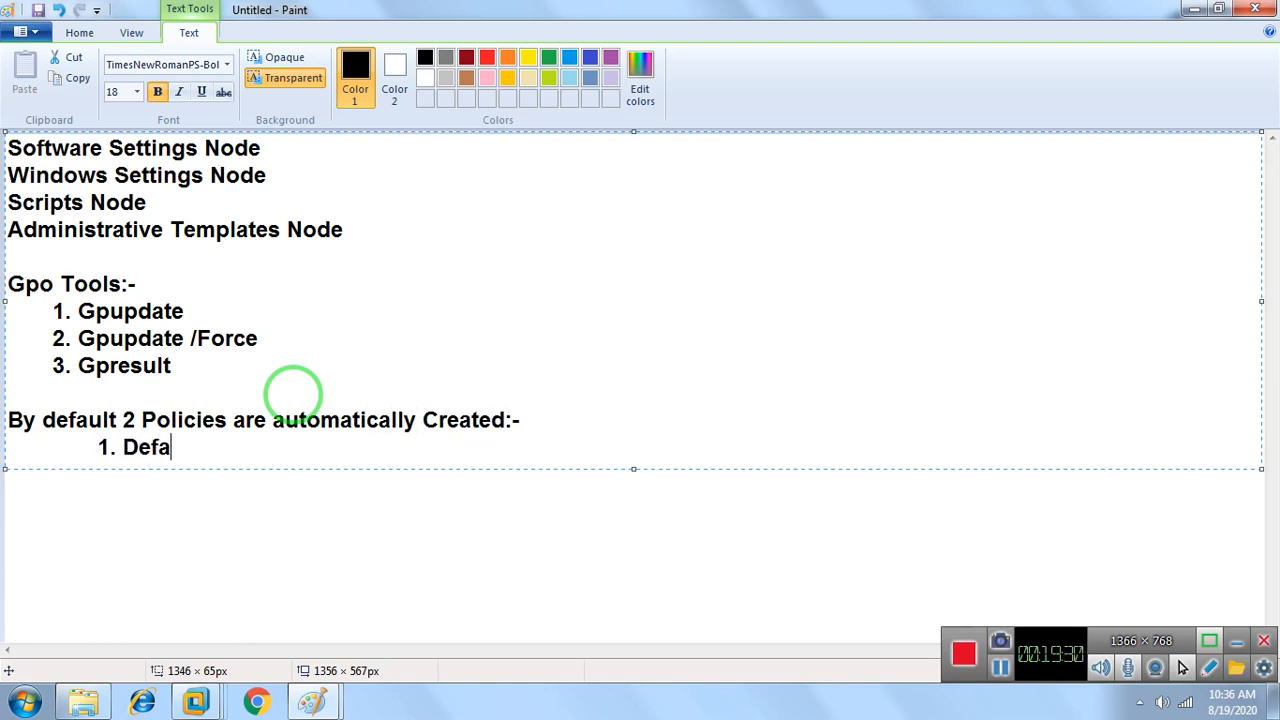
pyautogui.write('ult Doma')
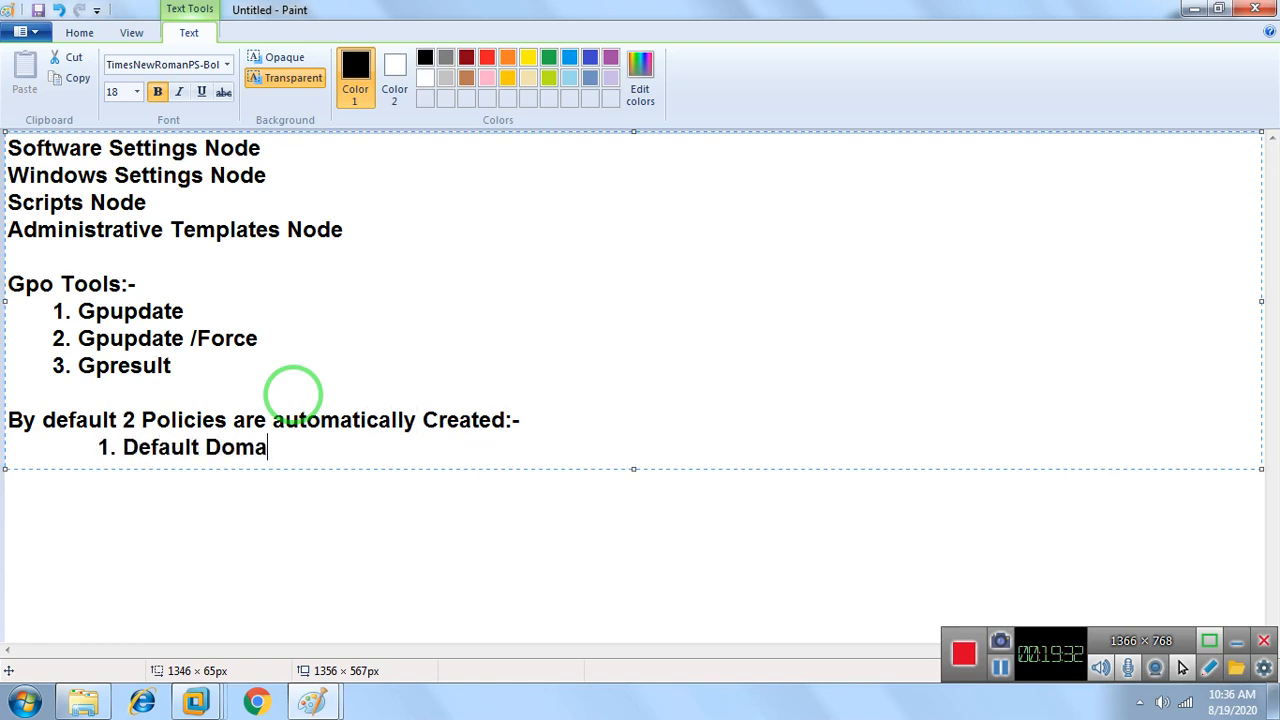
pyautogui.write('in Policy')
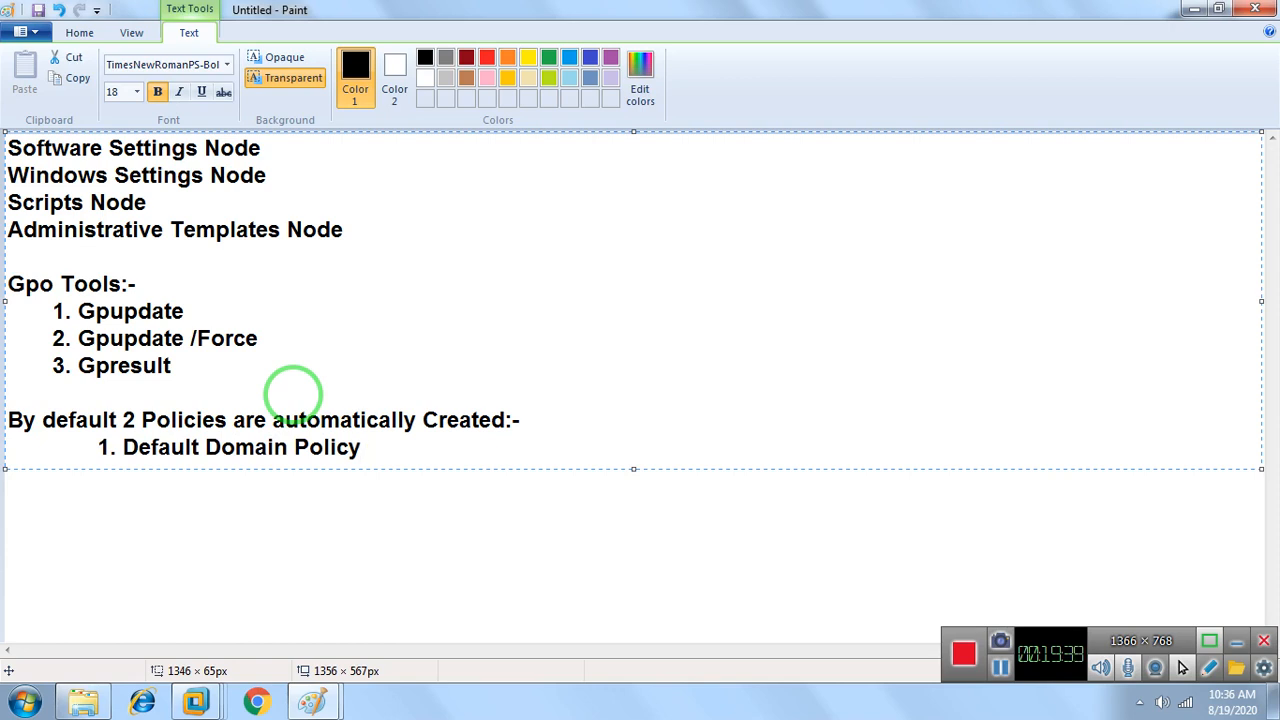
pyautogui.write('.')
# Add the item "2. Default Domain Controller Policy" on a new line under the default policies heading, indented by two tab stops
pyautogui.press('Return')
pyautogui.press('Tab')
pyautogui.press('Tab')
pyautogui.write('2. Defa')
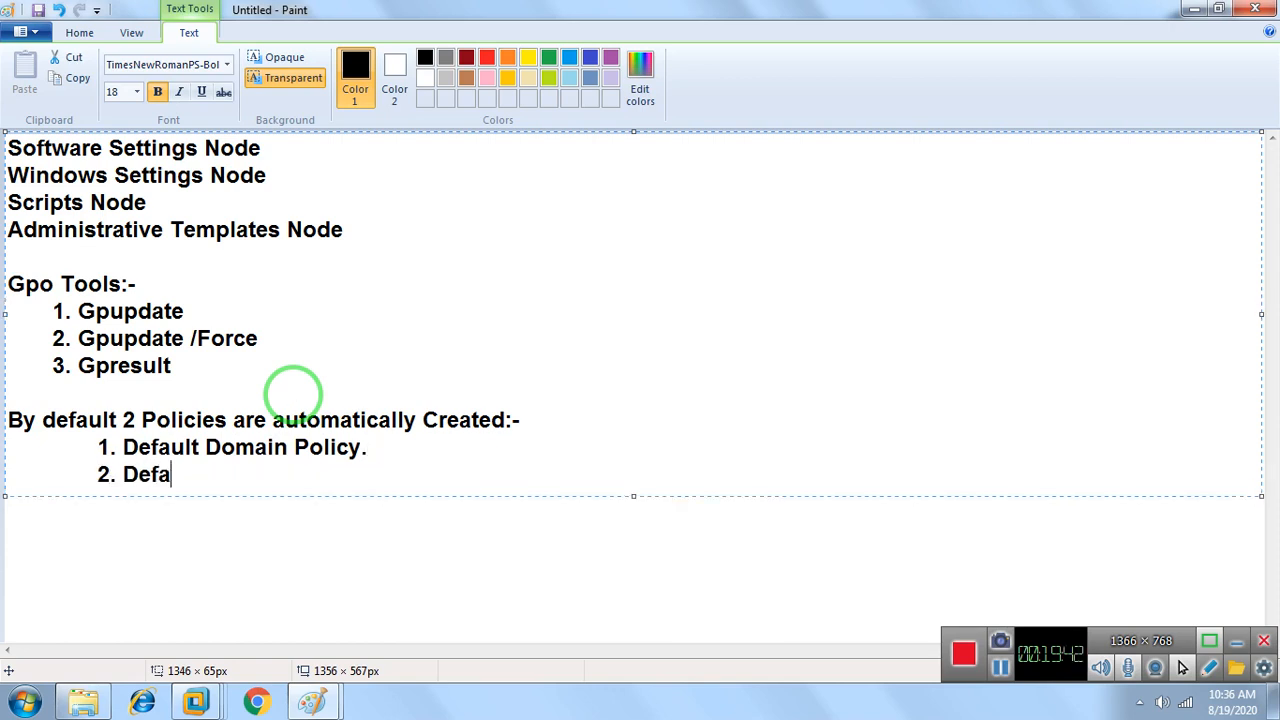
pyautogui.write('ult Domain Cont')
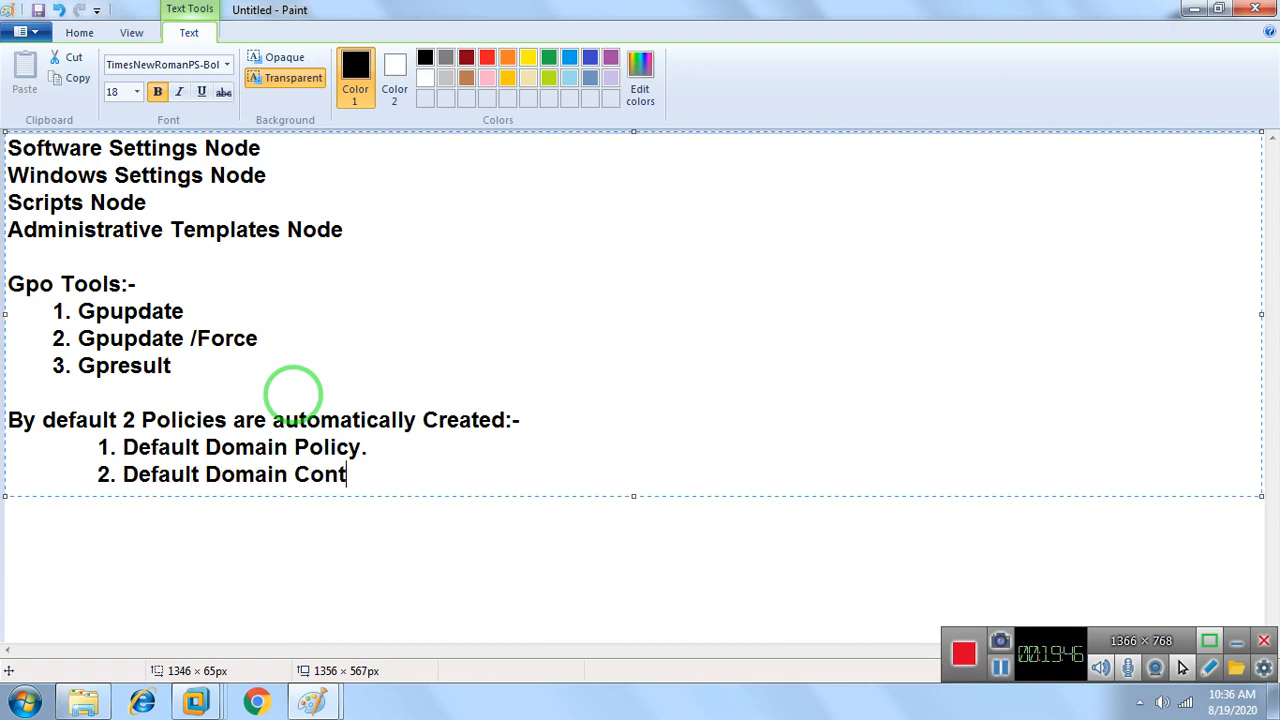
pyautogui.write('roller Policy')
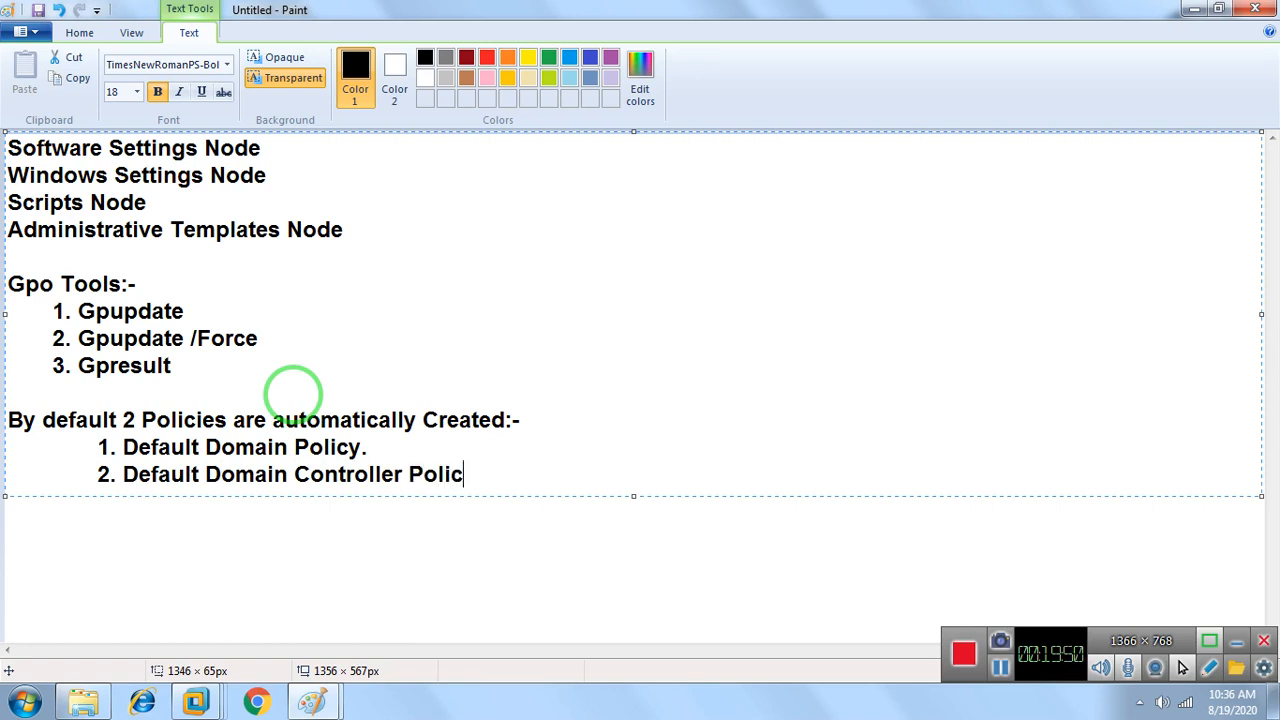
# End the "Default Domain Controller Policy" list item with a period
pyautogui.press('Left')
pyautogui.press('Left')
pyautogui.press('Left')
pyautogui.press('Left')
pyautogui.press('Left')
pyautogui.press('Left')
pyautogui.press('Right')
pyautogui.press('Right')
pyautogui.press('Right')
pyautogui.press('Right')
pyautogui.press('Right')
pyautogui.press('Right')
pyautogui.write('.')
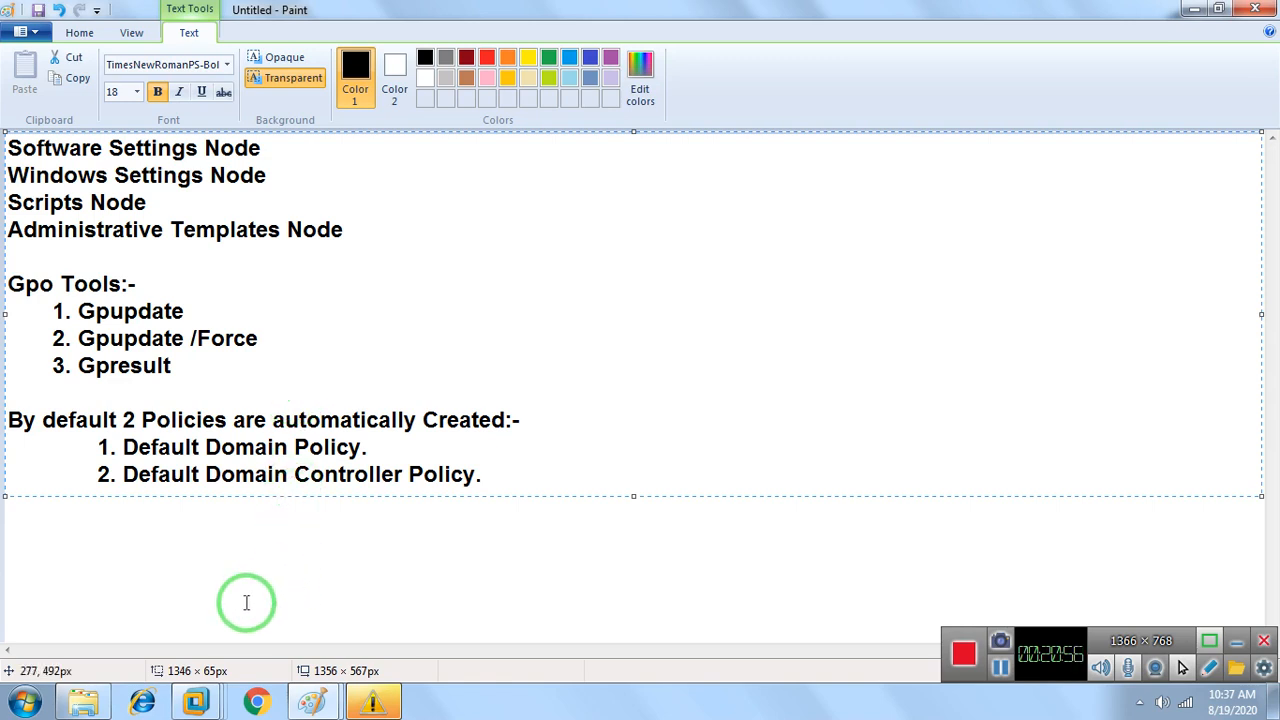
# Switch to the Server-01(2019) virtual machine in VMware and sign in to the XYZ domain Administrator account by entering its password
pyautogui.click(198, 700)
pyautogui.click(326, 575)
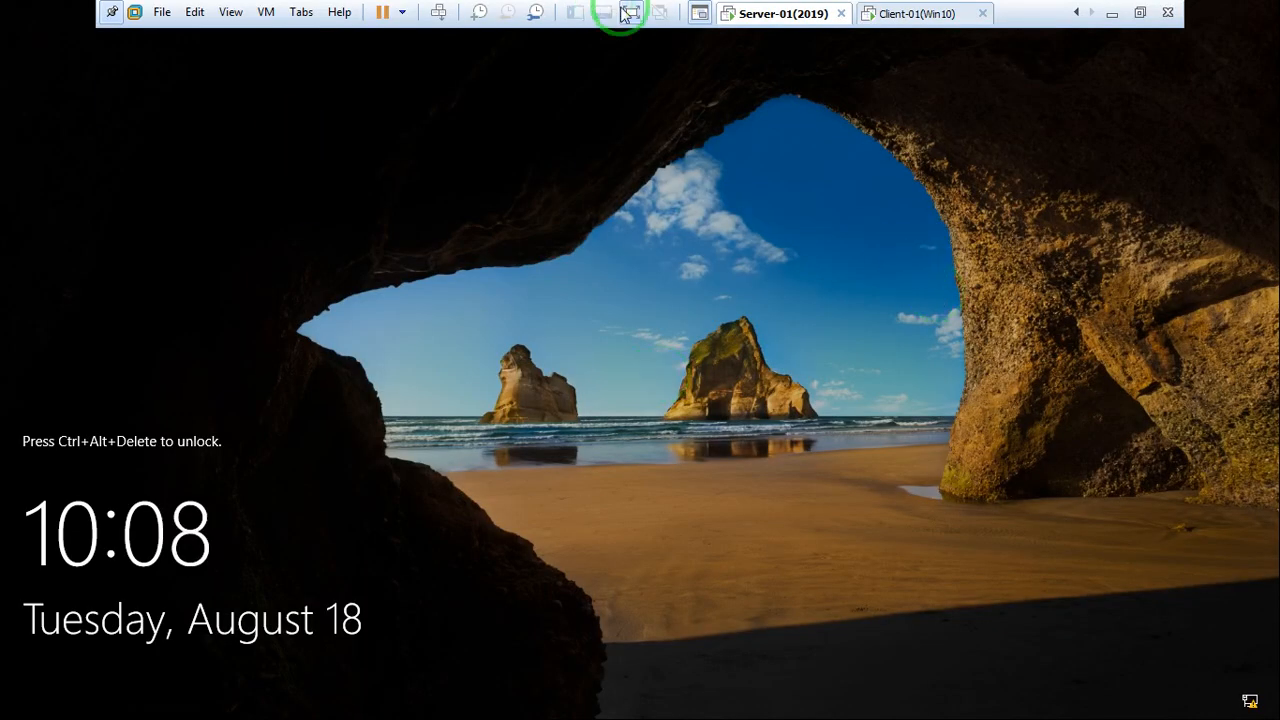
pyautogui.rightClick(783, 14)
pyautogui.click(852, 122)
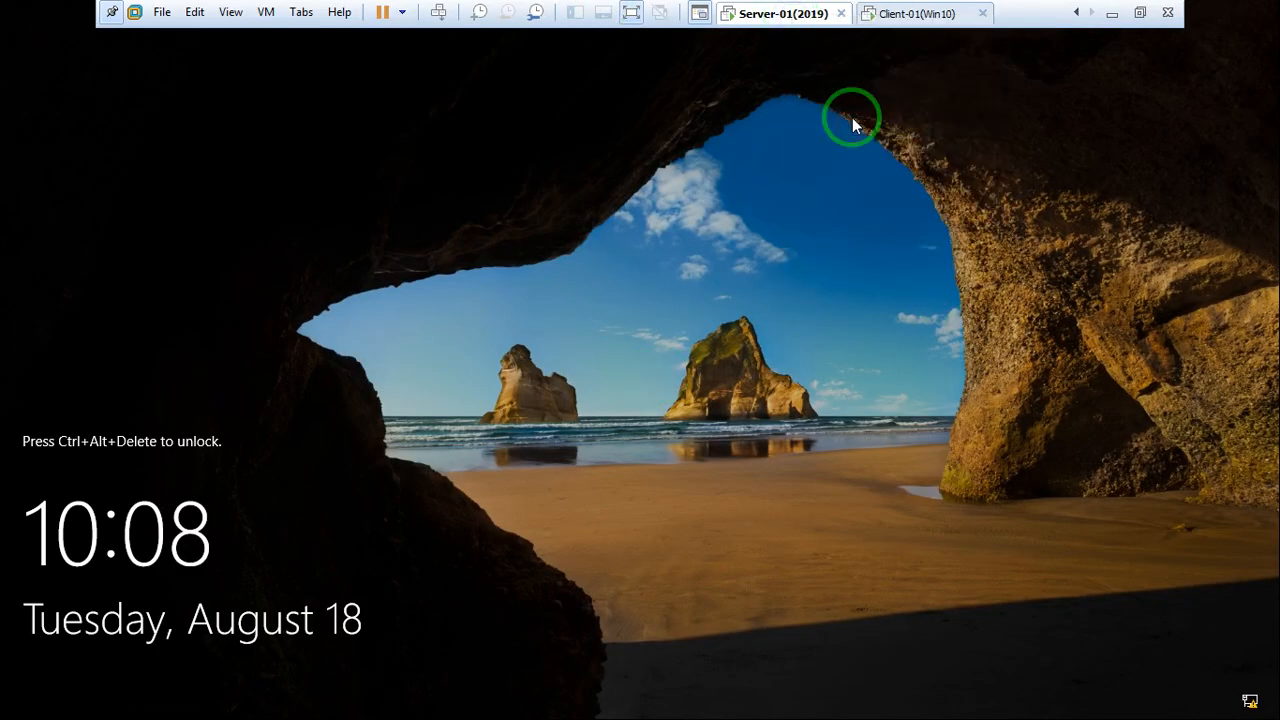
pyautogui.write('••')
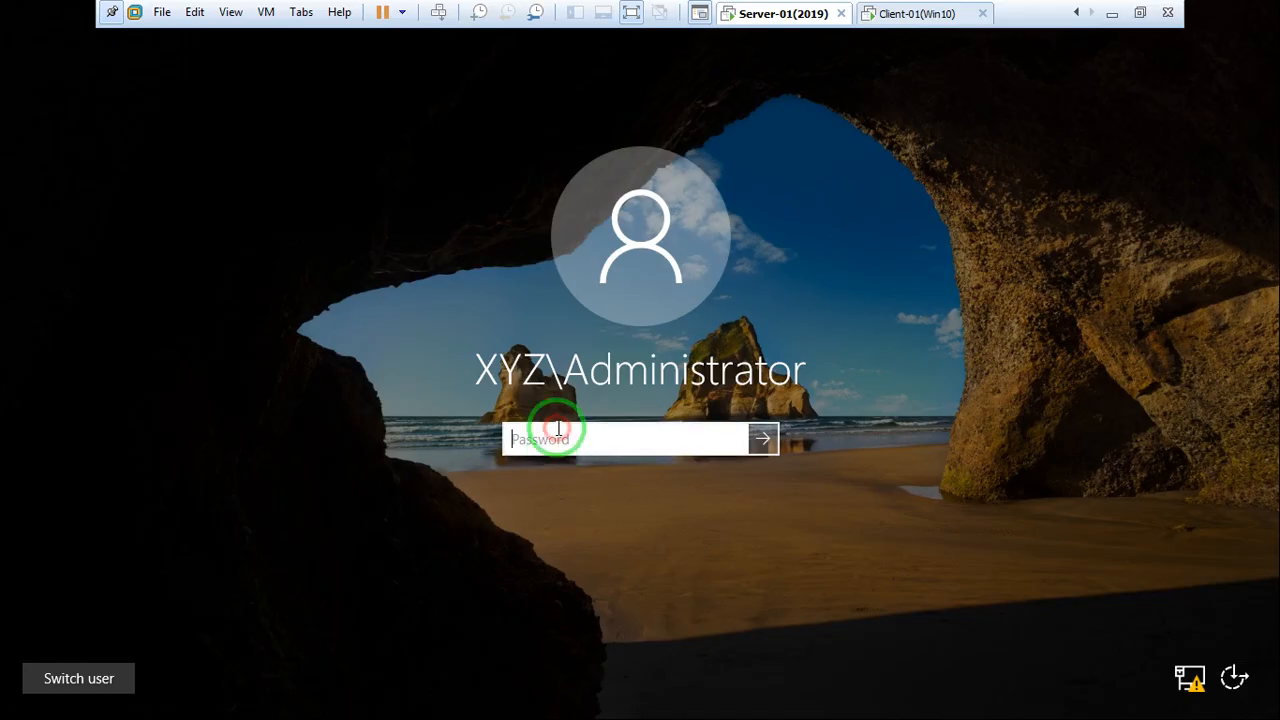
pyautogui.write('••••••')
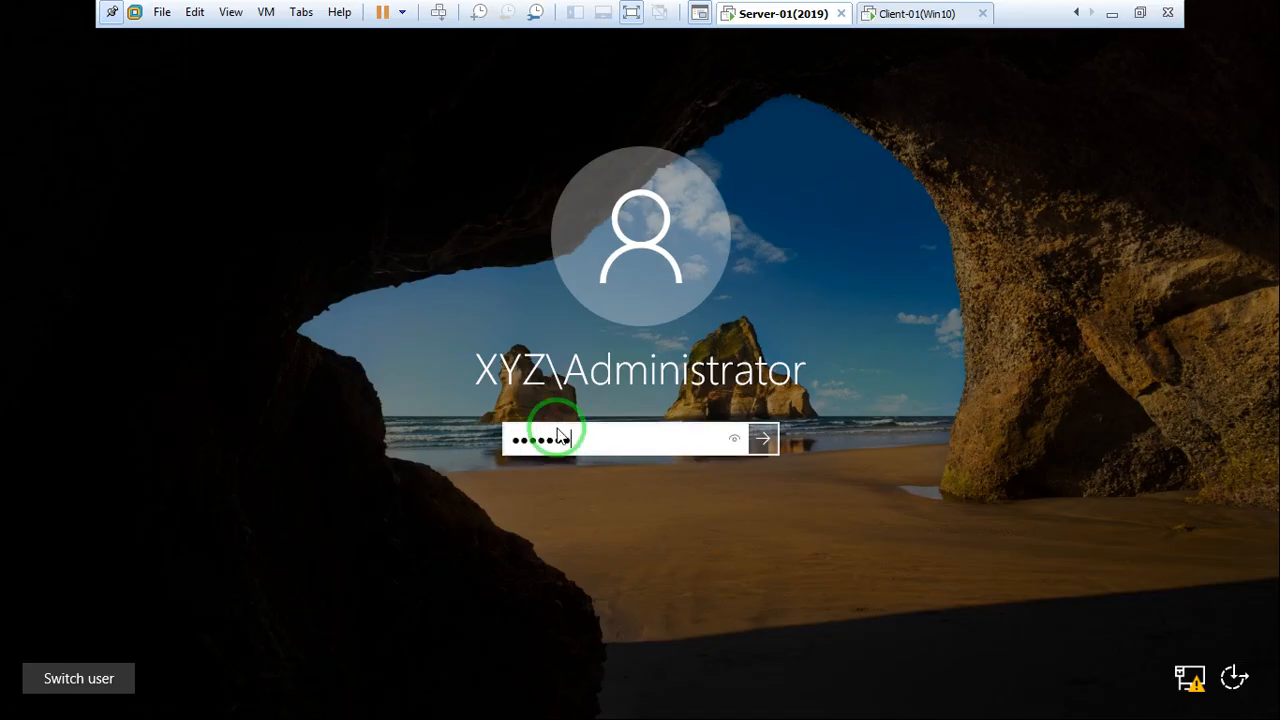
pyautogui.press('Return')
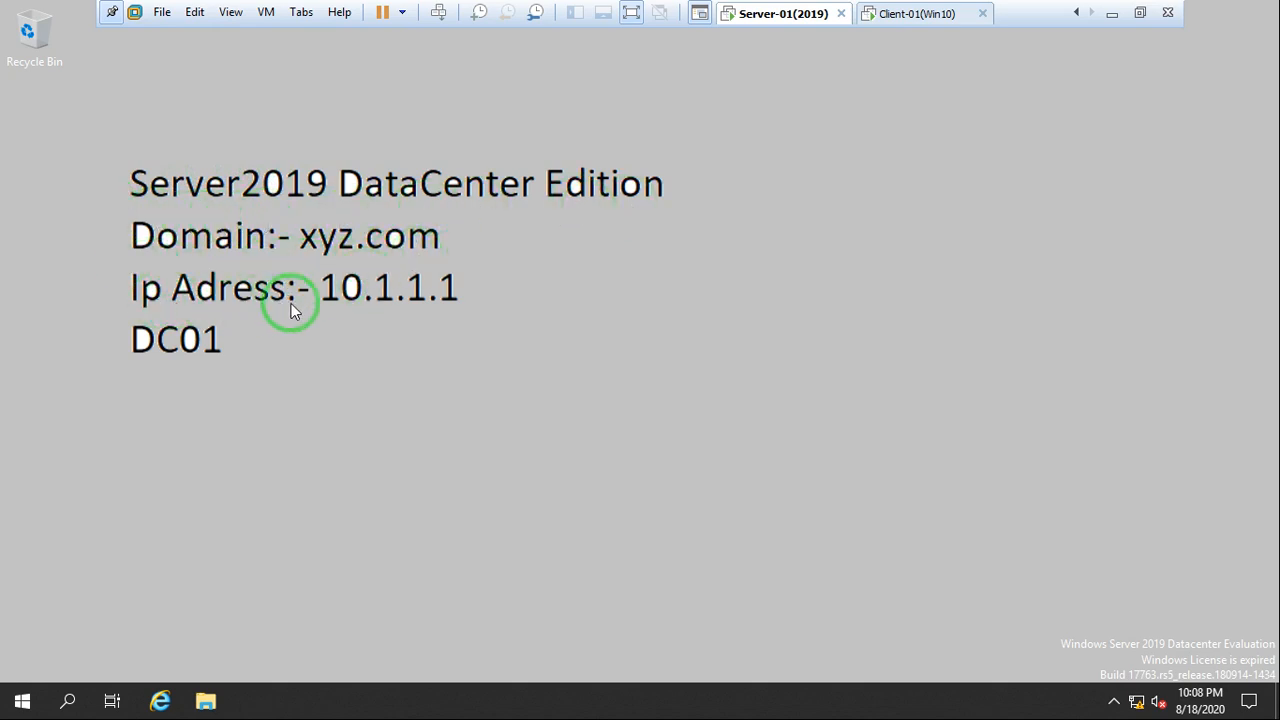
pyautogui.rightClick(515, 344)
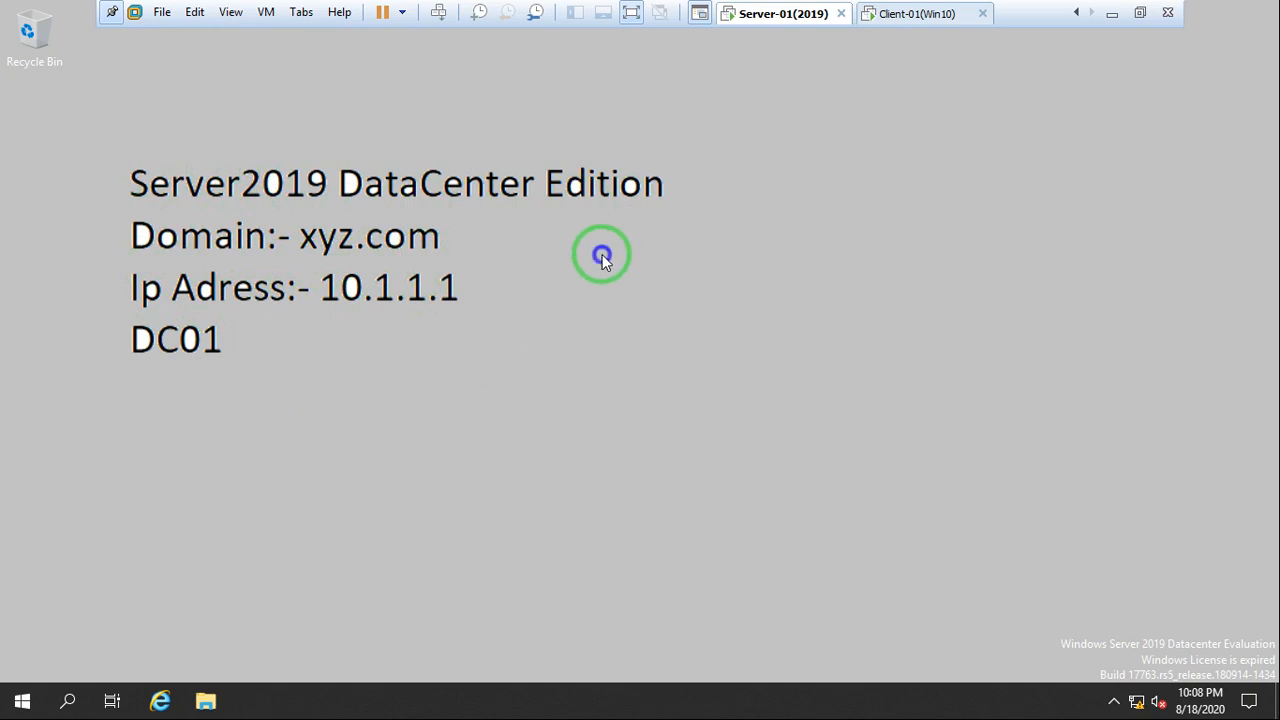
pyautogui.click(591, 397)
pyautogui.rightClick(541, 288)
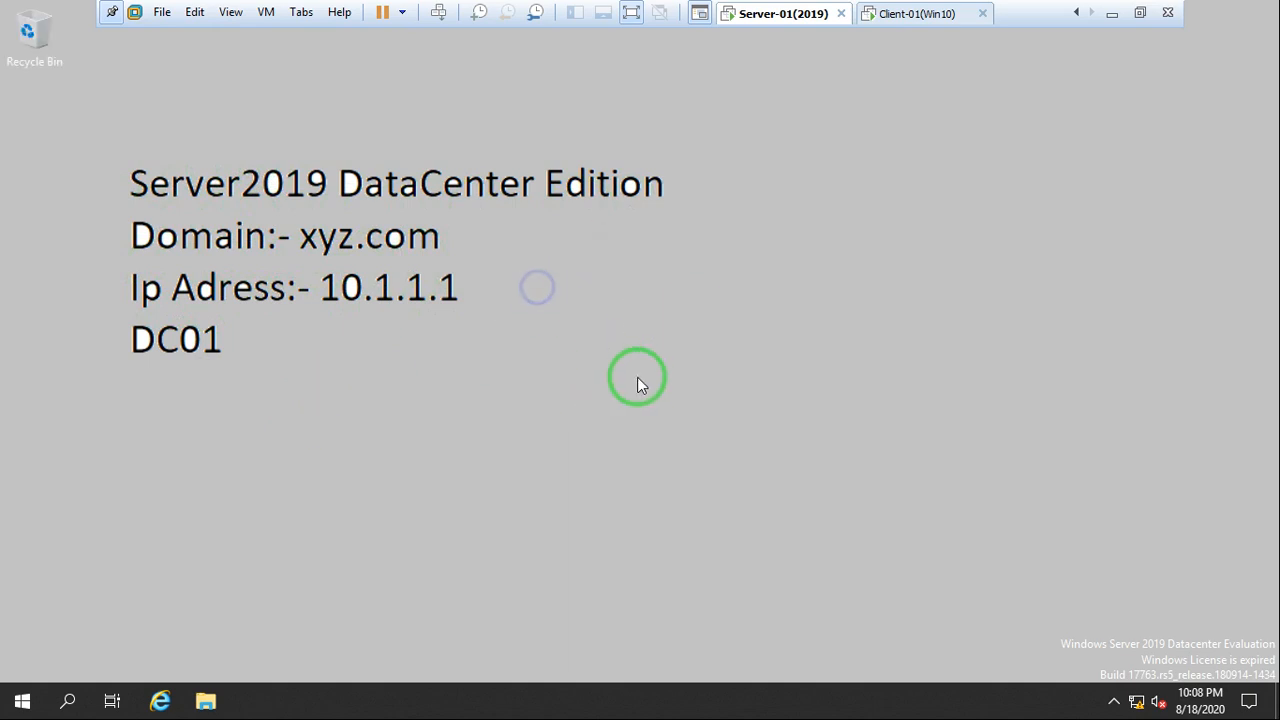
pyautogui.click(598, 343)
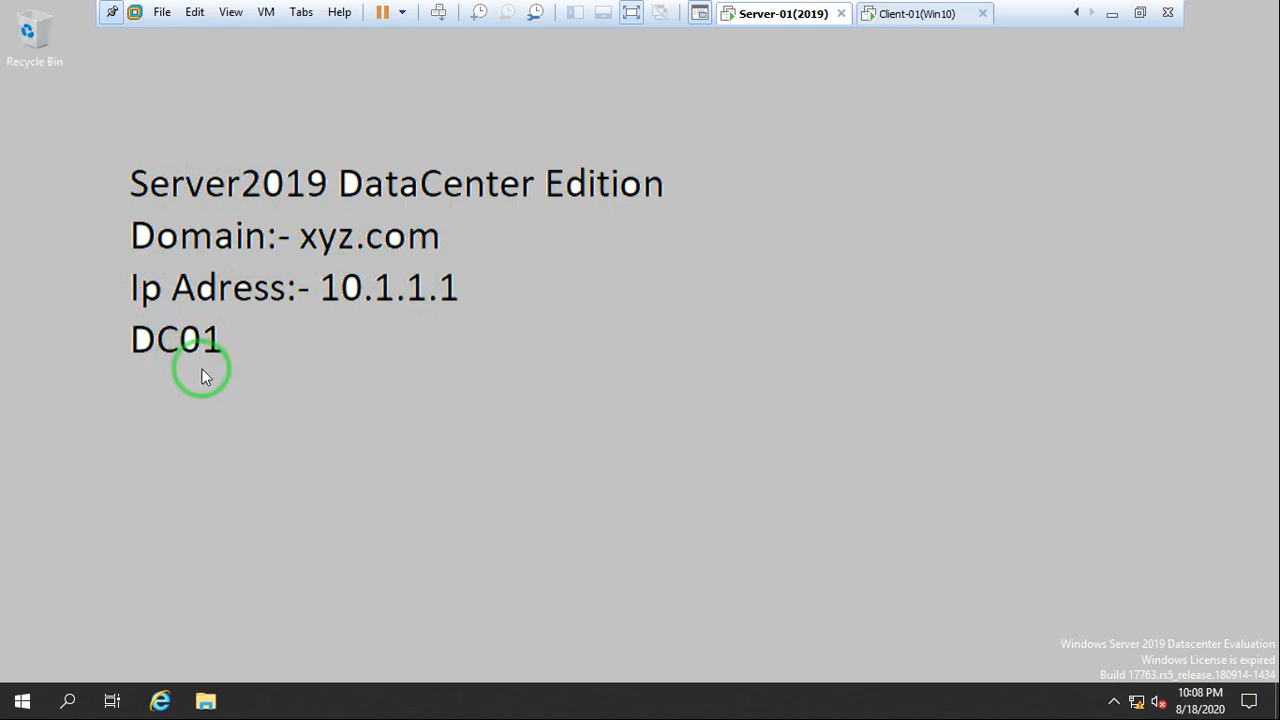
pyautogui.rightClick(634, 305)
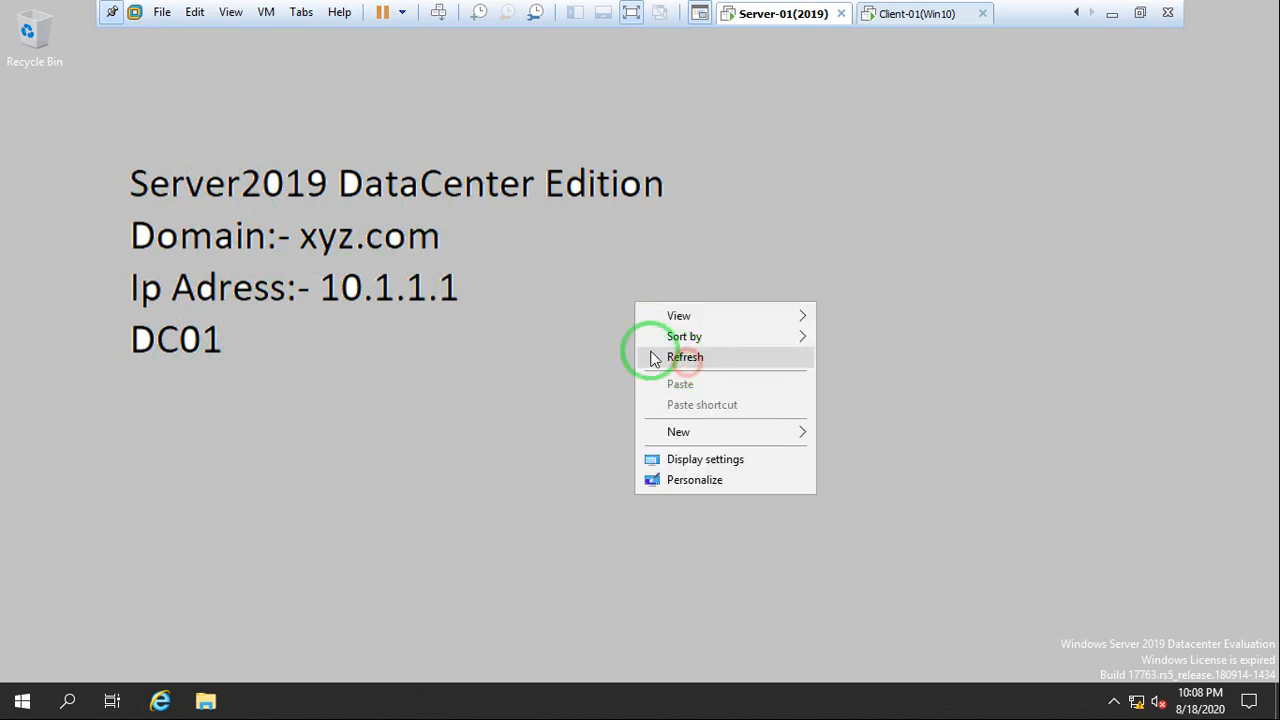
pyautogui.click(652, 356)
pyautogui.rightClick(594, 307)
pyautogui.click(658, 361)
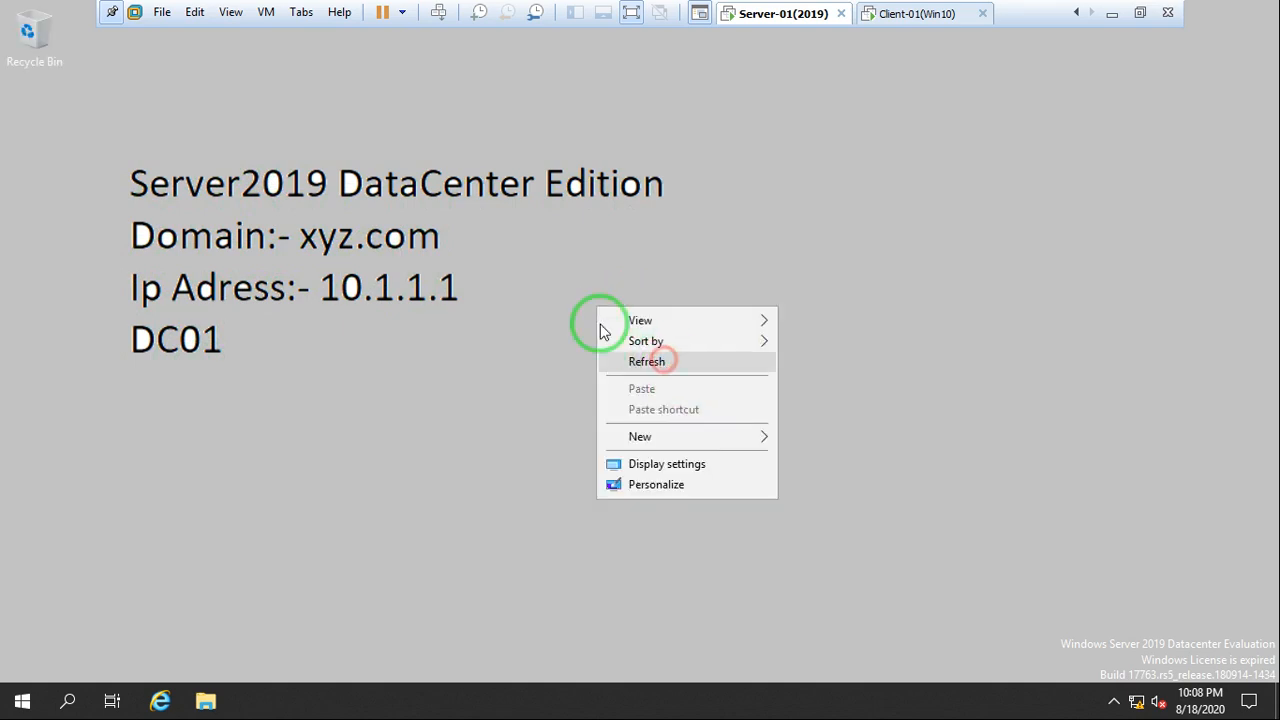
pyautogui.rightClick(534, 279)
pyautogui.click(608, 332)
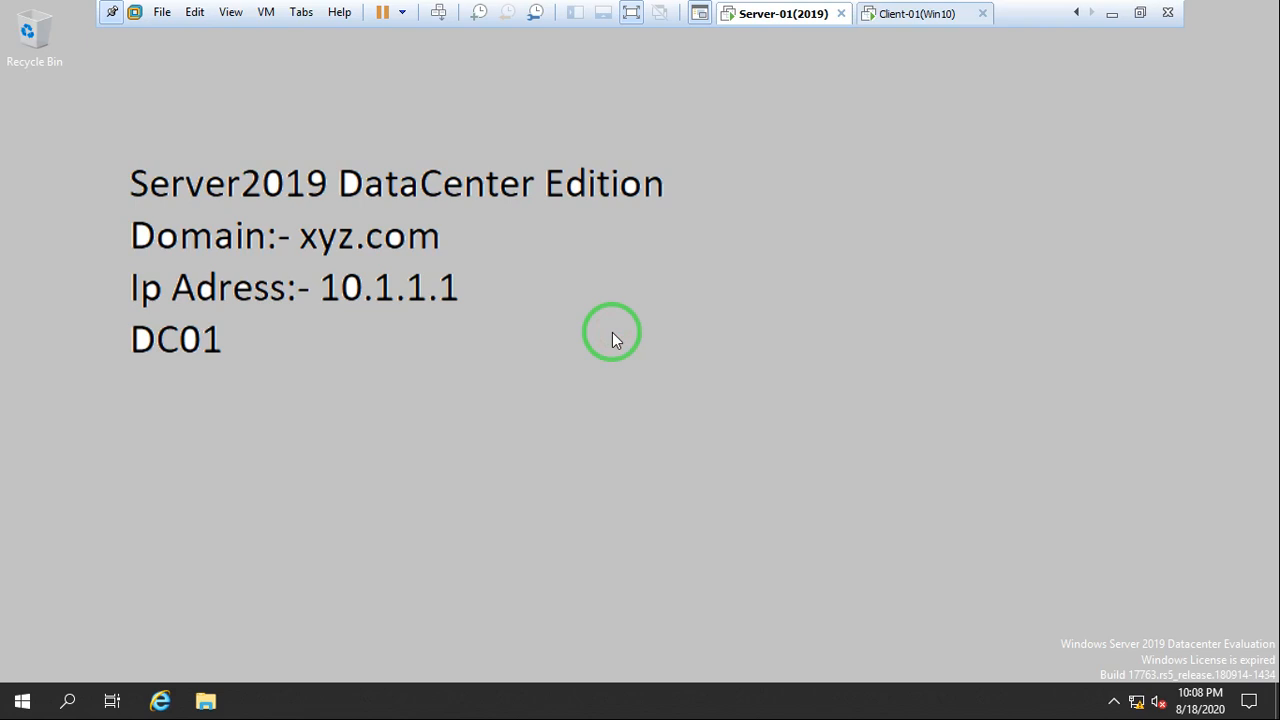
# Switch to the Paint window holding the earlier Group Policy notes and highlight "GPMC" in the tools and consoles list
pyautogui.click(1111, 13)
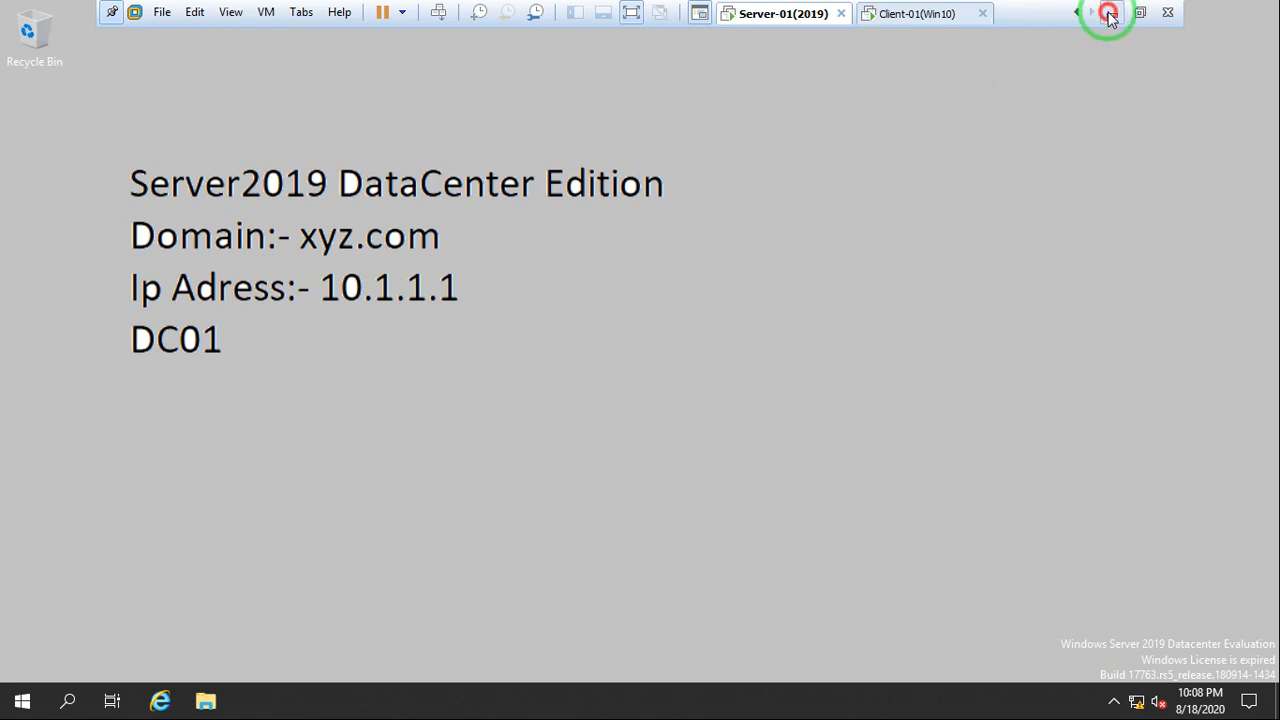
pyautogui.moveTo(313, 702)
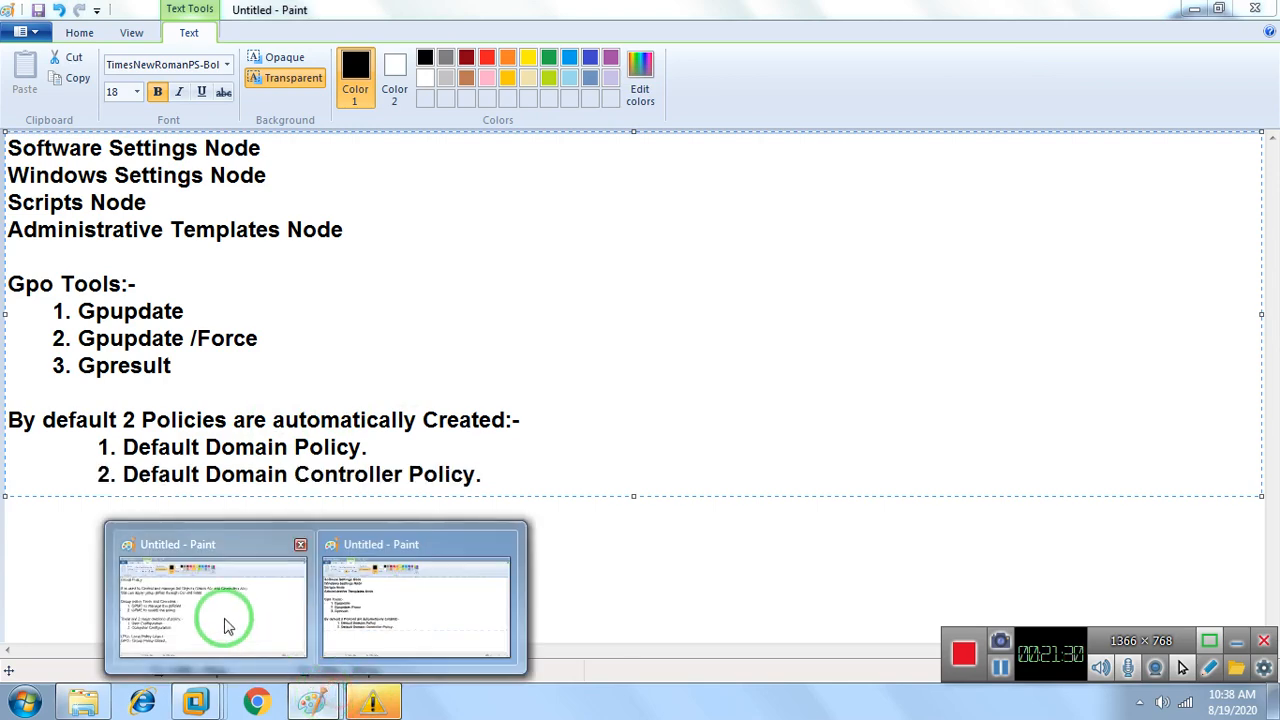
pyautogui.click(209, 617)
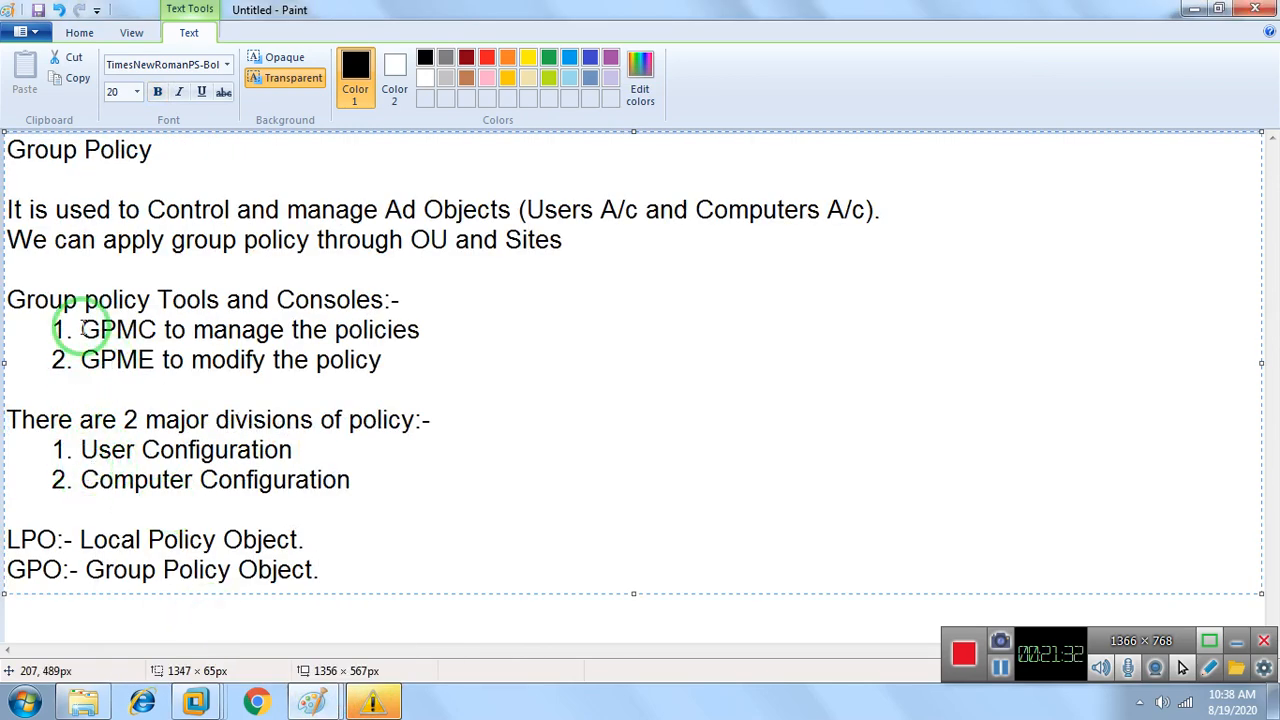
pyautogui.moveTo(83, 330); pyautogui.dragTo(160, 328)
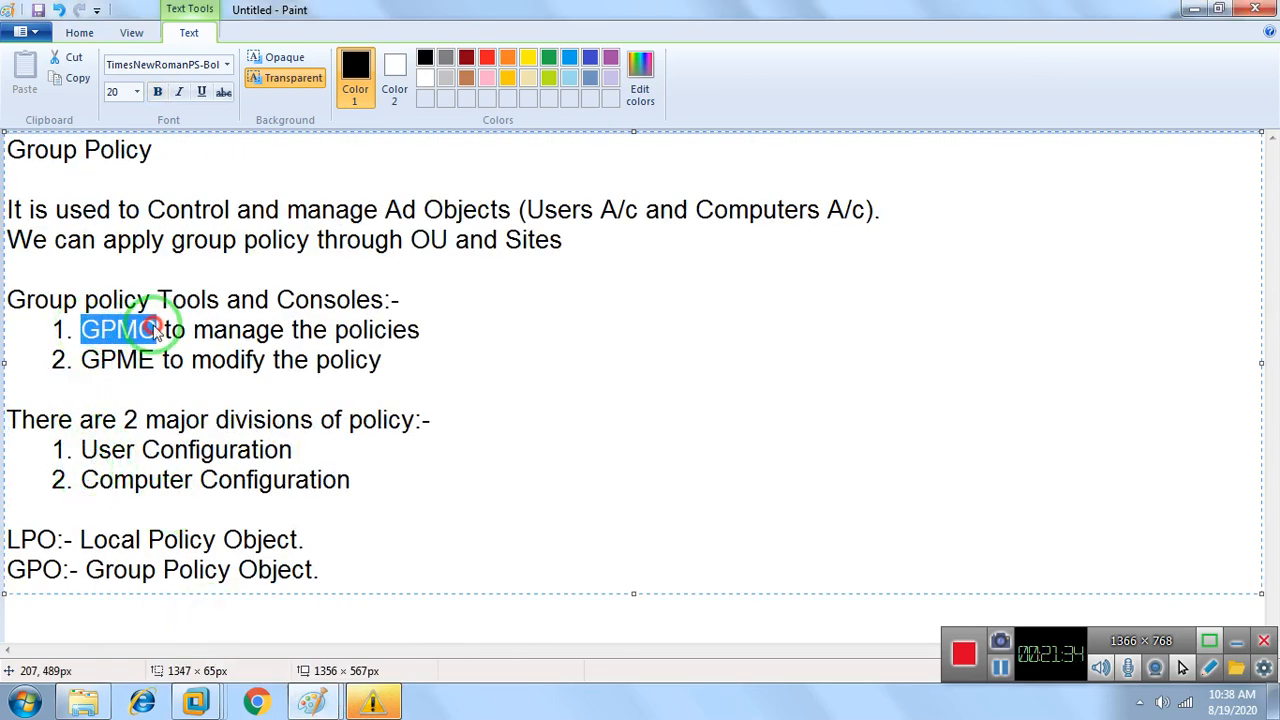
# Minimize both Paint notes windows and switch back to the Server-01(2019) virtual machine in VMware
pyautogui.click(1196, 10)
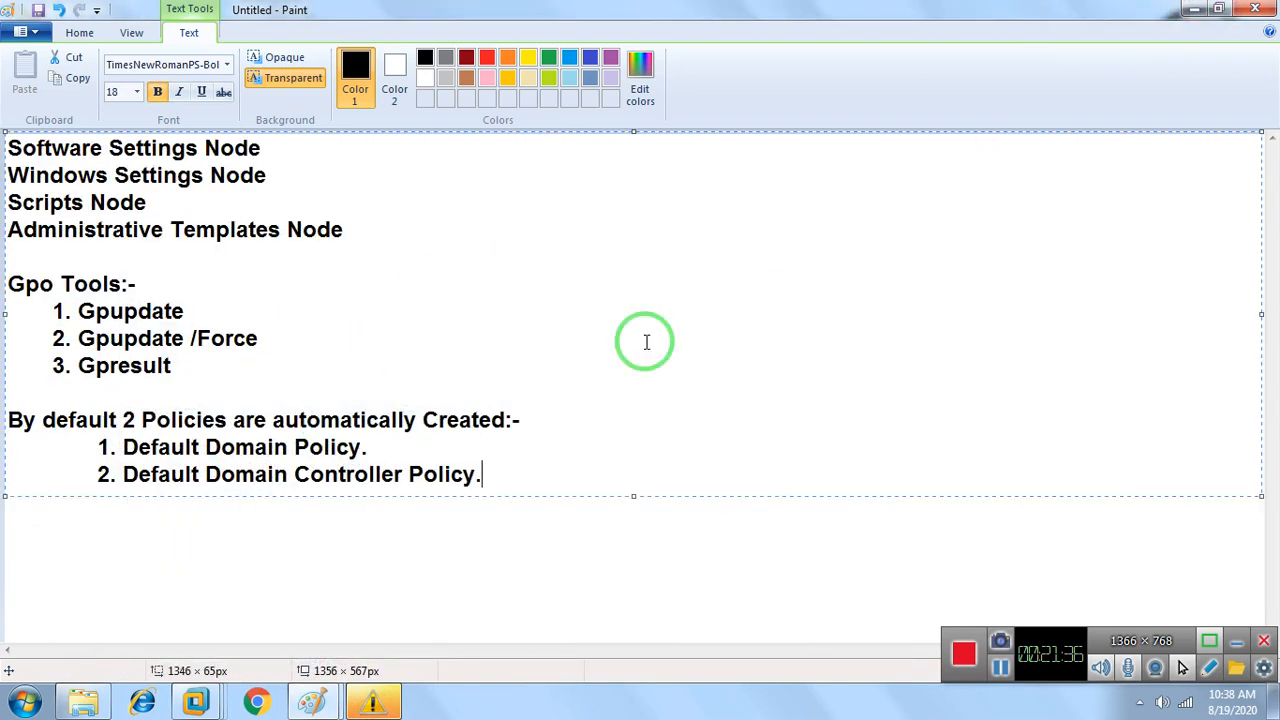
pyautogui.click(1196, 10)
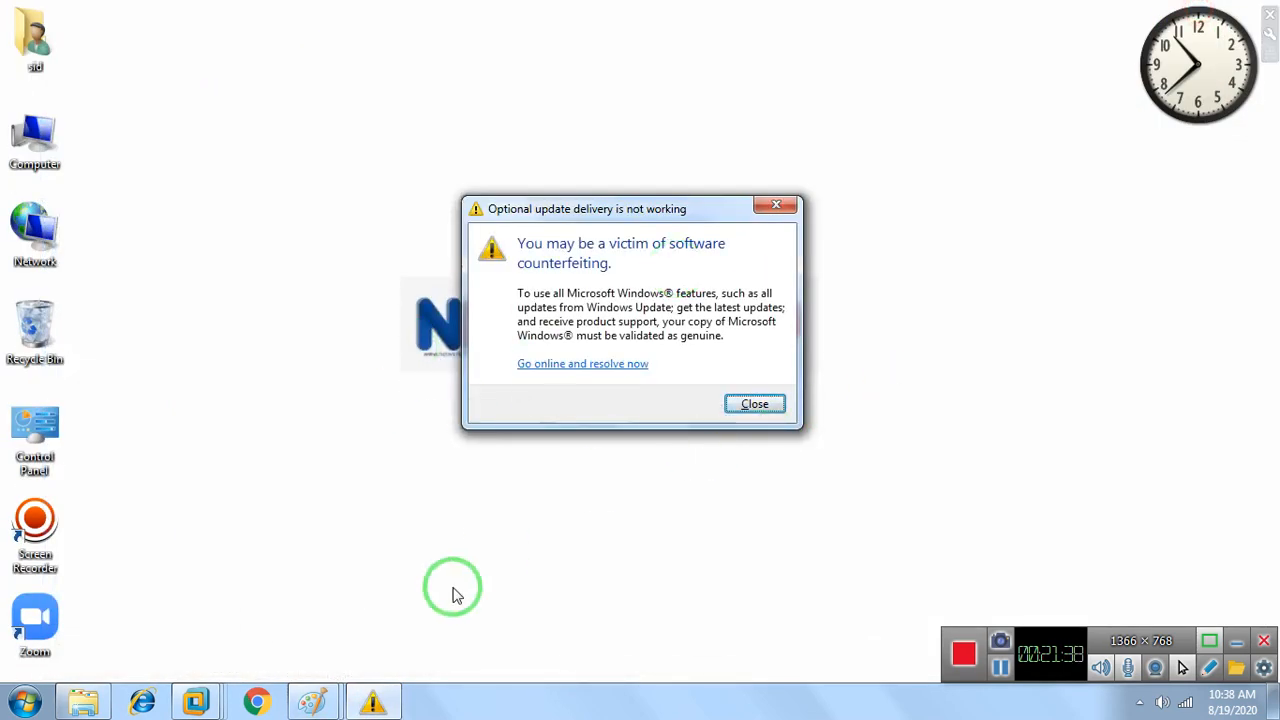
pyautogui.click(203, 697)
pyautogui.click(270, 637)
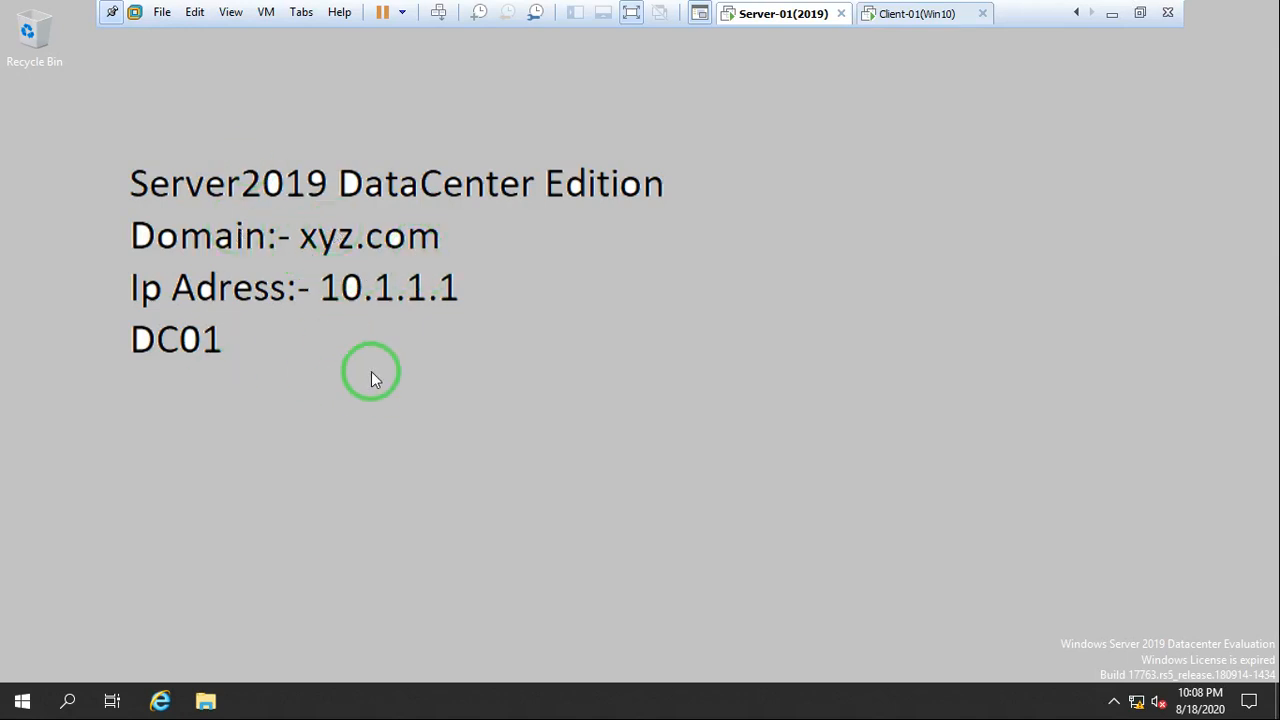
pyautogui.rightClick(647, 240)
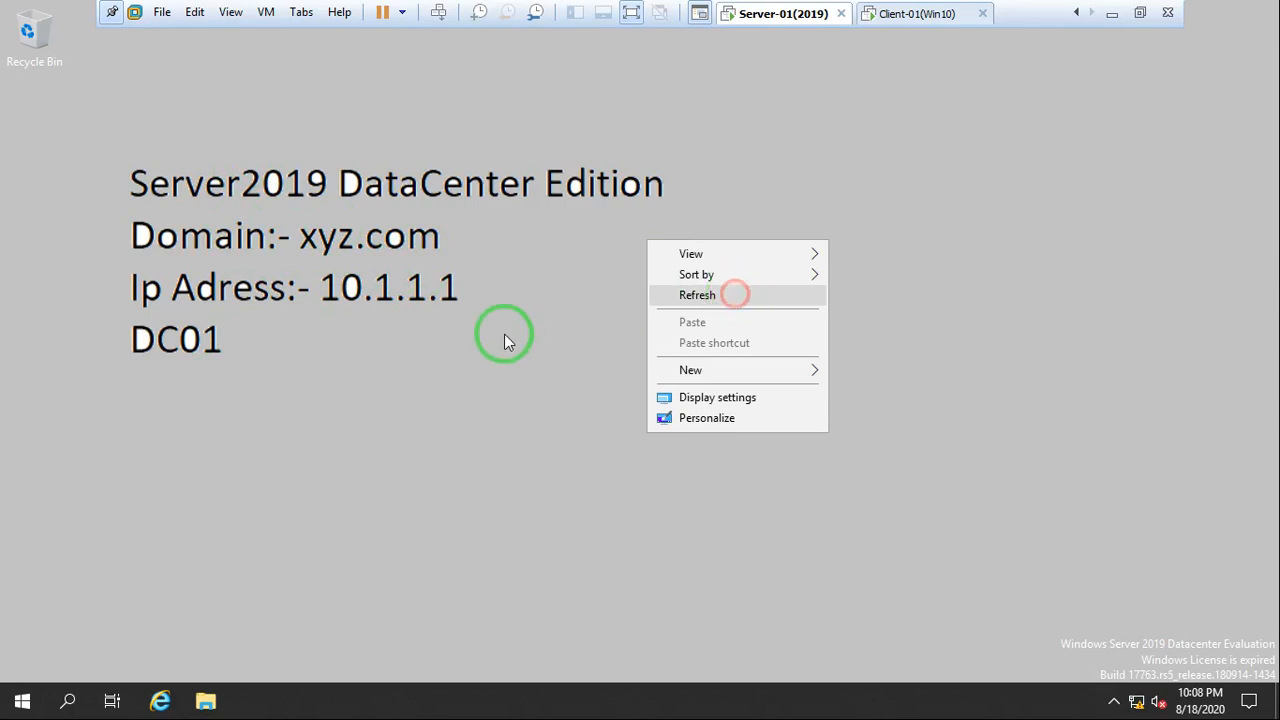
pyautogui.click(449, 326)
pyautogui.rightClick(449, 326)
pyautogui.click(517, 373)
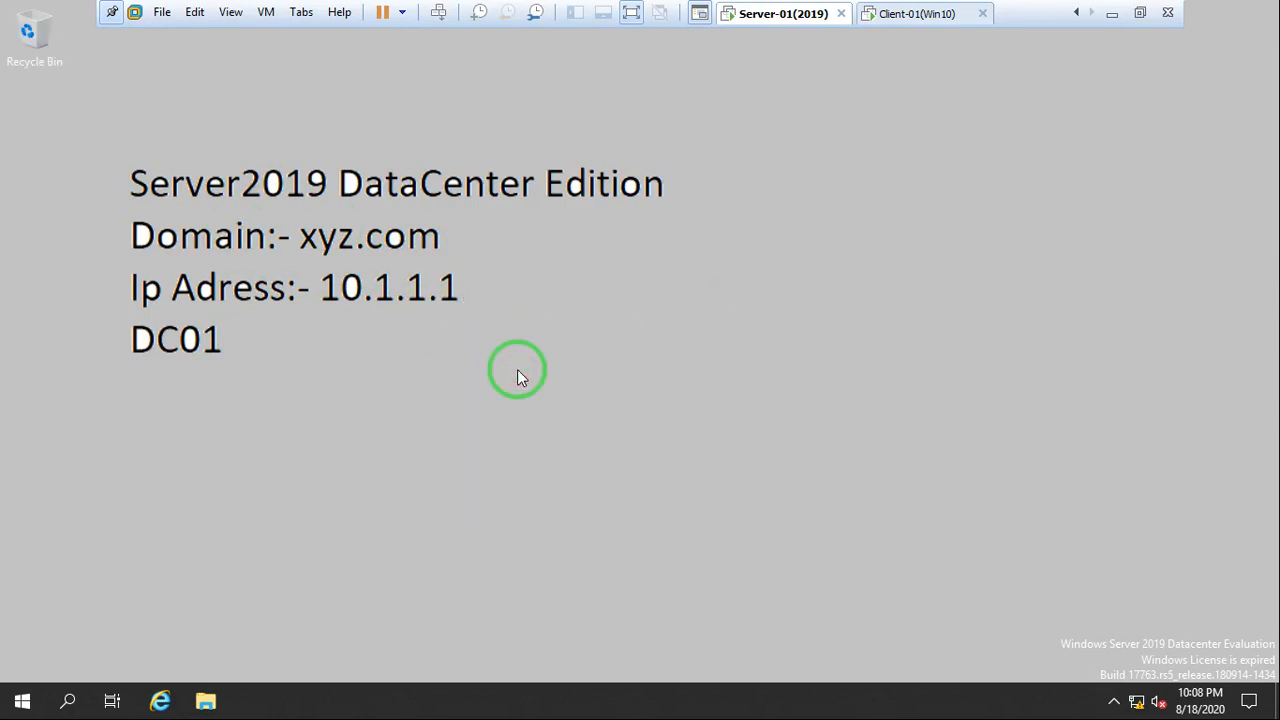
# Locate Group Policy Management among the server's Windows Administrative Tools without launching it, and return to the desktop
pyautogui.click(22, 702)
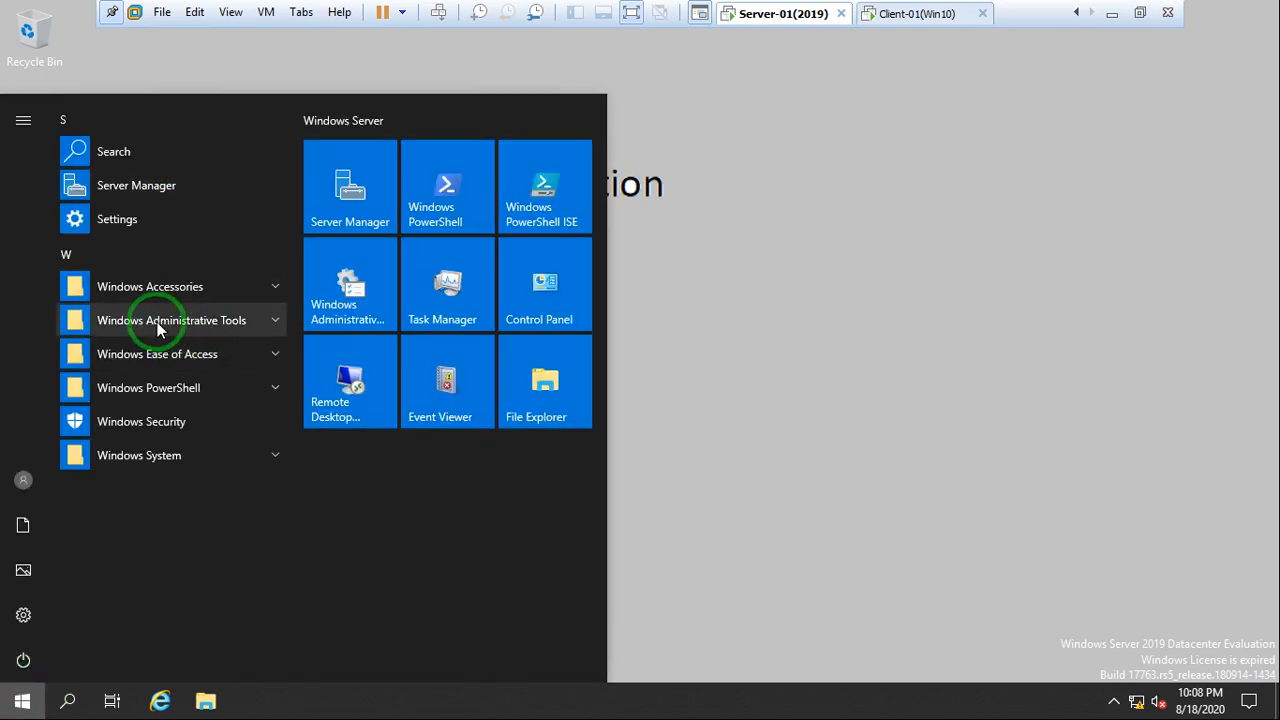
pyautogui.click(192, 330)
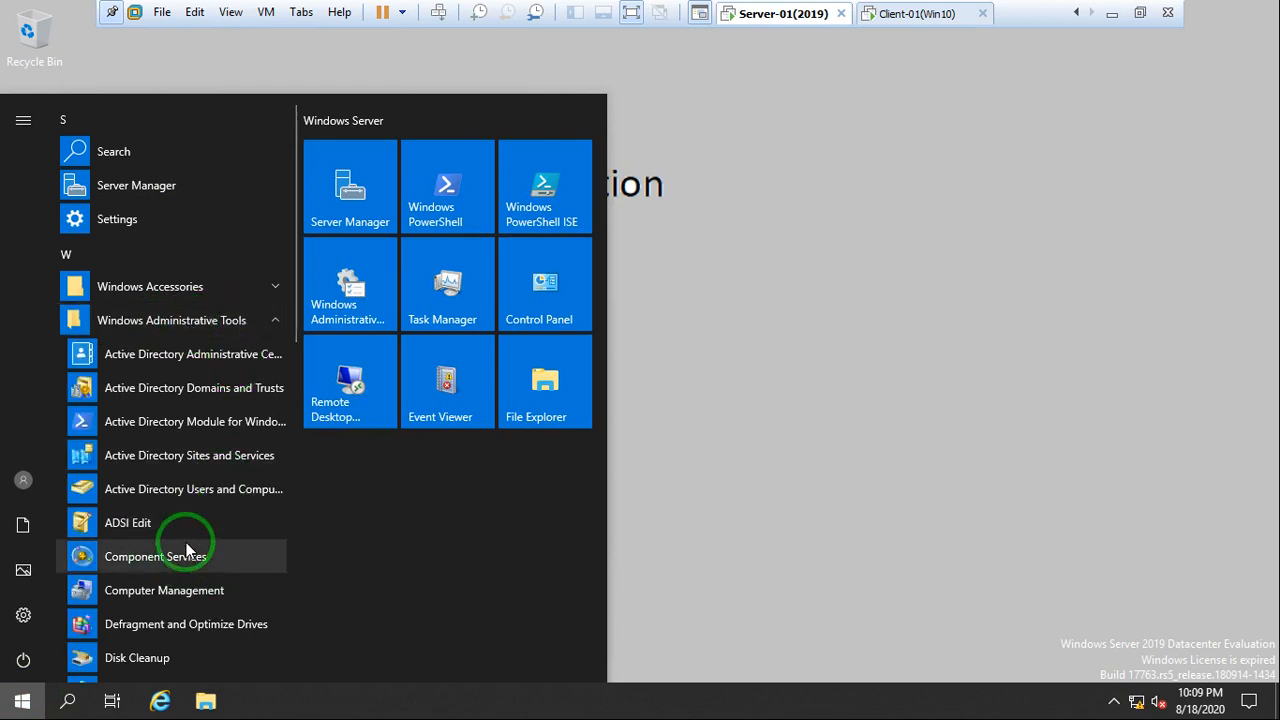
pyautogui.scroll(-5, 185, 550)
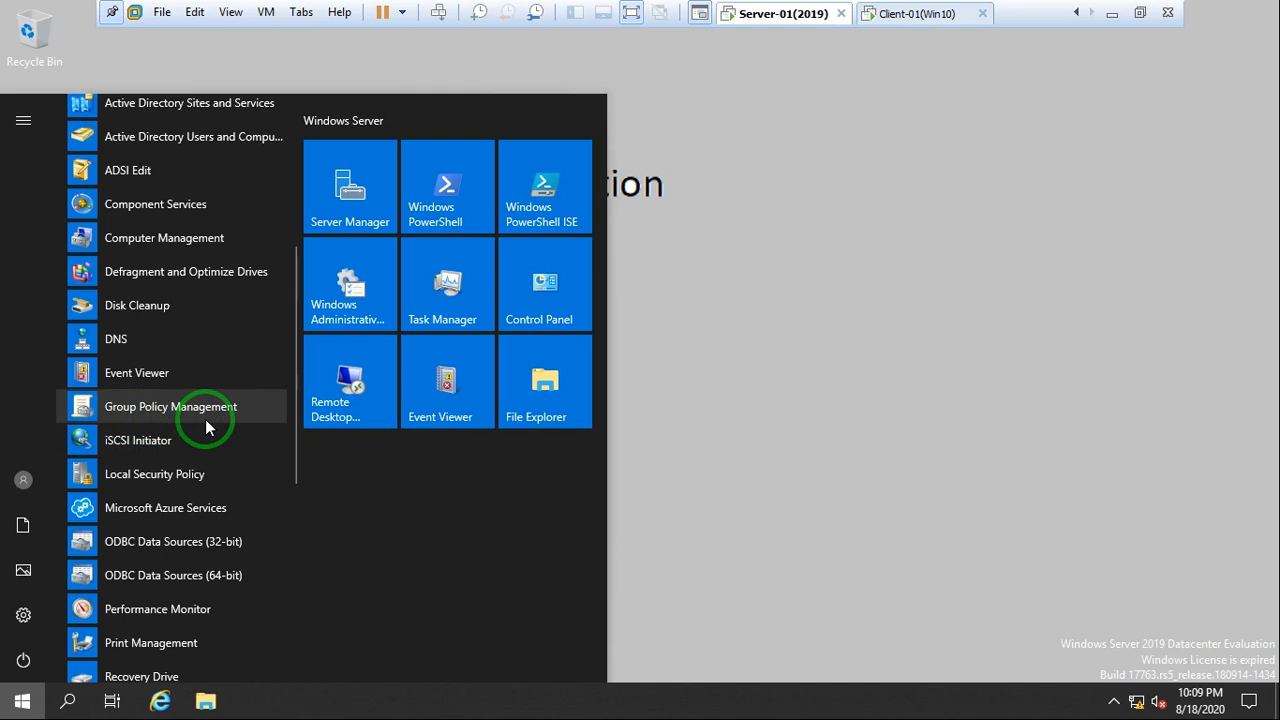
pyautogui.click(705, 340)
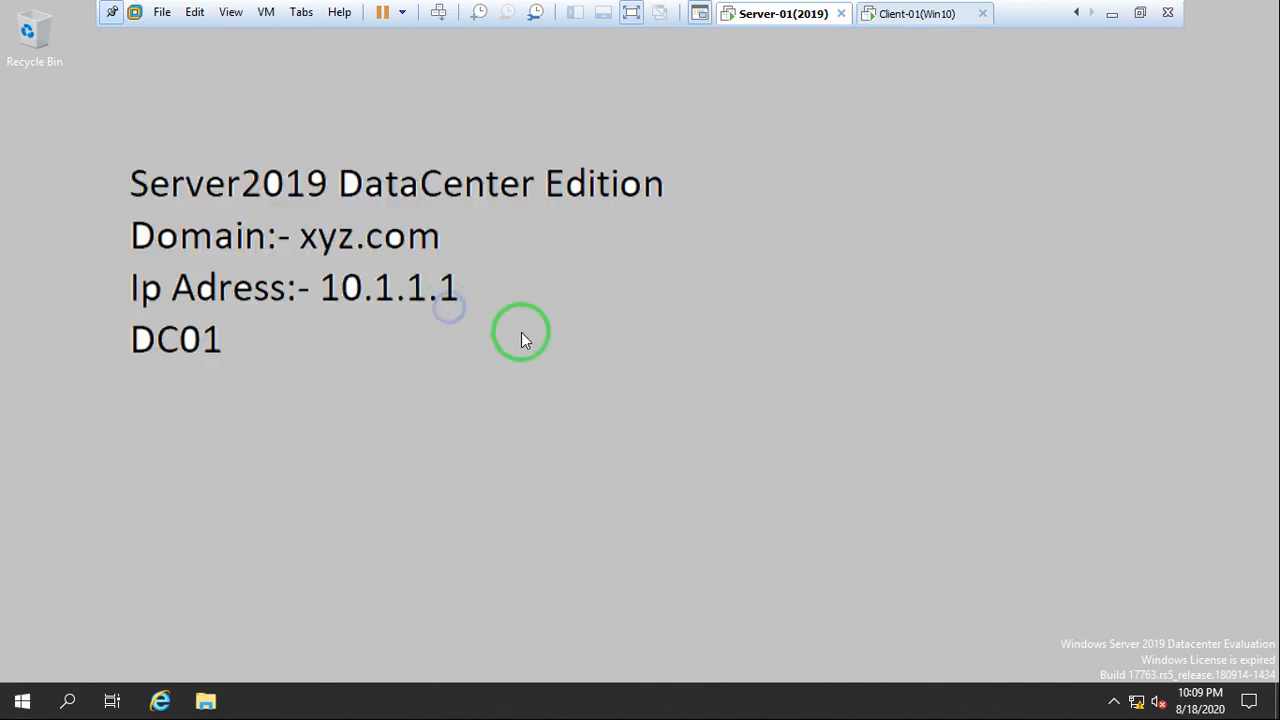
pyautogui.rightClick(450, 309)
pyautogui.click(542, 360)
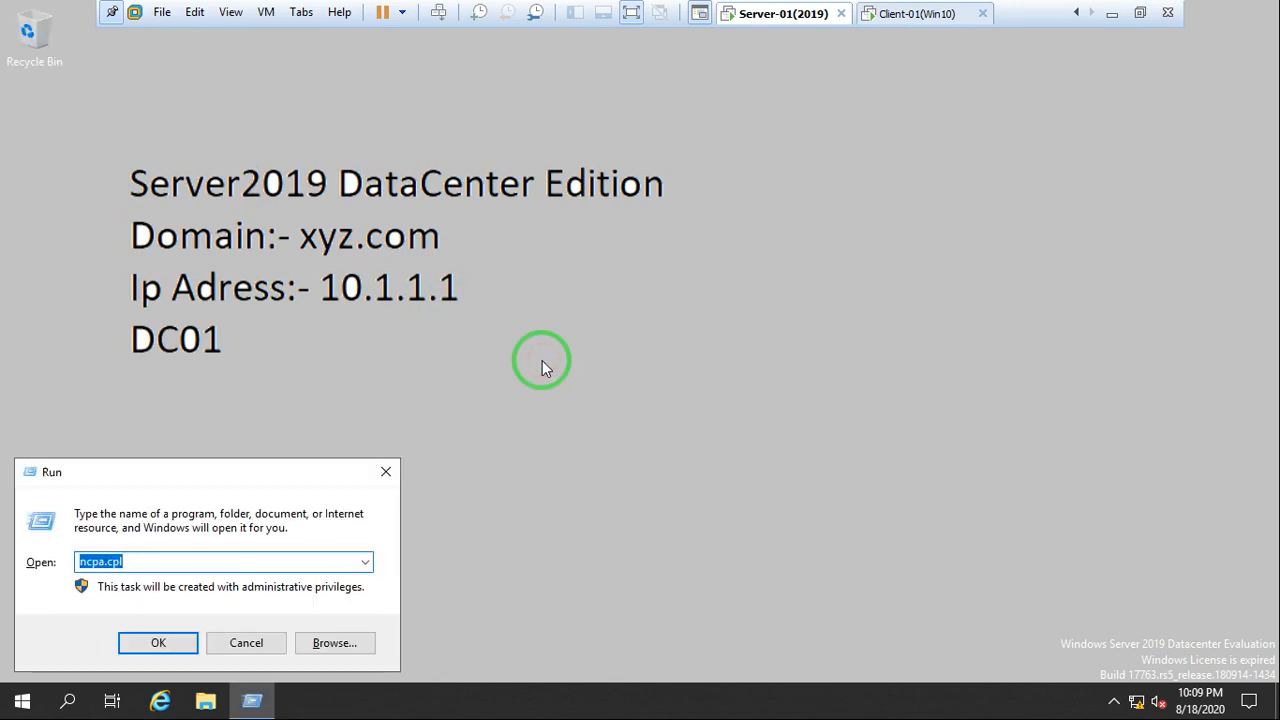
pyautogui.write('gpmc')
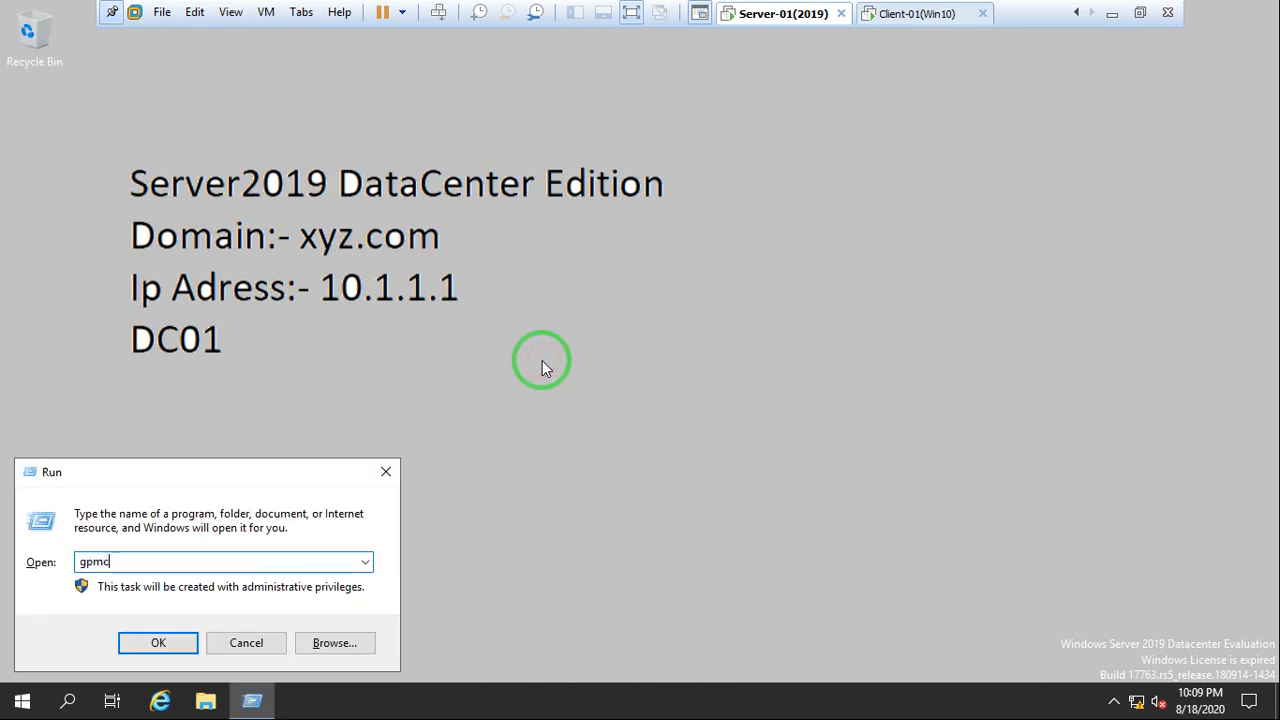
pyautogui.write('.msc')
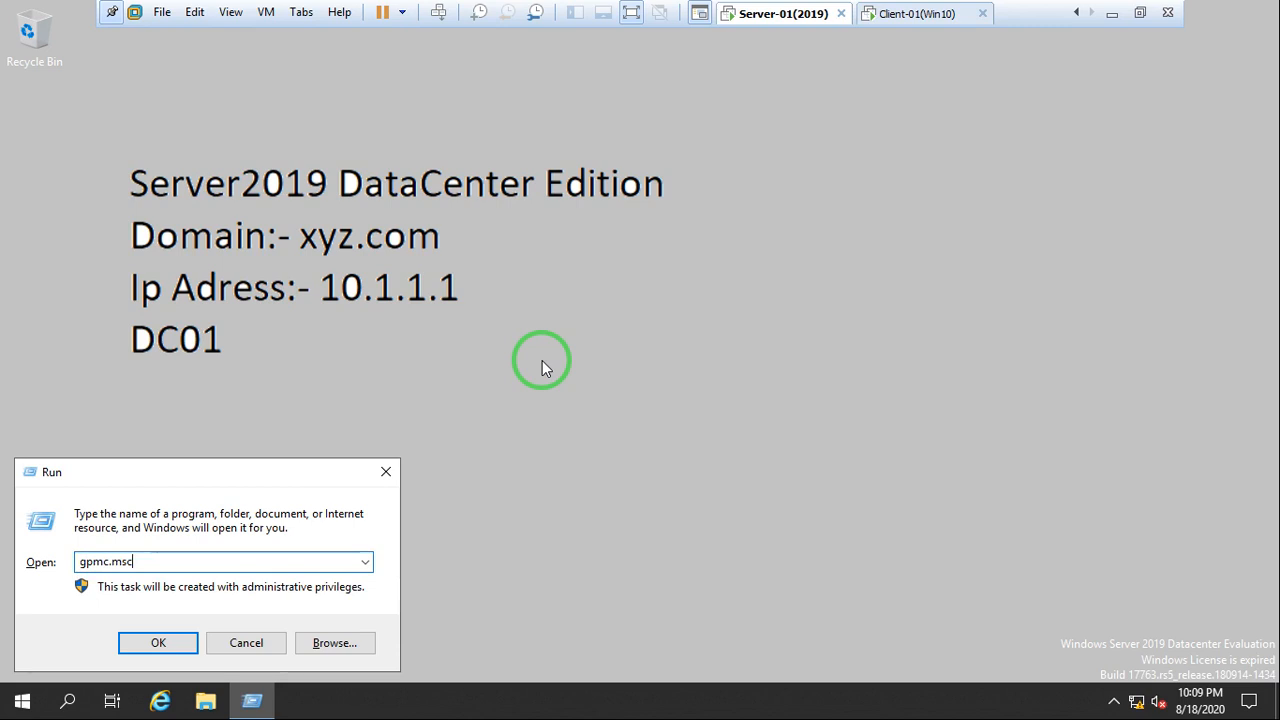
pyautogui.press('BackSpace')
pyautogui.press('BackSpace')
pyautogui.press('BackSpace')
pyautogui.press('BackSpace')
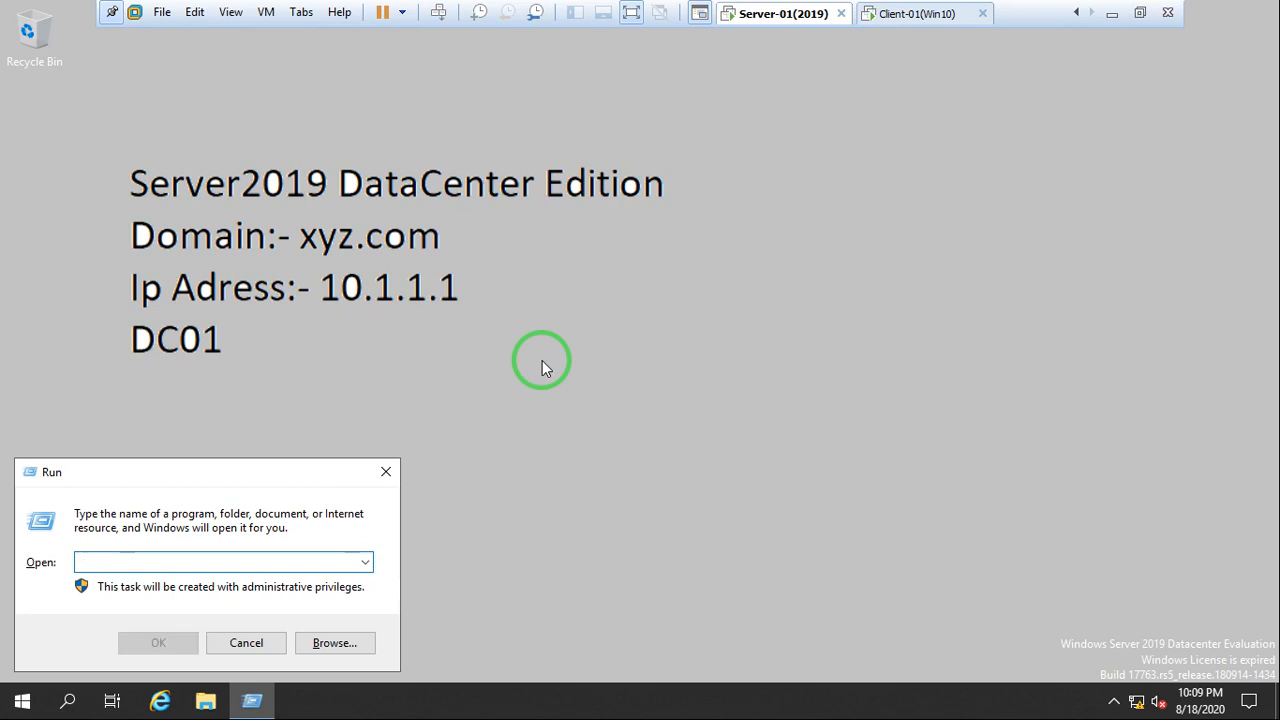
# Open the Local Group Policy Editor on the server by running gpedit.msc
pyautogui.write('gpedit.msc')
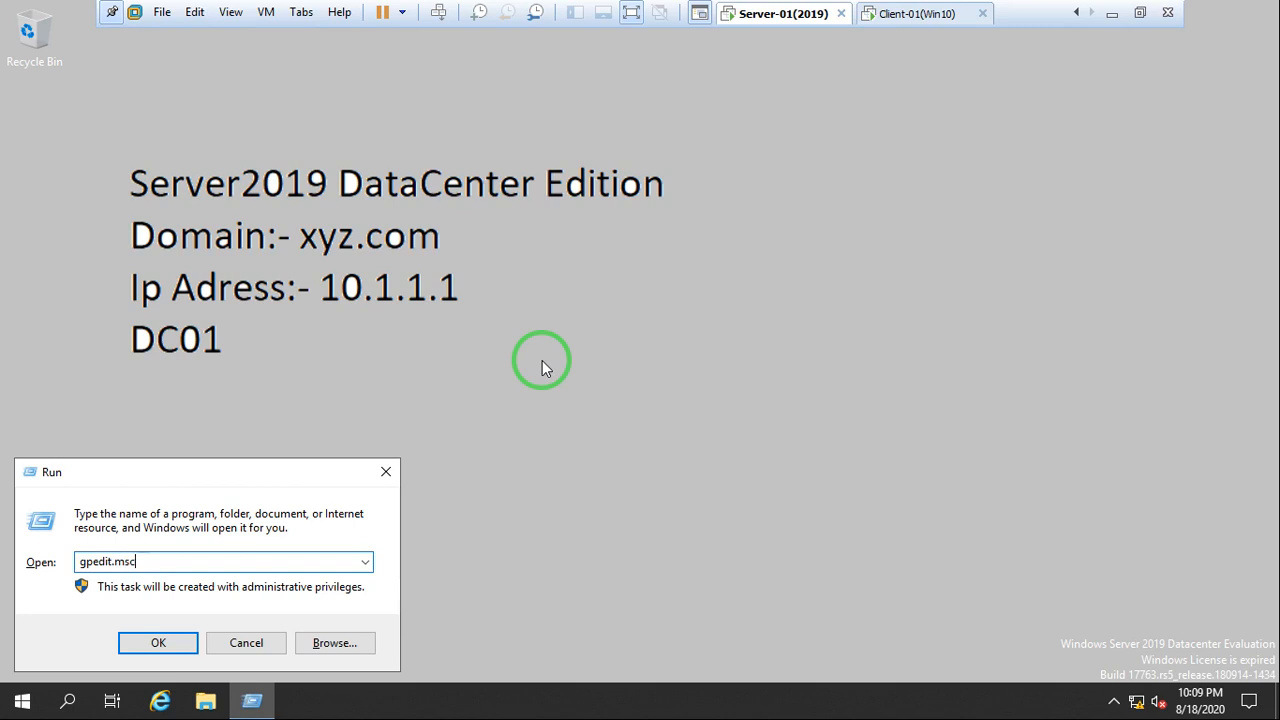
pyautogui.press('Return')
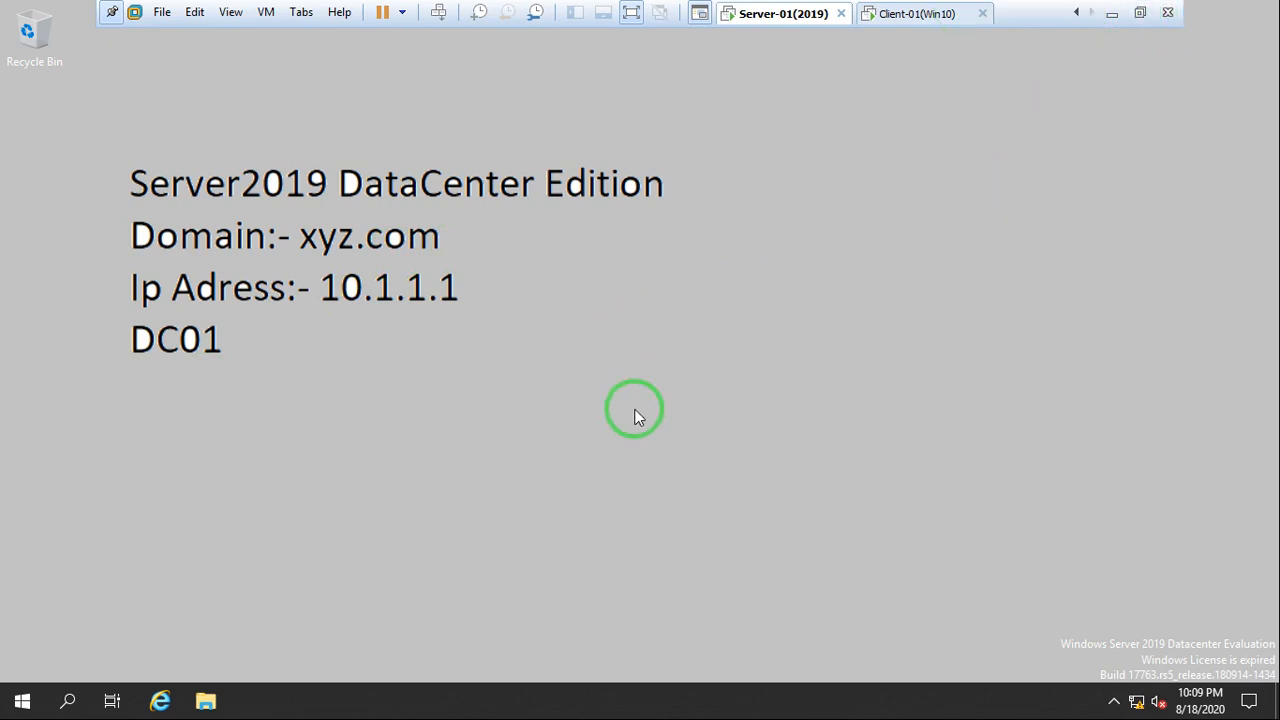
pyautogui.rightClick(647, 302)
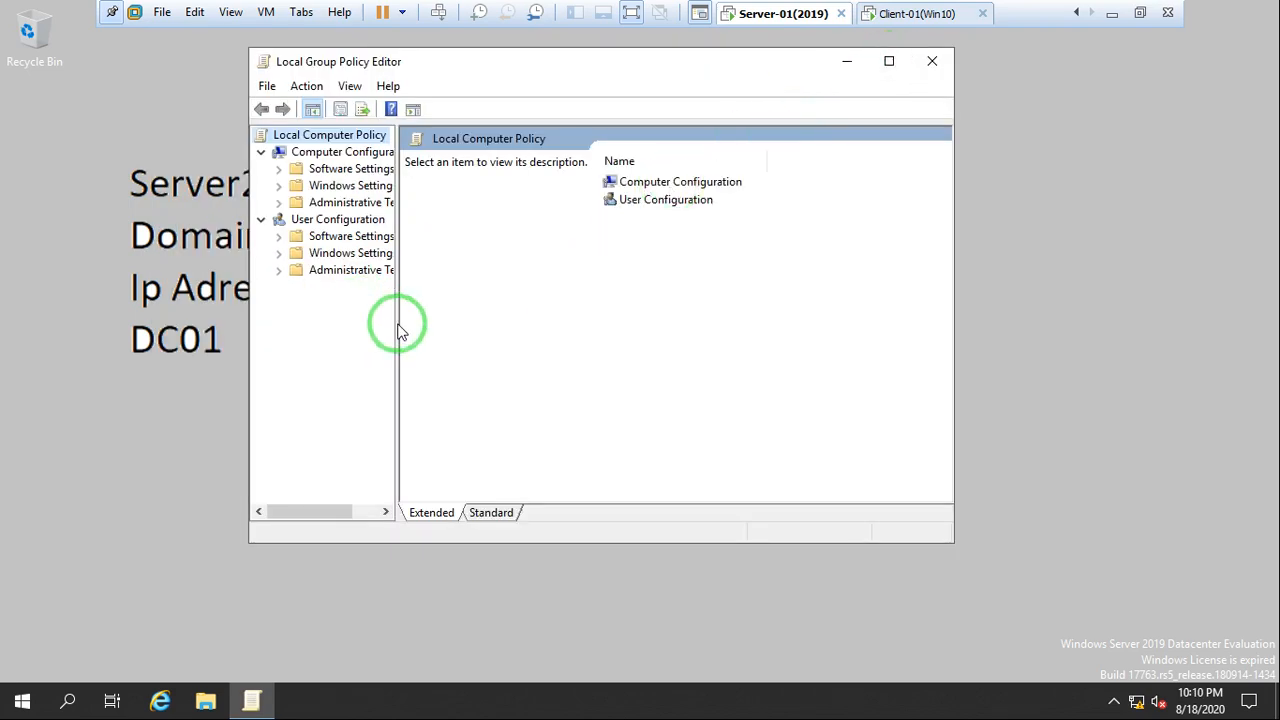
# Review the Computer and User Configuration tree in the Local Group Policy Editor with the tree pane widened, then close the editor
pyautogui.moveTo(397, 321); pyautogui.dragTo(447, 323)
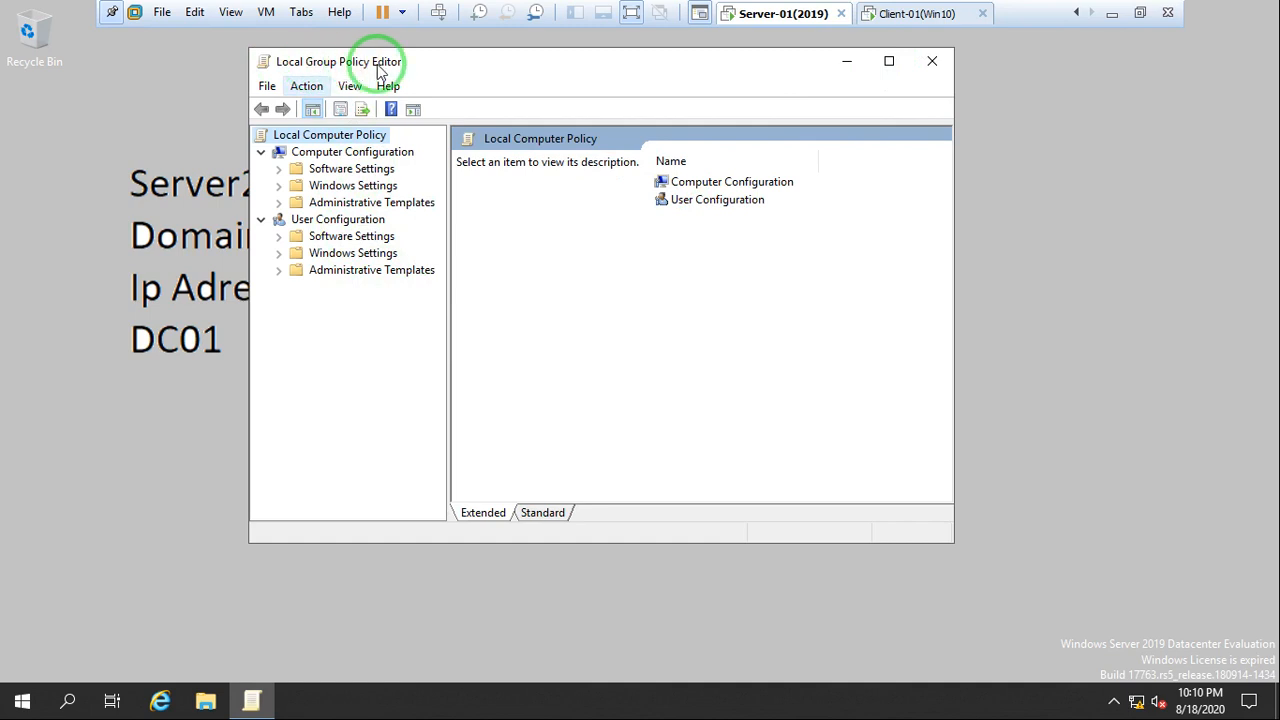
pyautogui.click(278, 168)
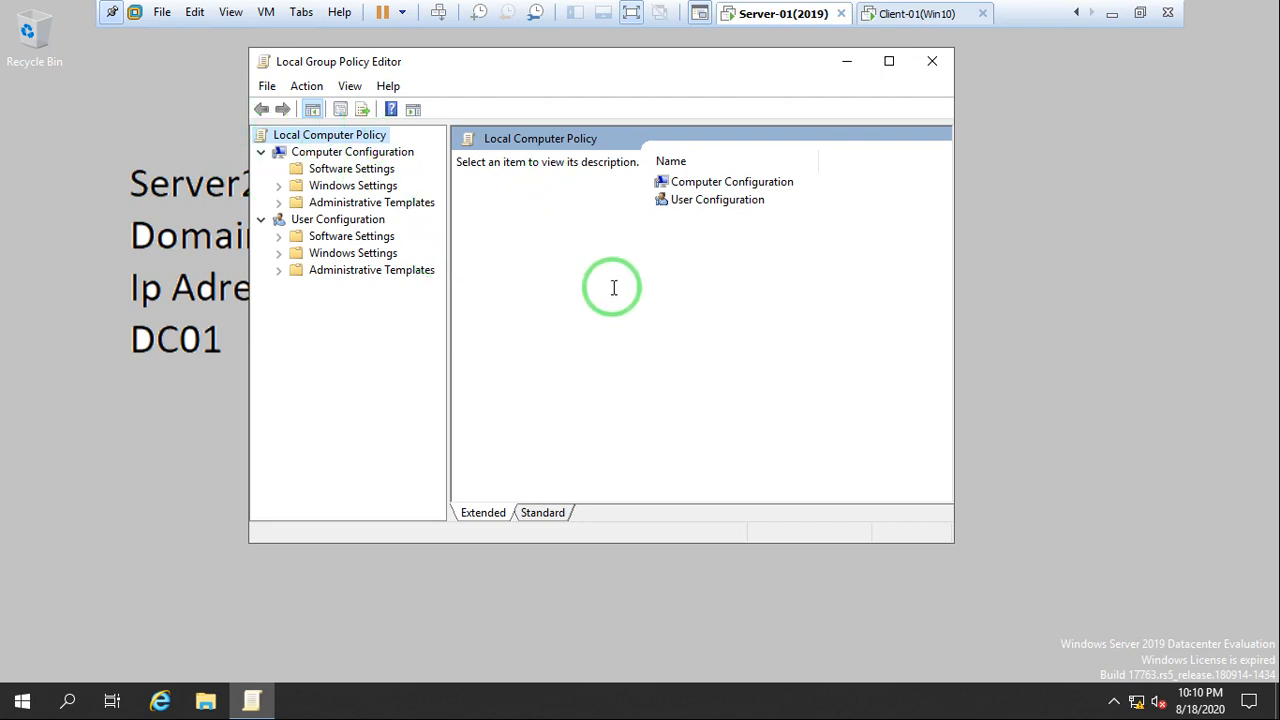
pyautogui.click(931, 62)
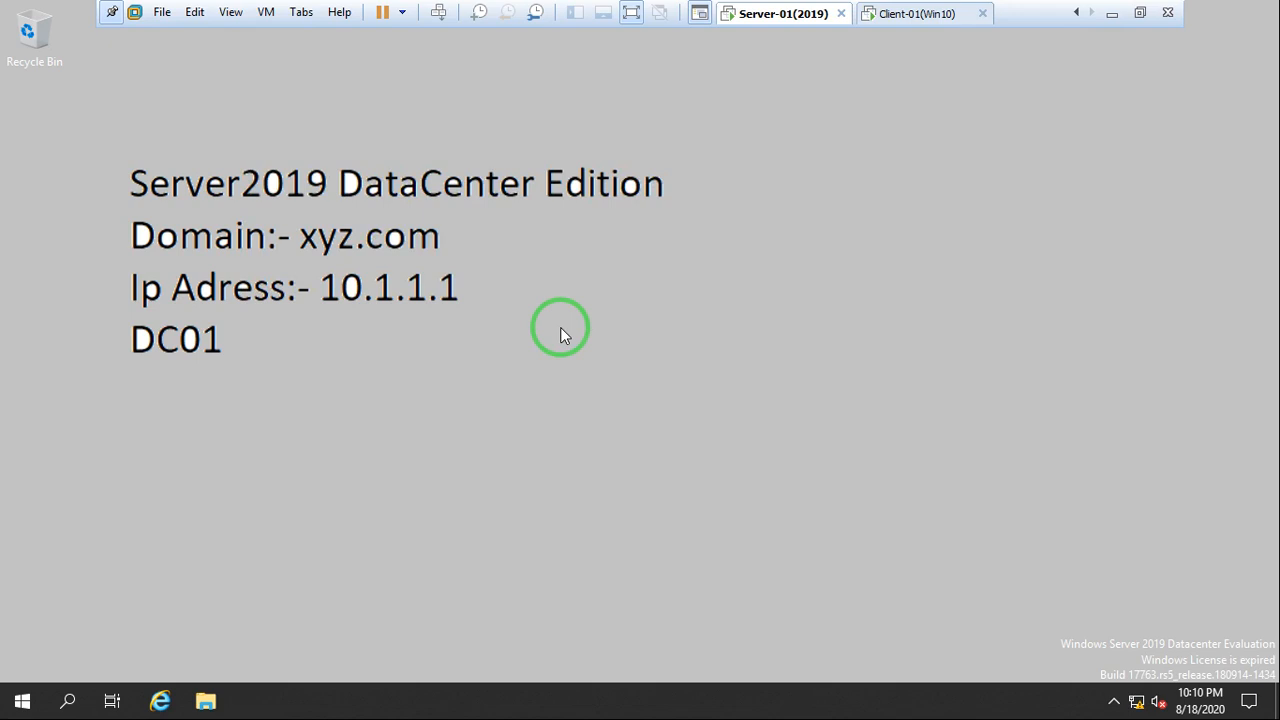
# Open the Group Policy Management console by running gpmc.msc and move its window up on the desktop
pyautogui.press('super+r')
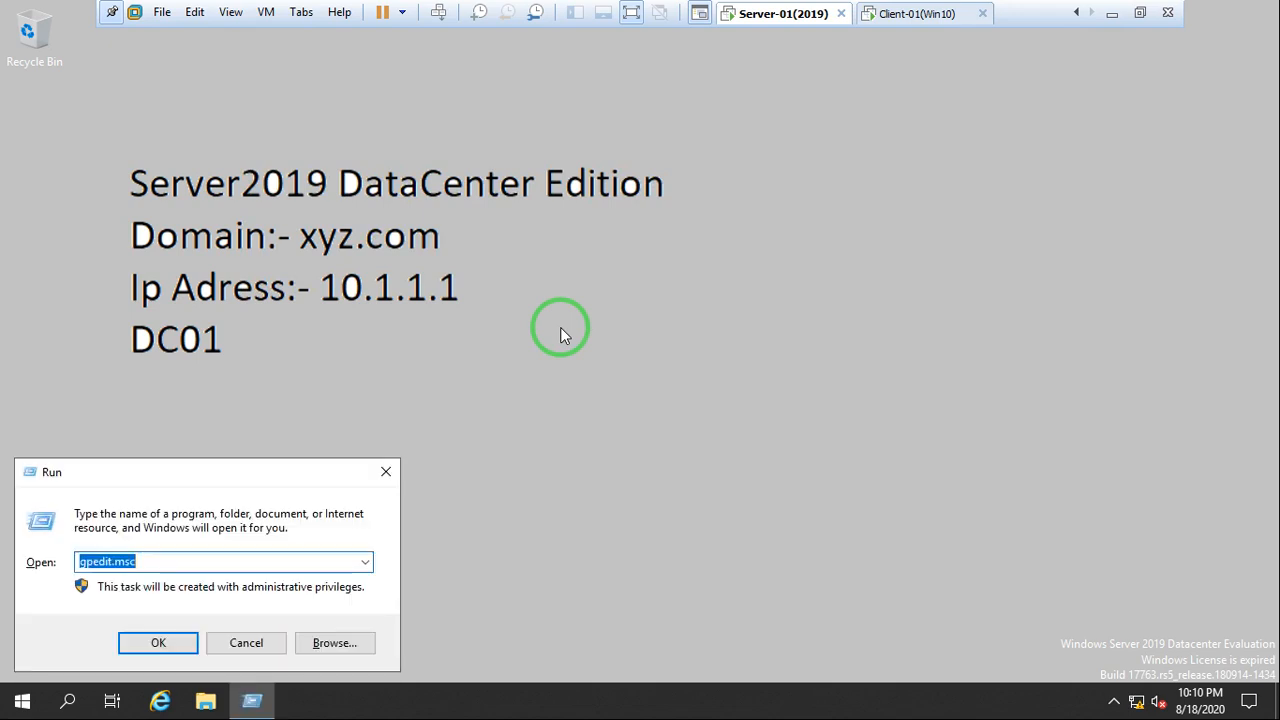
pyautogui.write('gpmc')
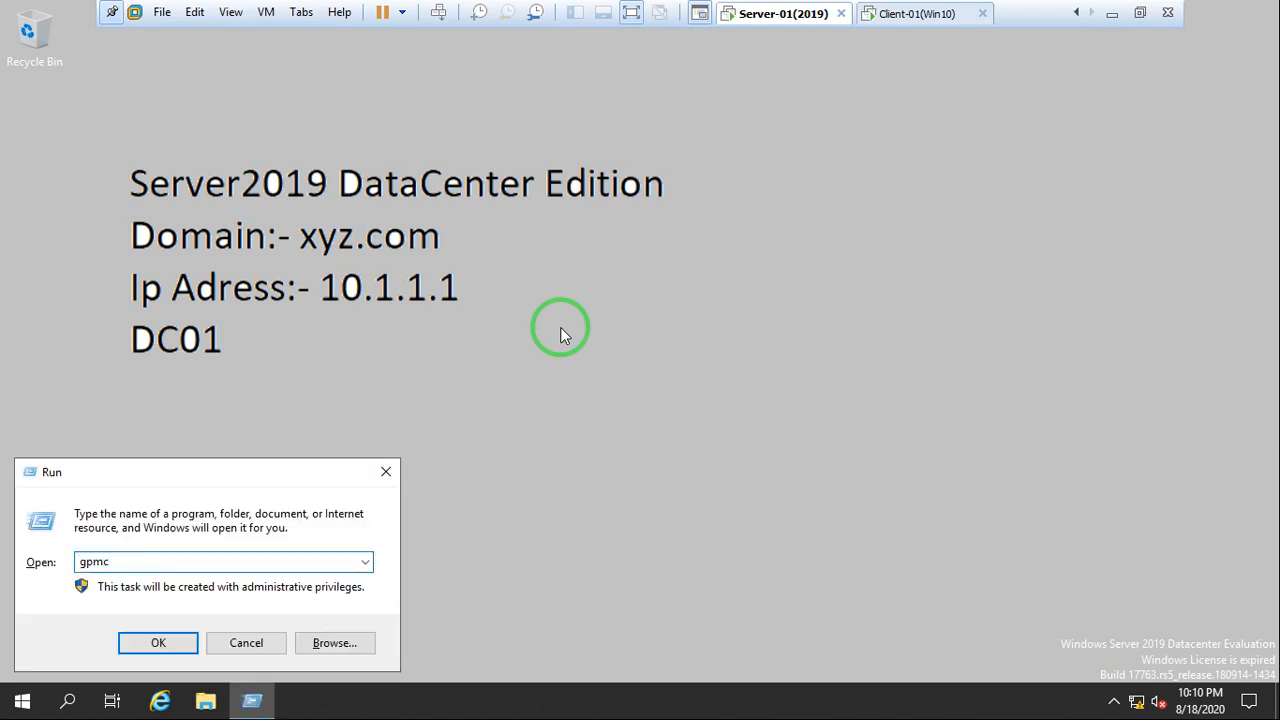
pyautogui.write('.msc')
pyautogui.press('Return')
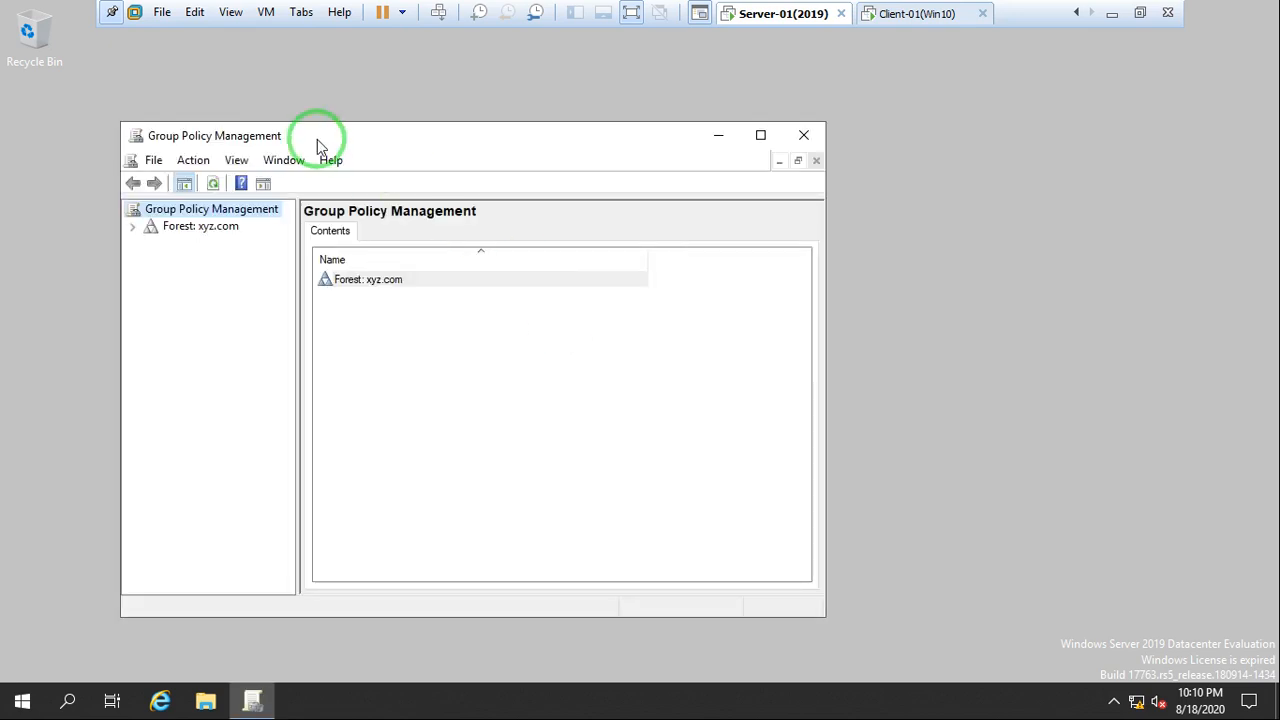
pyautogui.moveTo(317, 139); pyautogui.dragTo(382, 69)
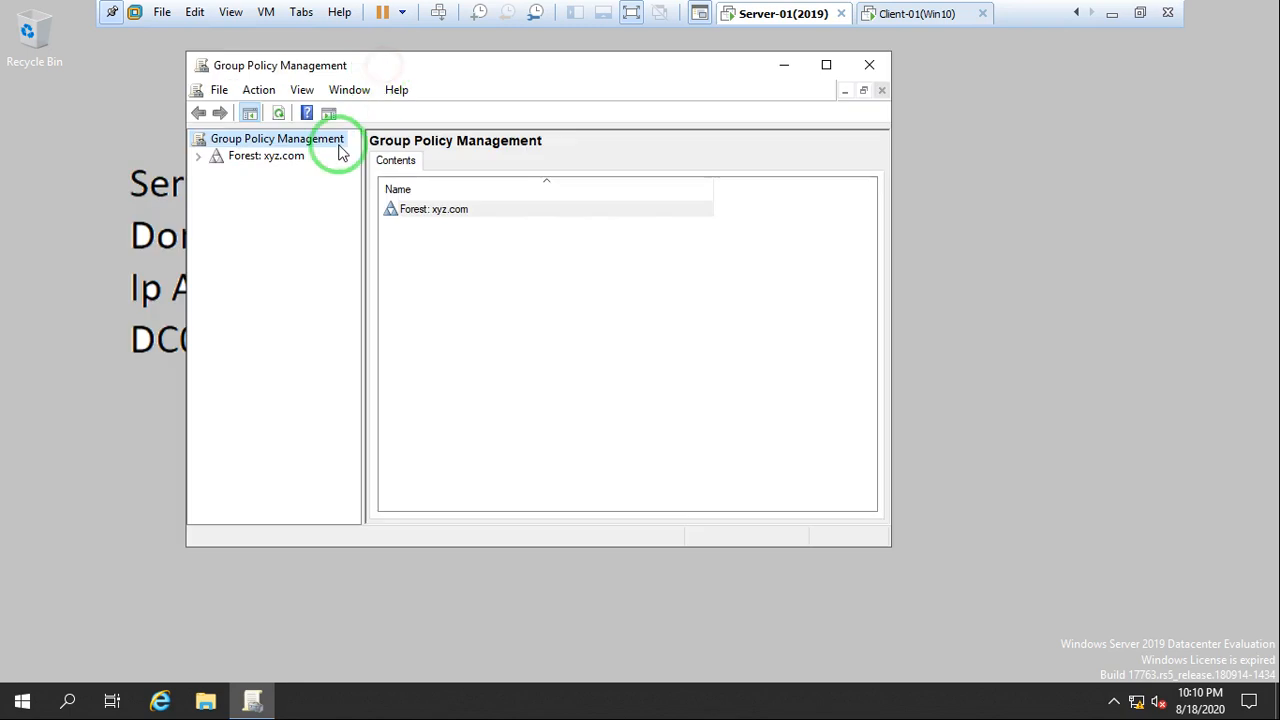
# Expand the xyz.com forest down to its domain contents, with the console maximized and the tree pane widened to show full names
pyautogui.click(199, 156)
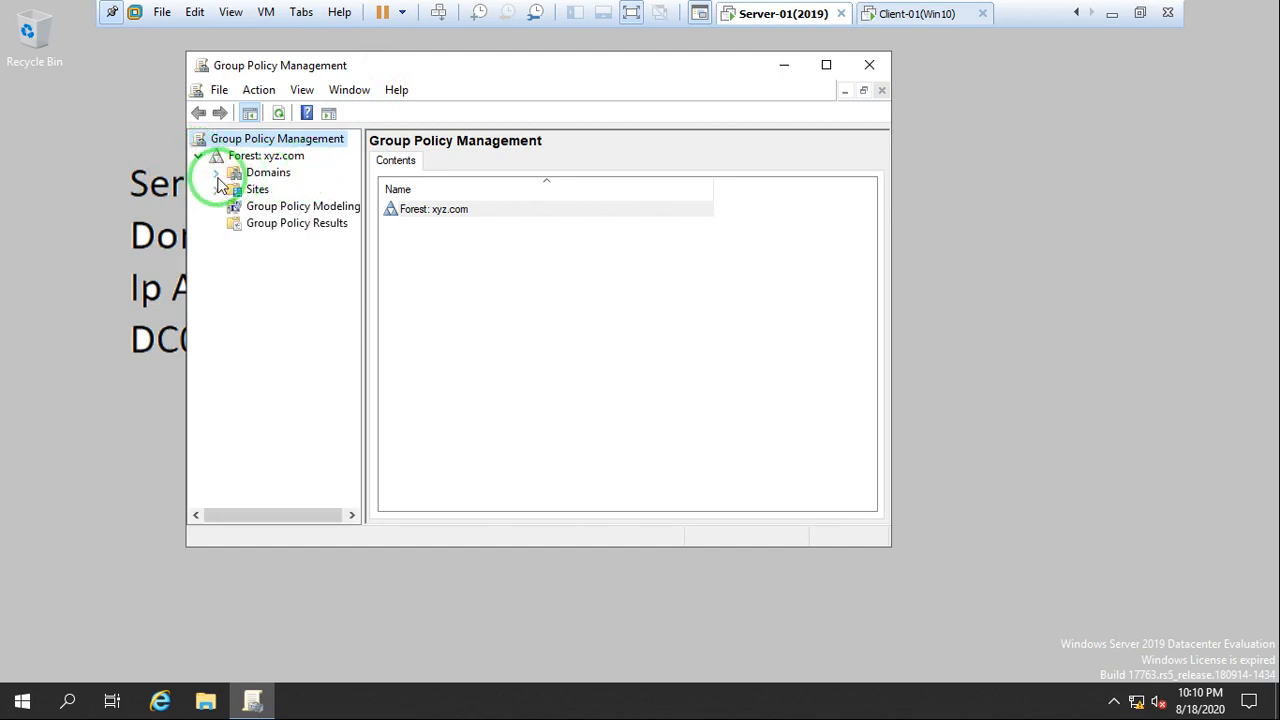
pyautogui.click(216, 172)
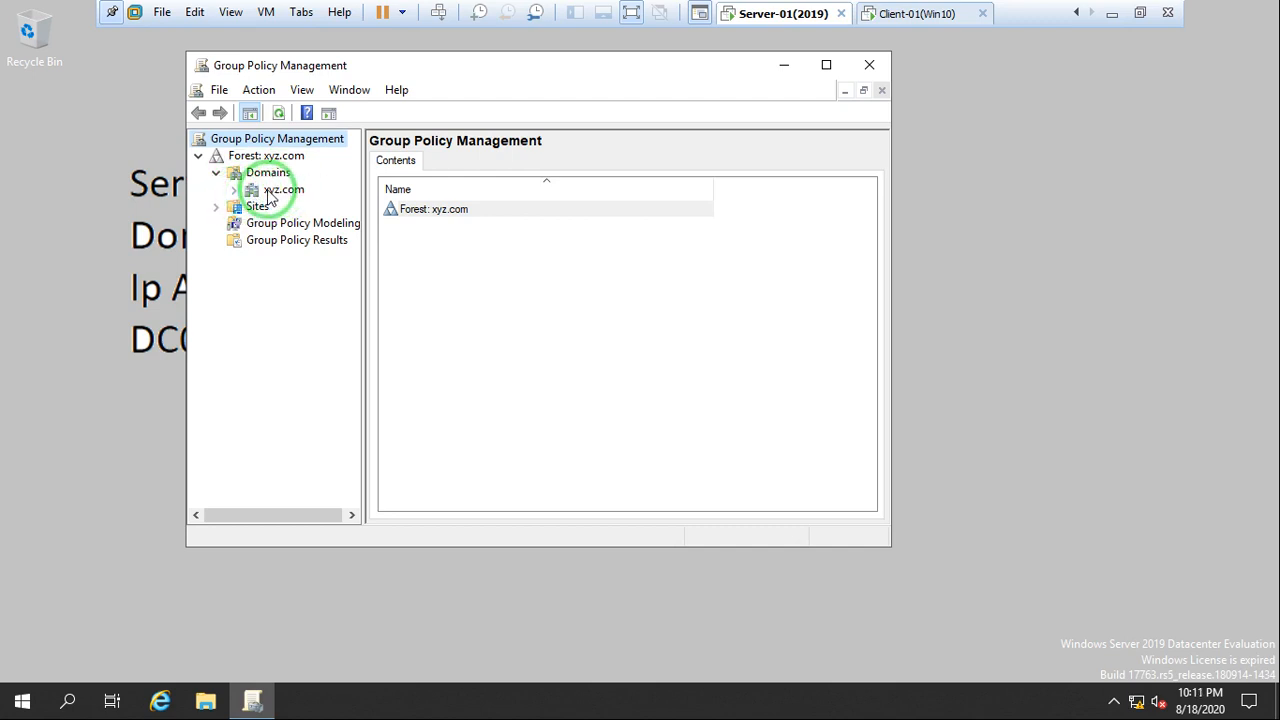
pyautogui.click(236, 192)
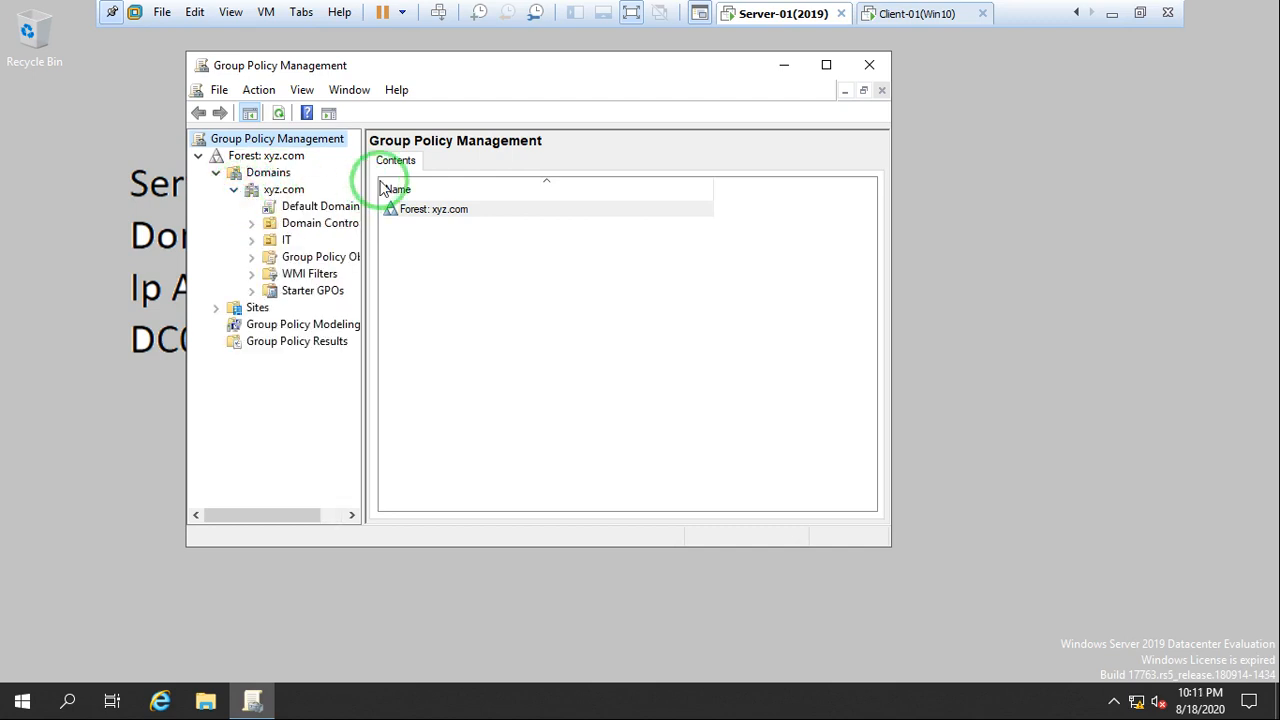
pyautogui.doubleClick(404, 62)
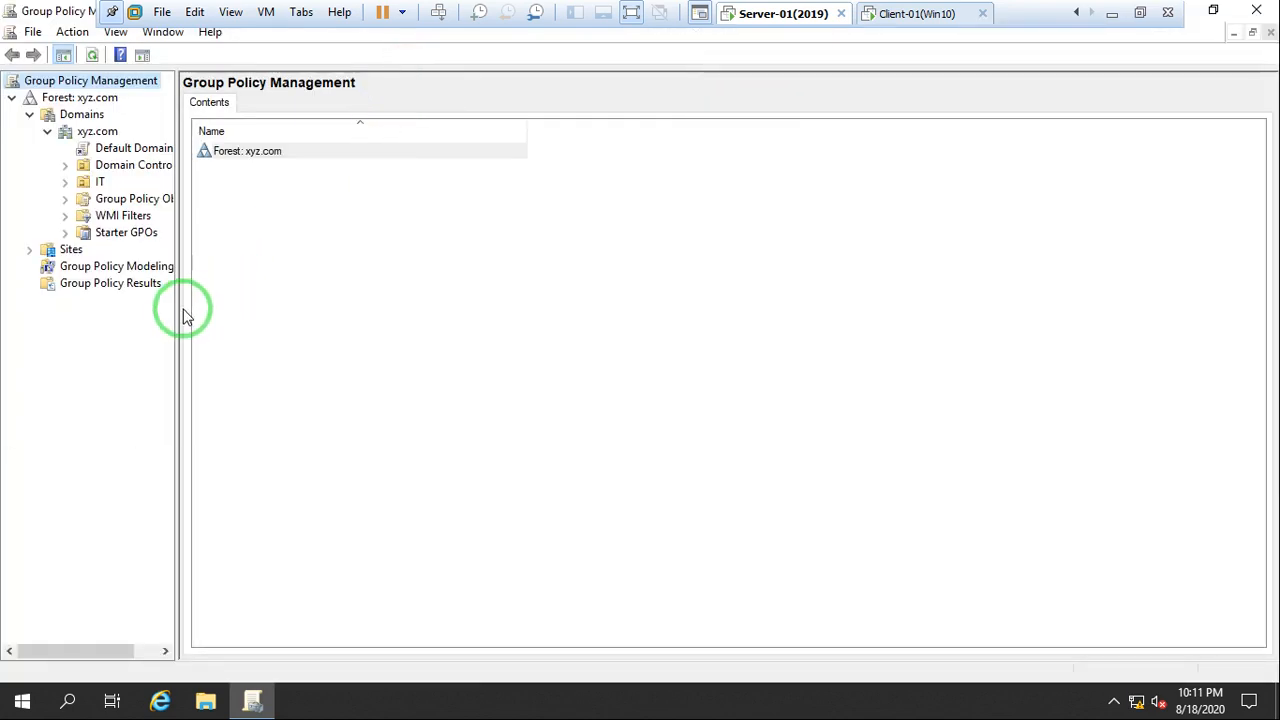
pyautogui.moveTo(176, 314); pyautogui.dragTo(445, 310)
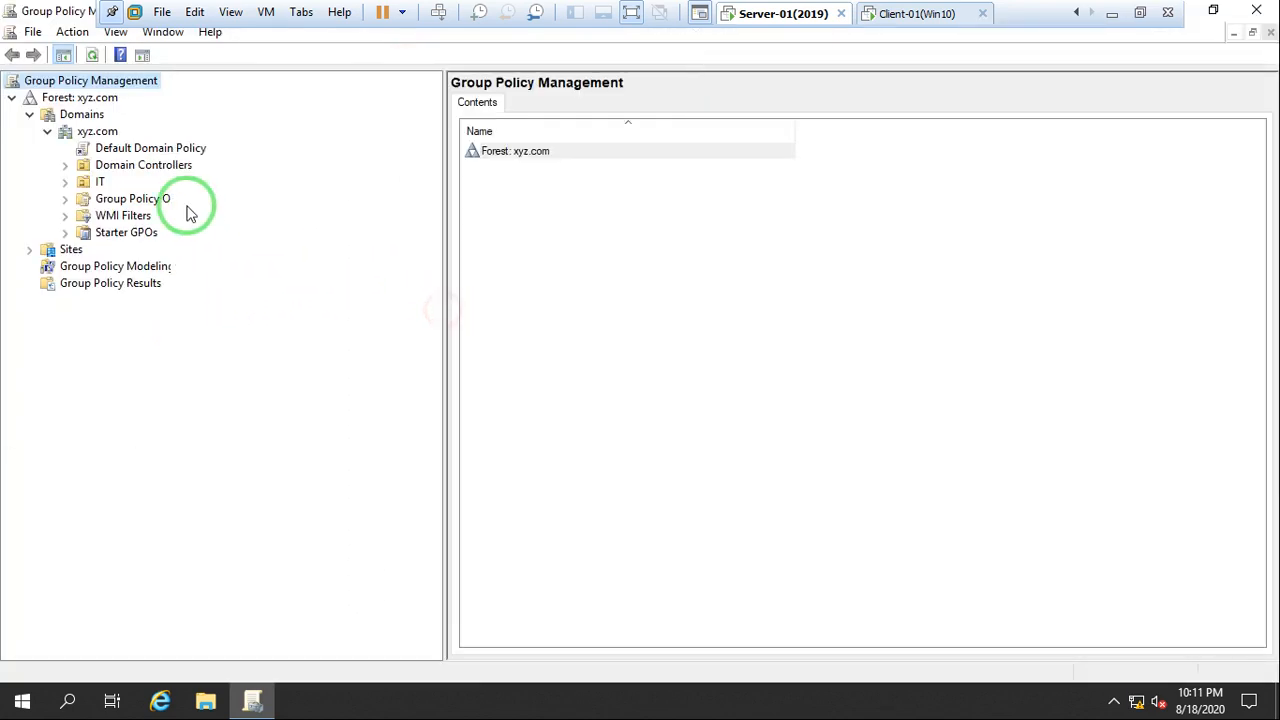
# View the scope of the Default Domain Policy and the Default Domain Controllers Policy, suppressing the GPO link message for future selections
pyautogui.click(160, 150)
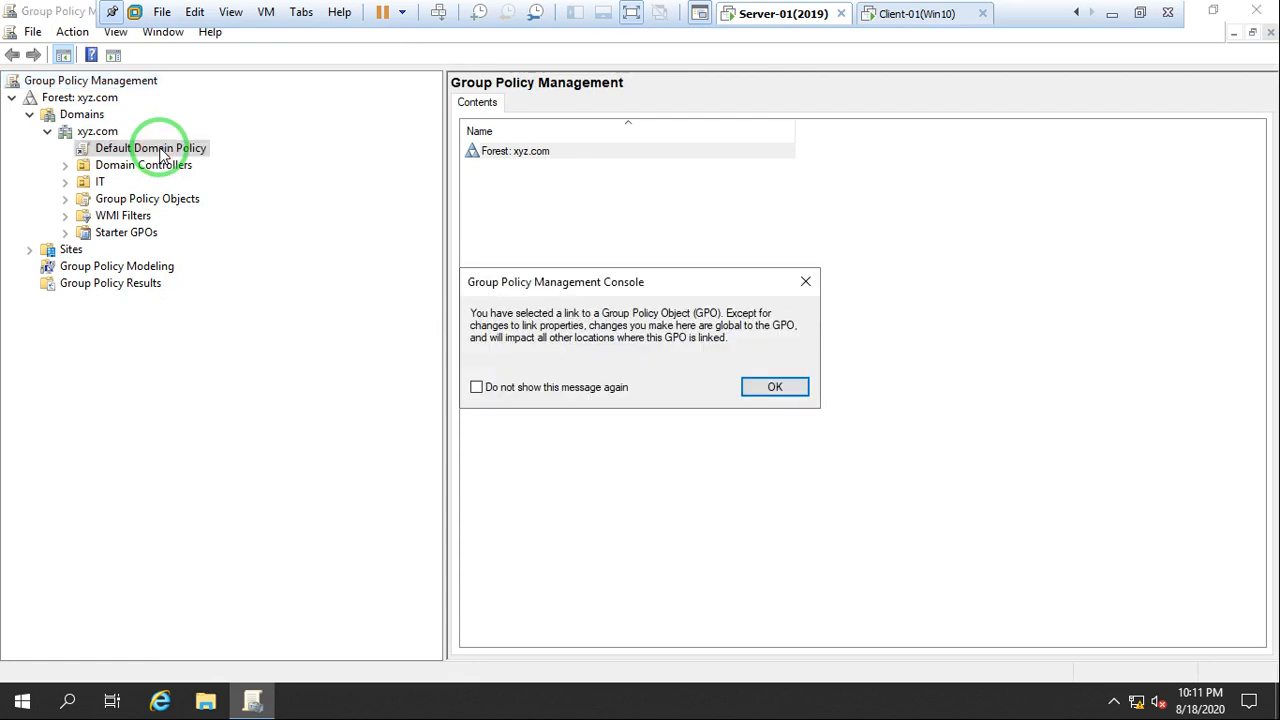
pyautogui.click(547, 390)
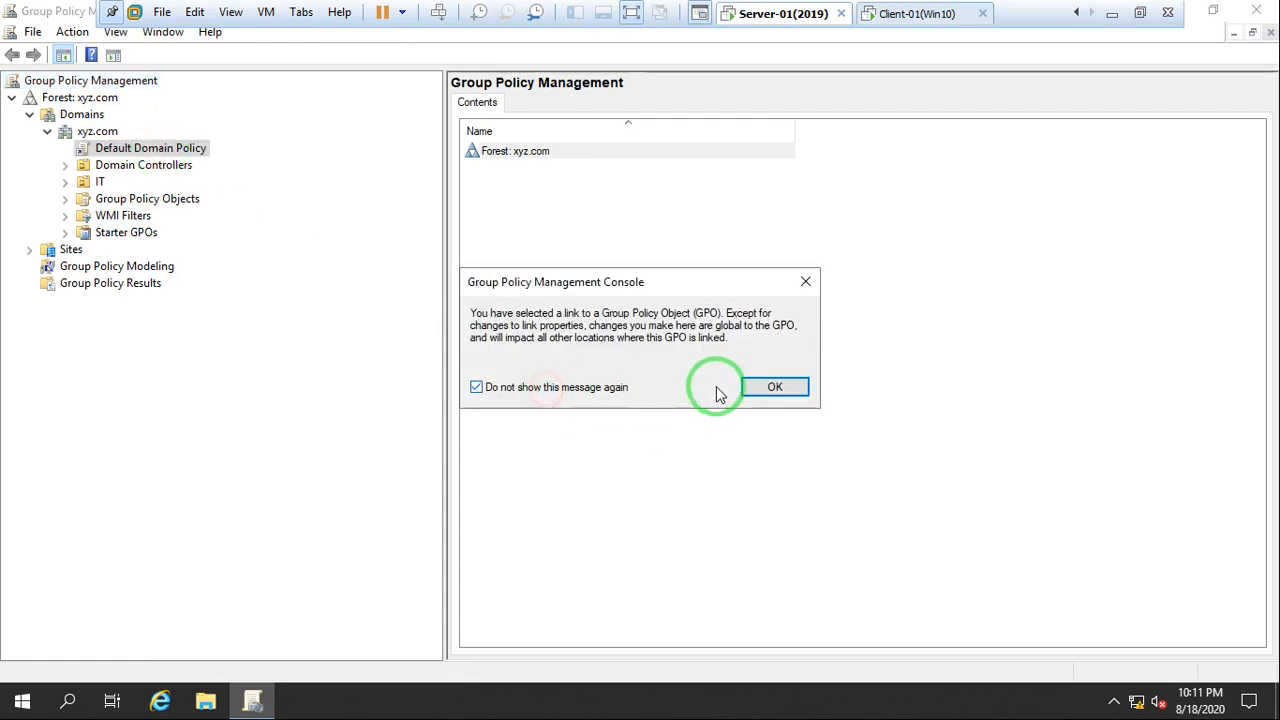
pyautogui.click(775, 387)
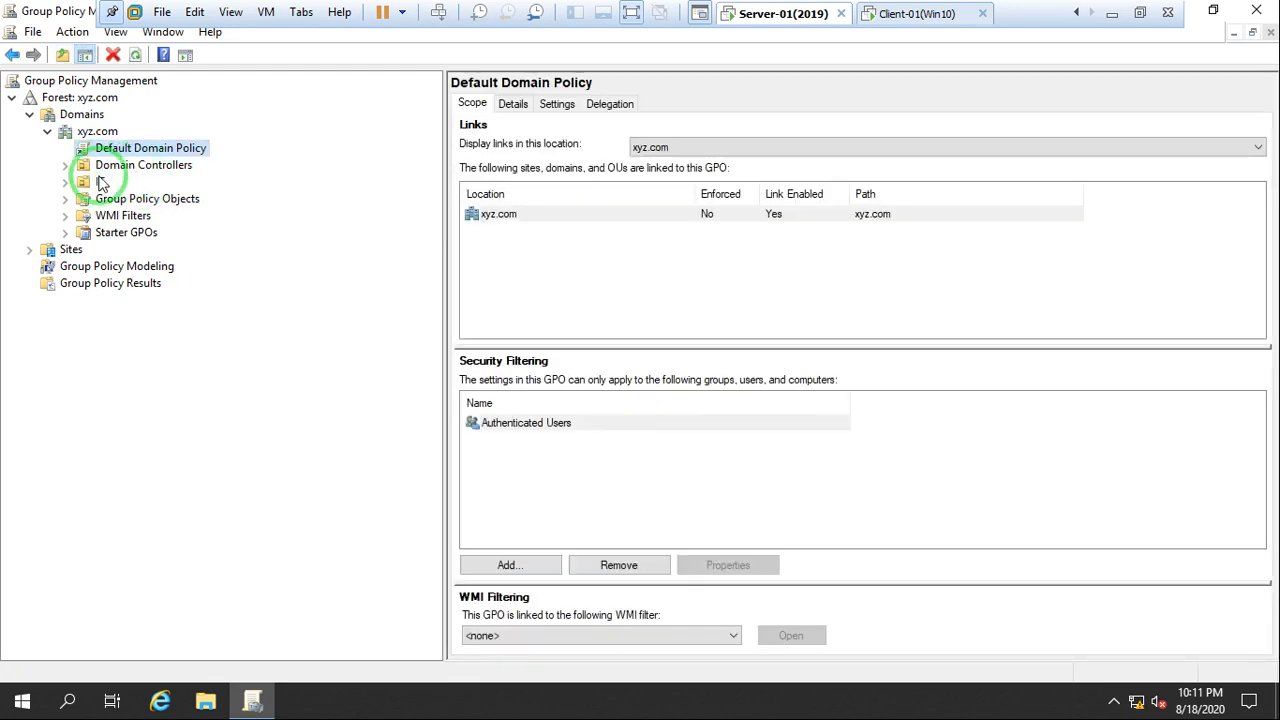
pyautogui.click(64, 166)
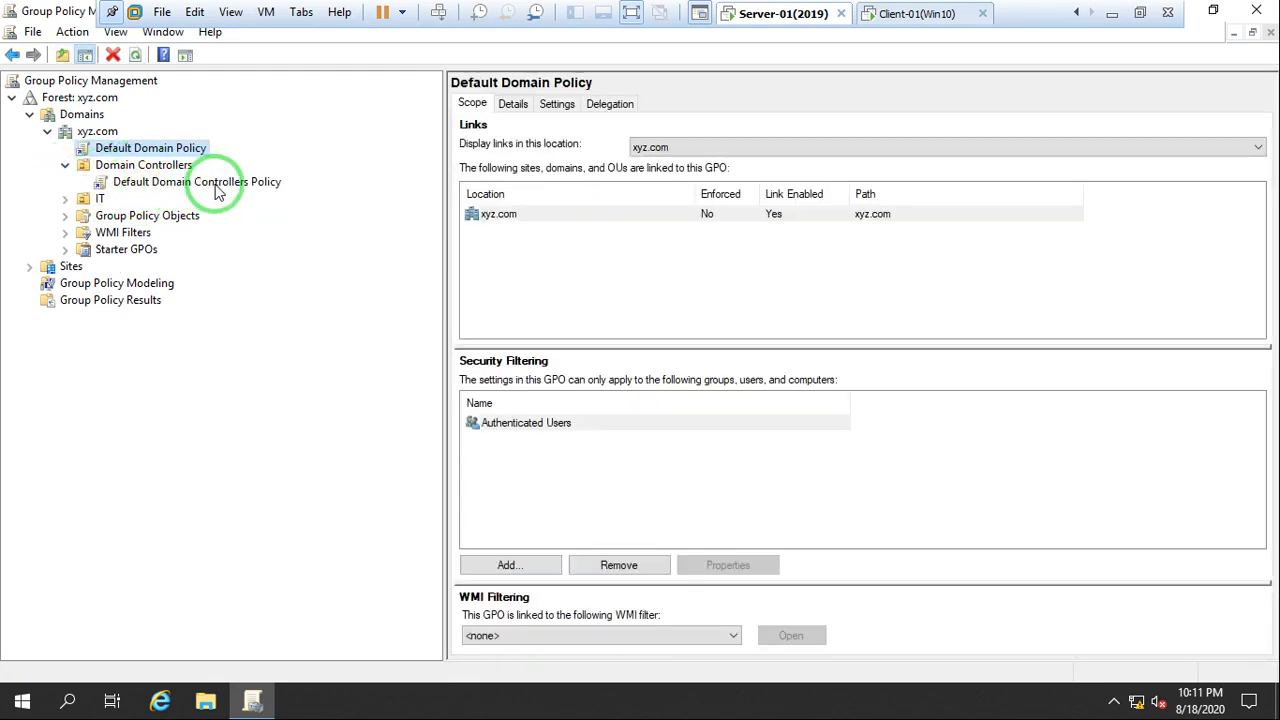
pyautogui.click(216, 190)
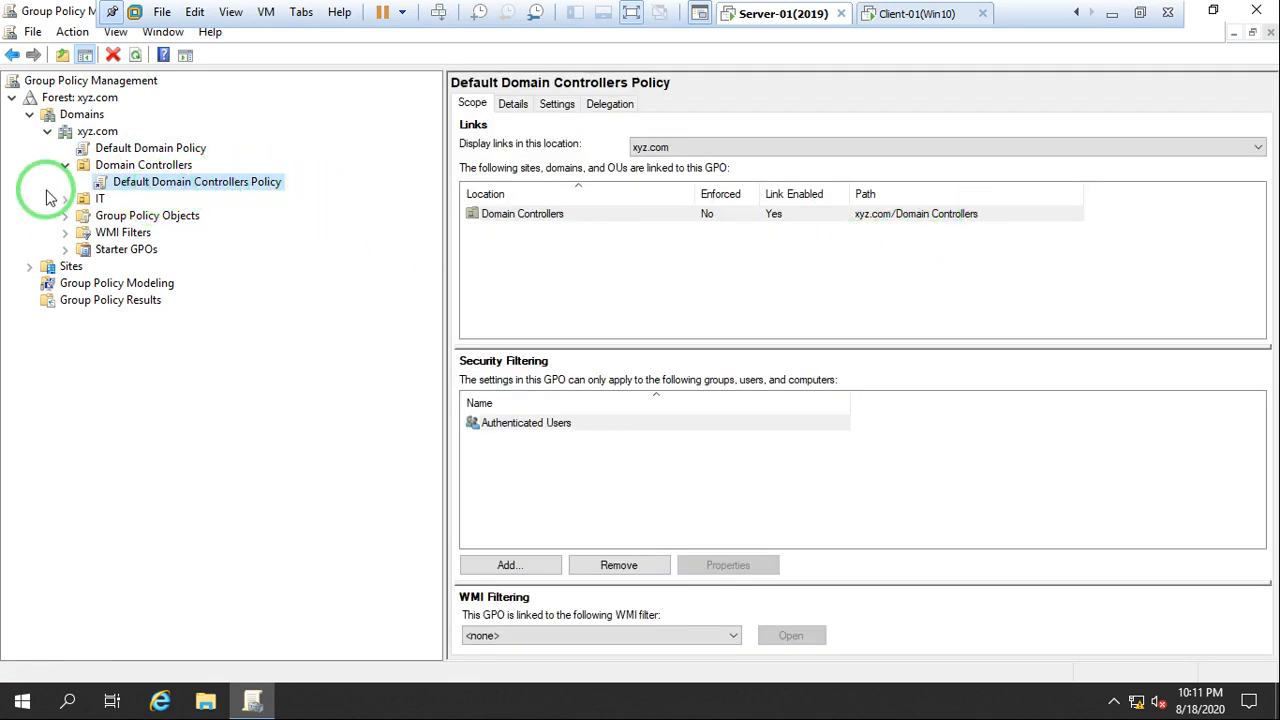
# Open the Default Domain Policy for editing to view its configuration tree, and close the editor without changing anything
pyautogui.click(140, 150)
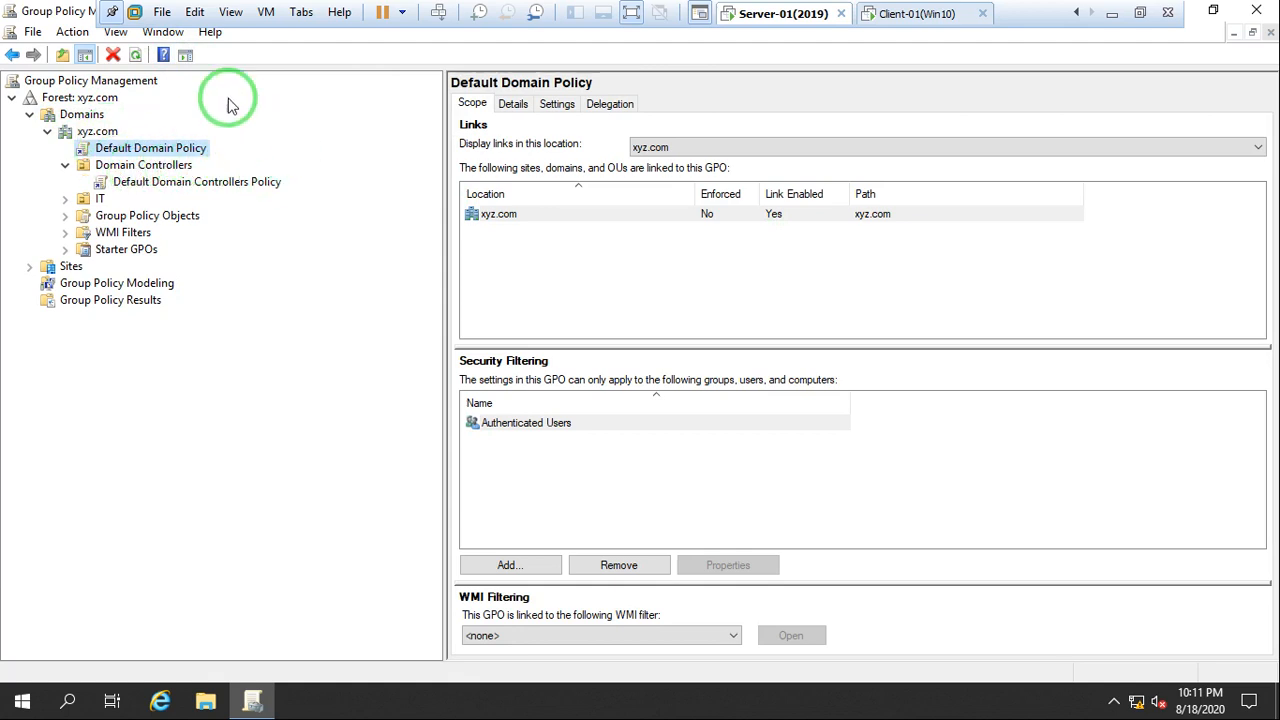
pyautogui.rightClick(135, 152)
pyautogui.click(191, 163)
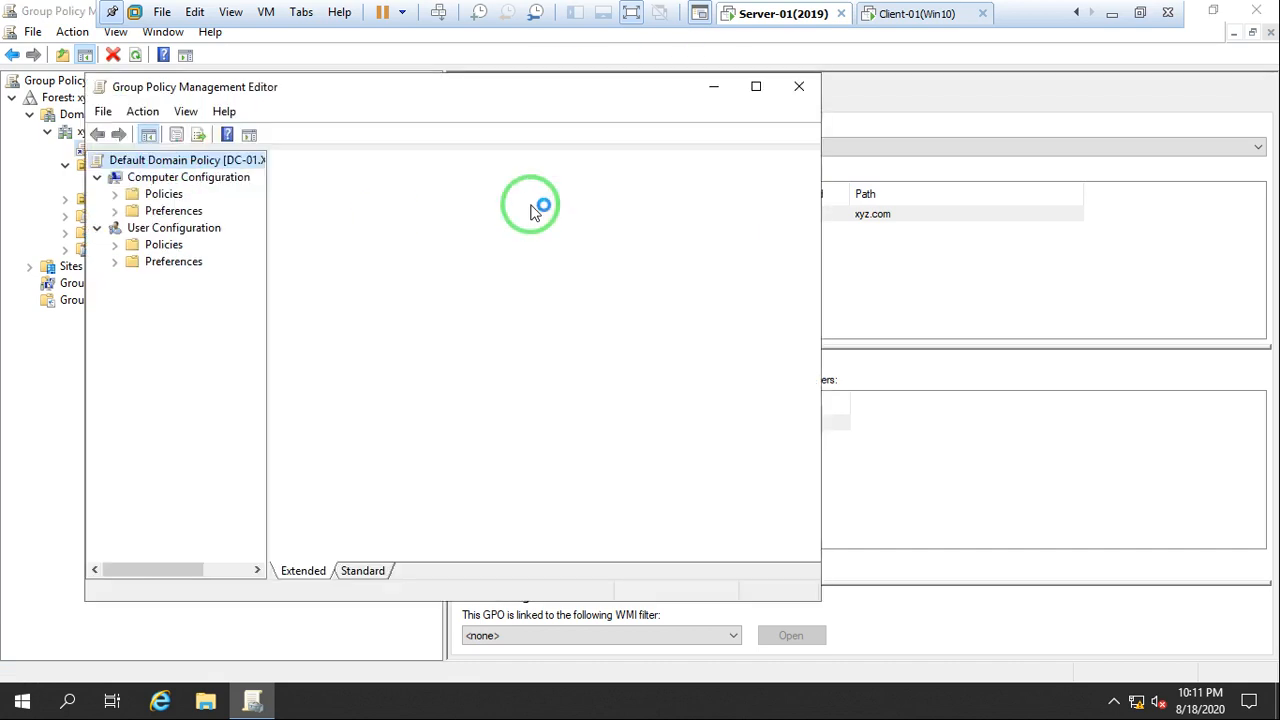
pyautogui.click(801, 92)
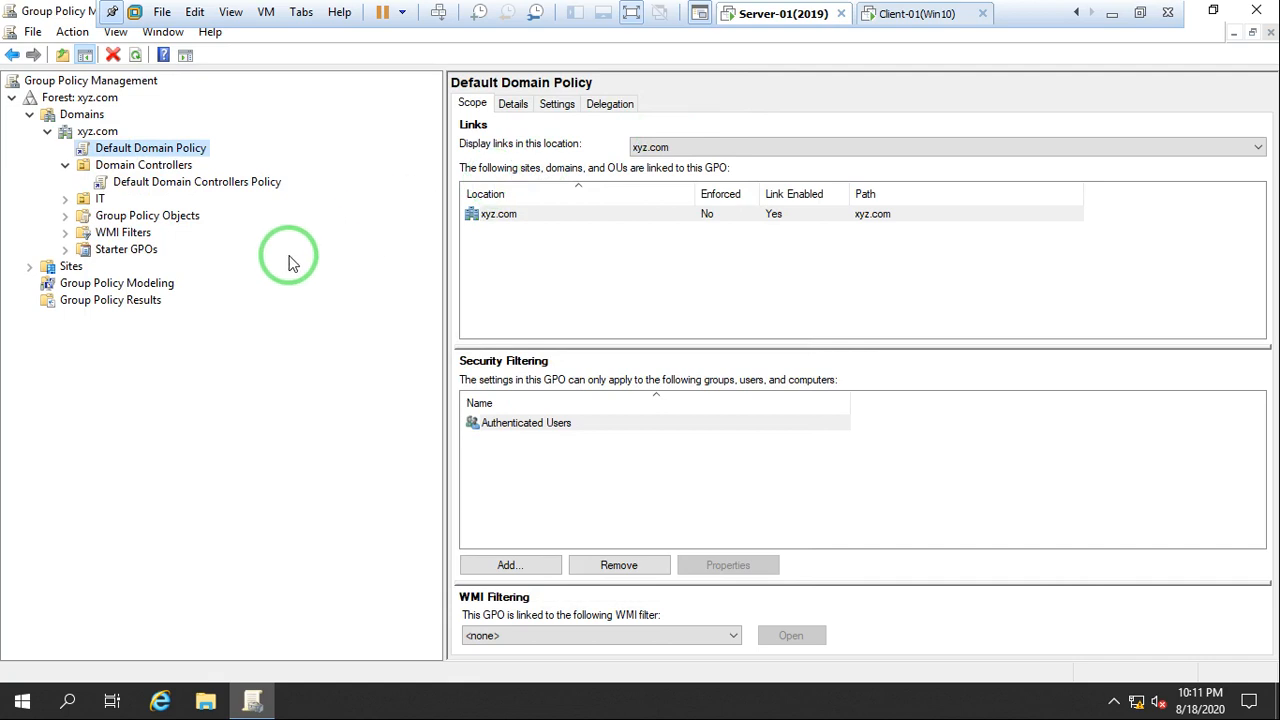
# Create a new GPO named Policy-01 in the xyz.com domain and link it there, without a source starter GPO
pyautogui.rightClick(93, 136)
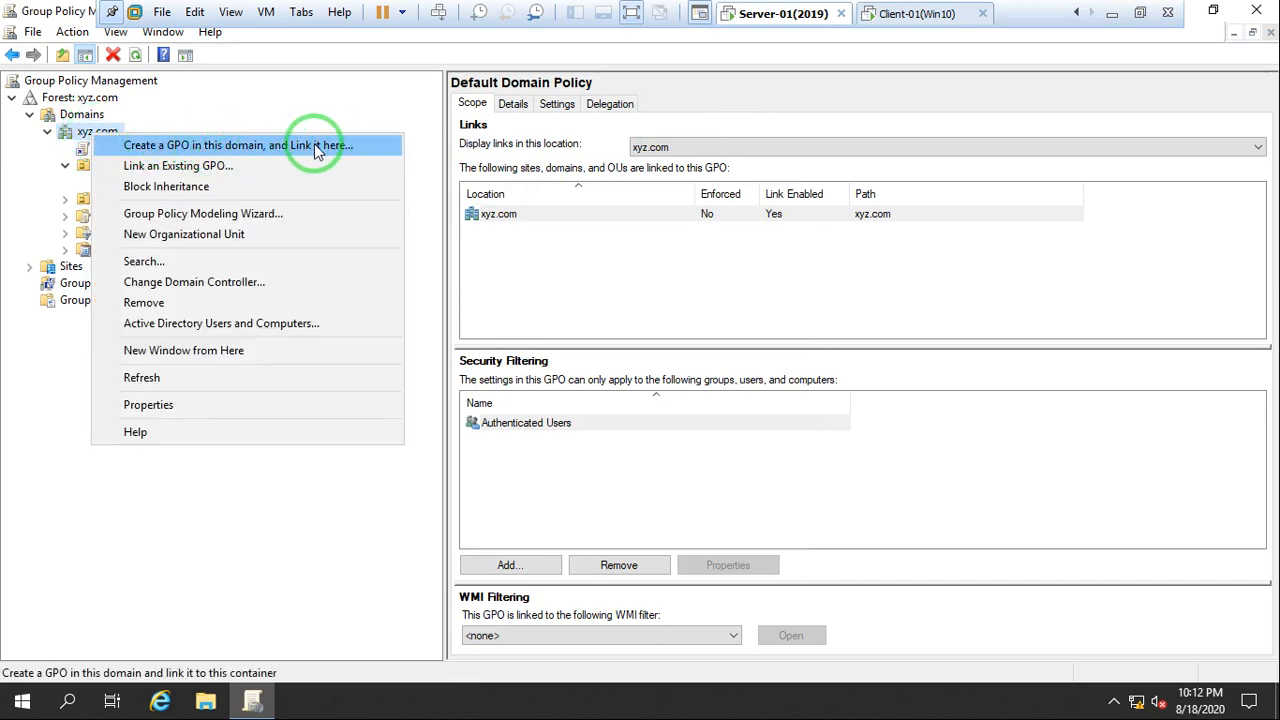
pyautogui.click(230, 147)
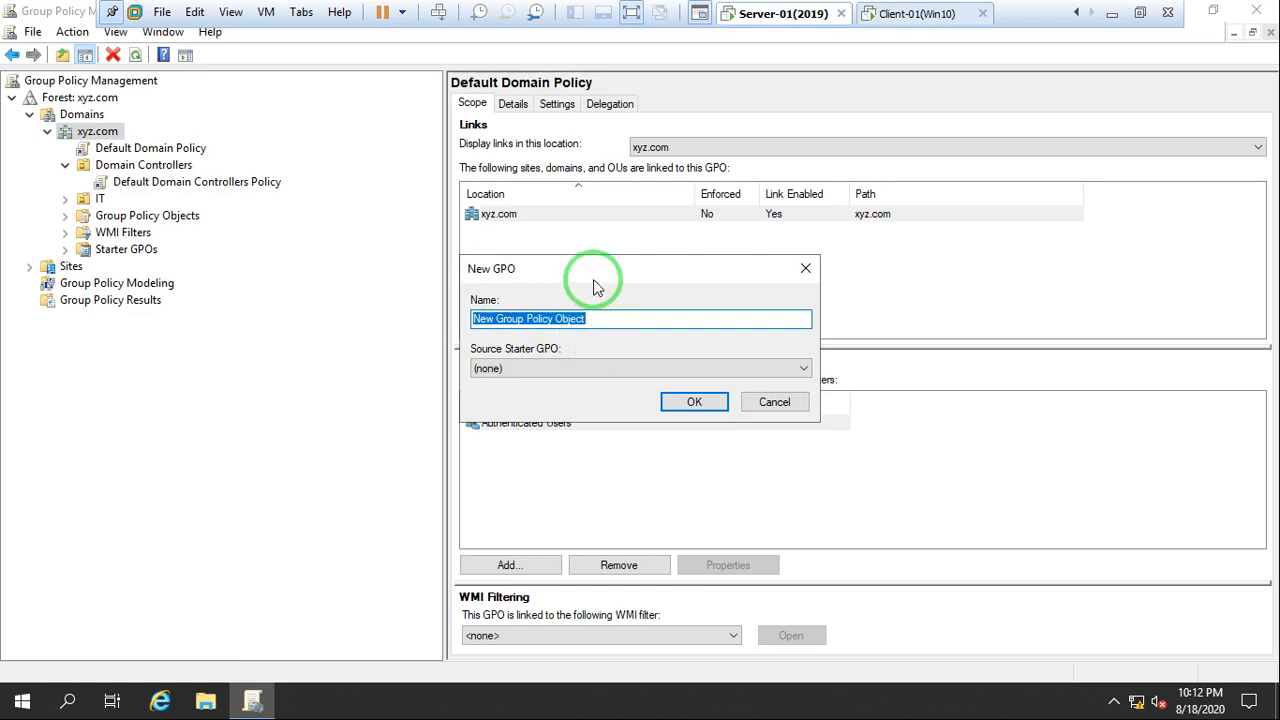
pyautogui.press('BackSpace')
pyautogui.write('P')
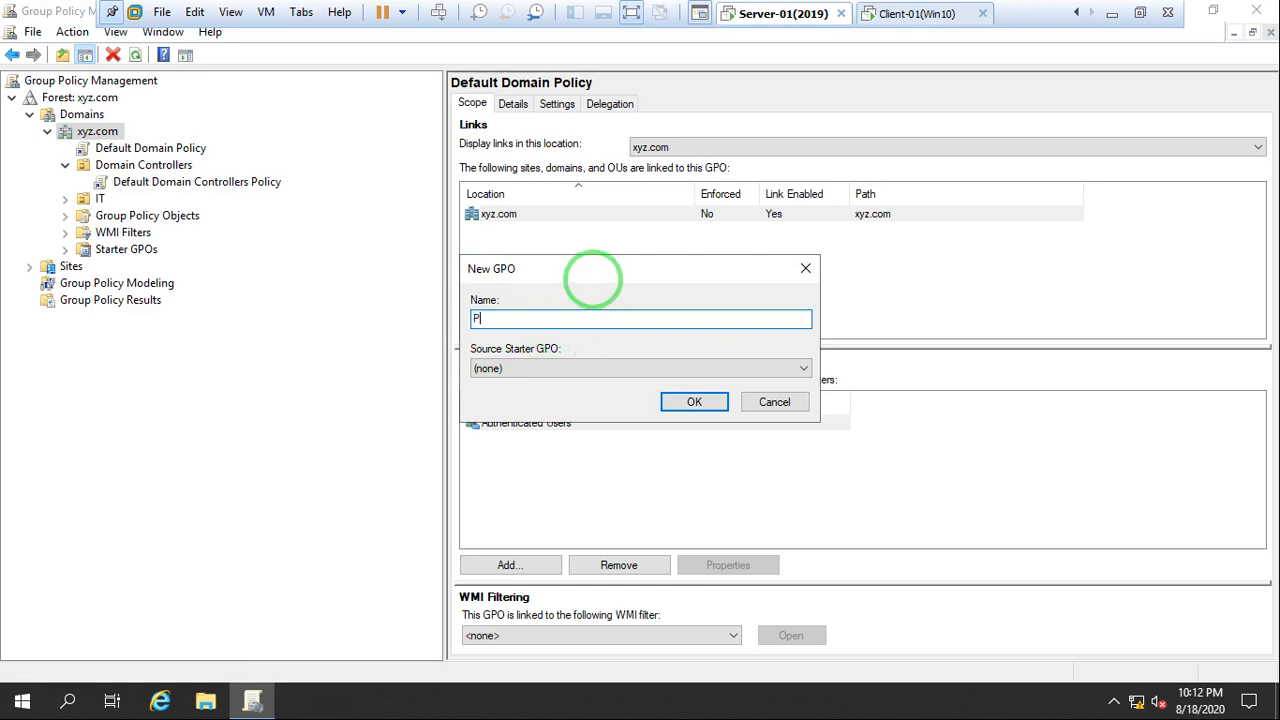
pyautogui.write('licy-01')
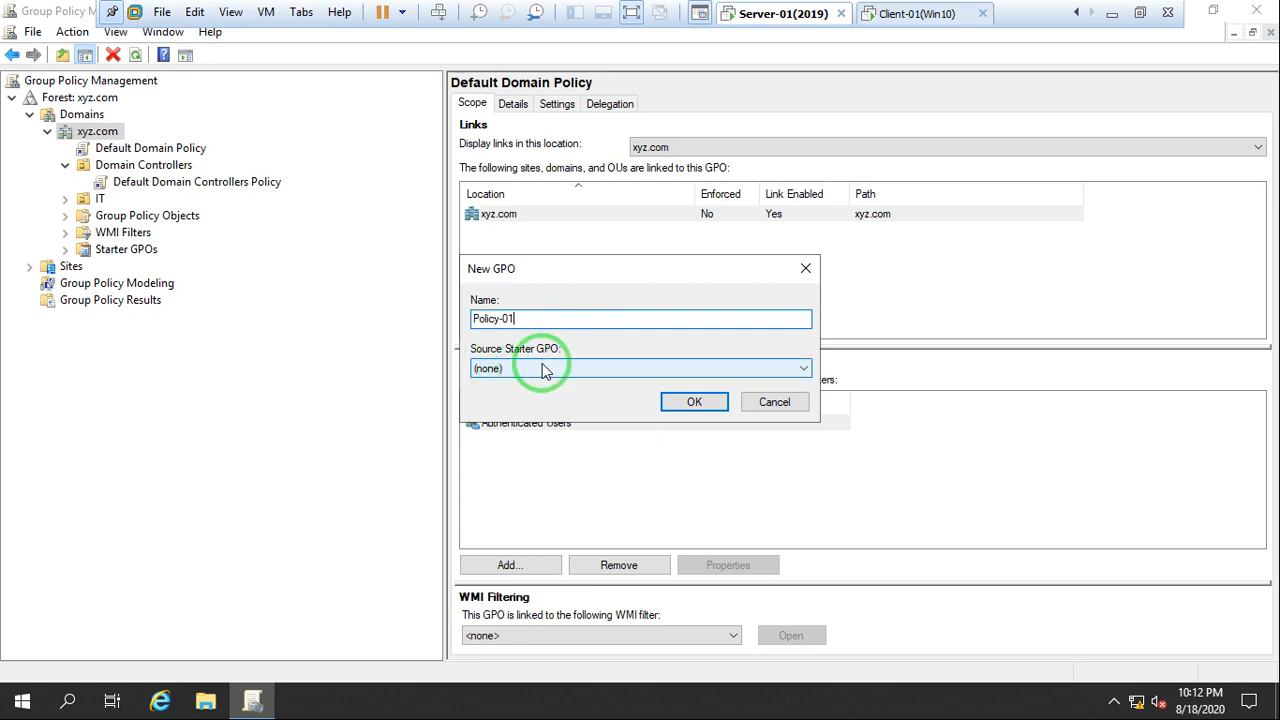
pyautogui.click(694, 402)
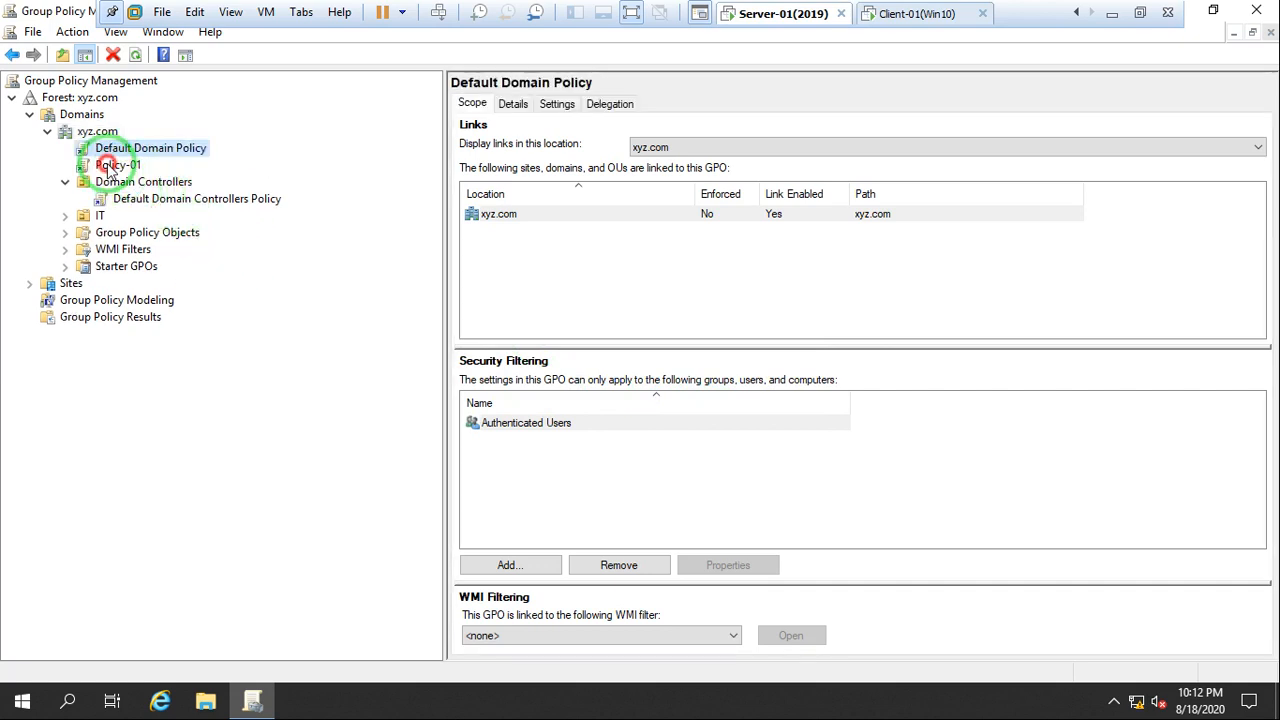
# Open Policy-01 for editing in the Group Policy Management Editor and reposition the editor window
pyautogui.click(116, 166)
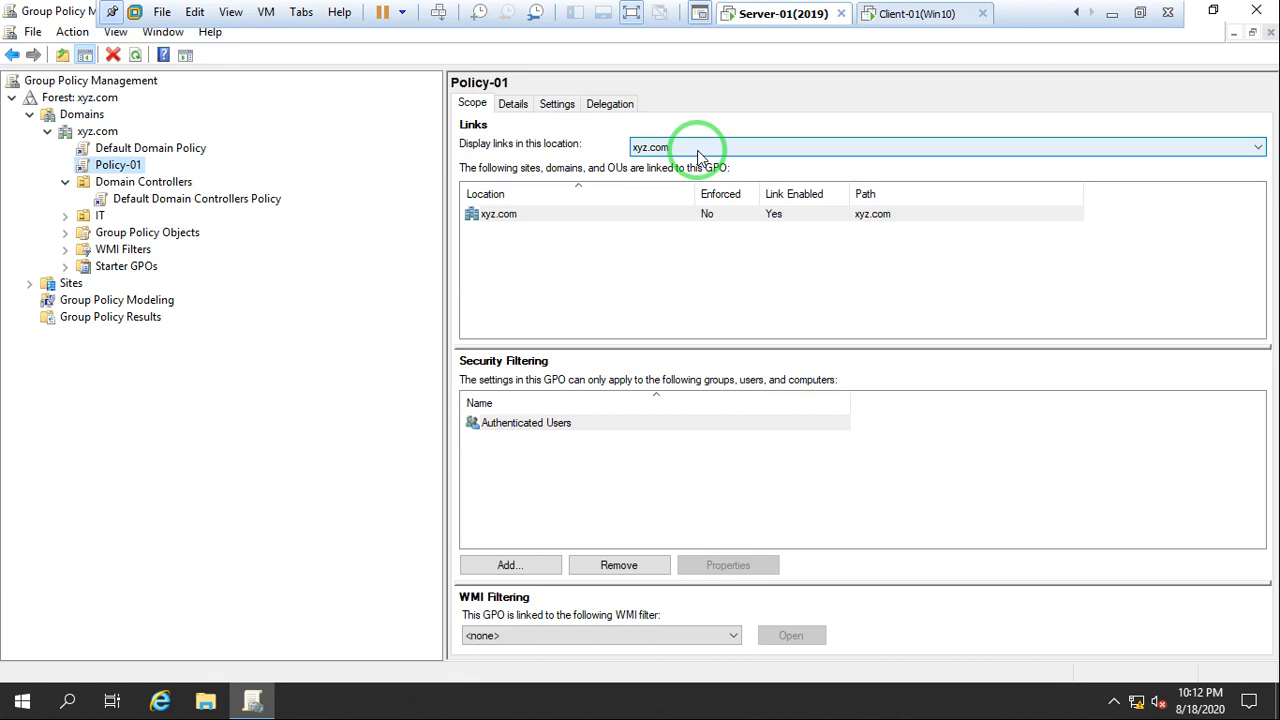
pyautogui.rightClick(112, 168)
pyautogui.click(174, 186)
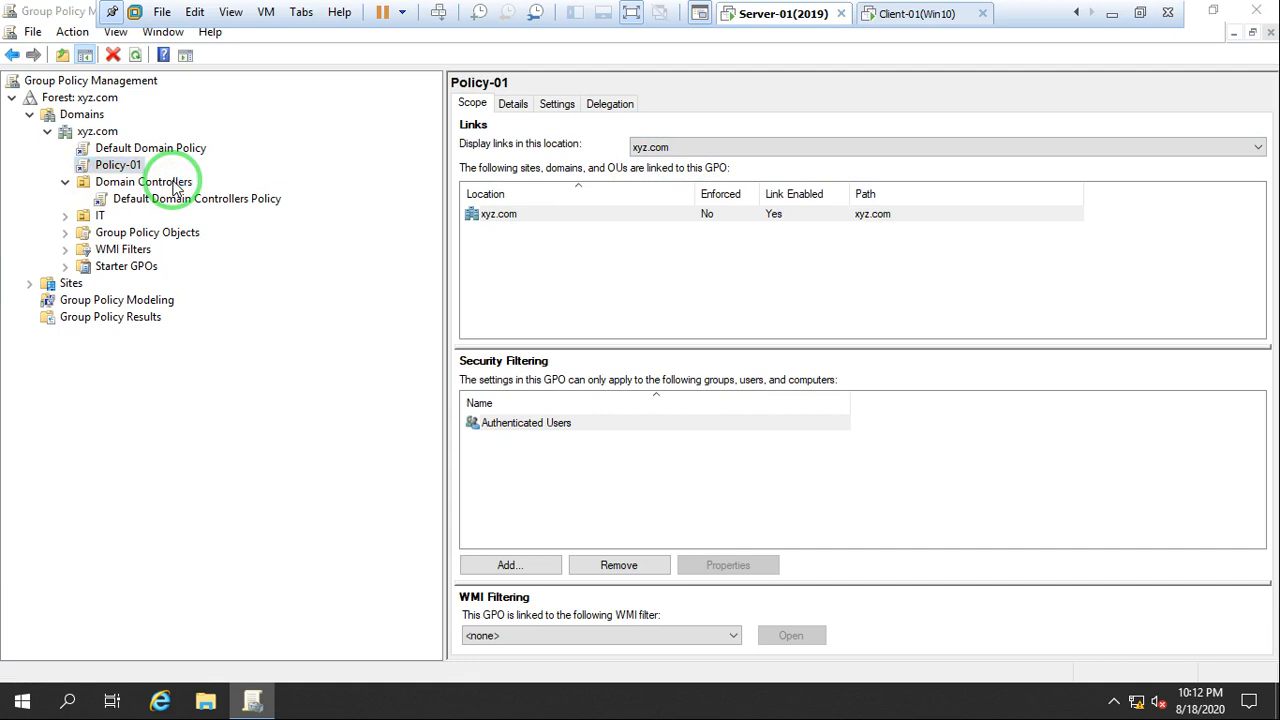
pyautogui.click(364, 88)
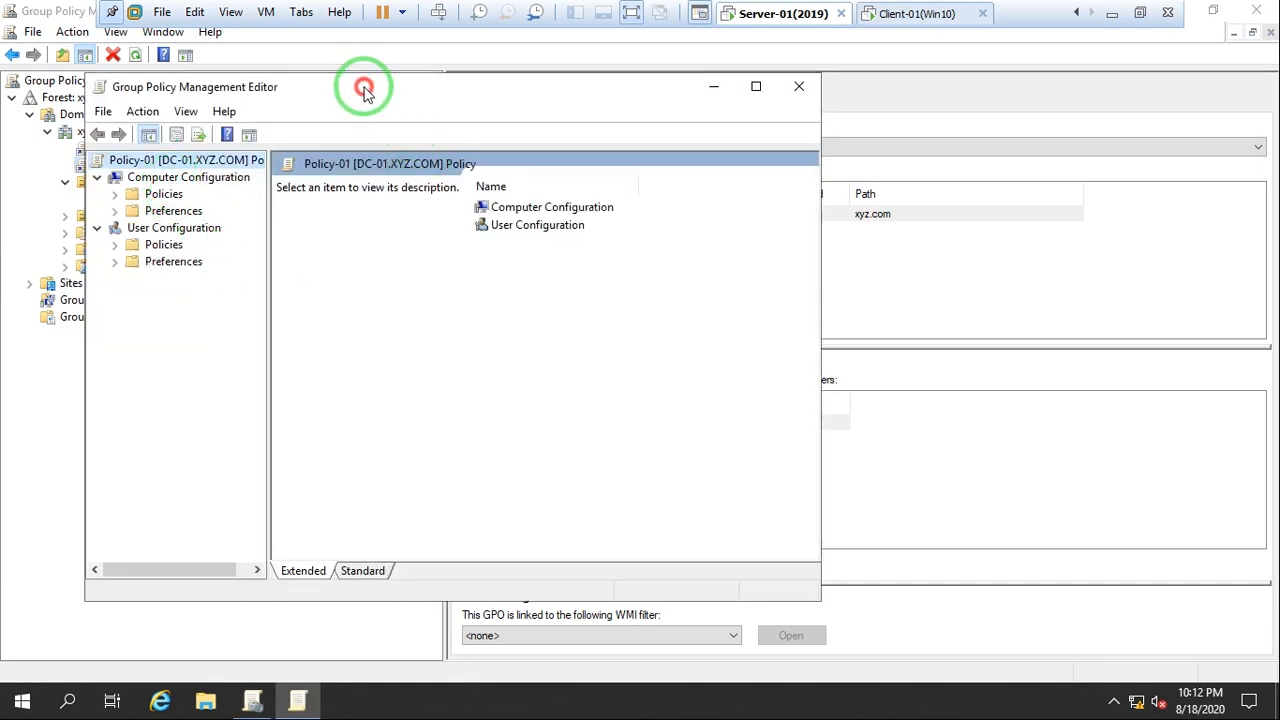
pyautogui.moveTo(364, 88); pyautogui.dragTo(427, 69)
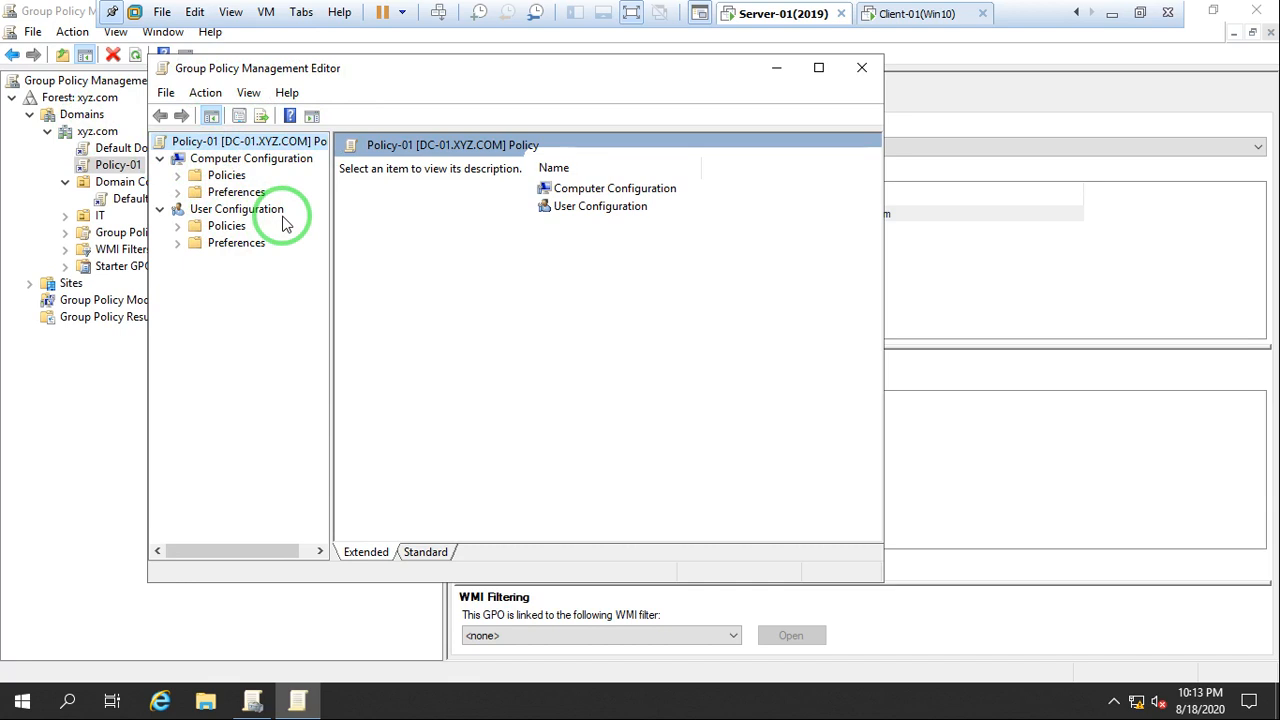
# Expand Software Settings and Windows Settings under Policy-01's Computer Configuration policies, widening the tree pane
pyautogui.click(177, 176)
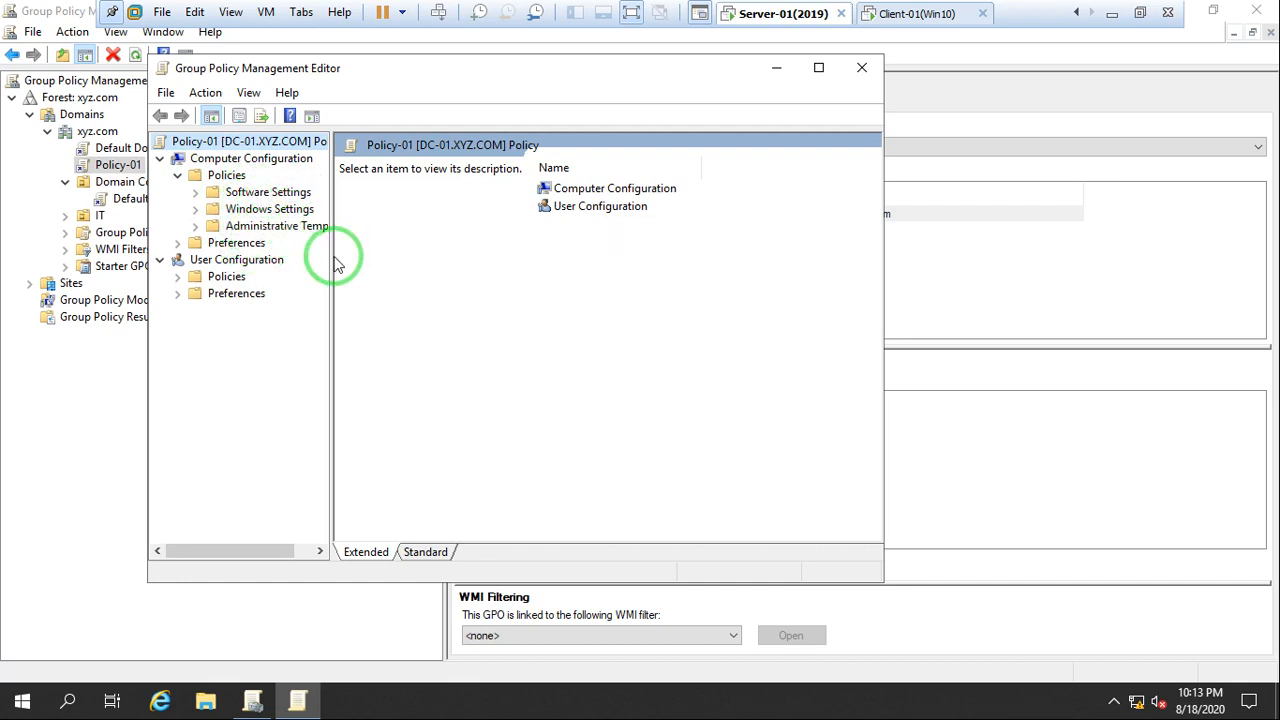
pyautogui.moveTo(331, 256); pyautogui.dragTo(369, 256)
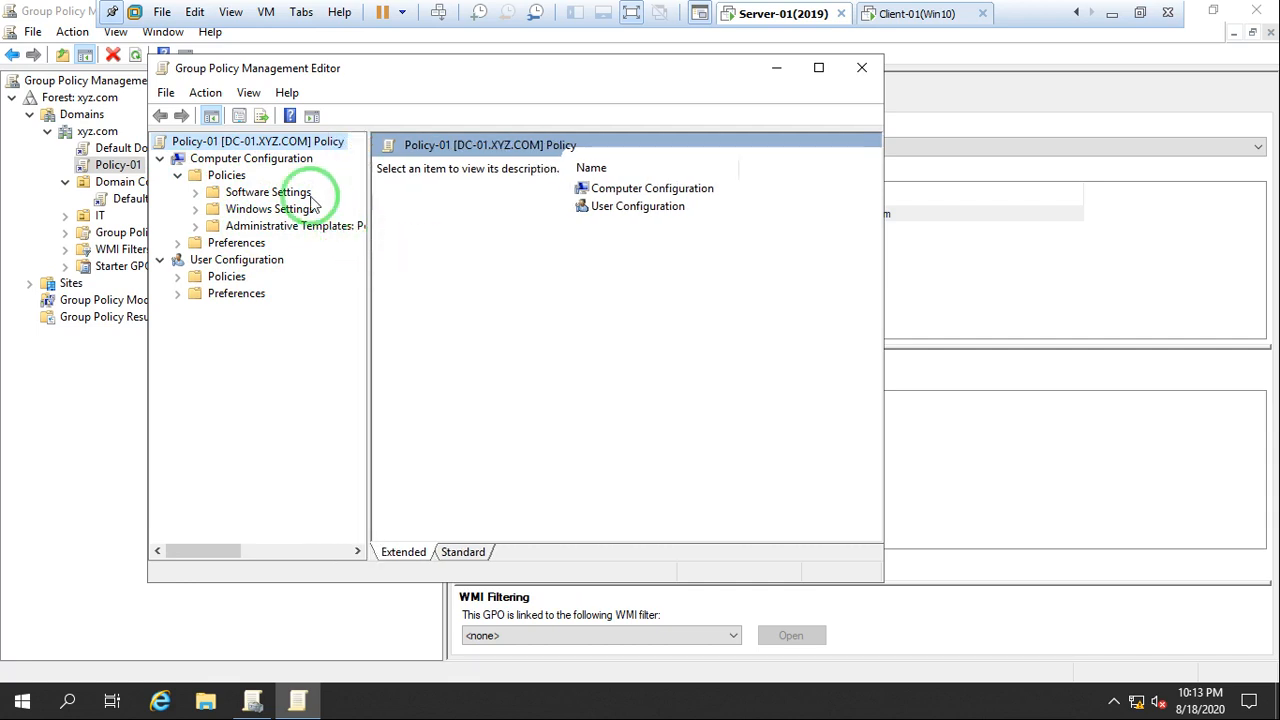
pyautogui.click(194, 195)
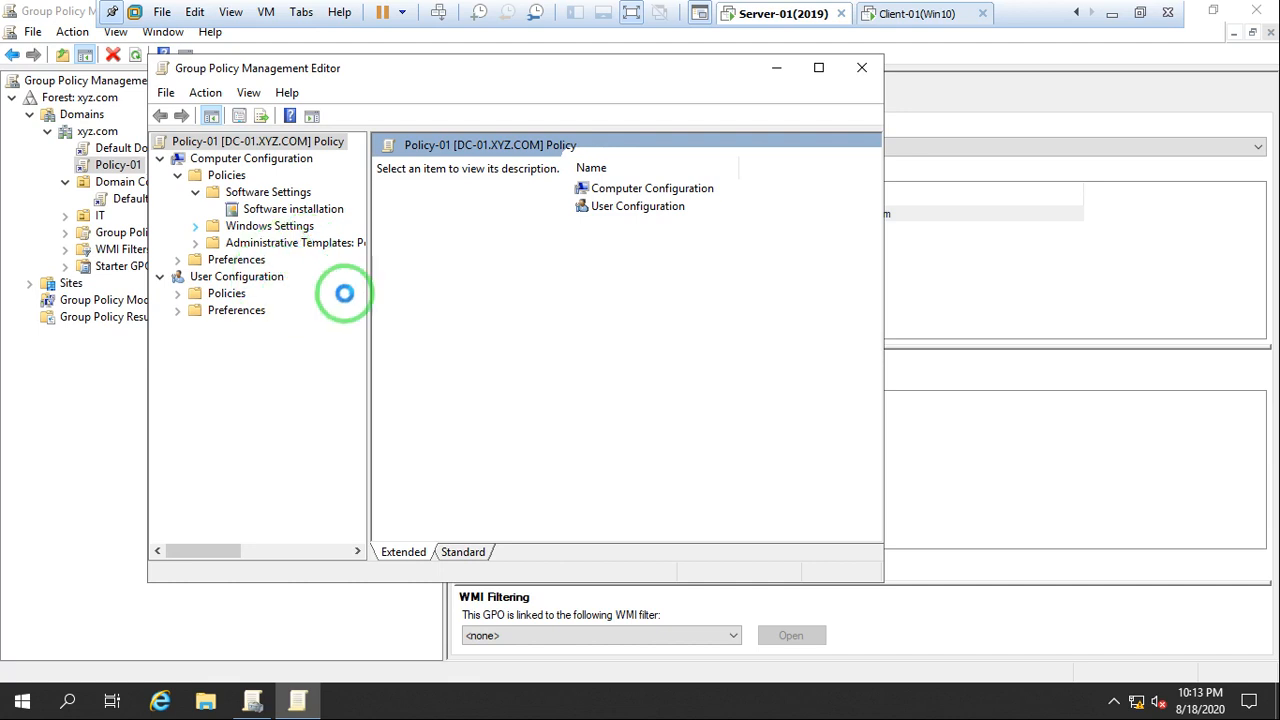
pyautogui.doubleClick(320, 228)
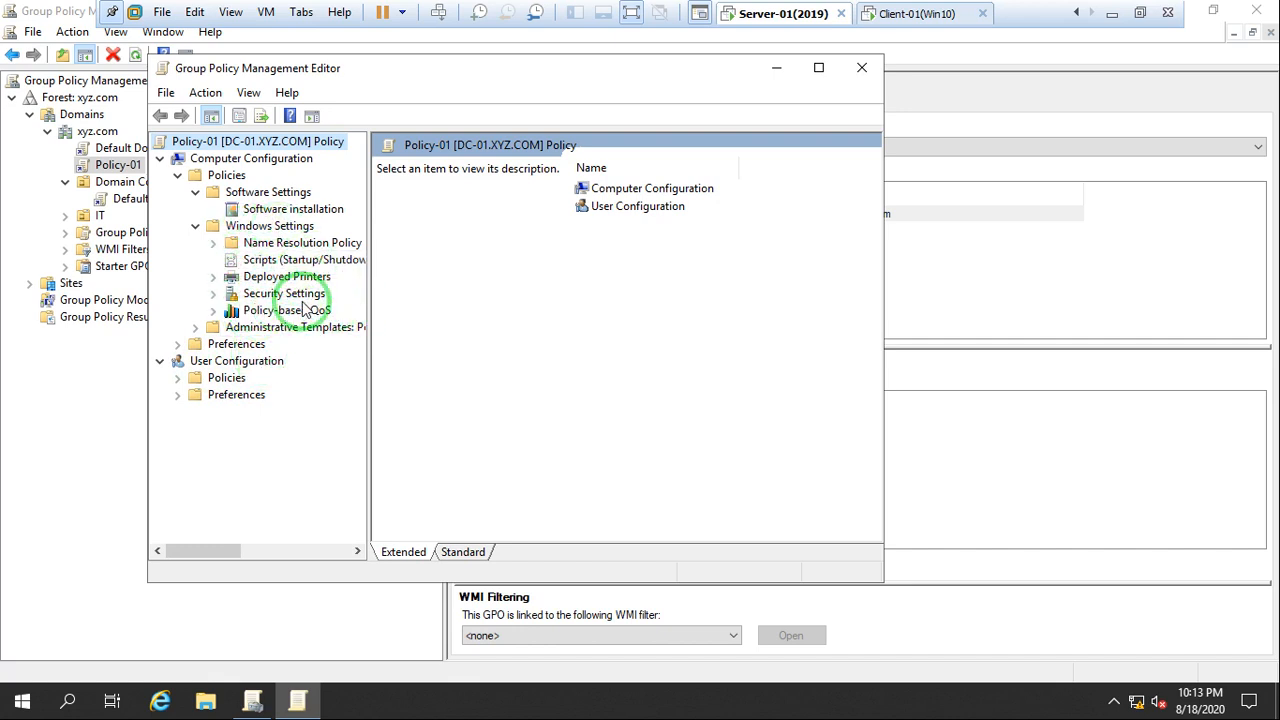
# Expand the computer Administrative Templates and show the settings in their Control Panel folder
pyautogui.click(197, 328)
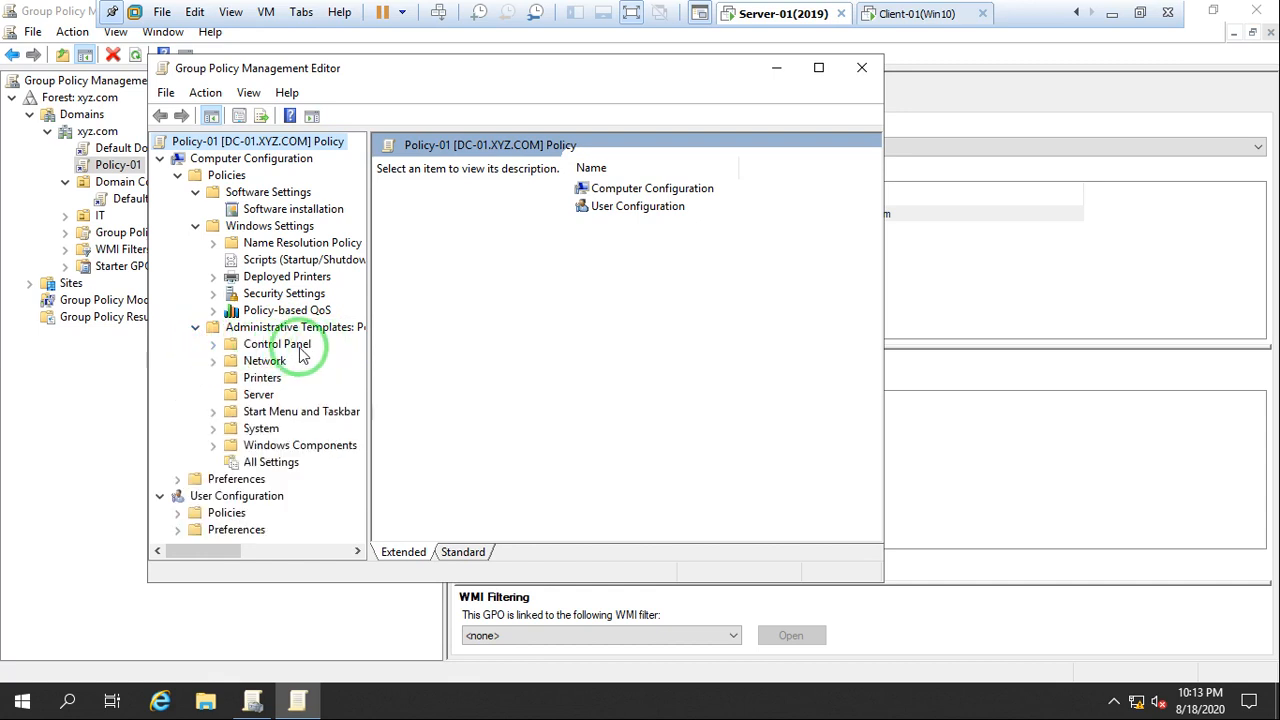
pyautogui.click(213, 346)
pyautogui.click(287, 345)
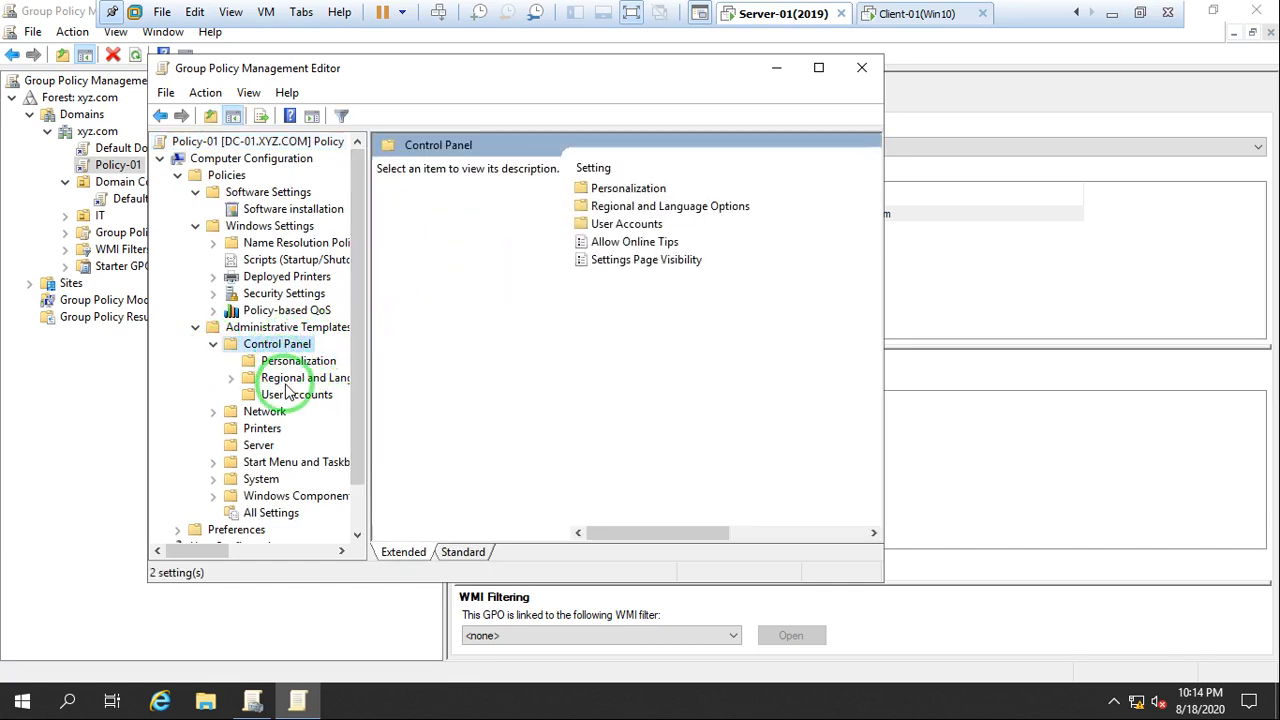
# Show the Personalization, Regional and Language Options, and User Accounts settings under the computer Control Panel templates
pyautogui.click(281, 364)
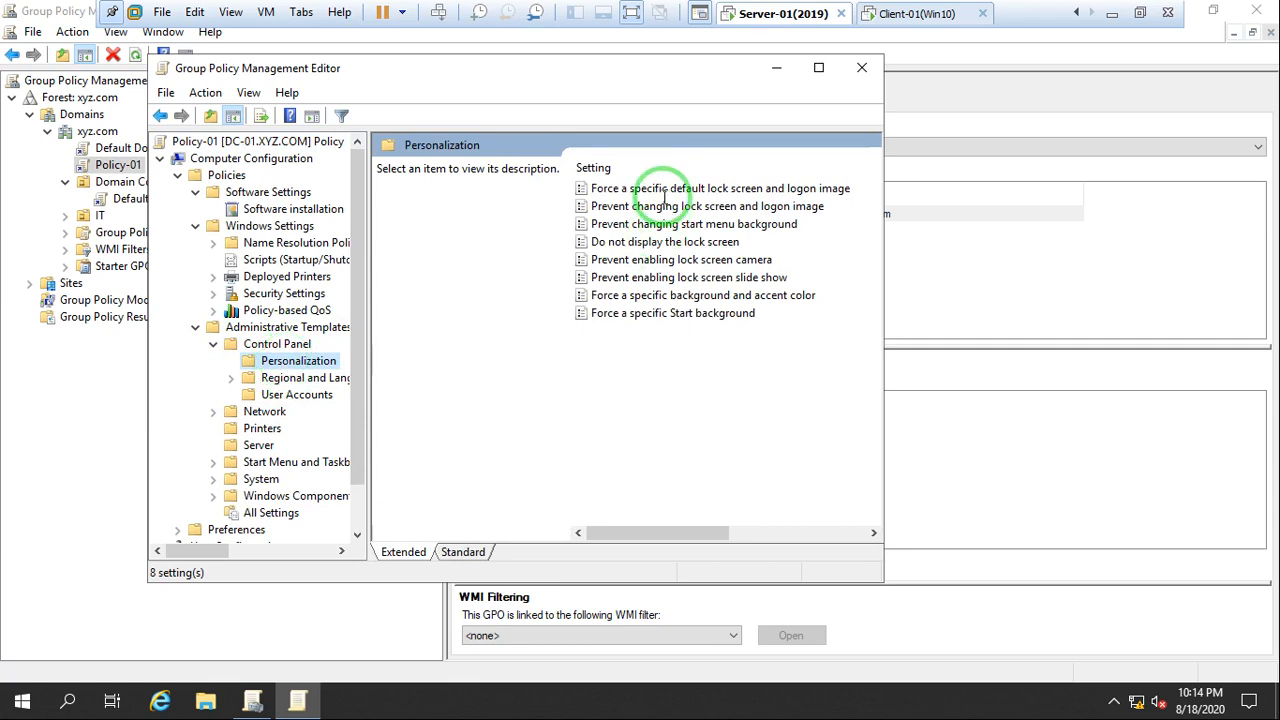
pyautogui.click(296, 378)
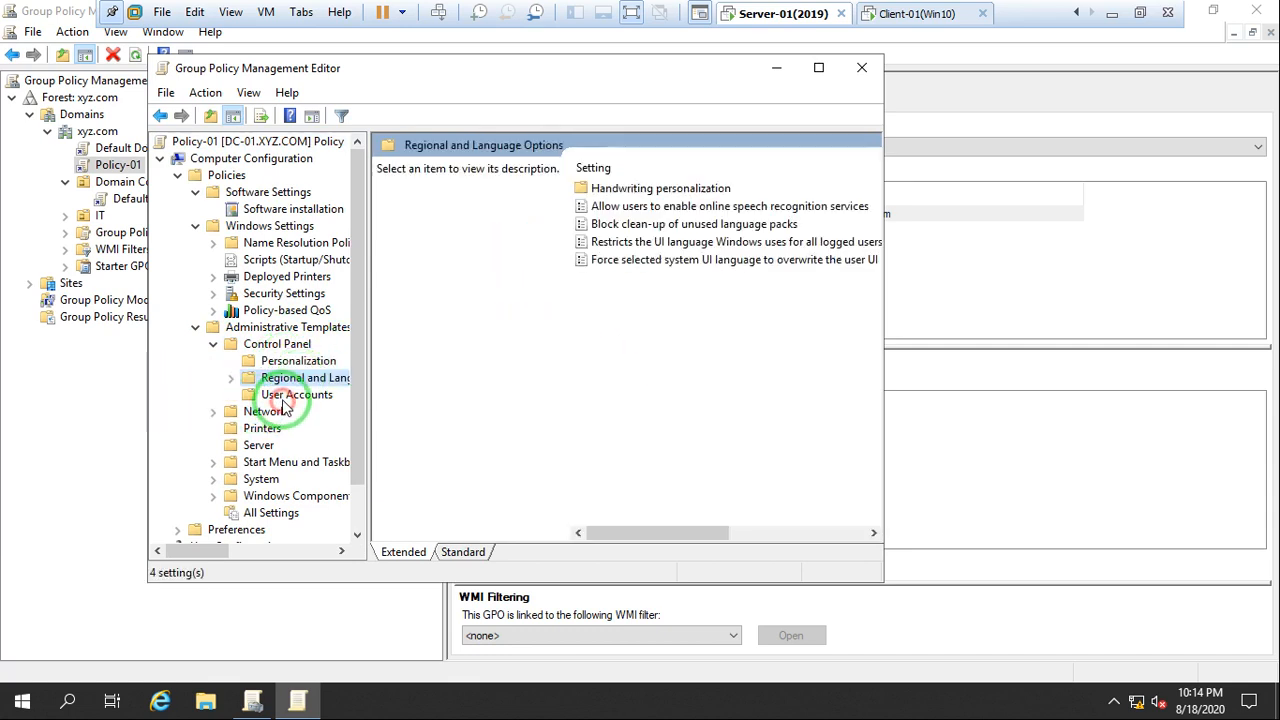
pyautogui.click(287, 396)
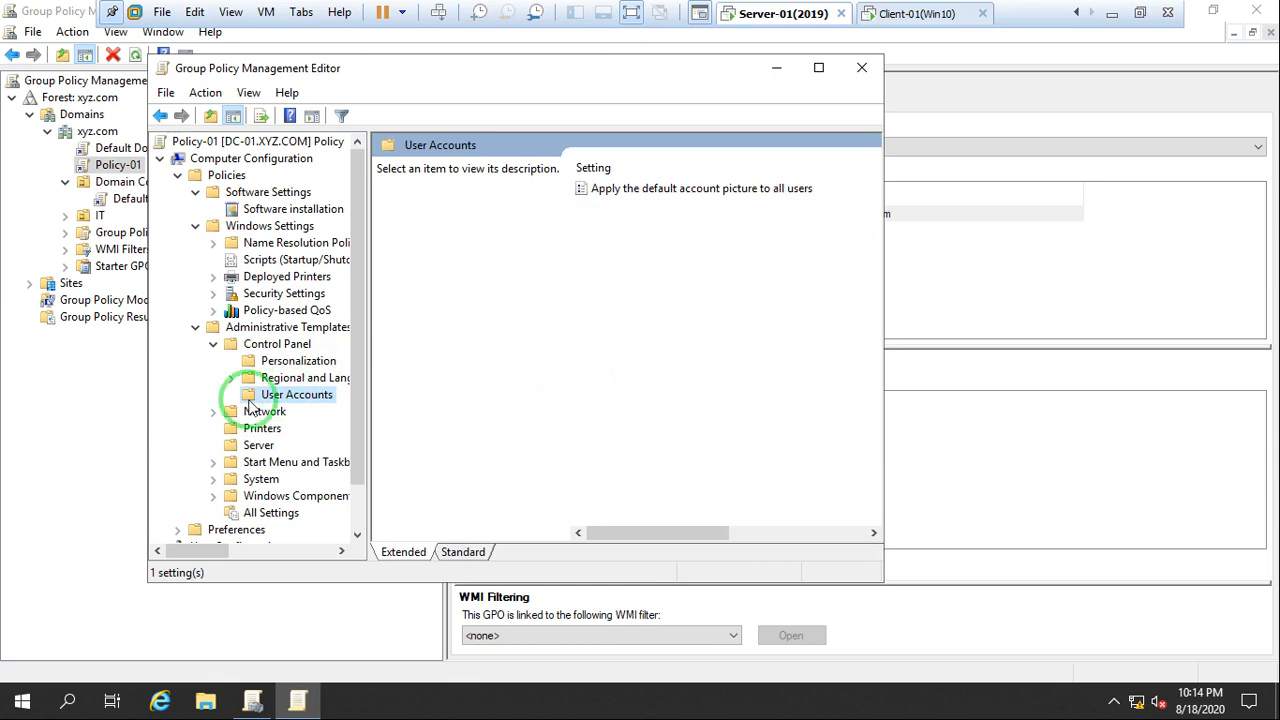
# Collapse the Control Panel, Administrative Templates, Windows Settings and Software Settings folders and the Policies node under Computer Configuration
pyautogui.click(213, 344)
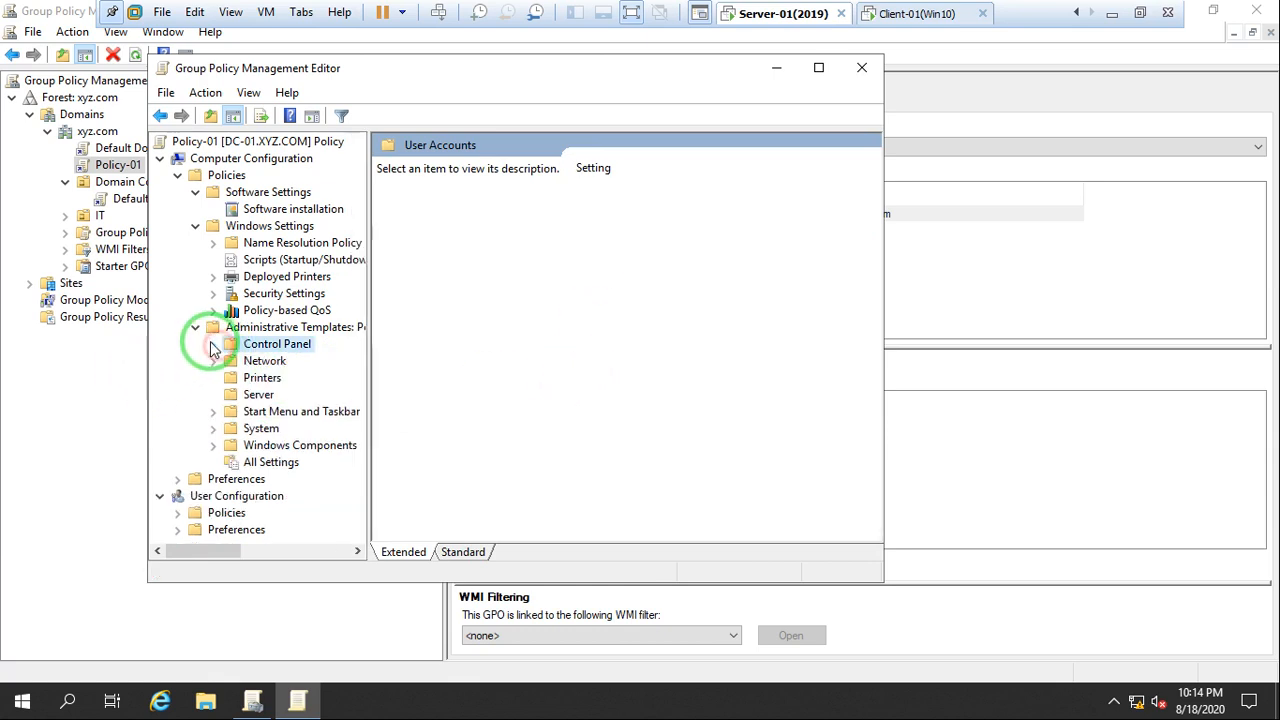
pyautogui.click(195, 327)
pyautogui.click(195, 226)
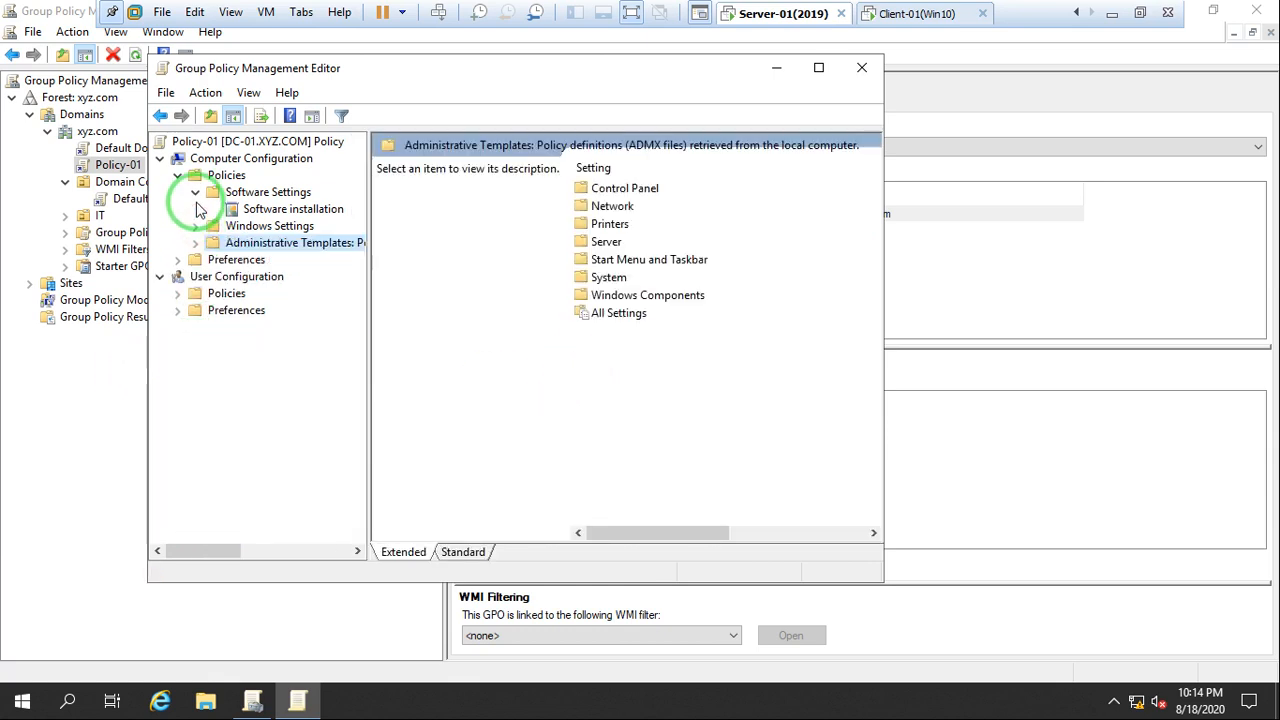
pyautogui.click(195, 192)
pyautogui.click(177, 175)
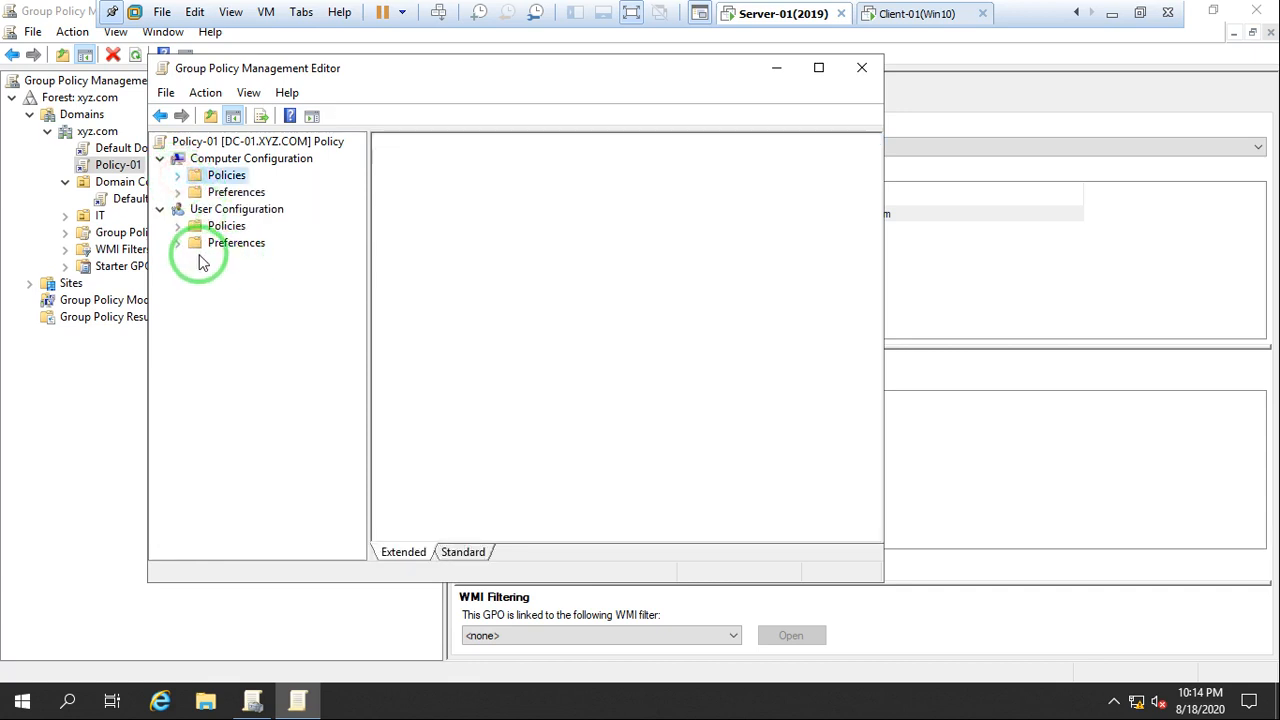
# Expand the Windows Settings folders under both the user and the computer policies to compare their contents
pyautogui.click(177, 226)
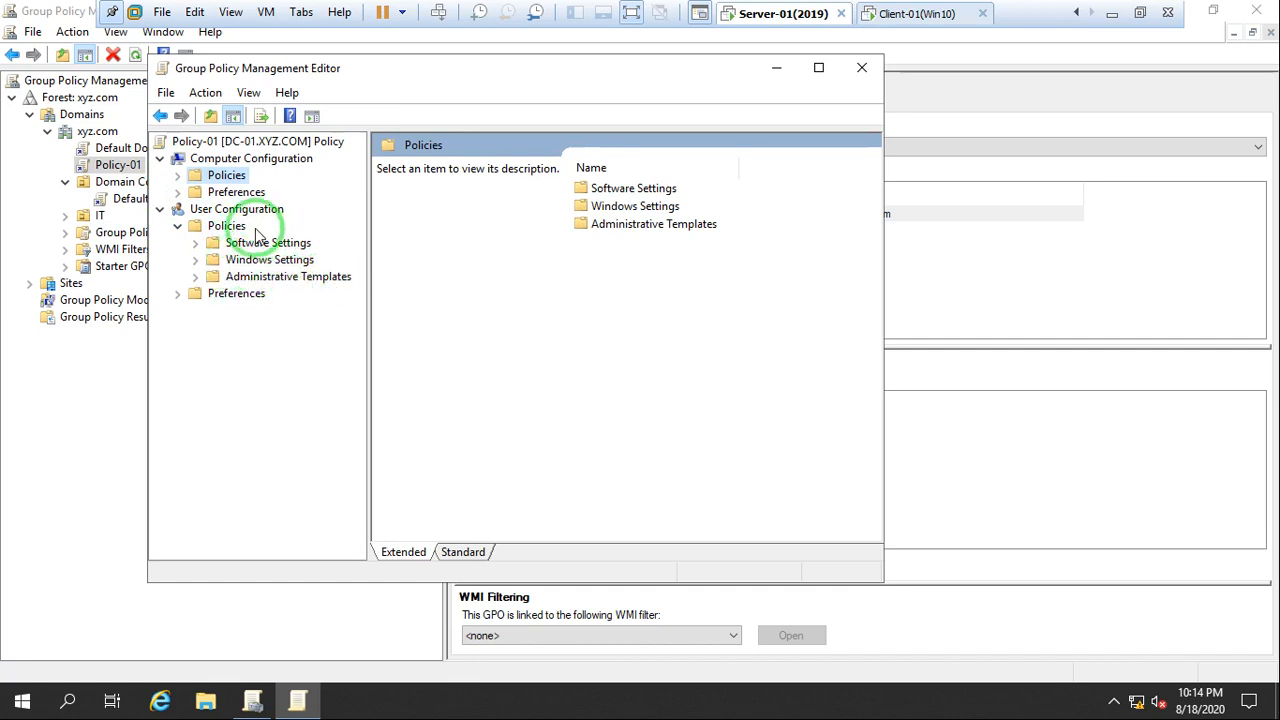
pyautogui.click(196, 261)
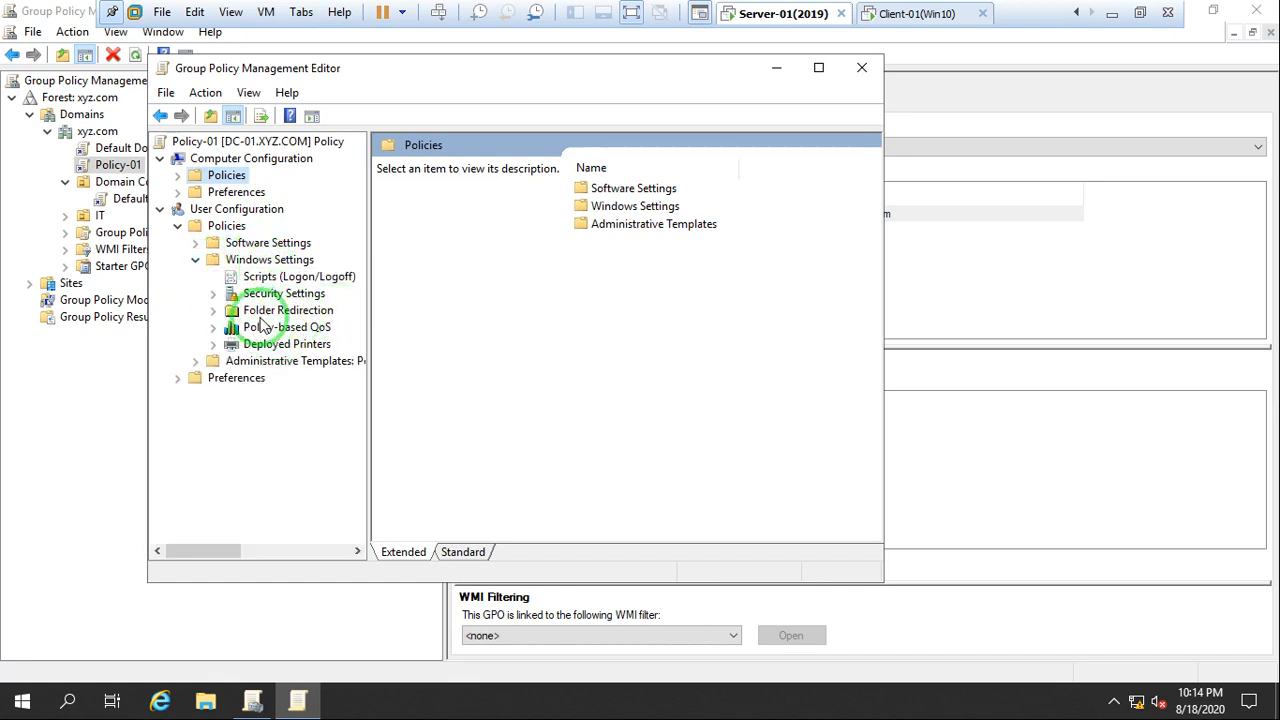
pyautogui.click(178, 177)
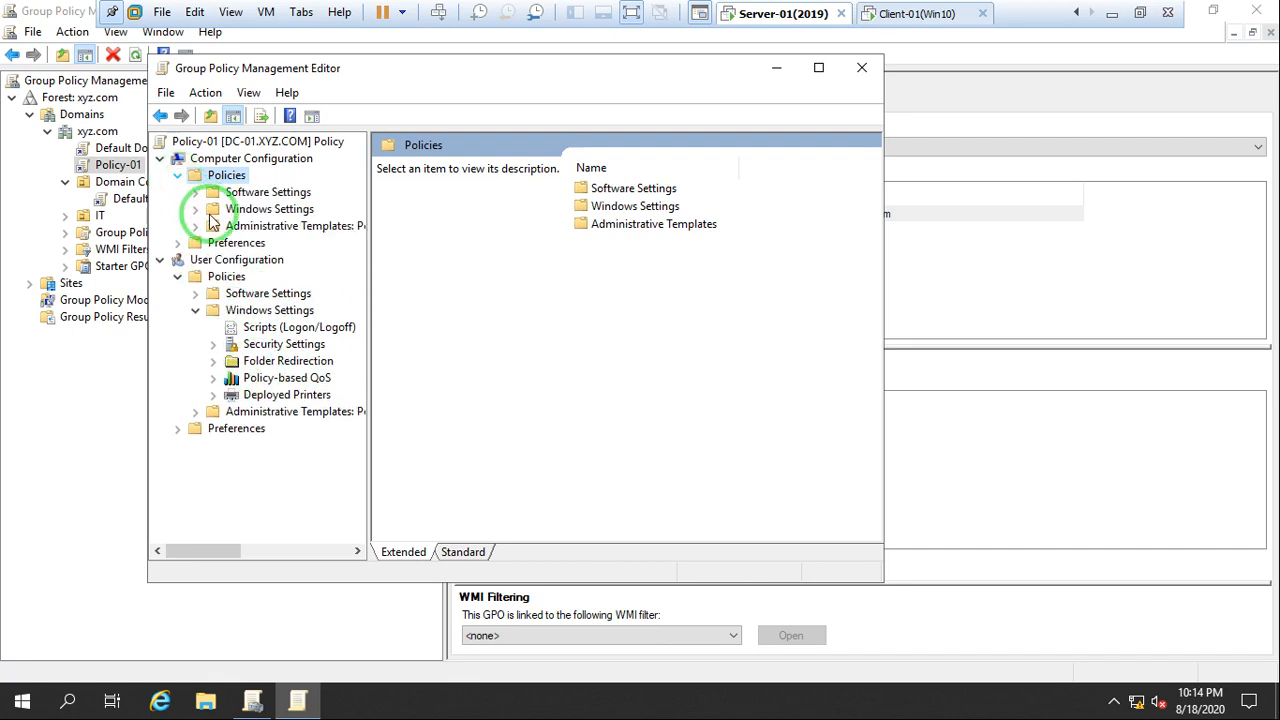
pyautogui.click(196, 209)
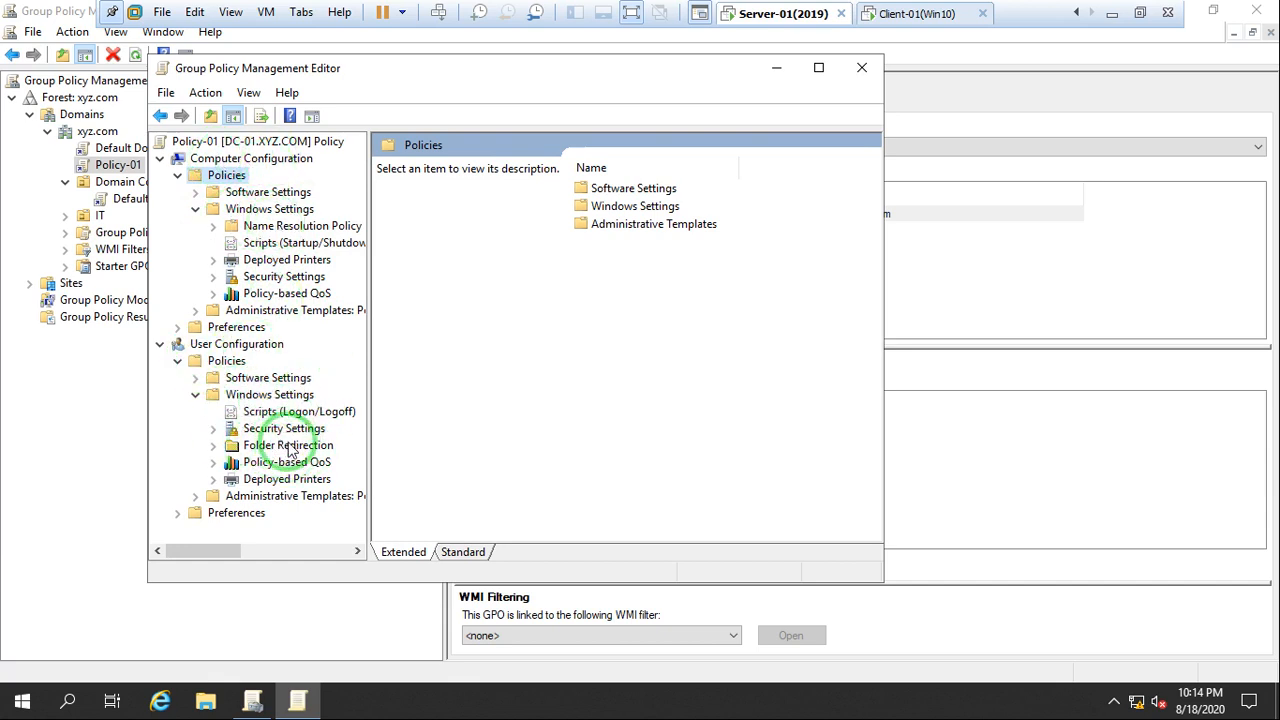
# Collapse the Computer Configuration policies and the Windows Settings folder under the user policies
pyautogui.click(195, 207)
pyautogui.click(195, 192)
pyautogui.click(192, 192)
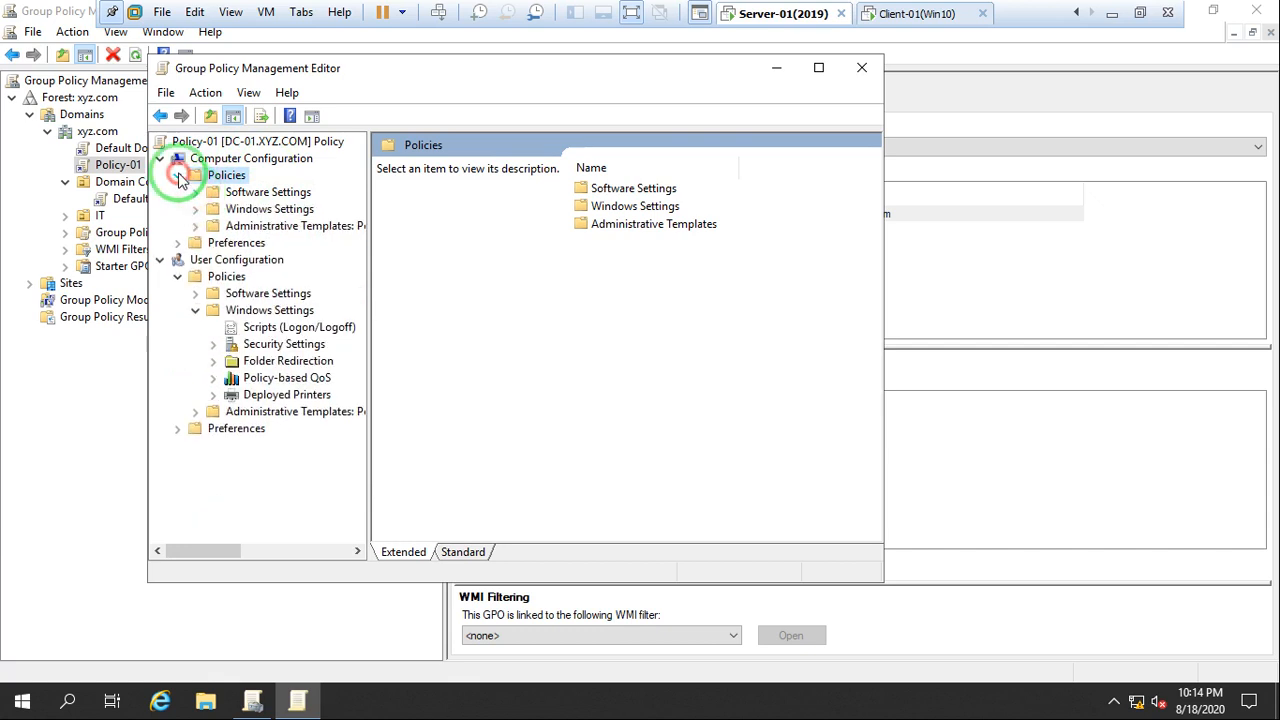
pyautogui.click(178, 175)
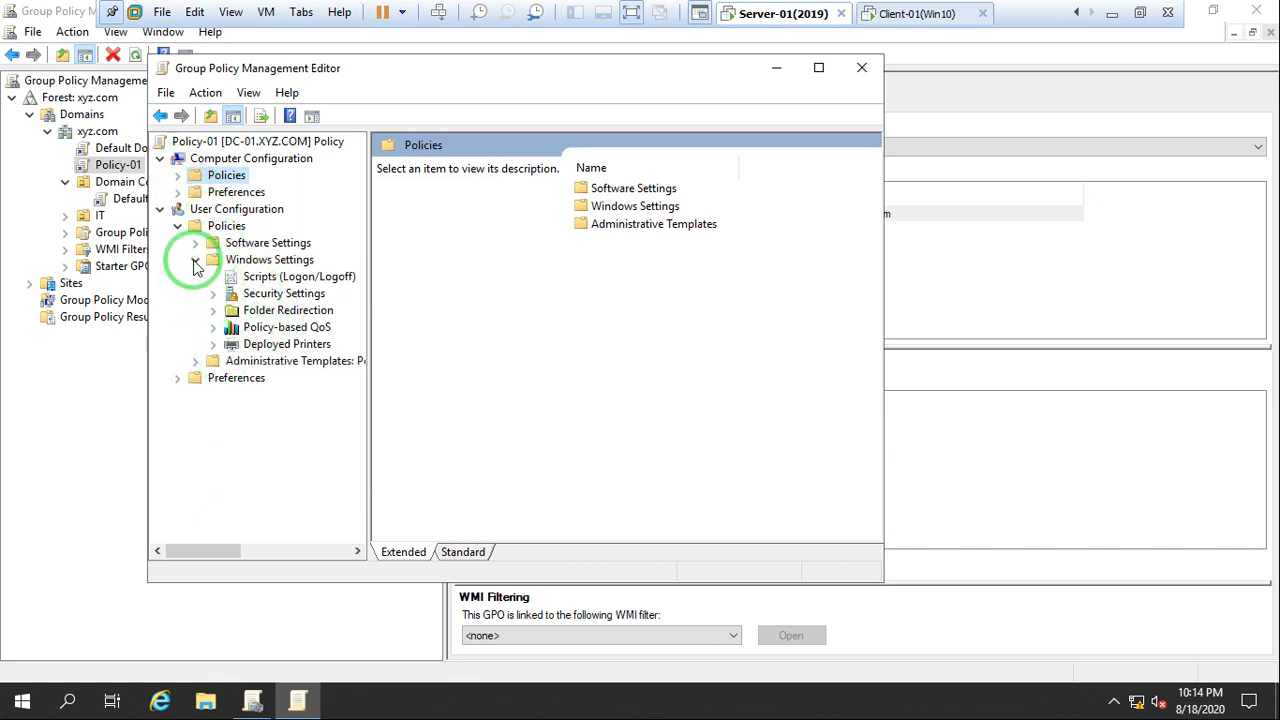
pyautogui.click(195, 260)
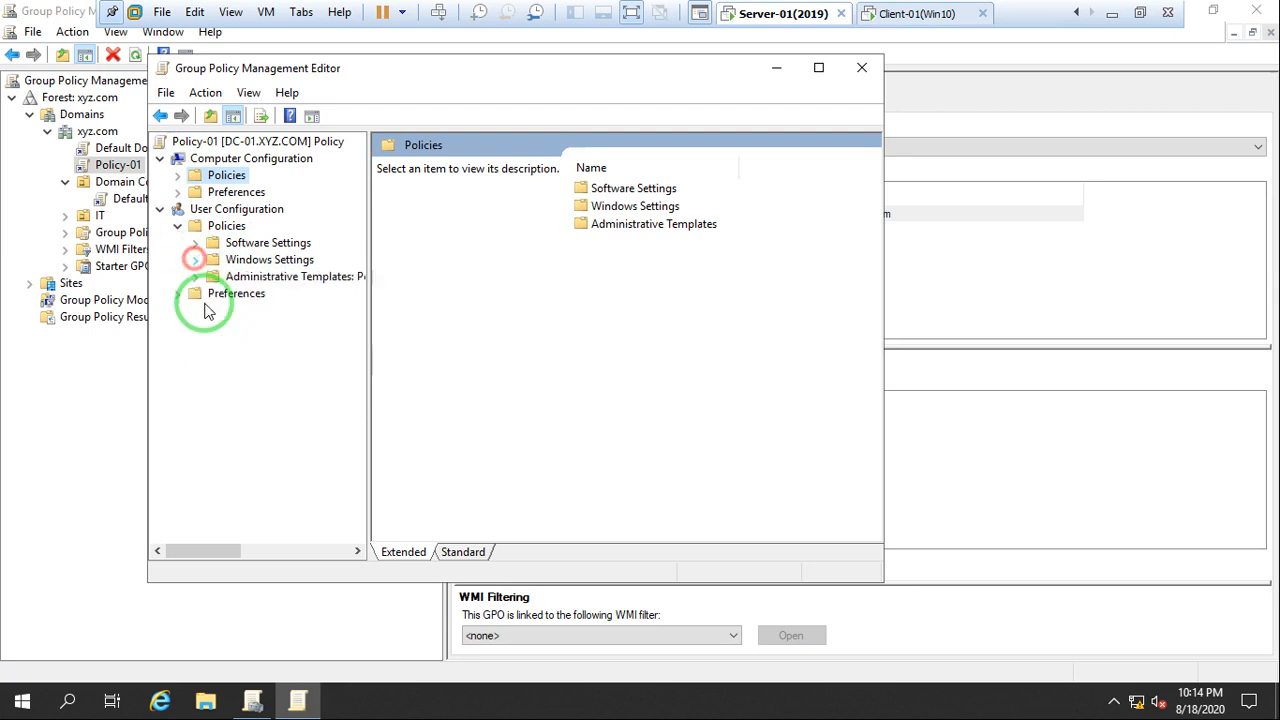
# Explore the user Administrative Templates, showing the settings in Control Panel, Add or Remove Programs, Desktop and its Desktop subfolder
pyautogui.click(195, 277)
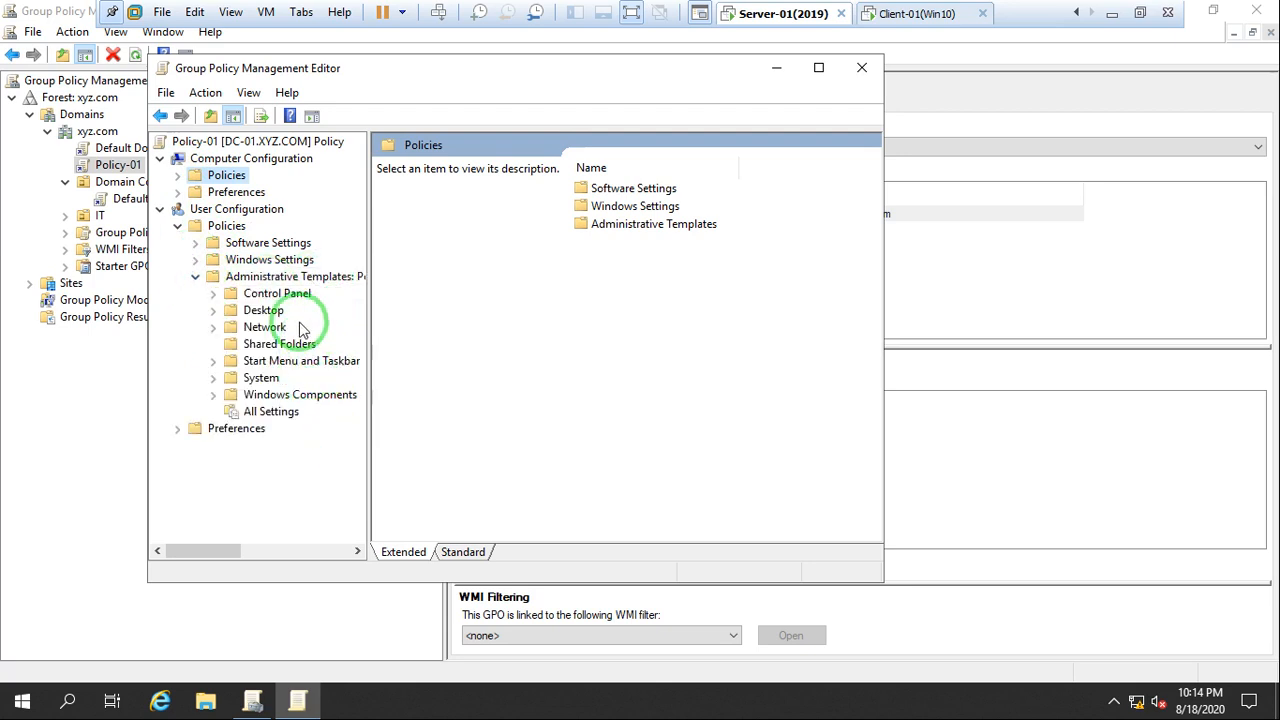
pyautogui.click(275, 300)
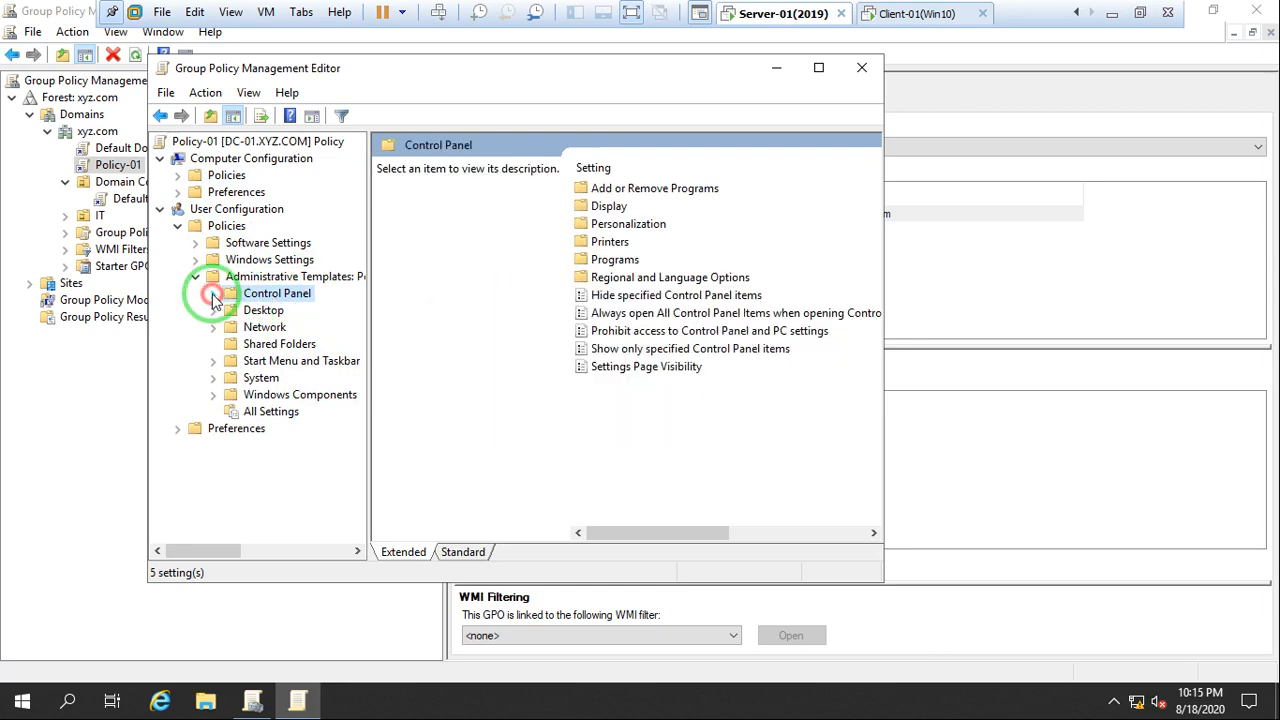
pyautogui.click(213, 296)
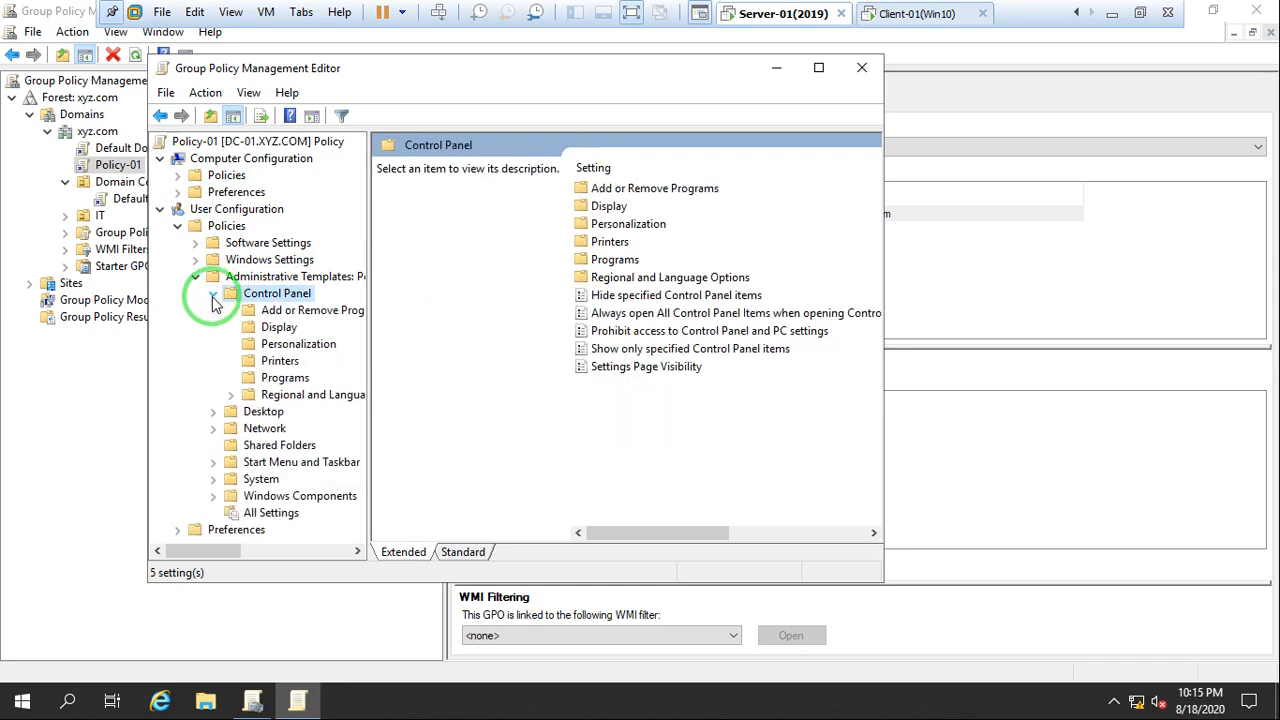
pyautogui.click(336, 318)
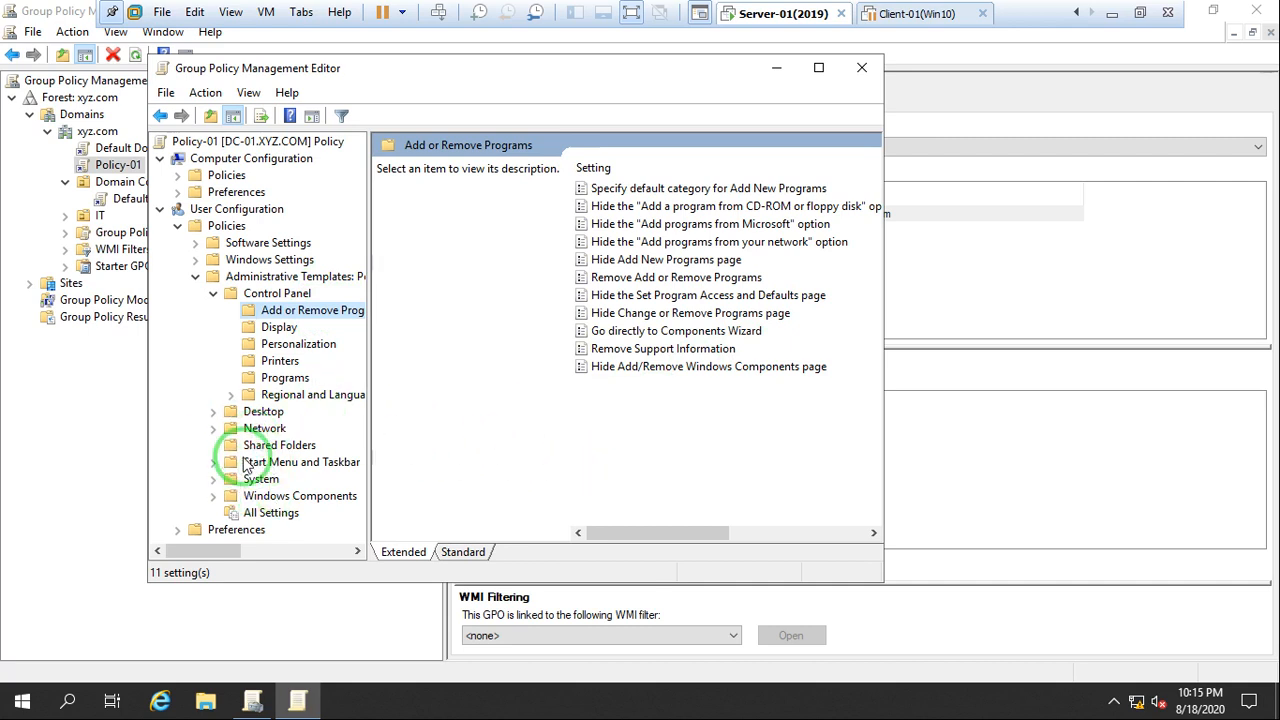
pyautogui.click(260, 413)
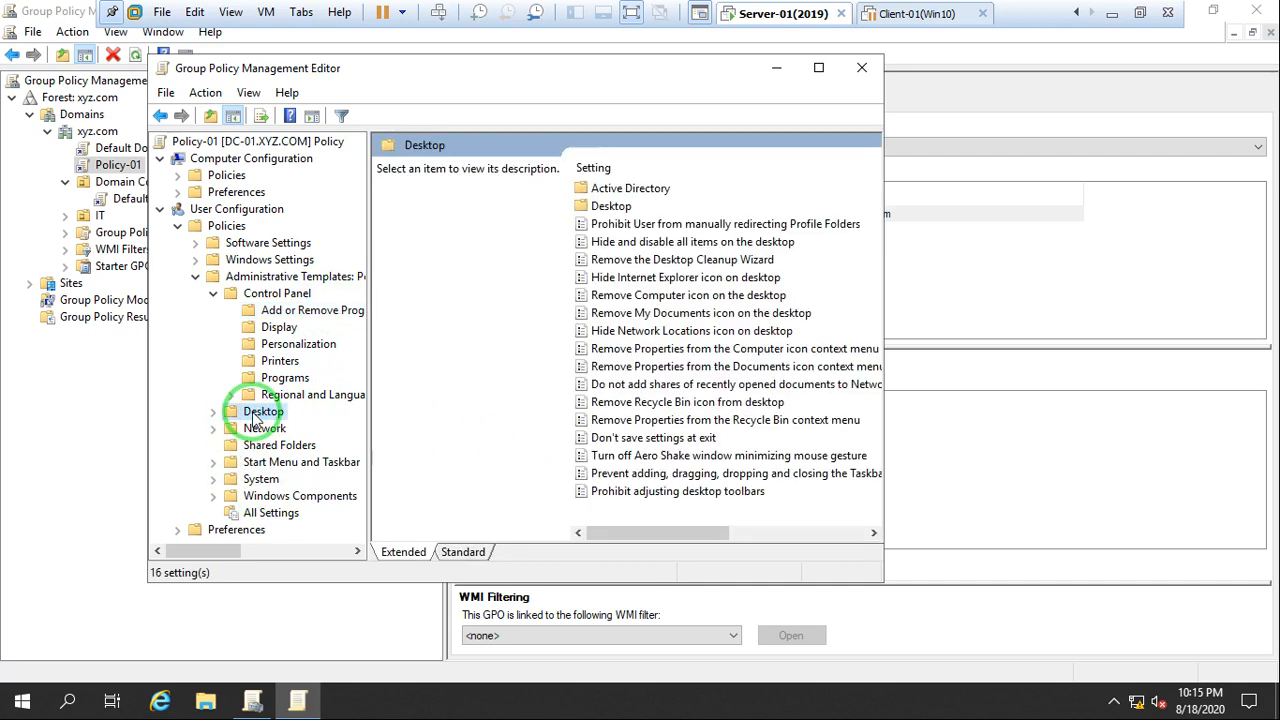
pyautogui.doubleClick(612, 207)
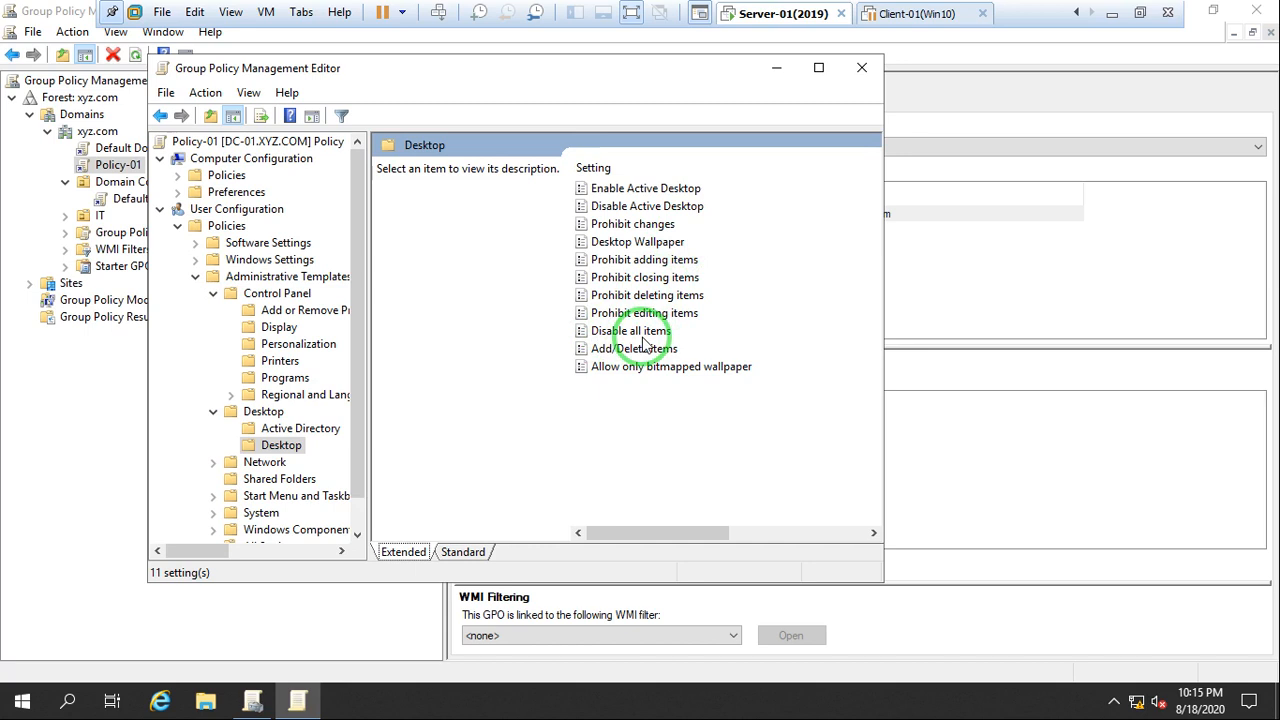
# Collapse the user Administrative Templates together with their Desktop and Control Panel folders
pyautogui.click(213, 411)
pyautogui.click(212, 293)
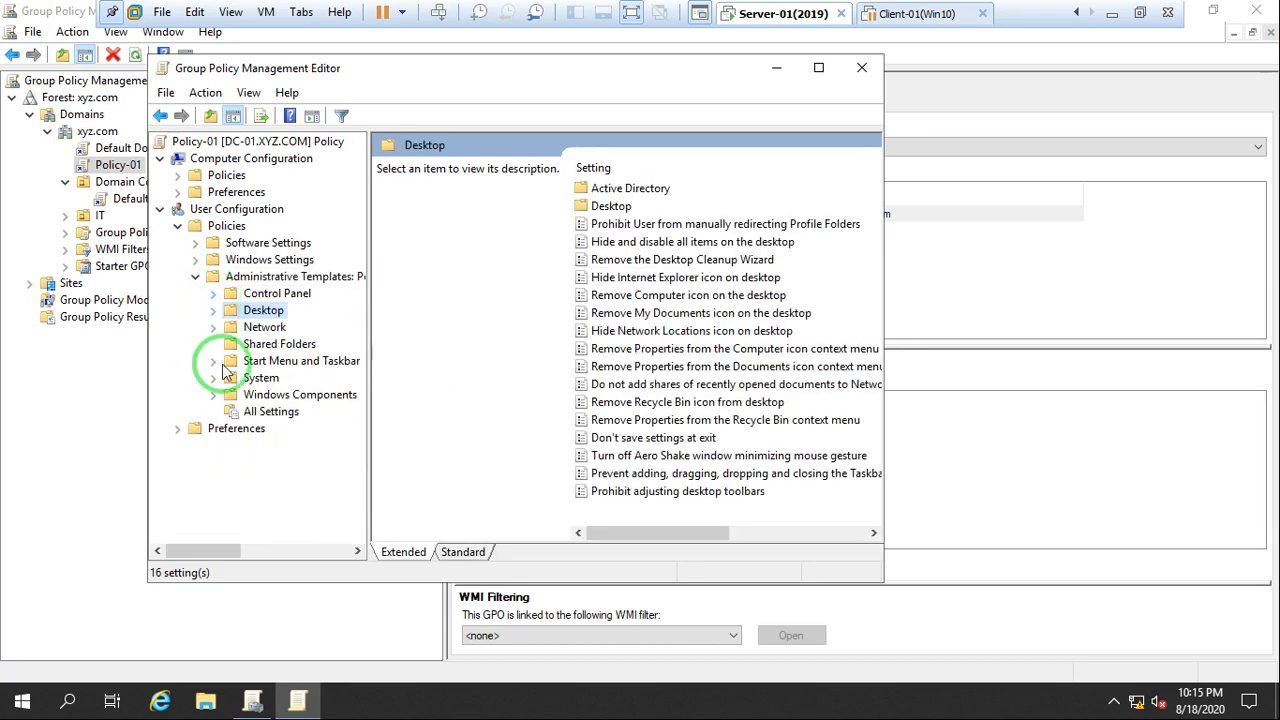
pyautogui.click(195, 276)
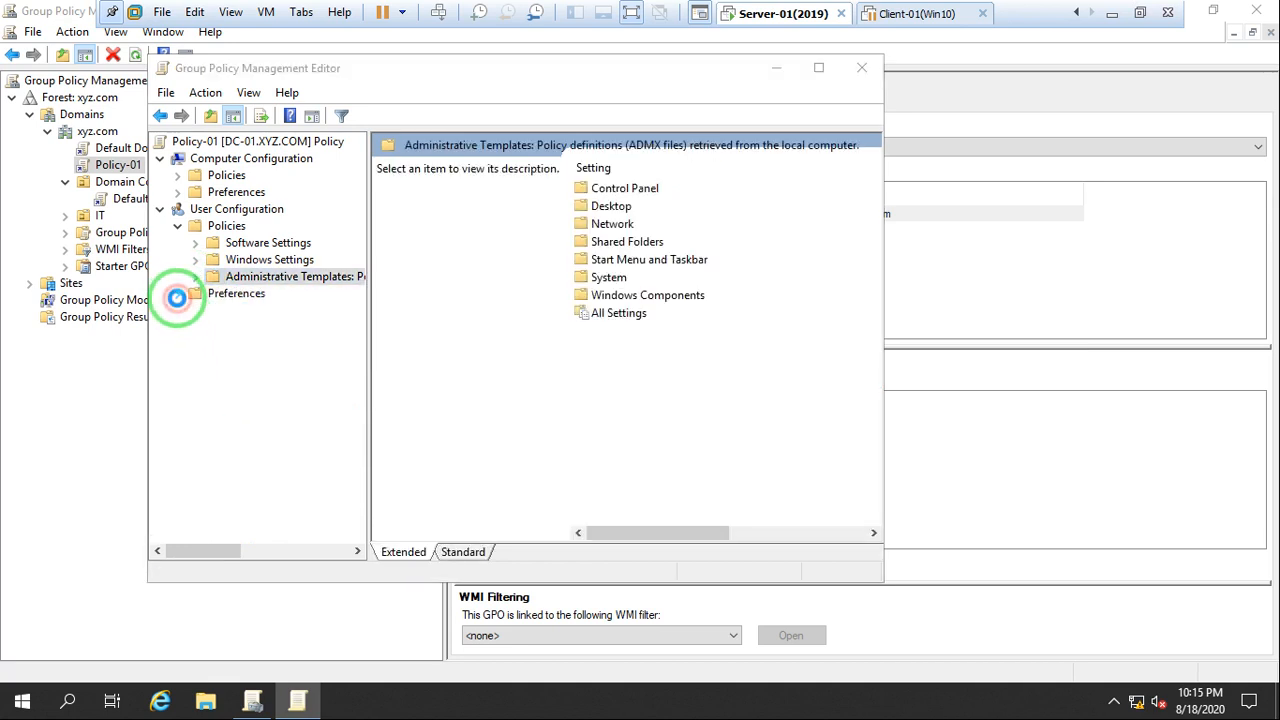
# Expand the User Configuration preferences and list the items of Windows Settings, followed by those of Control Panel Settings
pyautogui.click(177, 293)
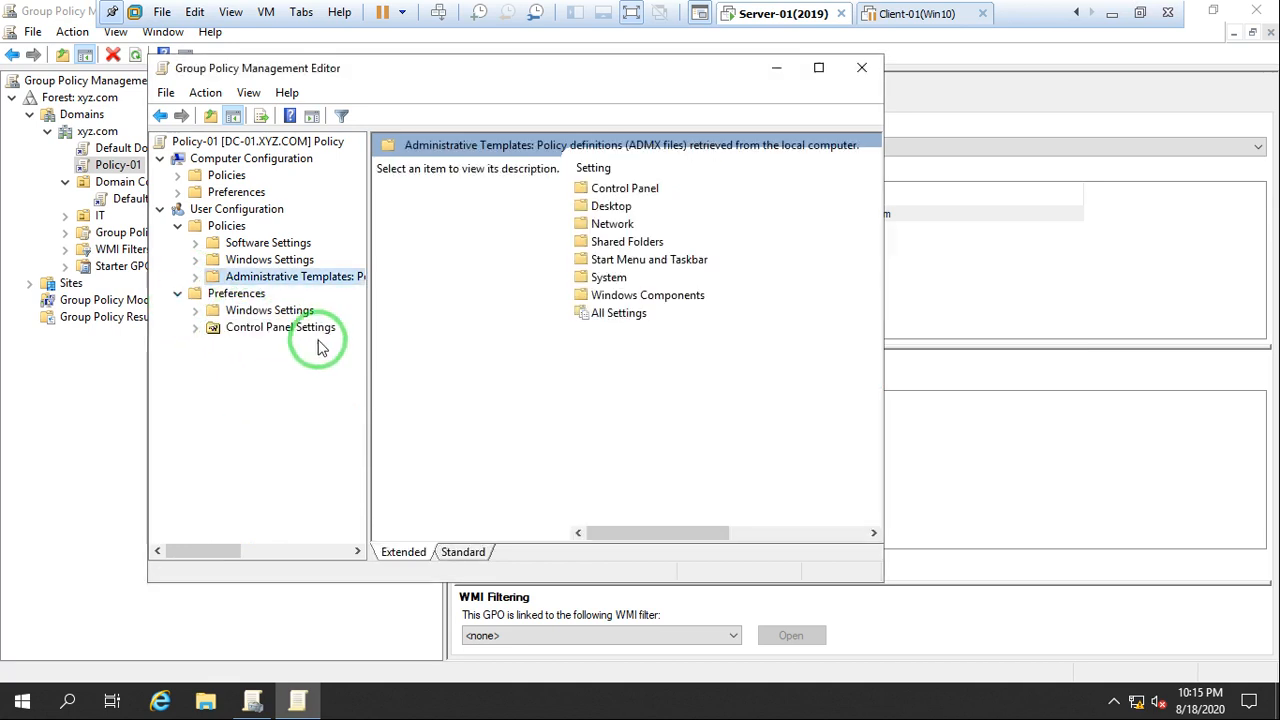
pyautogui.click(195, 310)
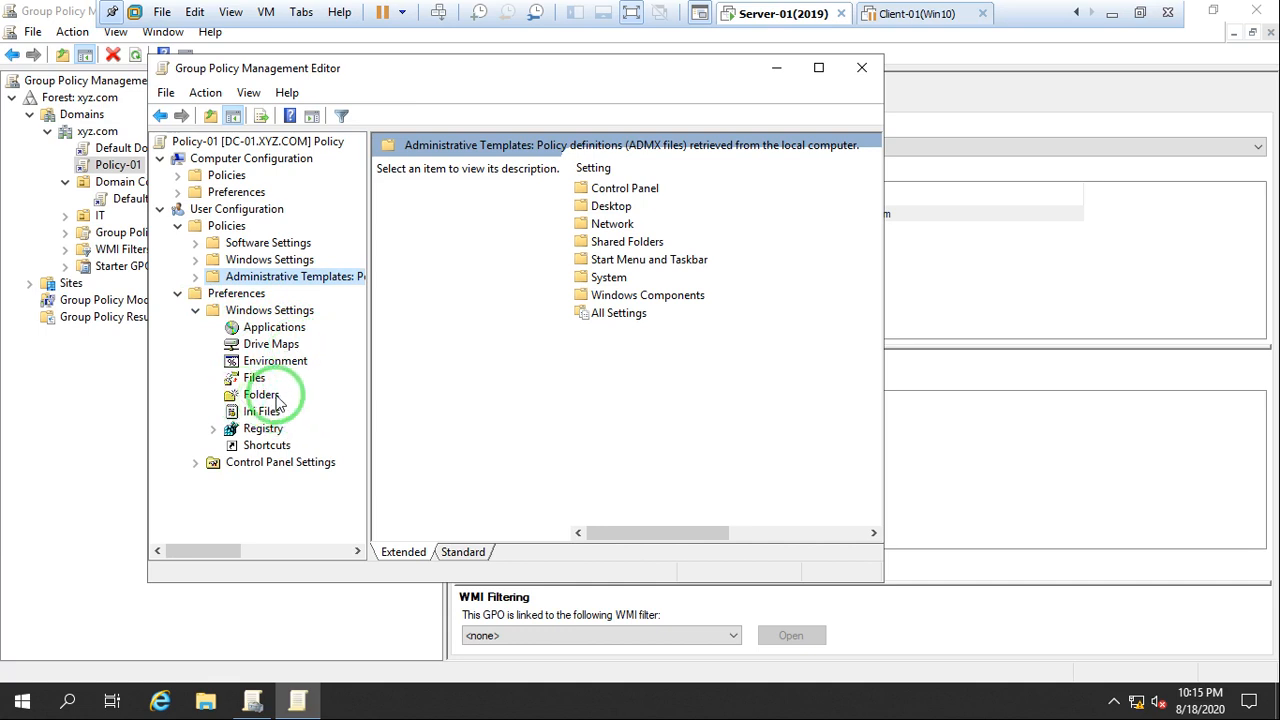
pyautogui.click(196, 311)
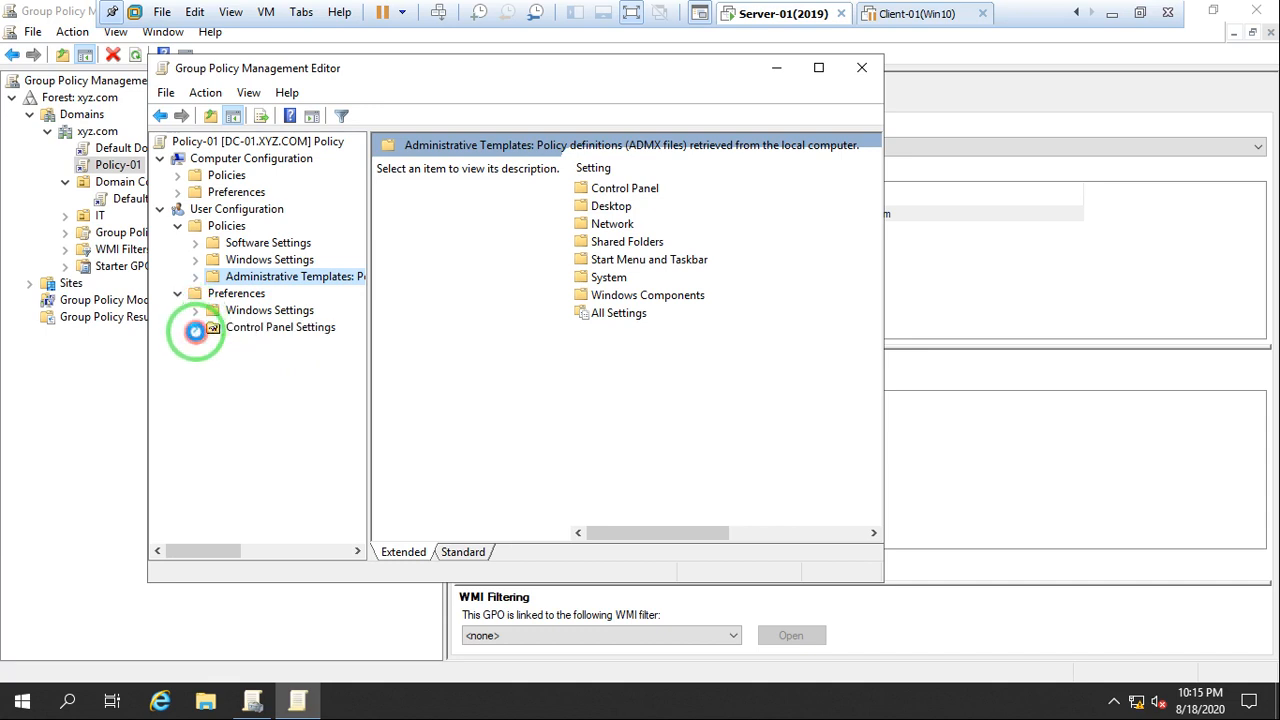
pyautogui.click(196, 328)
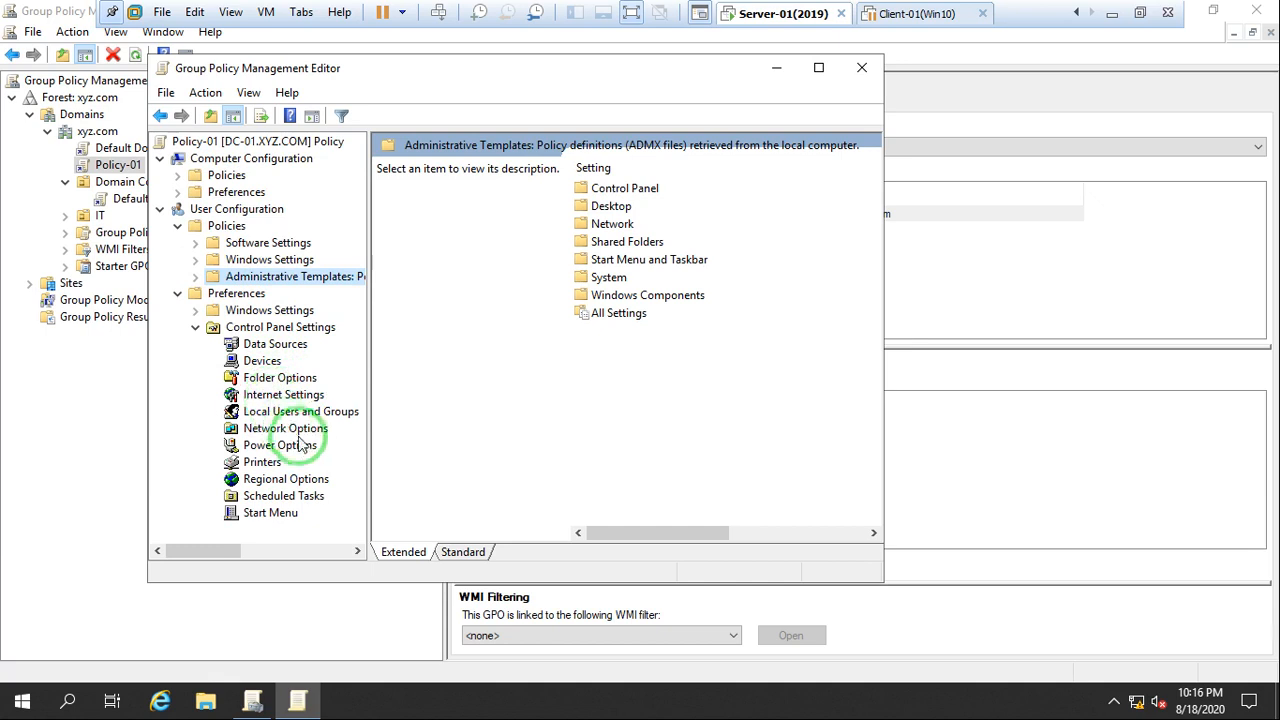
# View the Printers, Devices and Folder Options preference pages under the user Control Panel Settings
pyautogui.click(262, 463)
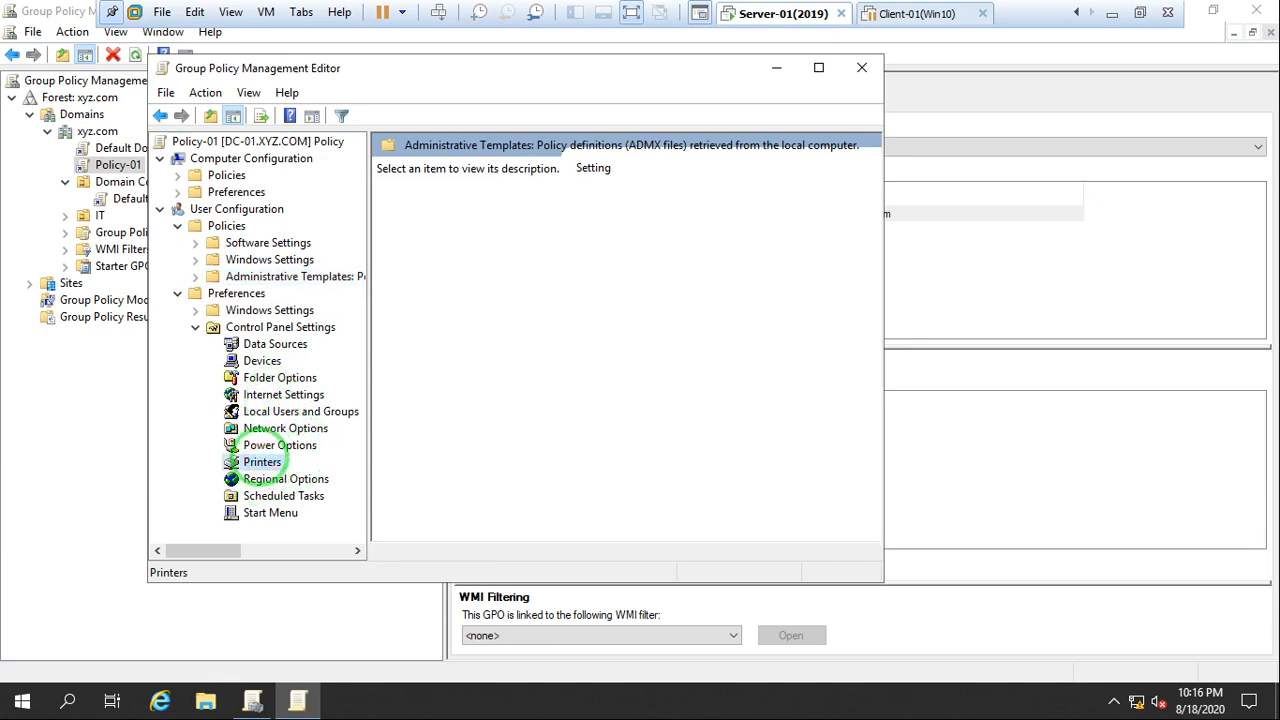
pyautogui.click(263, 368)
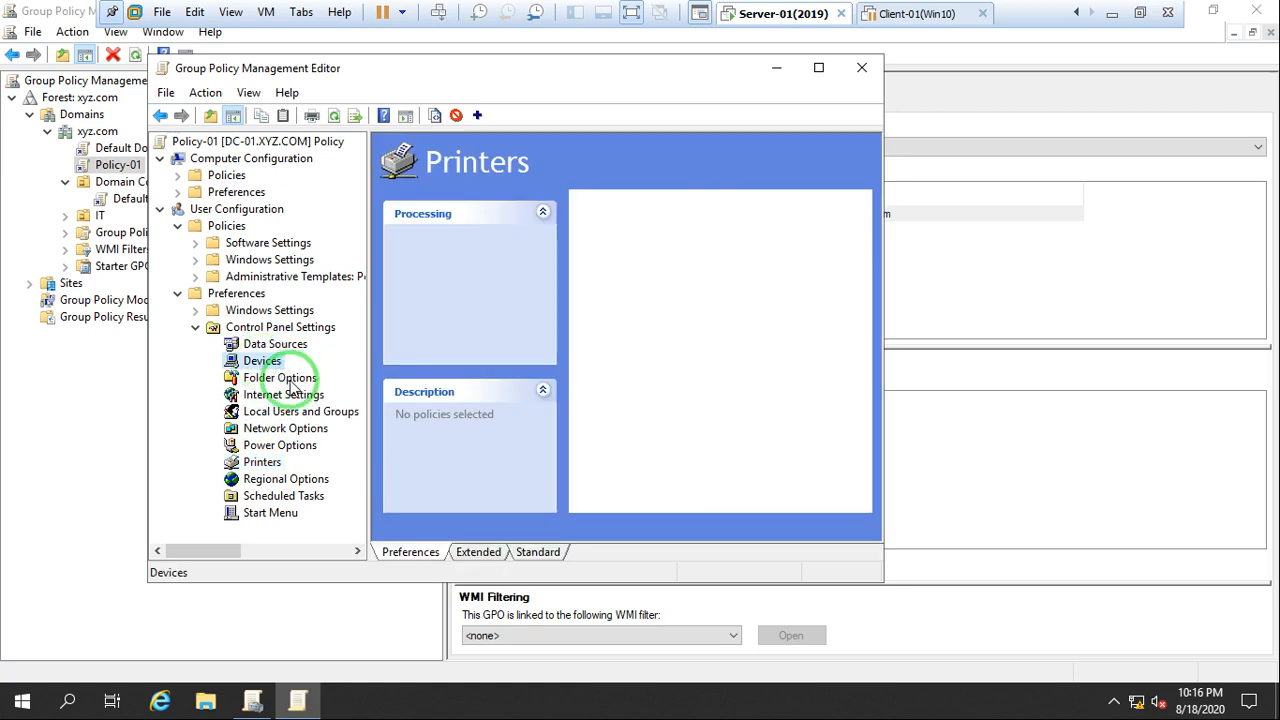
pyautogui.click(290, 382)
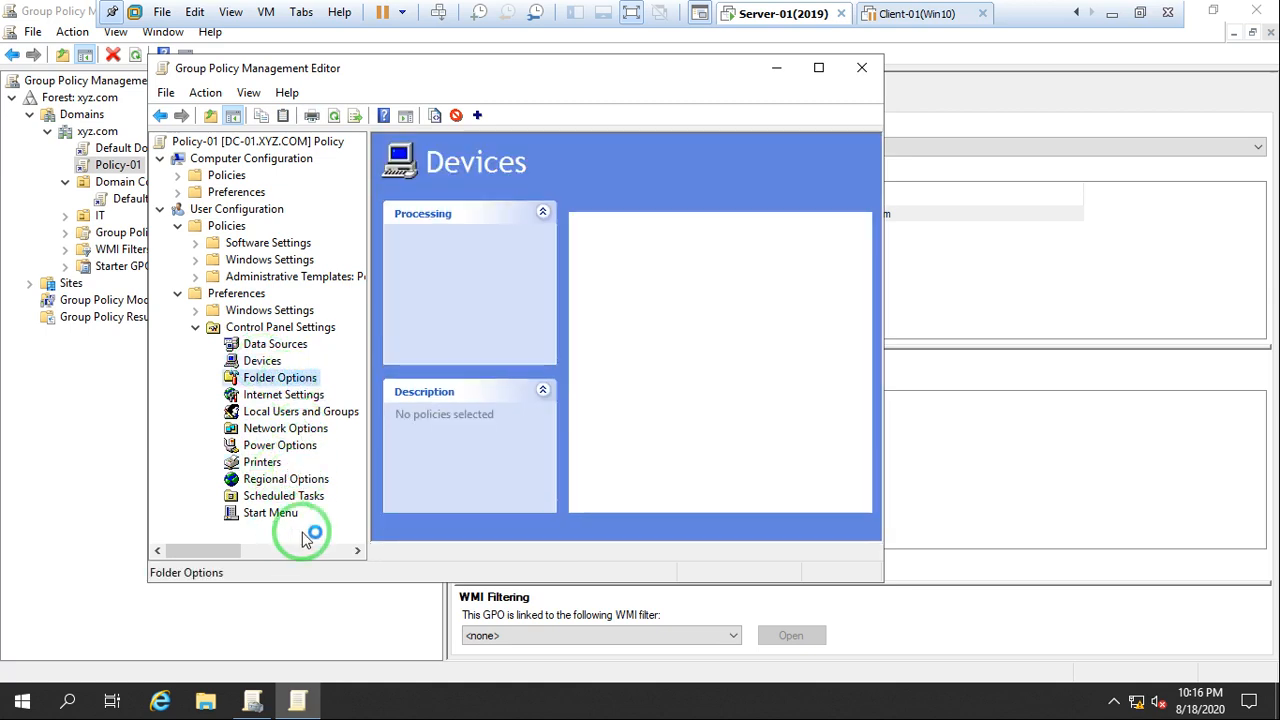
# Collapse Control Panel Settings, Preferences and Policies under User Configuration
pyautogui.click(195, 331)
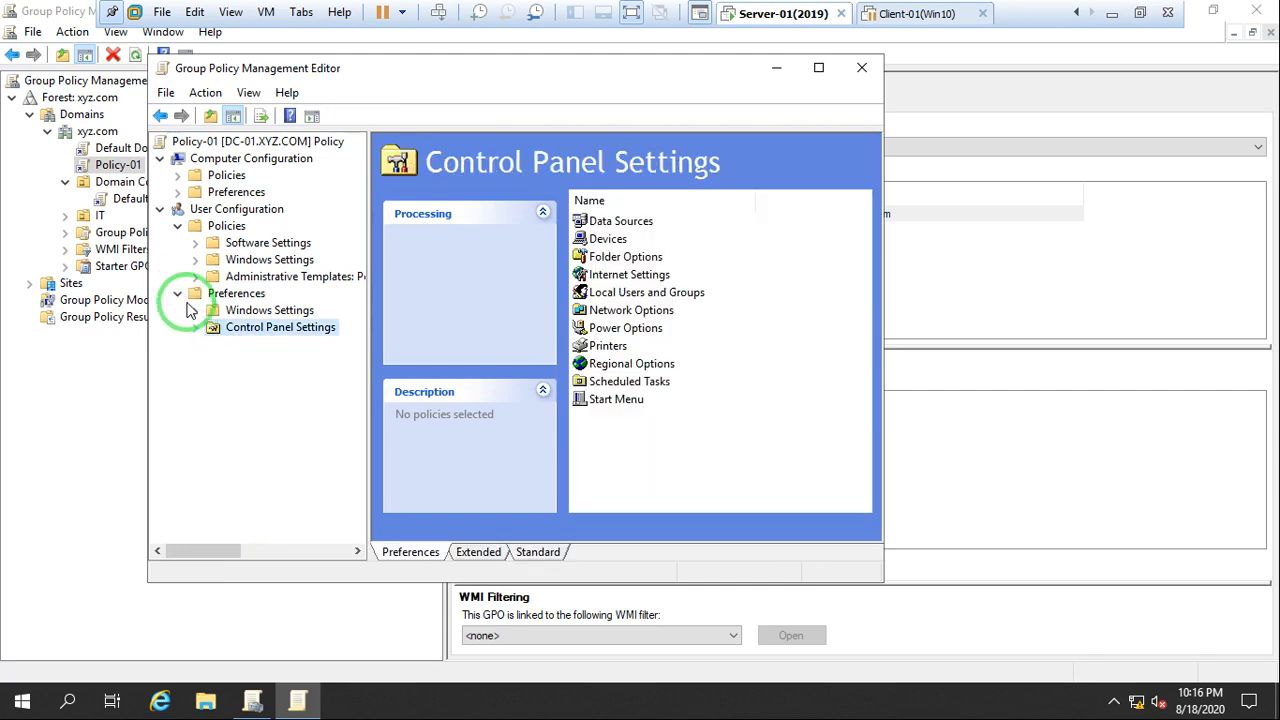
pyautogui.click(178, 293)
pyautogui.click(177, 226)
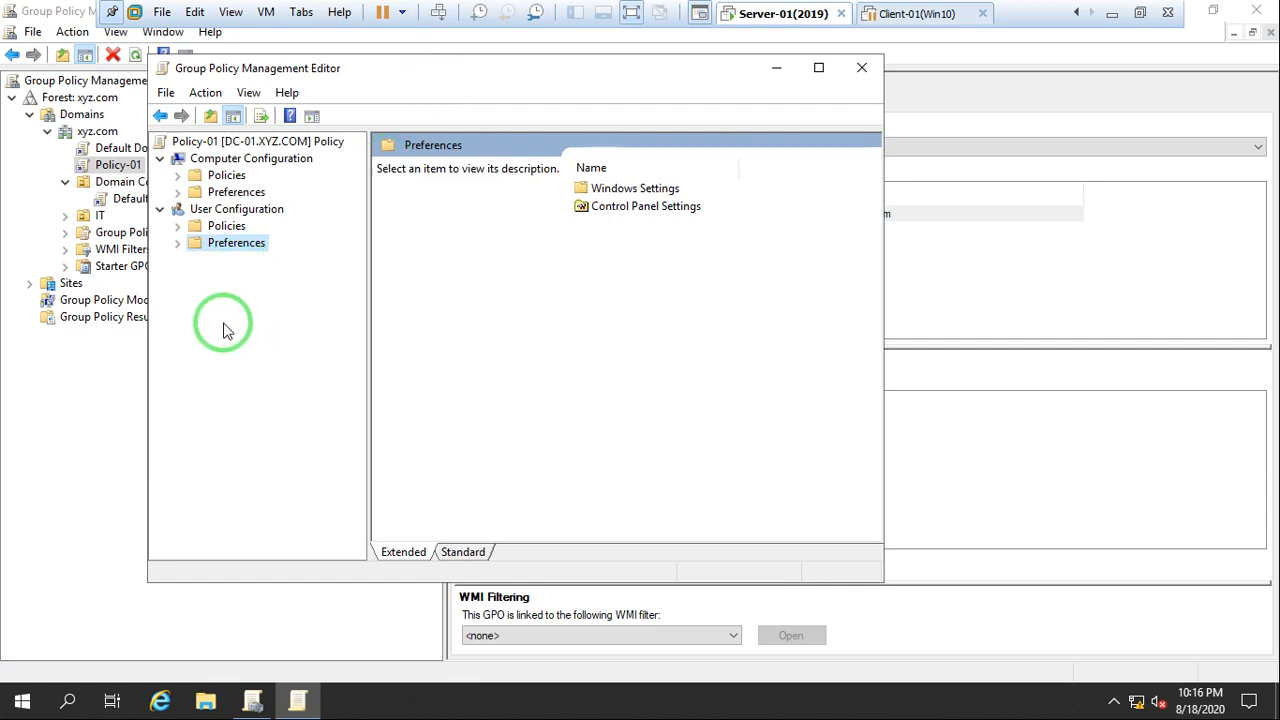
# Show the Start Menu and Taskbar settings from the user Administrative Templates in the Standard view
pyautogui.moveTo(397, 74); pyautogui.dragTo(376, 57)
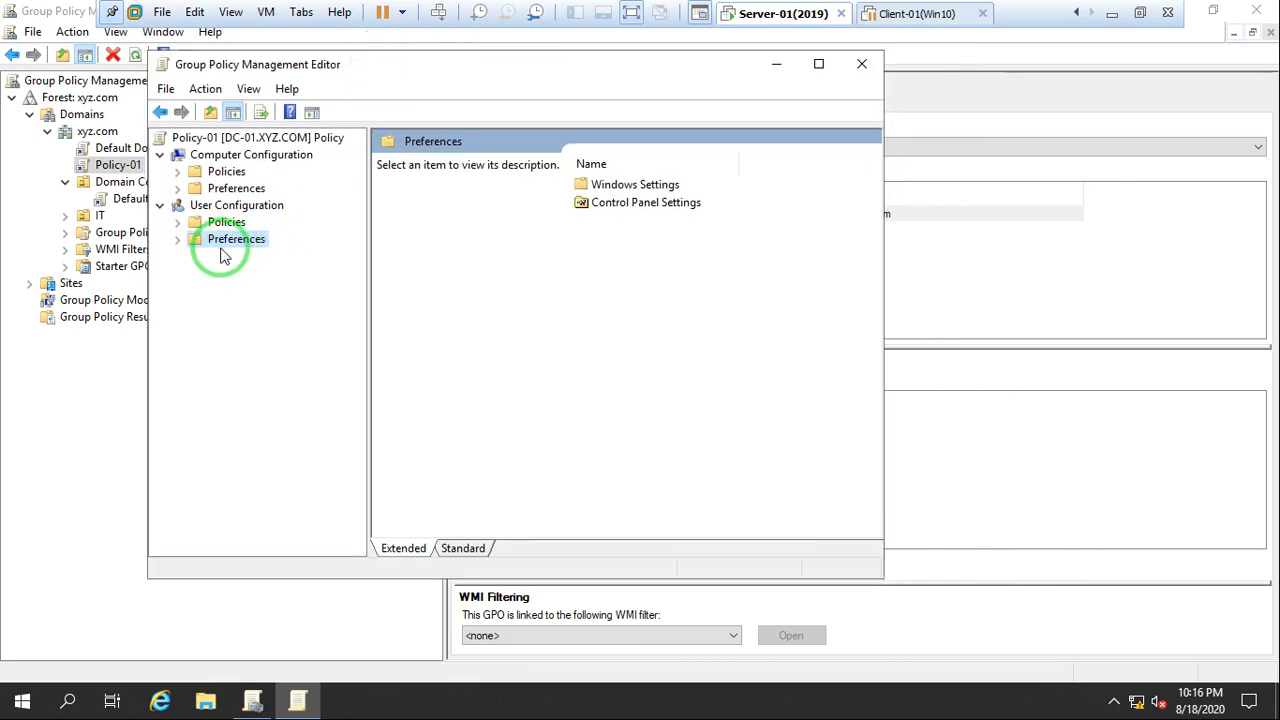
pyautogui.click(177, 223)
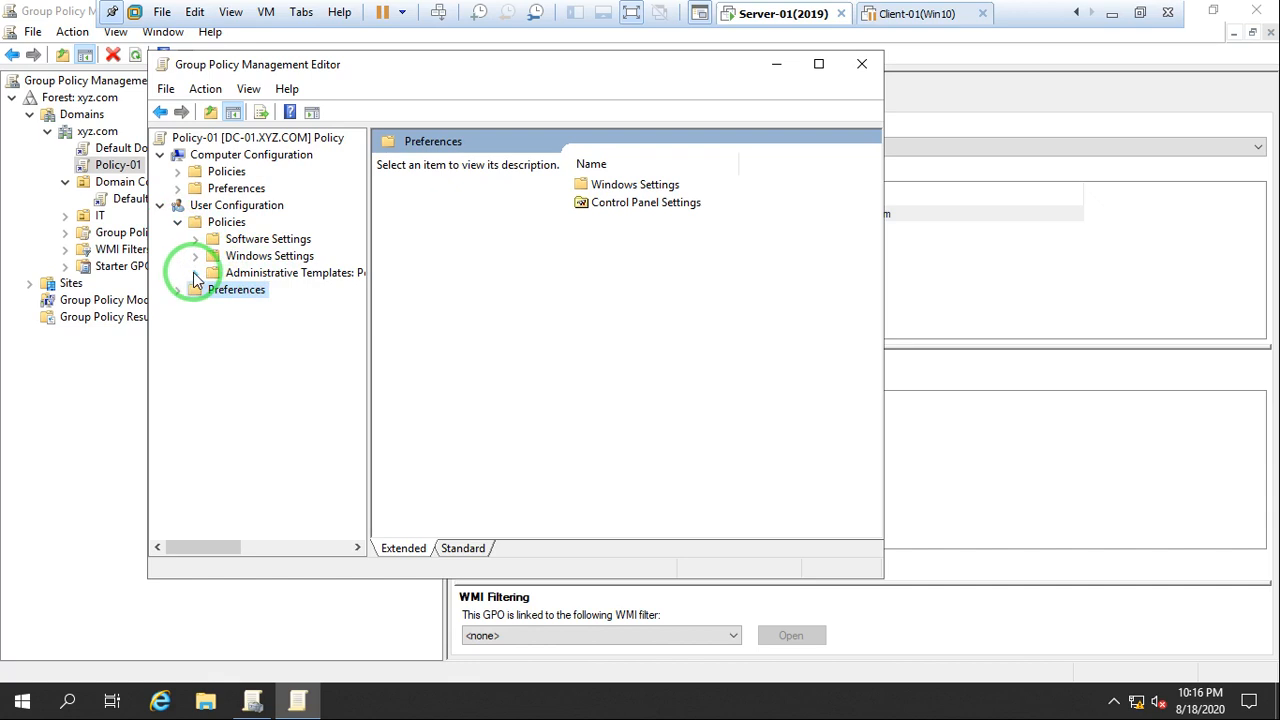
pyautogui.click(195, 272)
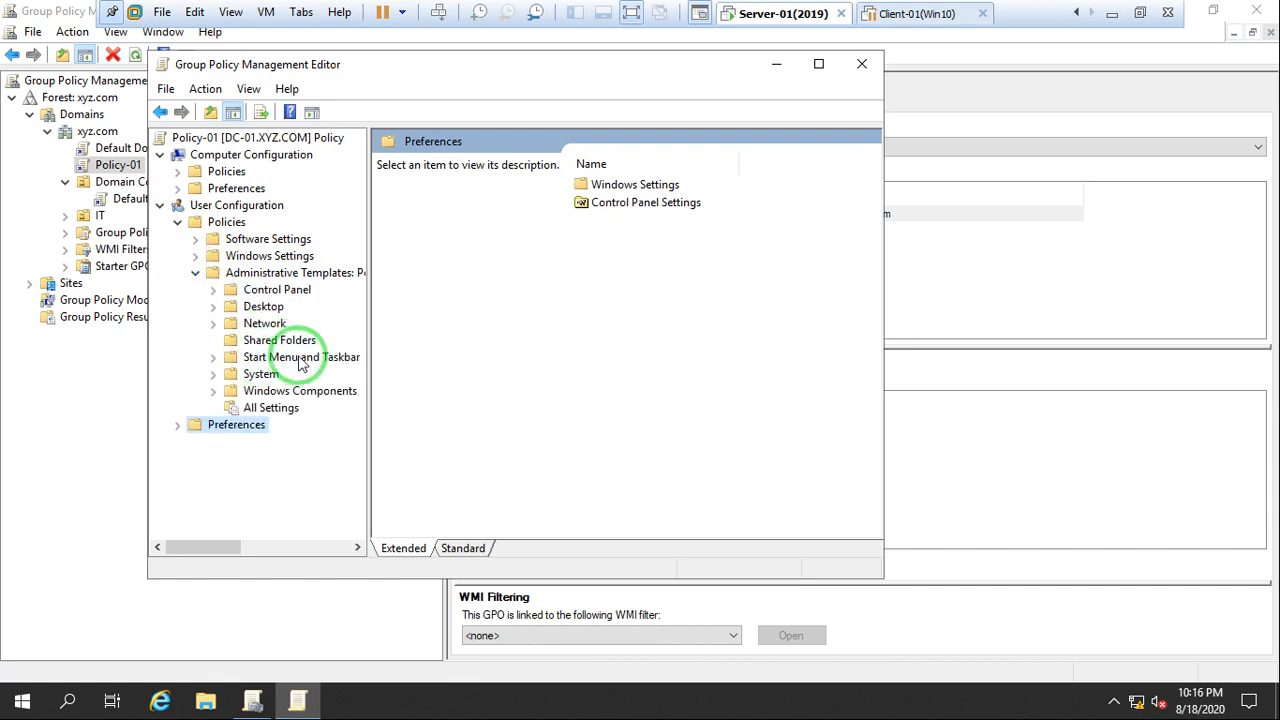
pyautogui.click(295, 360)
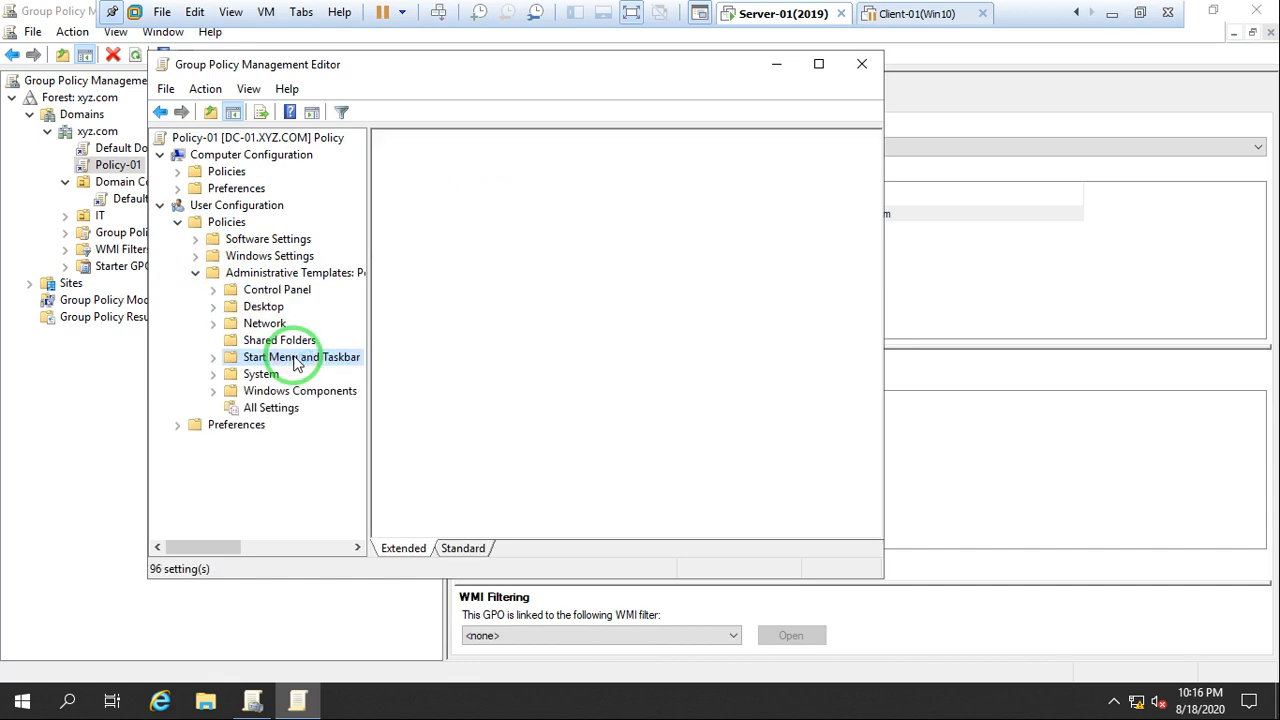
pyautogui.click(463, 549)
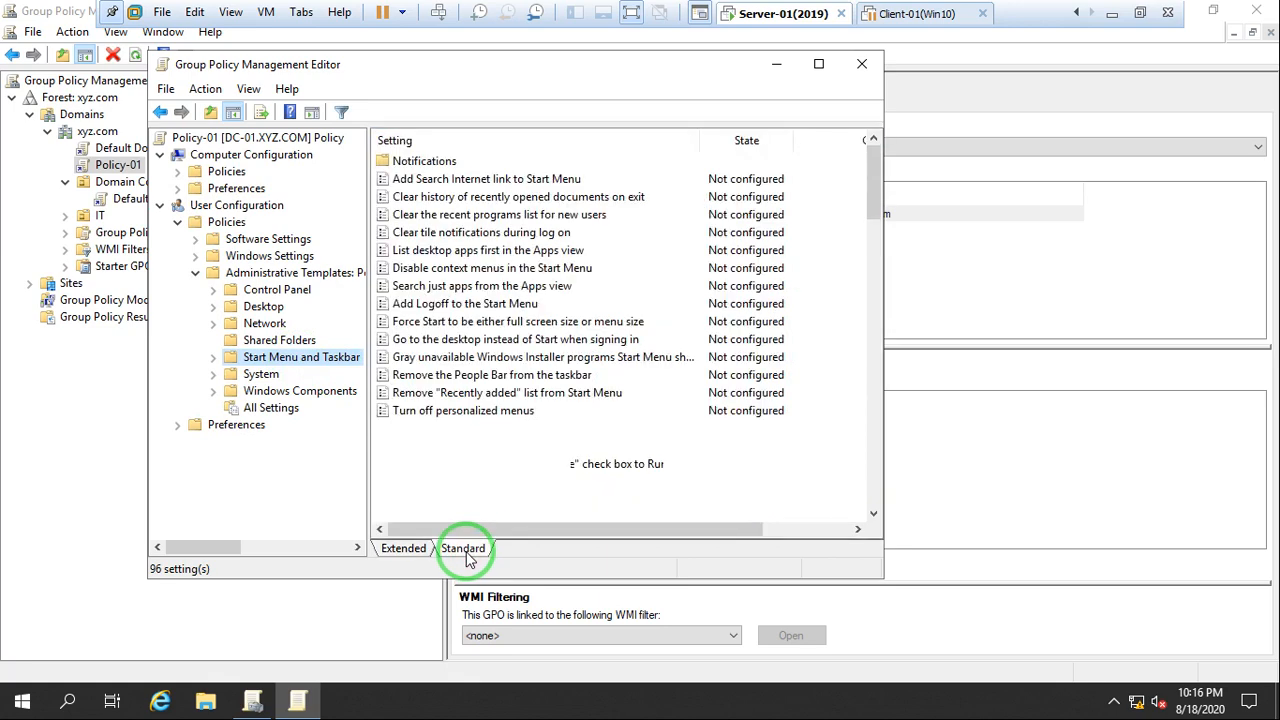
# Read through the Start Menu and Taskbar settings from Turn off personalized menus down to the notification area and taskbar entries
pyautogui.click(440, 413)
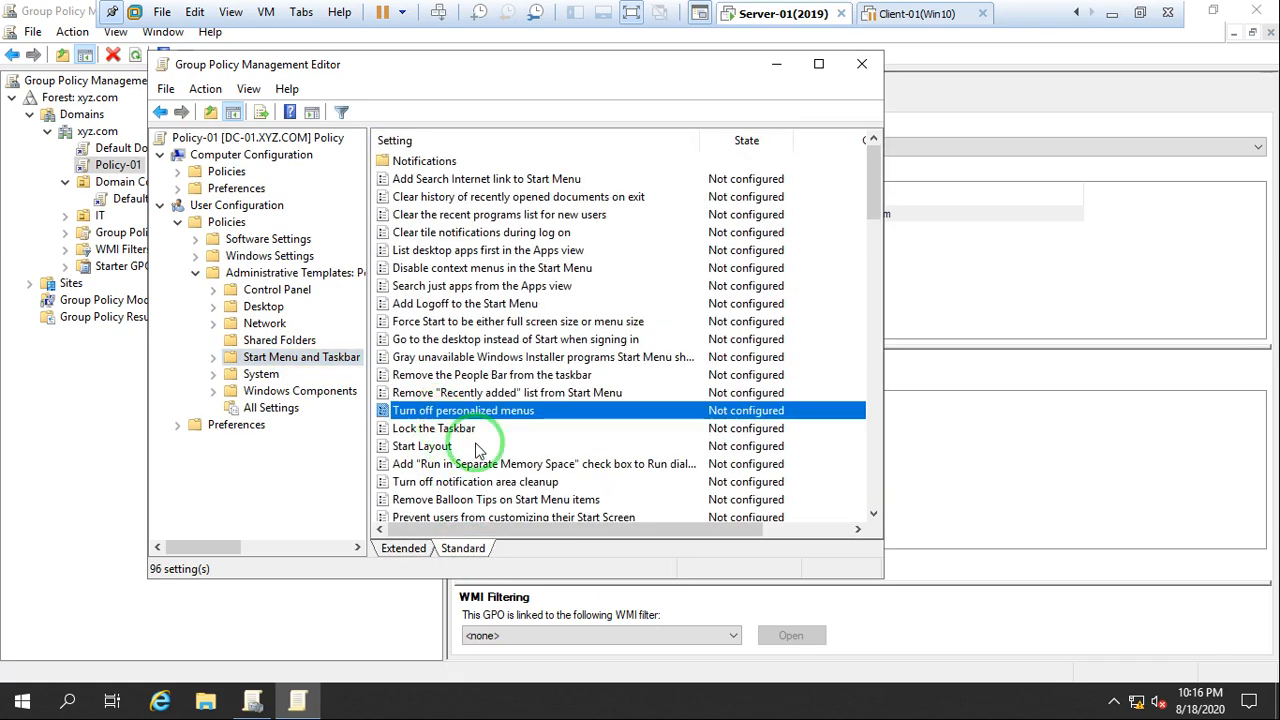
pyautogui.scroll(-2, 477, 445)
pyautogui.scroll(-3, 477, 450)
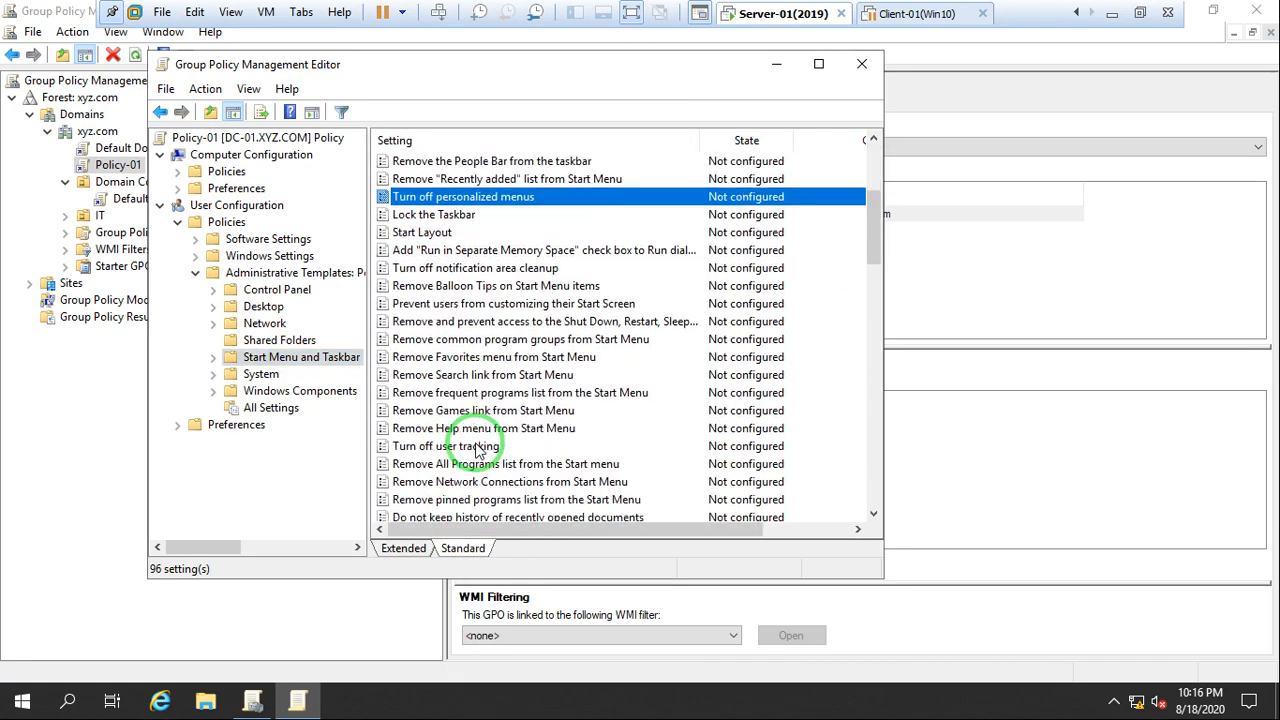
pyautogui.scroll(-1, 475, 448)
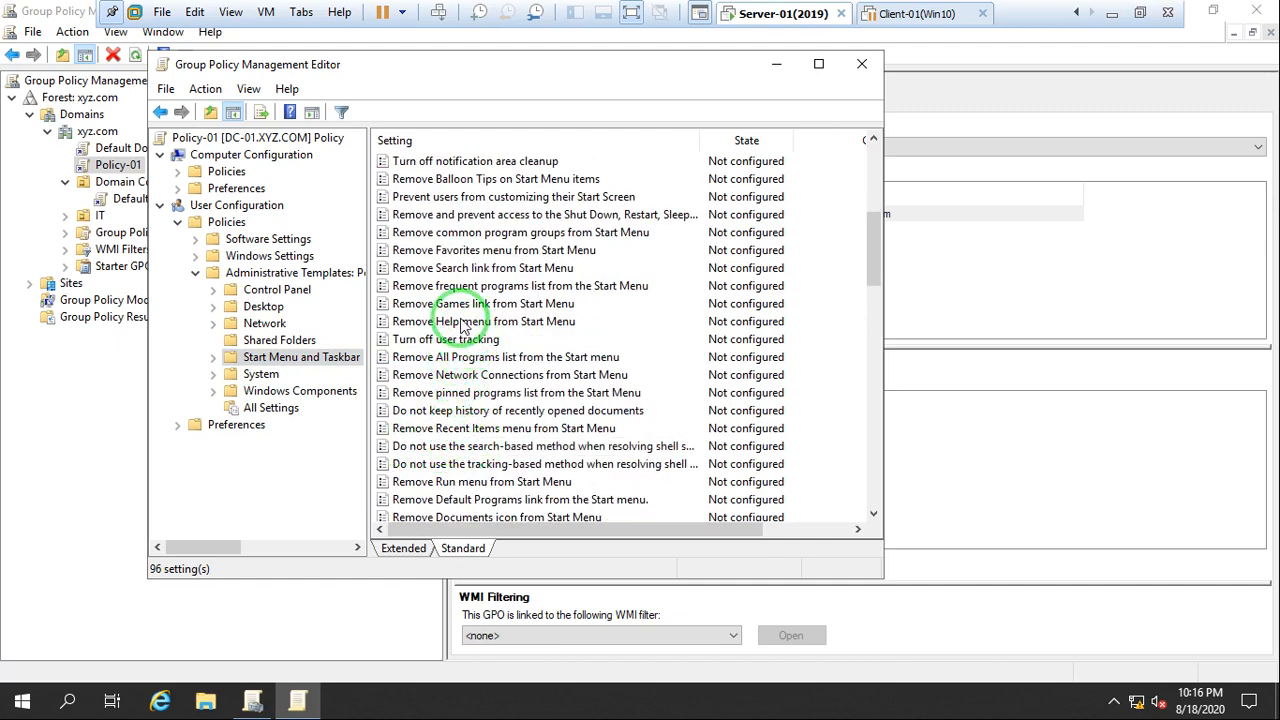
pyautogui.scroll(-1, 488, 430)
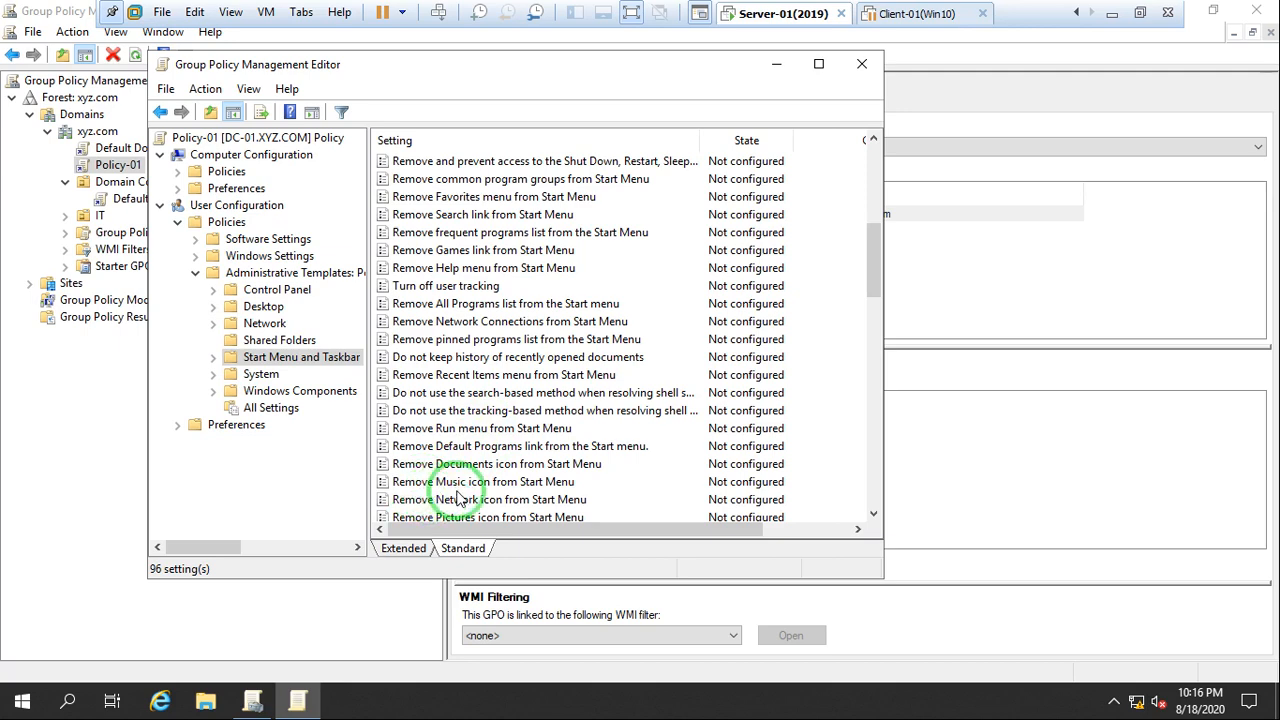
pyautogui.scroll(-3, 455, 495)
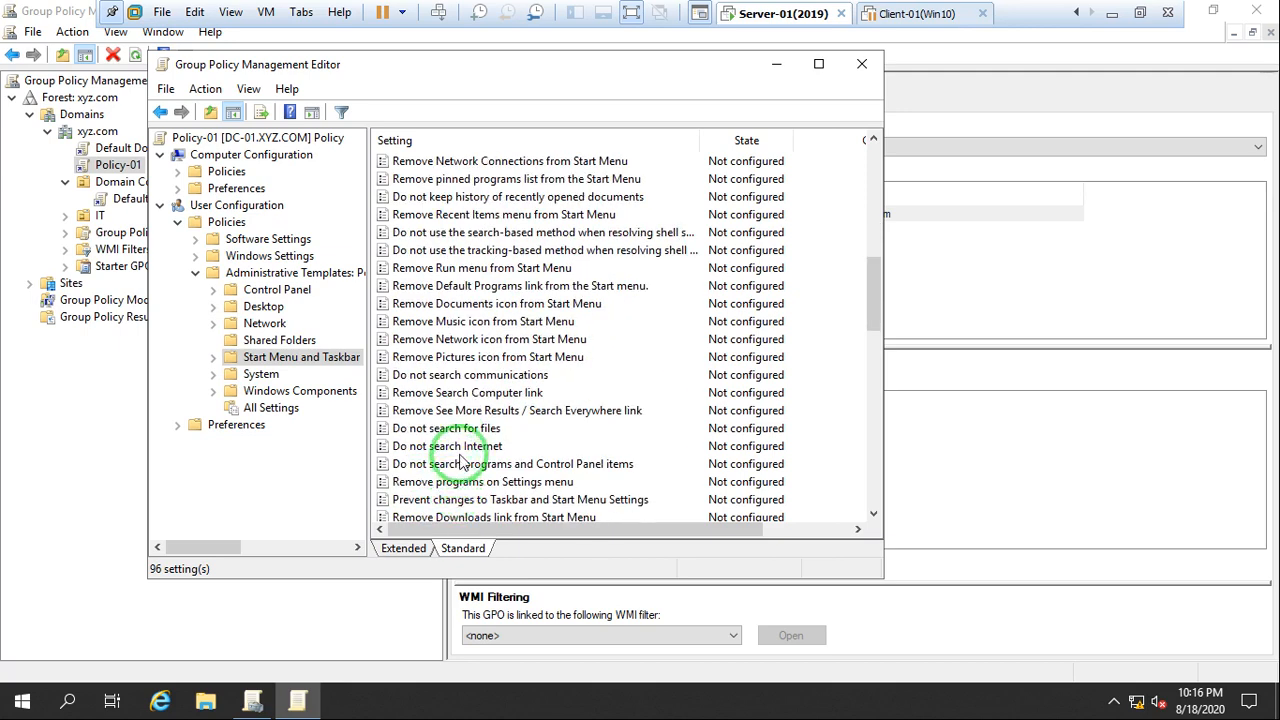
pyautogui.scroll(-2, 460, 488)
pyautogui.scroll(-2, 537, 499)
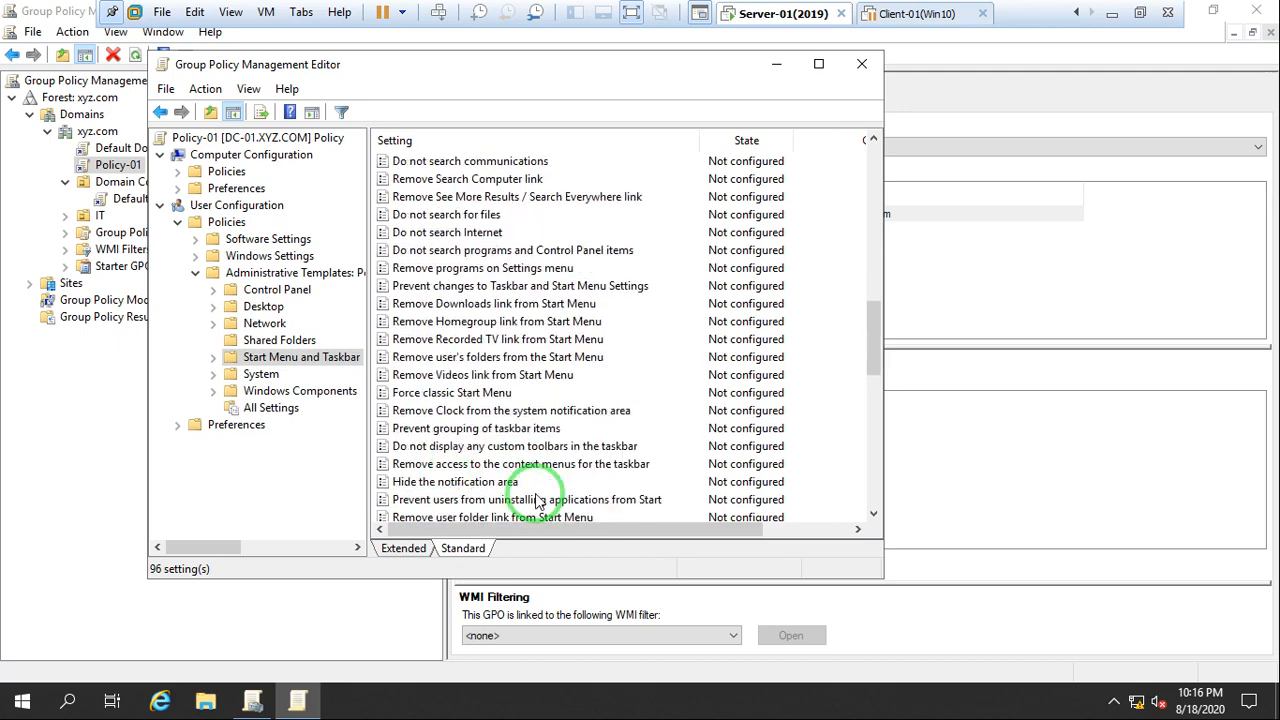
# Maximize the policy editor and go through the settings from Remove Clock from the system notification area to the end of the list
pyautogui.doubleClick(508, 66)
pyautogui.scroll(2, 305, 475)
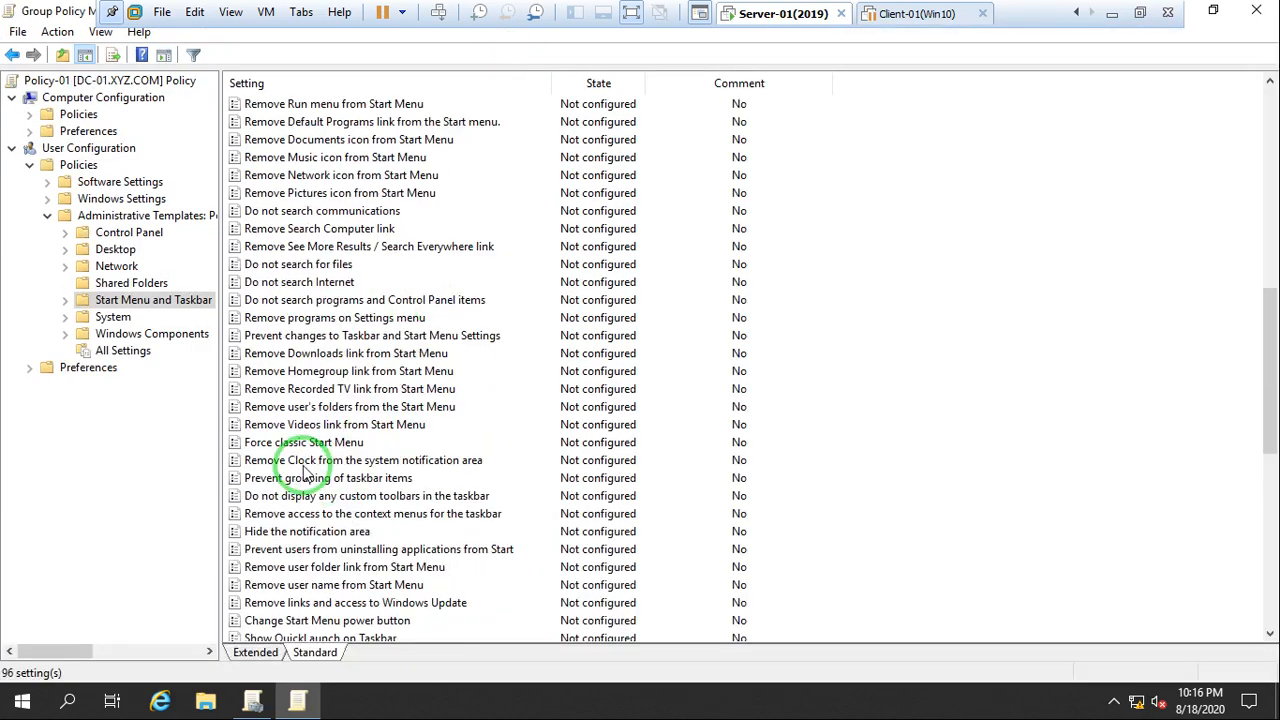
pyautogui.click(303, 462)
pyautogui.press('Down')
pyautogui.press('Down')
pyautogui.press('Down')
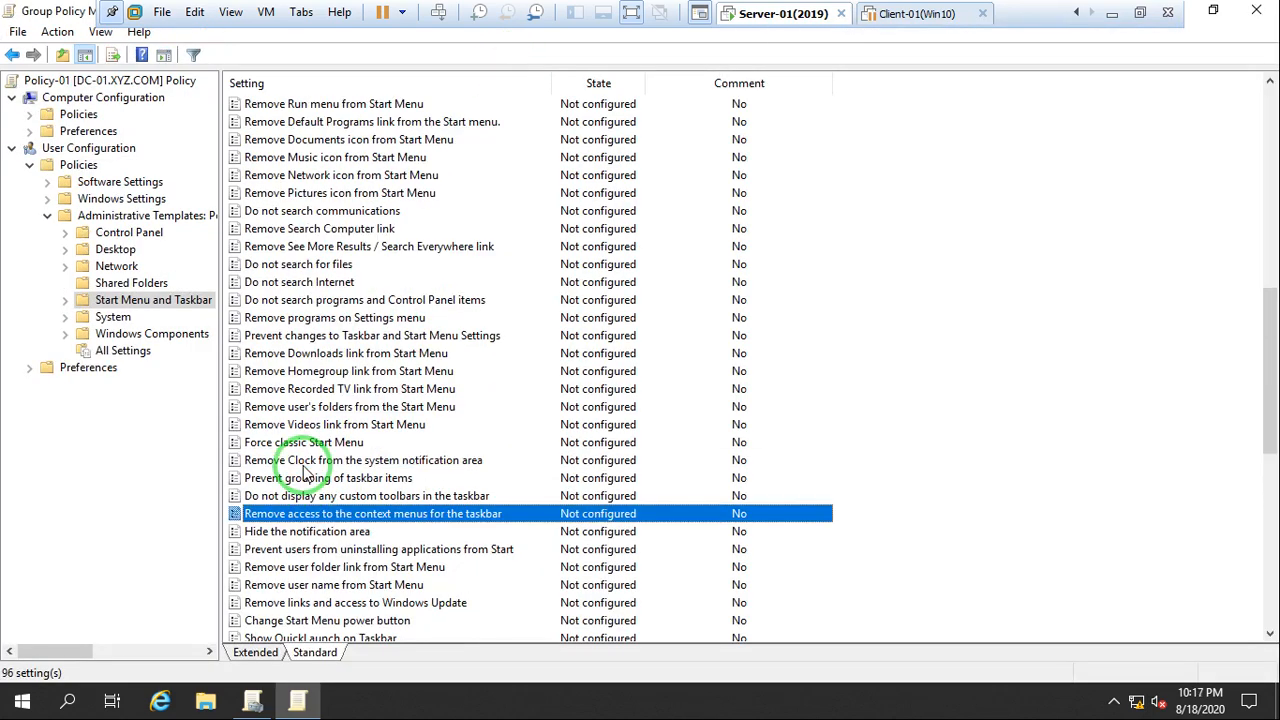
pyautogui.press('Down')
pyautogui.press('Down')
pyautogui.press('Down')
pyautogui.press('Down')
pyautogui.press('Down')
pyautogui.press('Down')
pyautogui.press('Down')
pyautogui.press('Down')
pyautogui.scroll(-10, 376, 466)
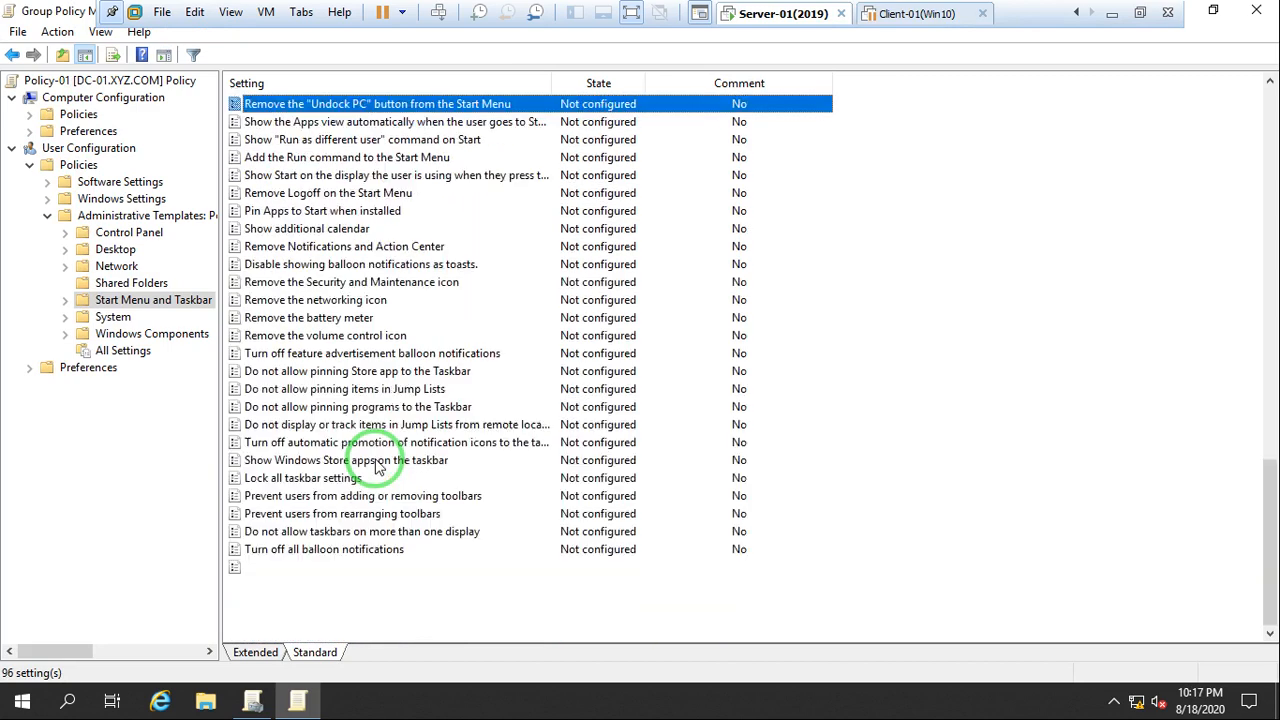
# Review the Start Menu and Taskbar settings again from the end of the list back up to its beginning
pyautogui.scroll(3, 356, 303)
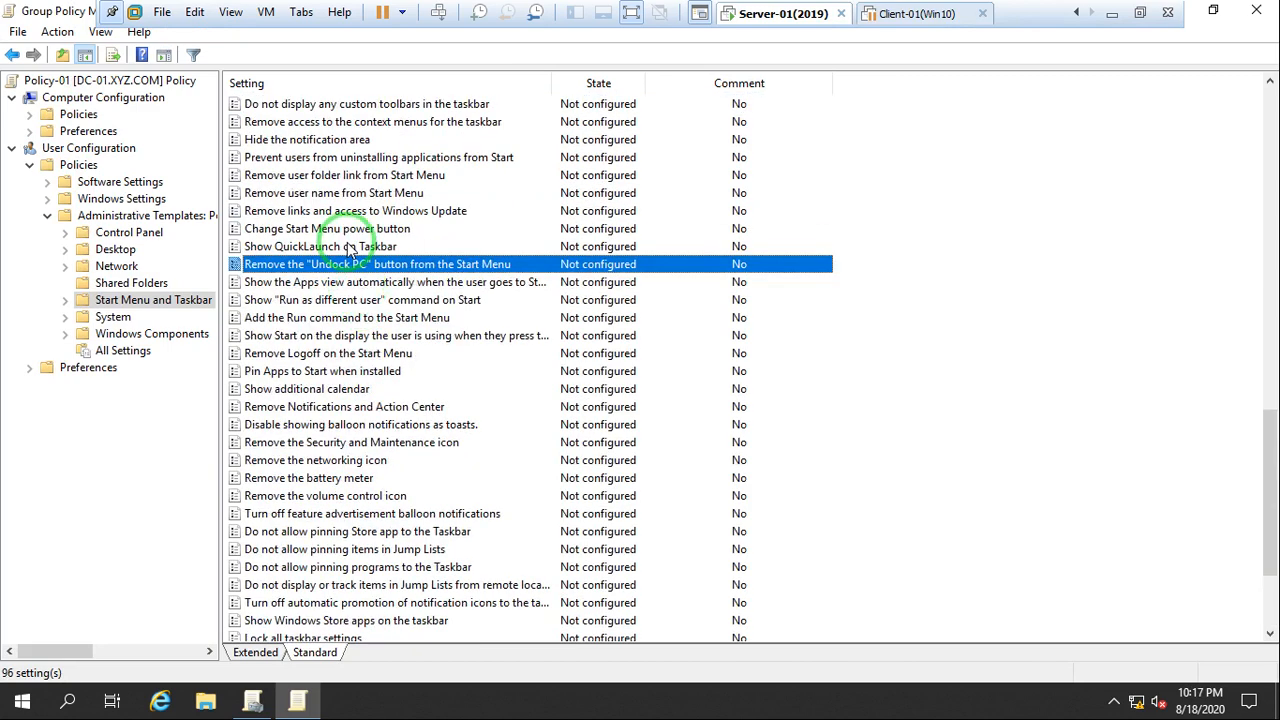
pyautogui.scroll(6, 350, 252)
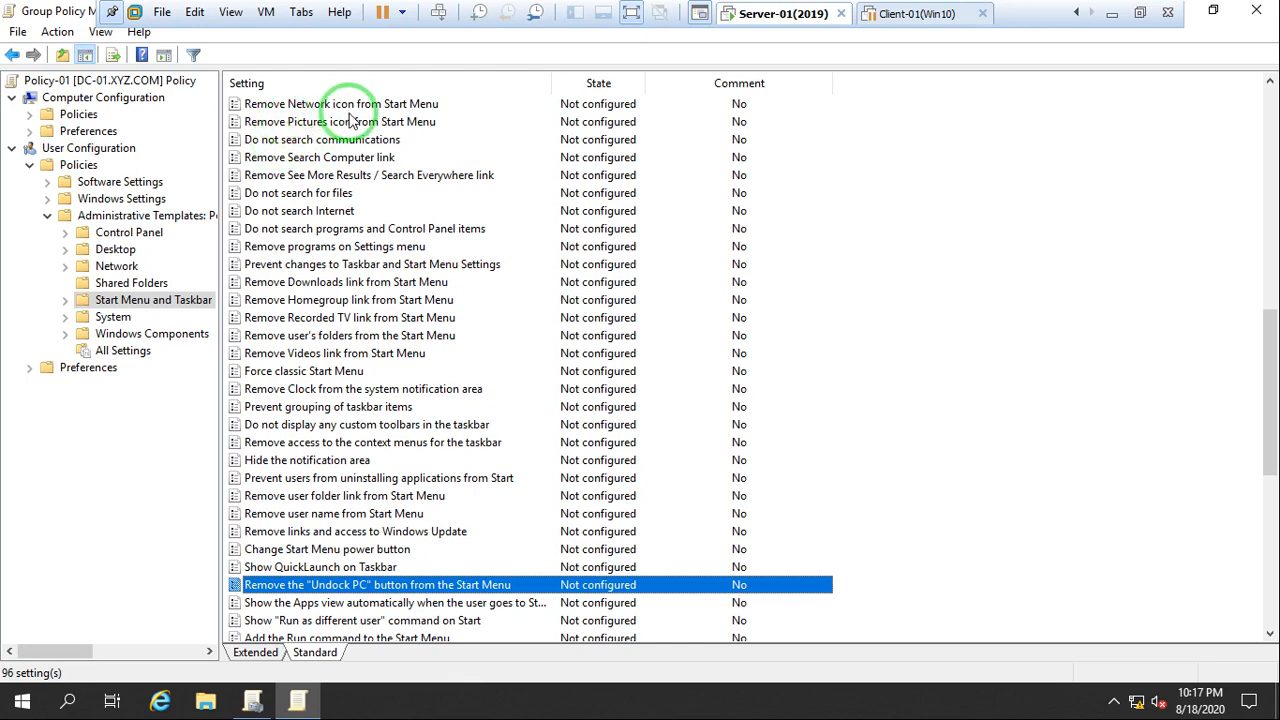
pyautogui.scroll(2, 350, 120)
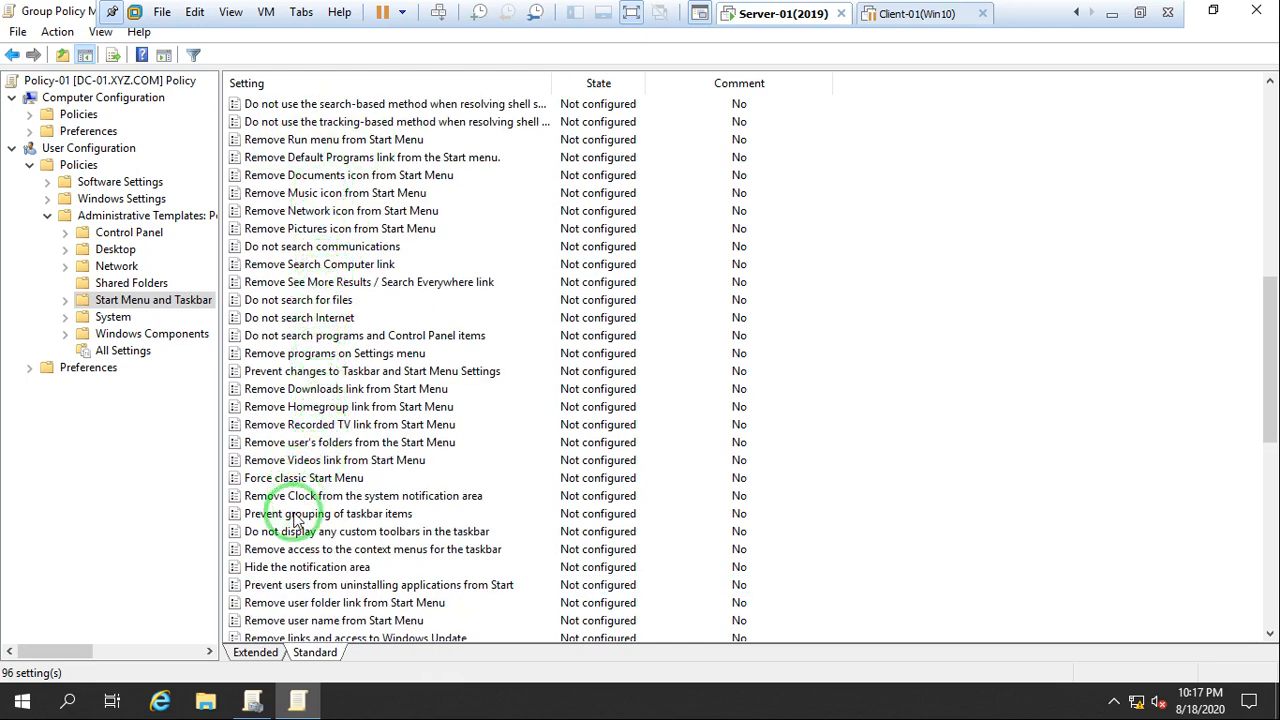
pyautogui.scroll(-4, 330, 610)
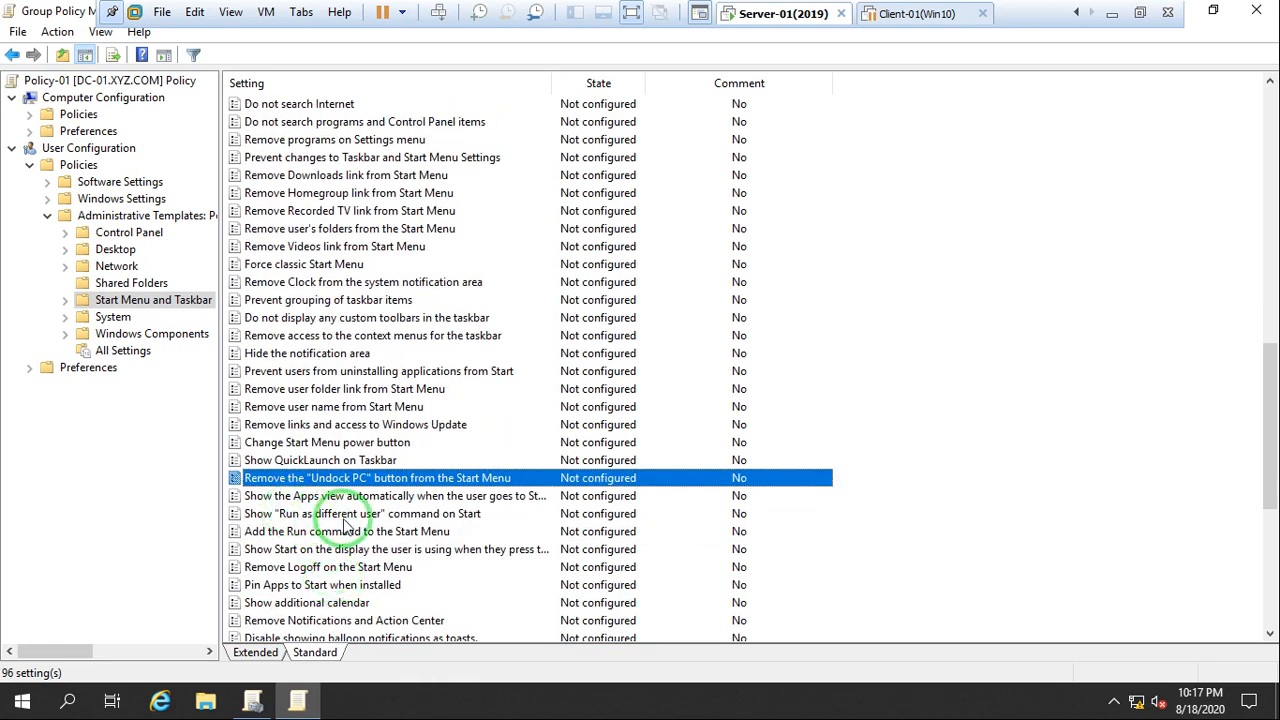
pyautogui.scroll(-1, 335, 560)
pyautogui.scroll(-2, 340, 565)
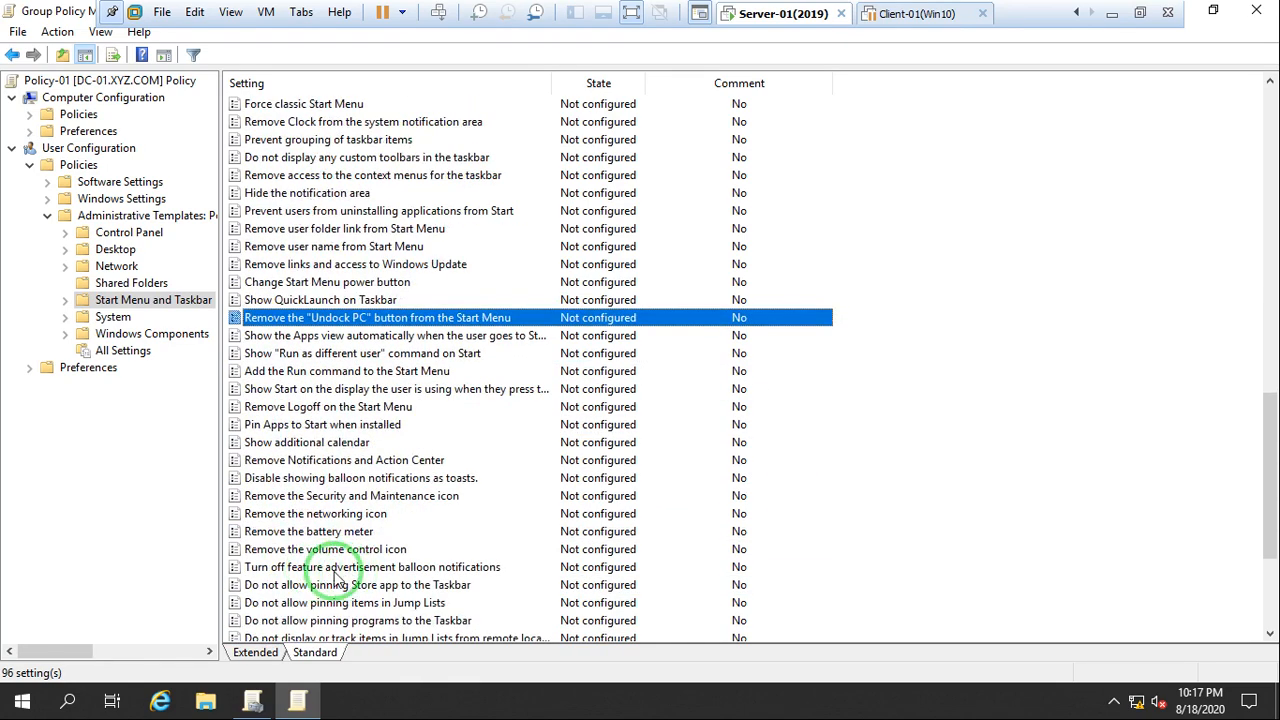
pyautogui.scroll(-1, 335, 545)
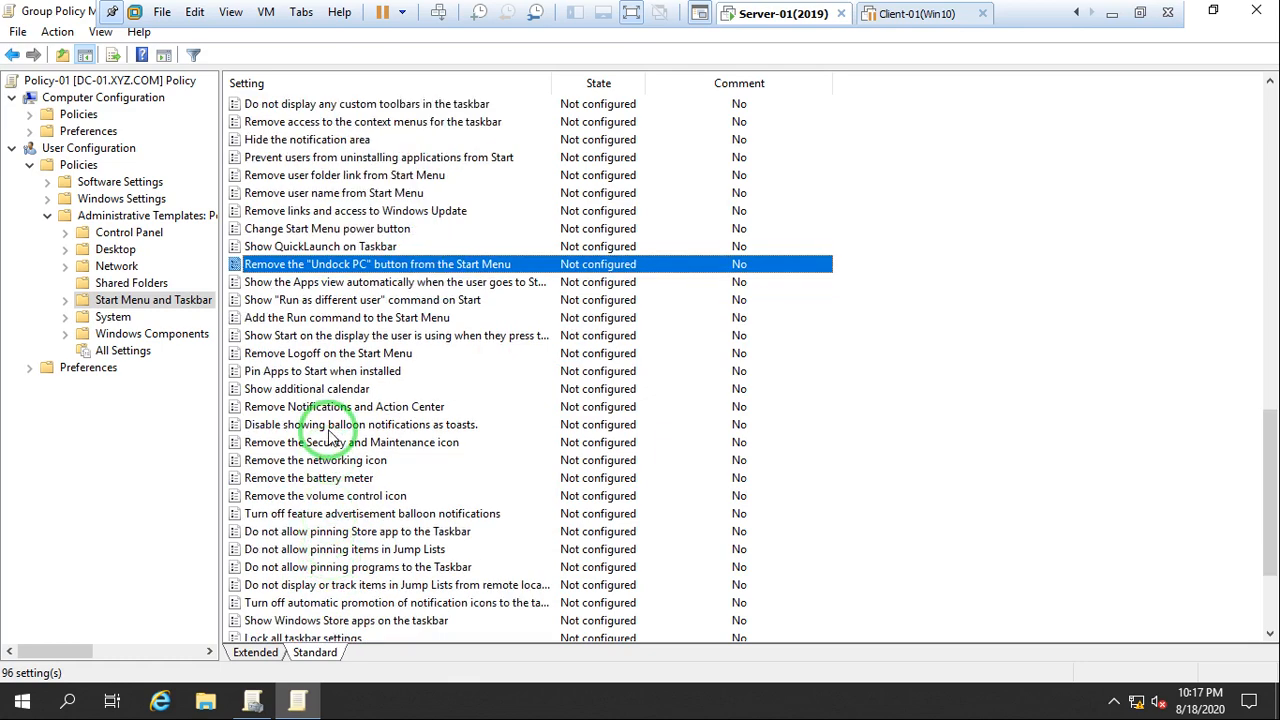
pyautogui.scroll(1, 337, 372)
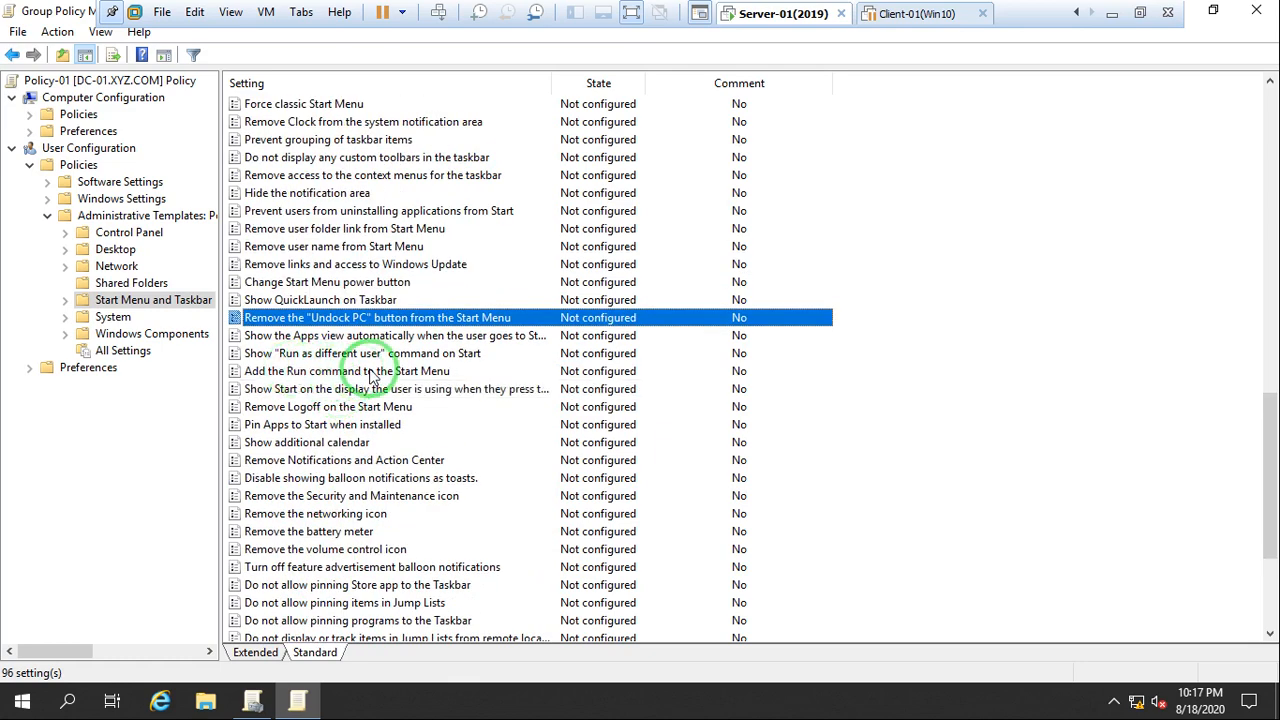
pyautogui.scroll(1, 370, 374)
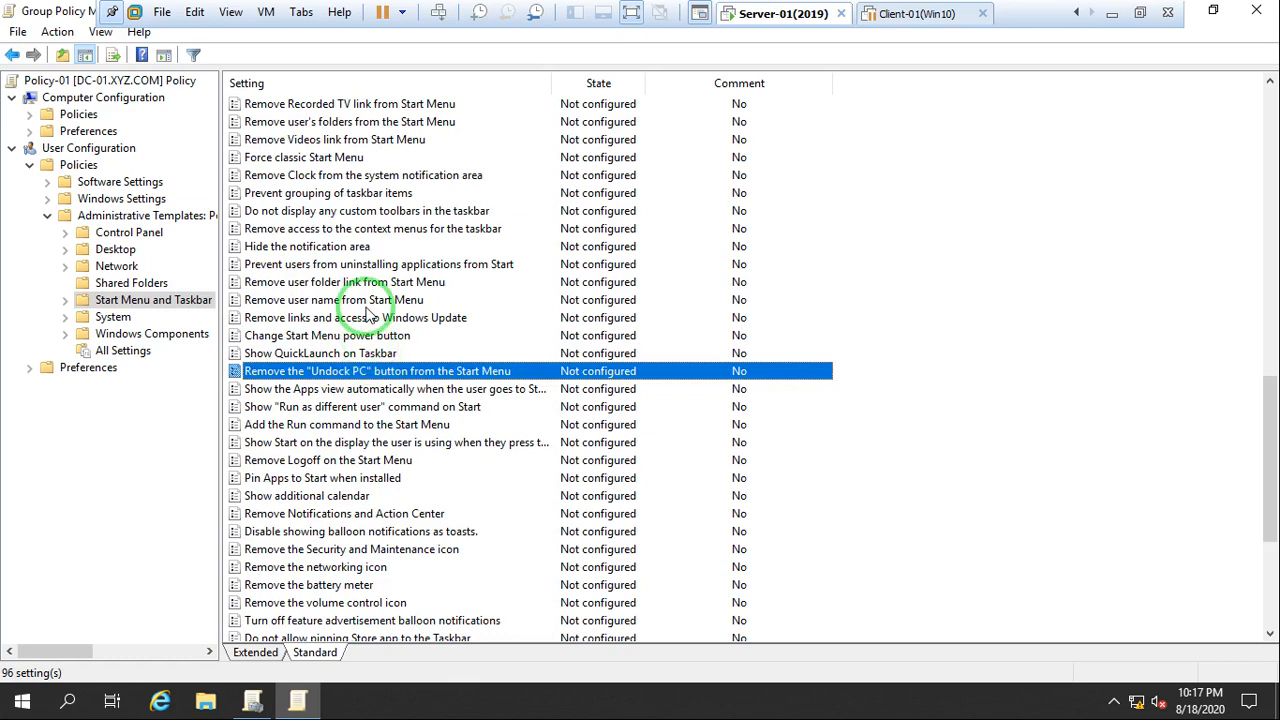
pyautogui.scroll(4, 368, 330)
pyautogui.scroll(13, 314, 320)
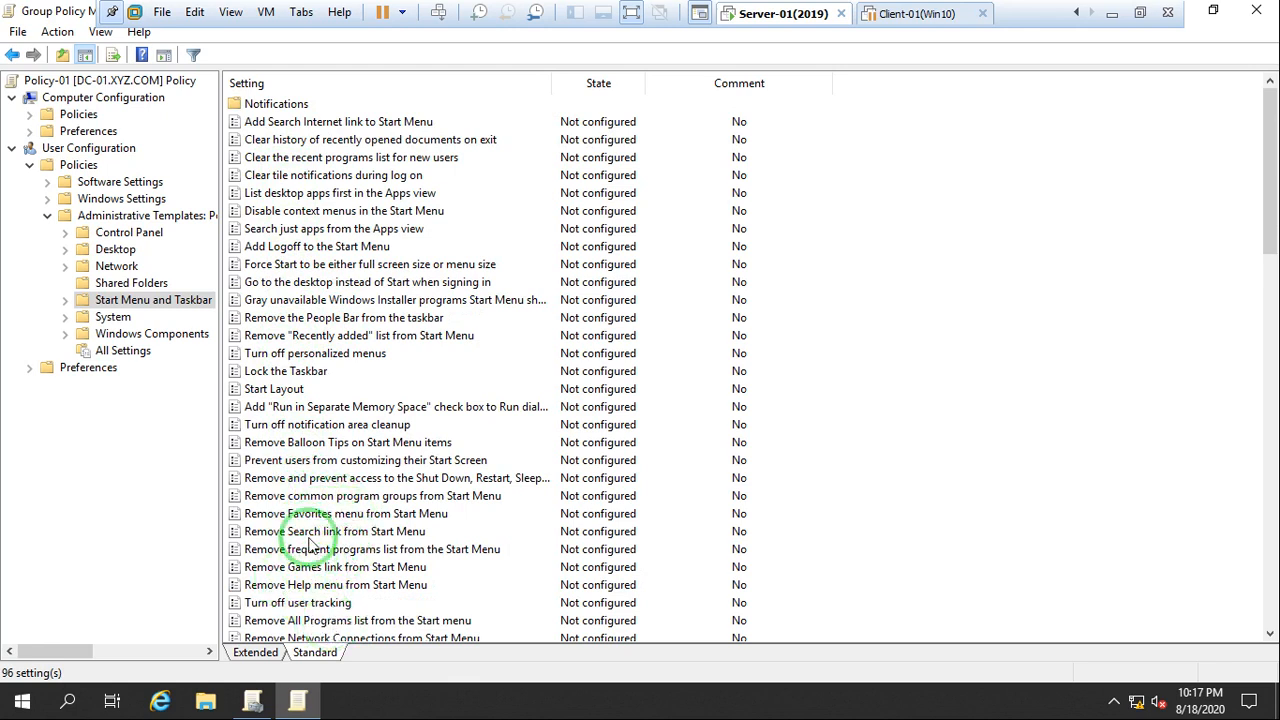
# Set the Remove Run menu from Start Menu policy to Enabled under the user Start Menu and Taskbar templates and apply it
pyautogui.click(65, 300)
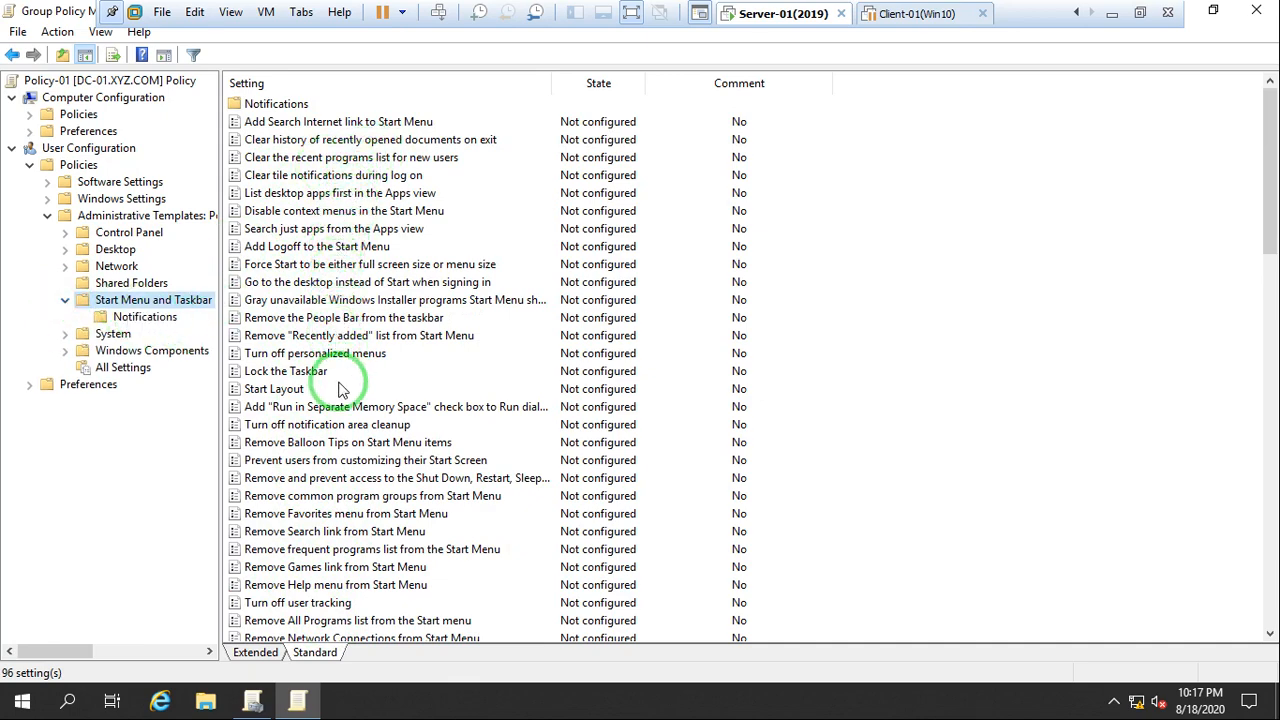
pyautogui.scroll(-2, 338, 389)
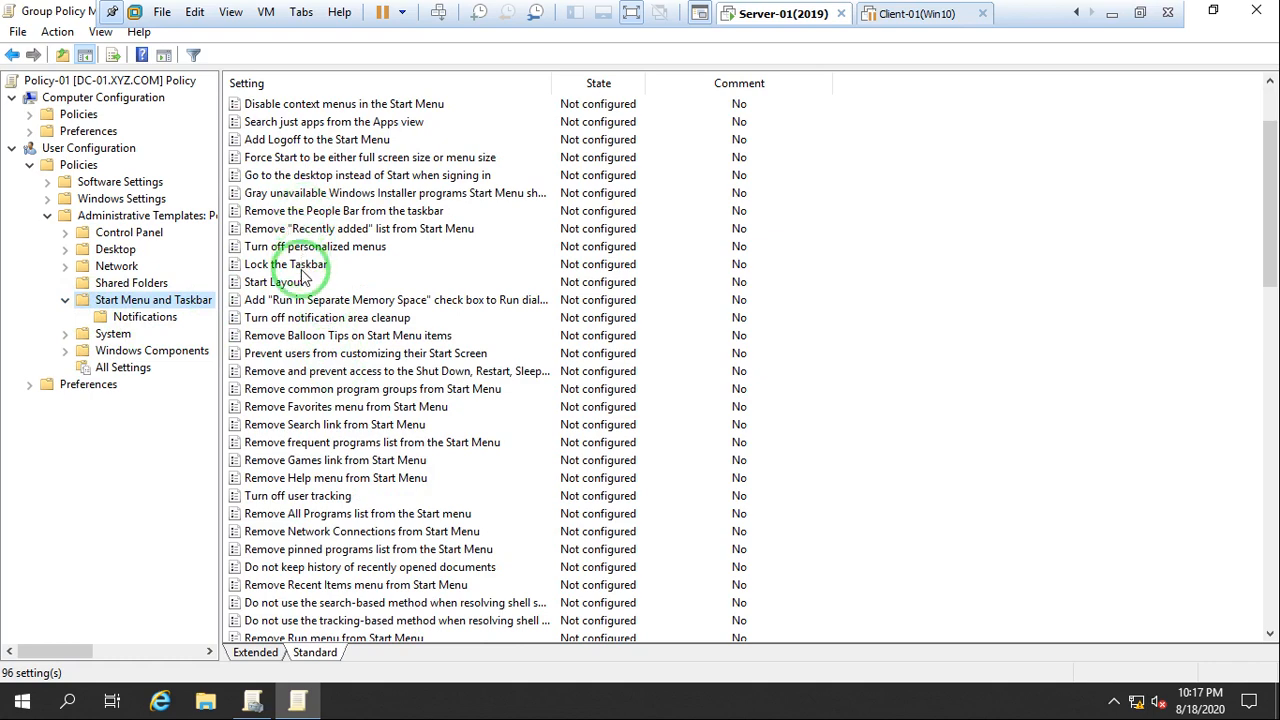
pyautogui.scroll(-1, 290, 345)
pyautogui.scroll(-1, 322, 380)
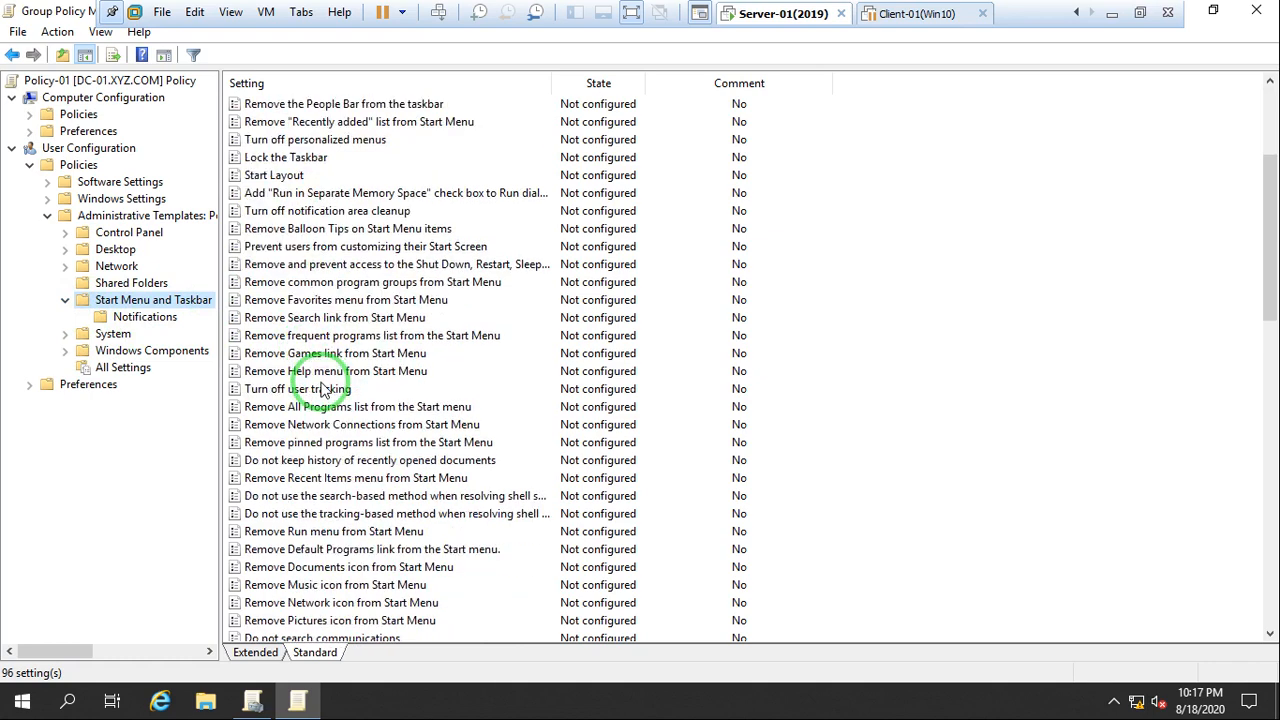
pyautogui.scroll(-1, 337, 445)
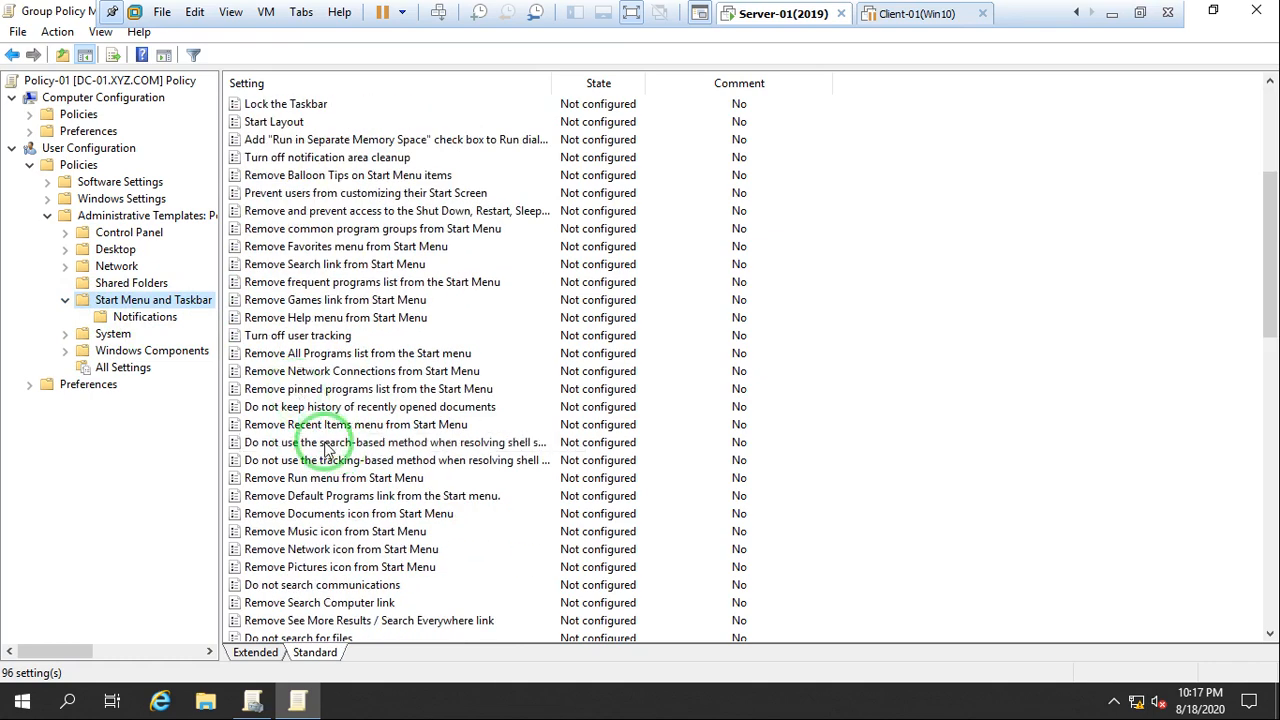
pyautogui.click(318, 480)
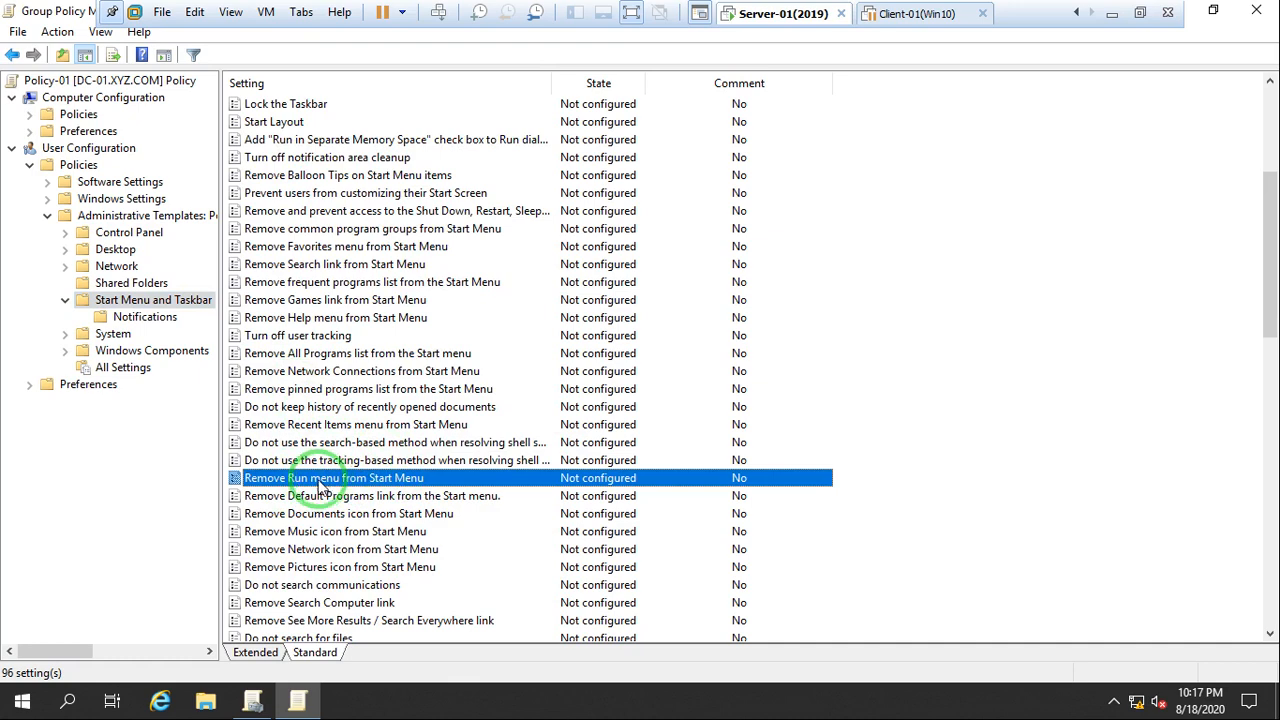
pyautogui.doubleClick(75, 12)
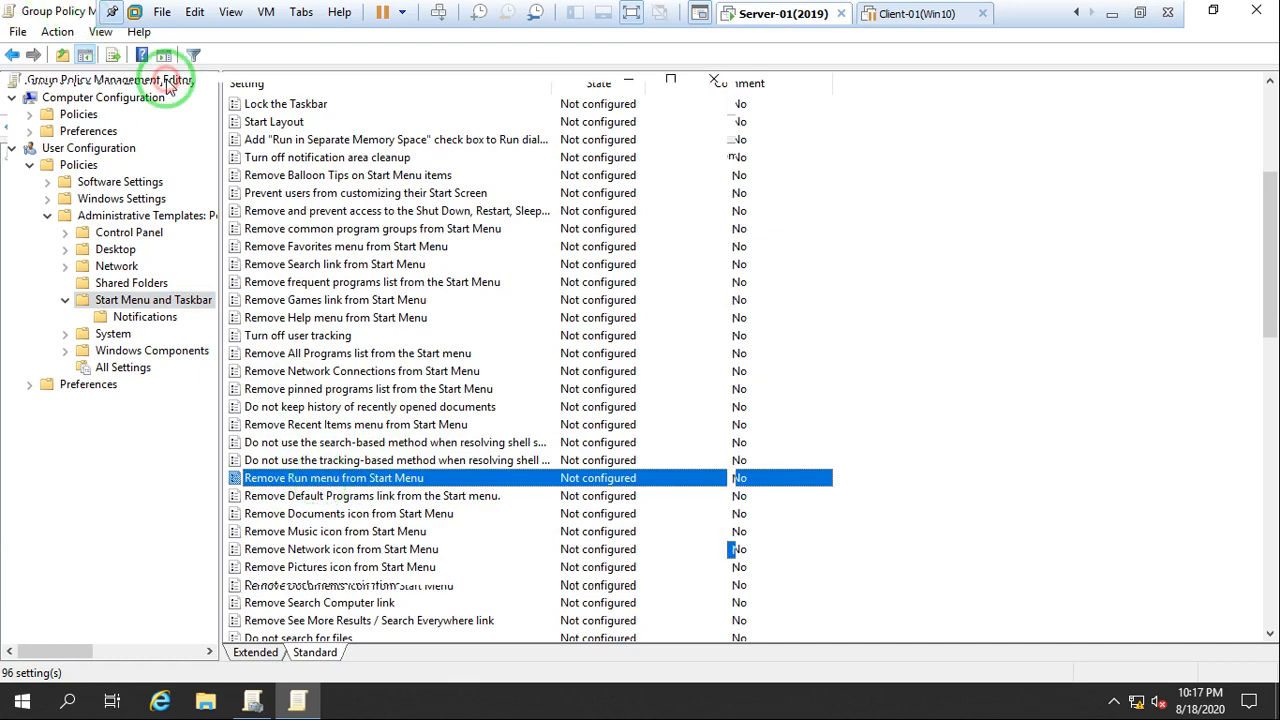
pyautogui.scroll(-2, 489, 313)
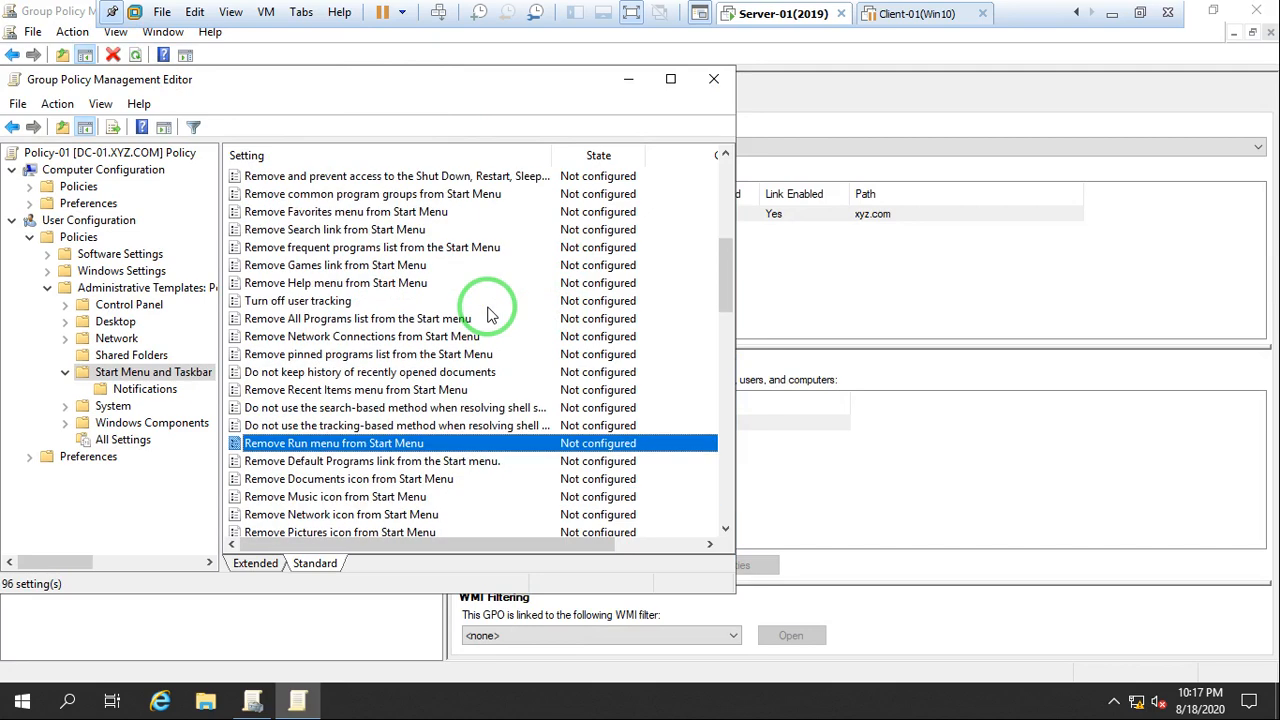
pyautogui.moveTo(312, 79); pyautogui.dragTo(515, 92)
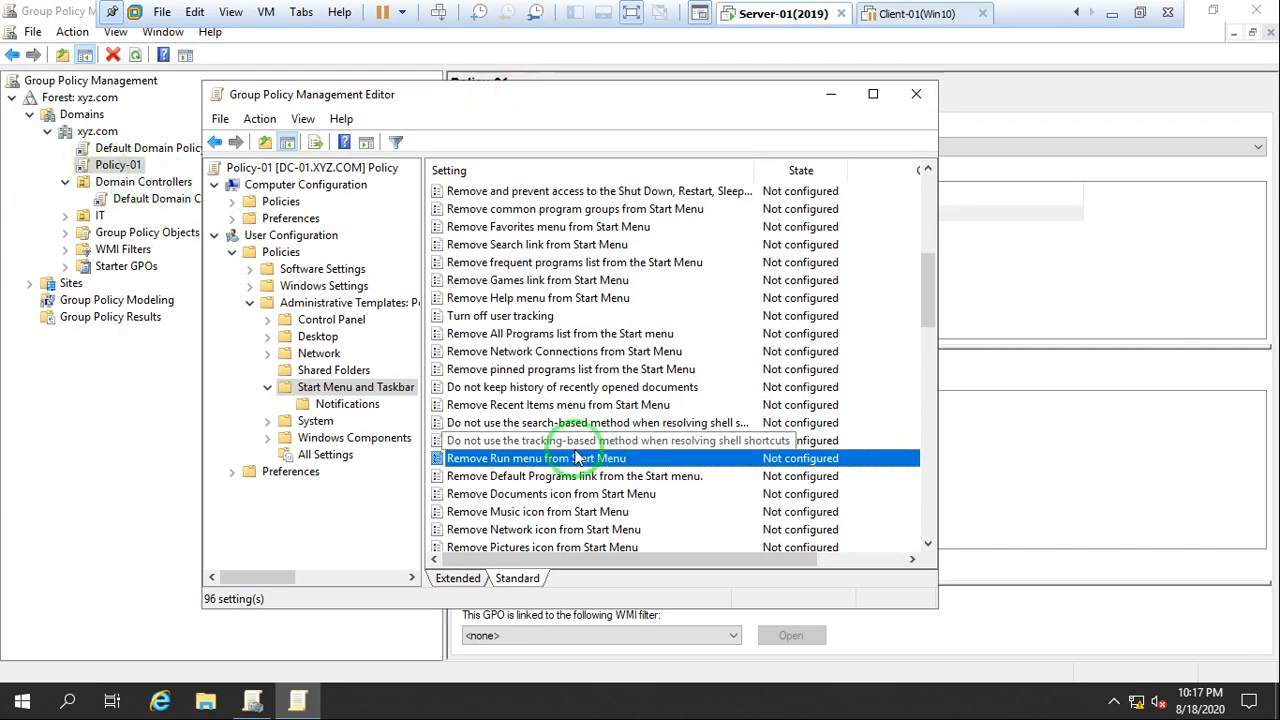
pyautogui.rightClick(546, 460)
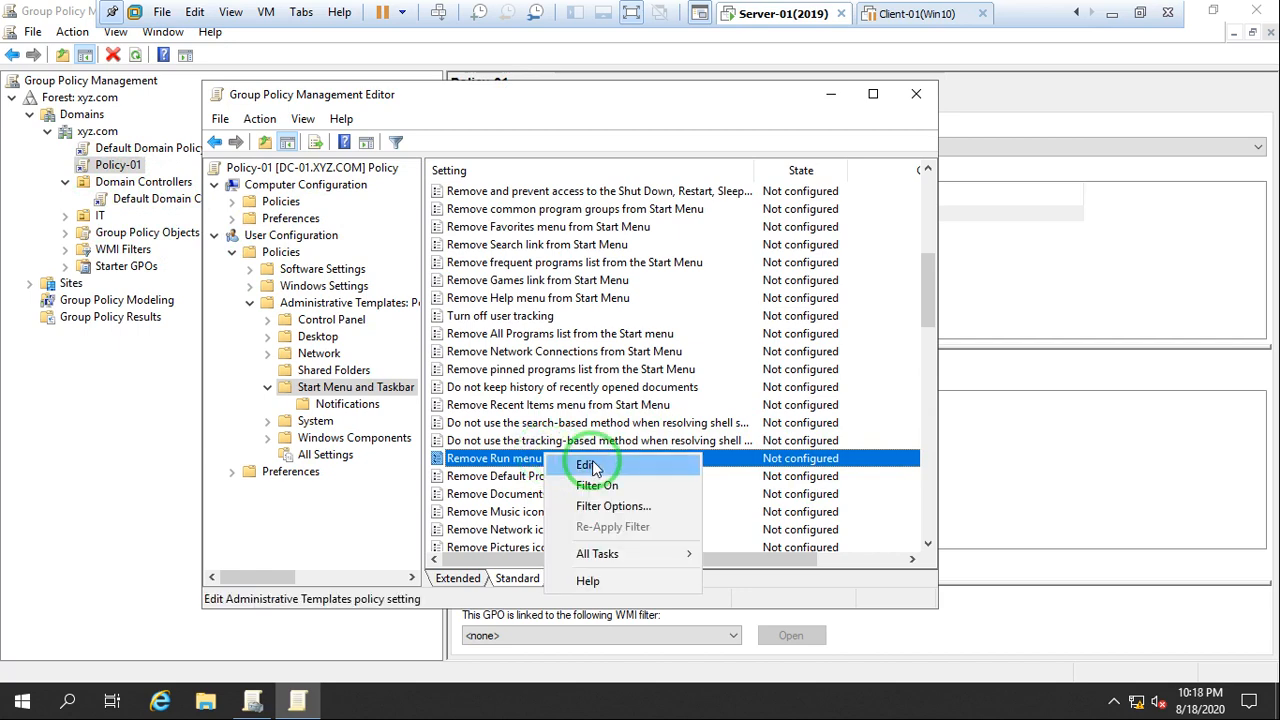
pyautogui.click(598, 466)
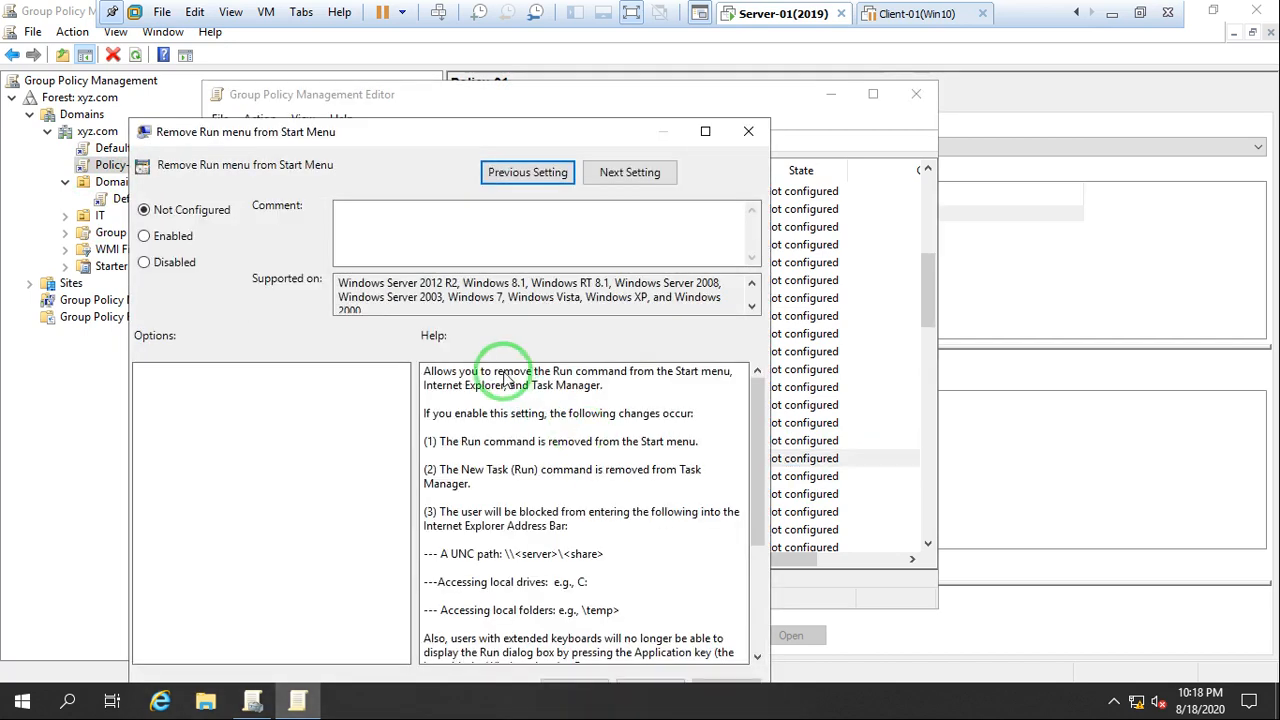
pyautogui.click(177, 238)
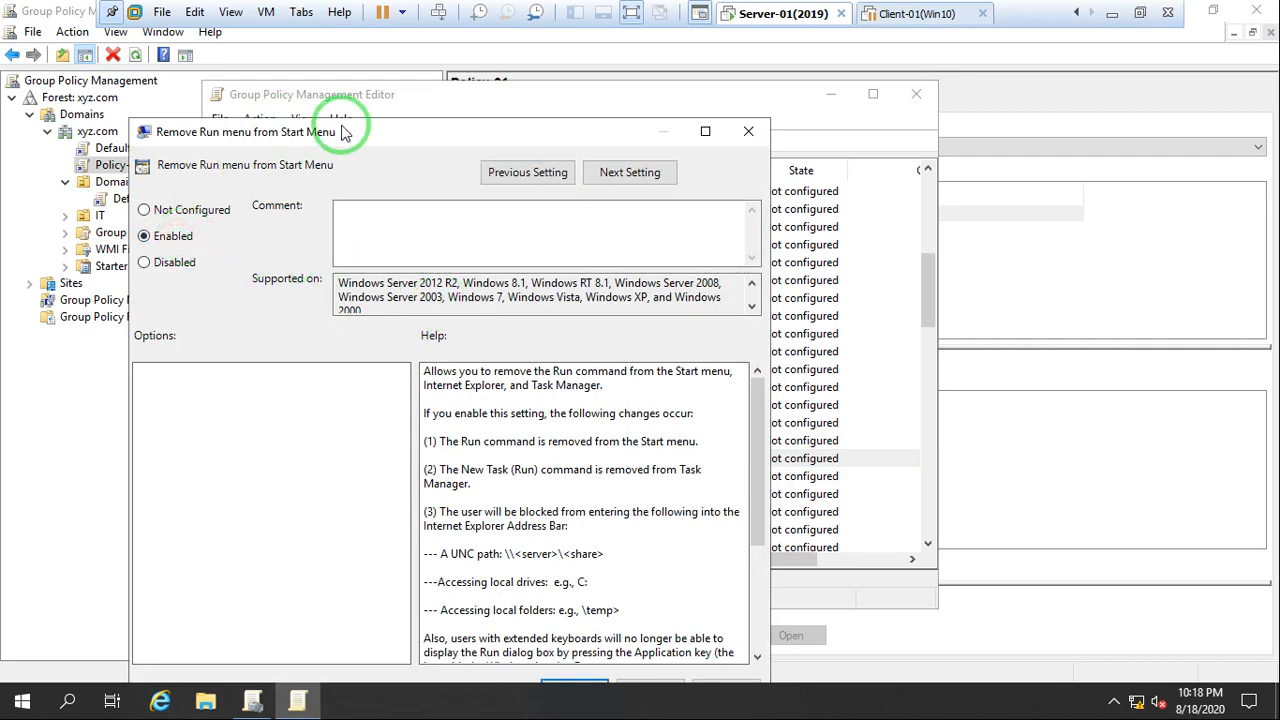
pyautogui.moveTo(383, 71); pyautogui.dragTo(371, 34)
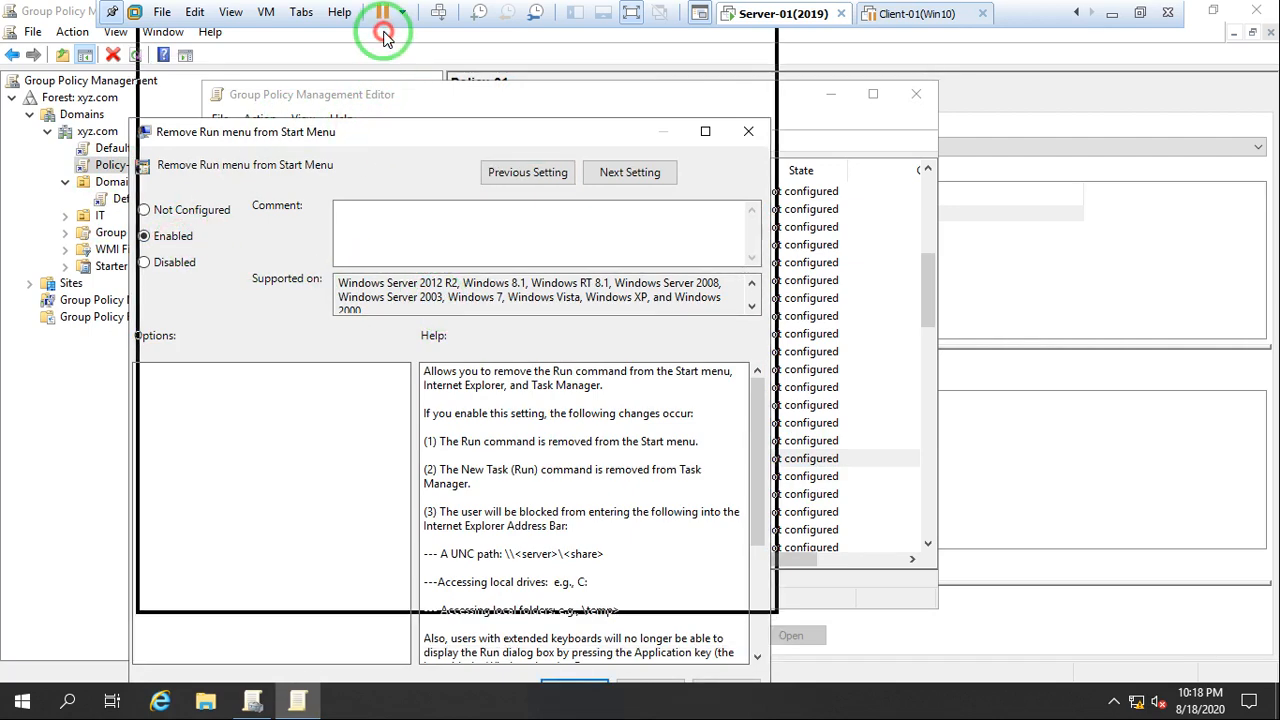
pyautogui.click(730, 591)
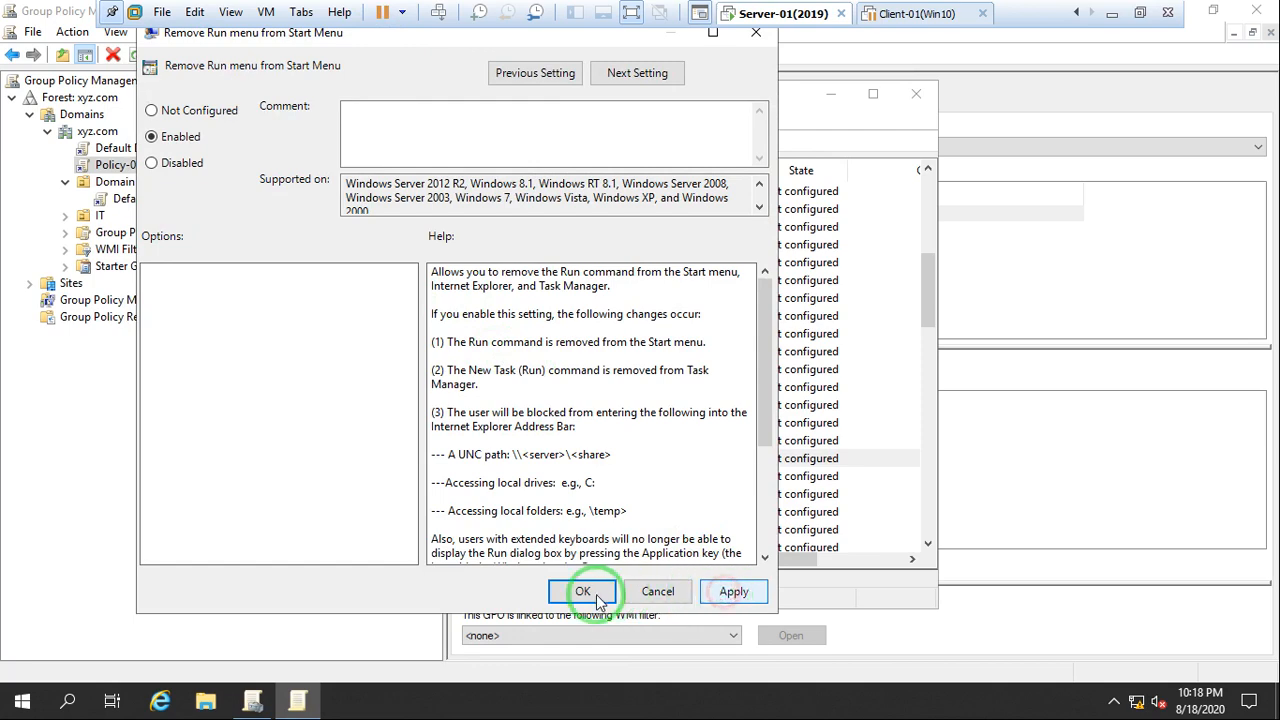
pyautogui.click(571, 592)
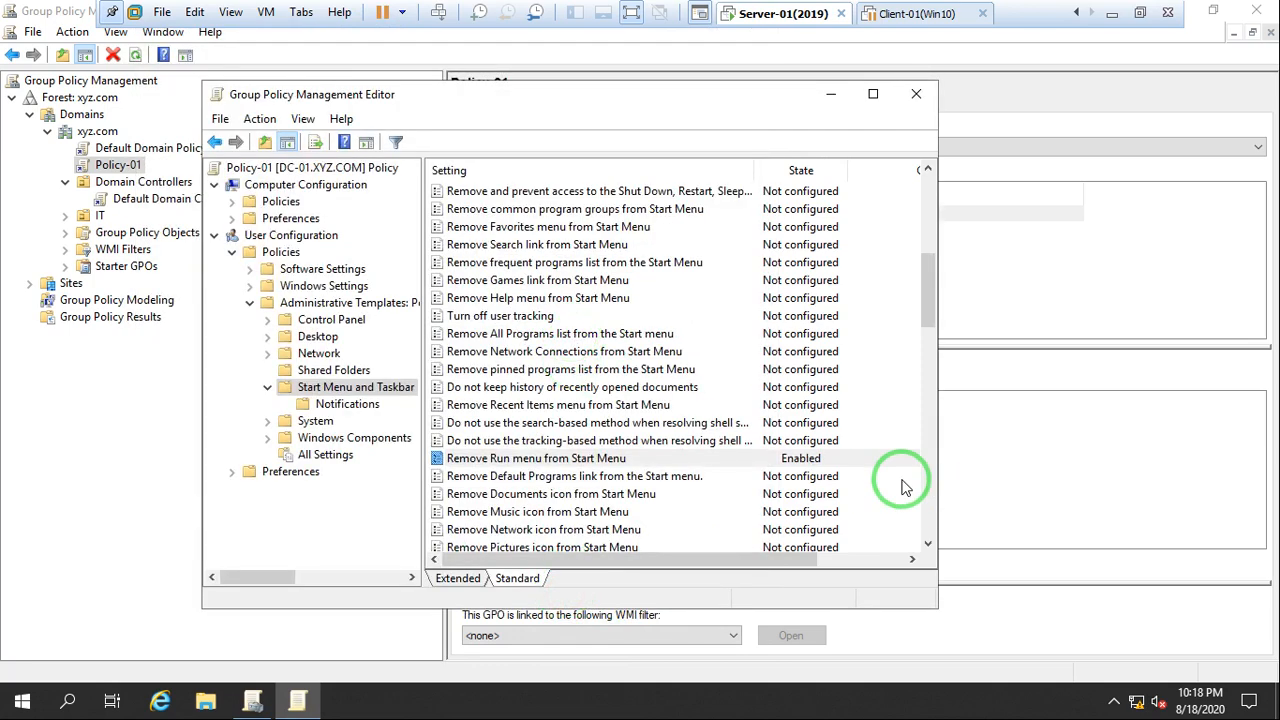
# Close the policy editor for Policy-01 and the Group Policy Management console
pyautogui.click(790, 460)
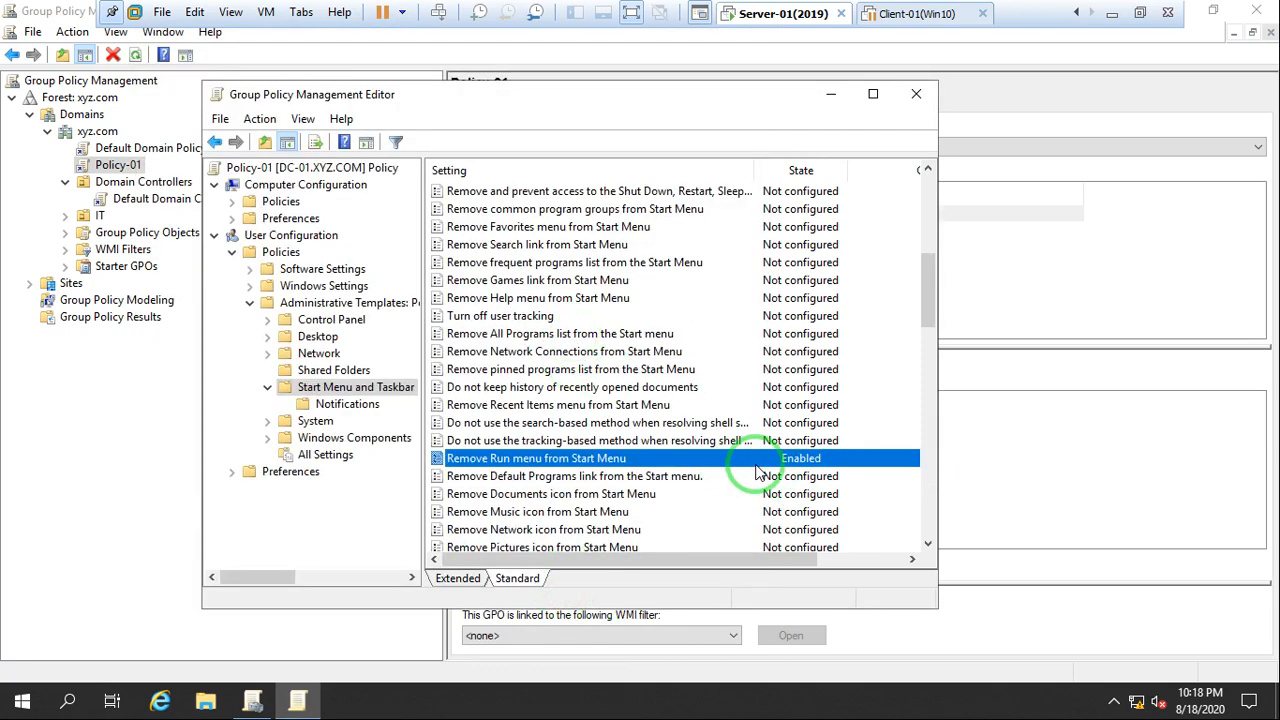
pyautogui.click(916, 96)
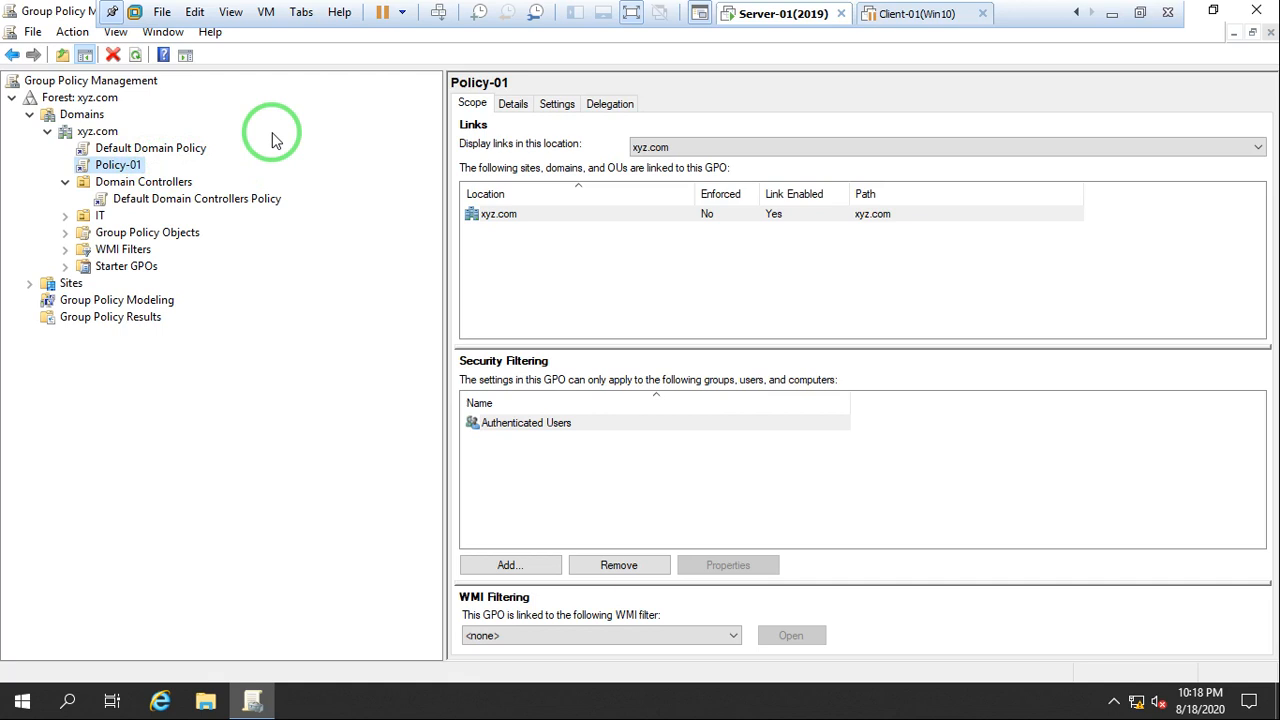
pyautogui.click(1258, 12)
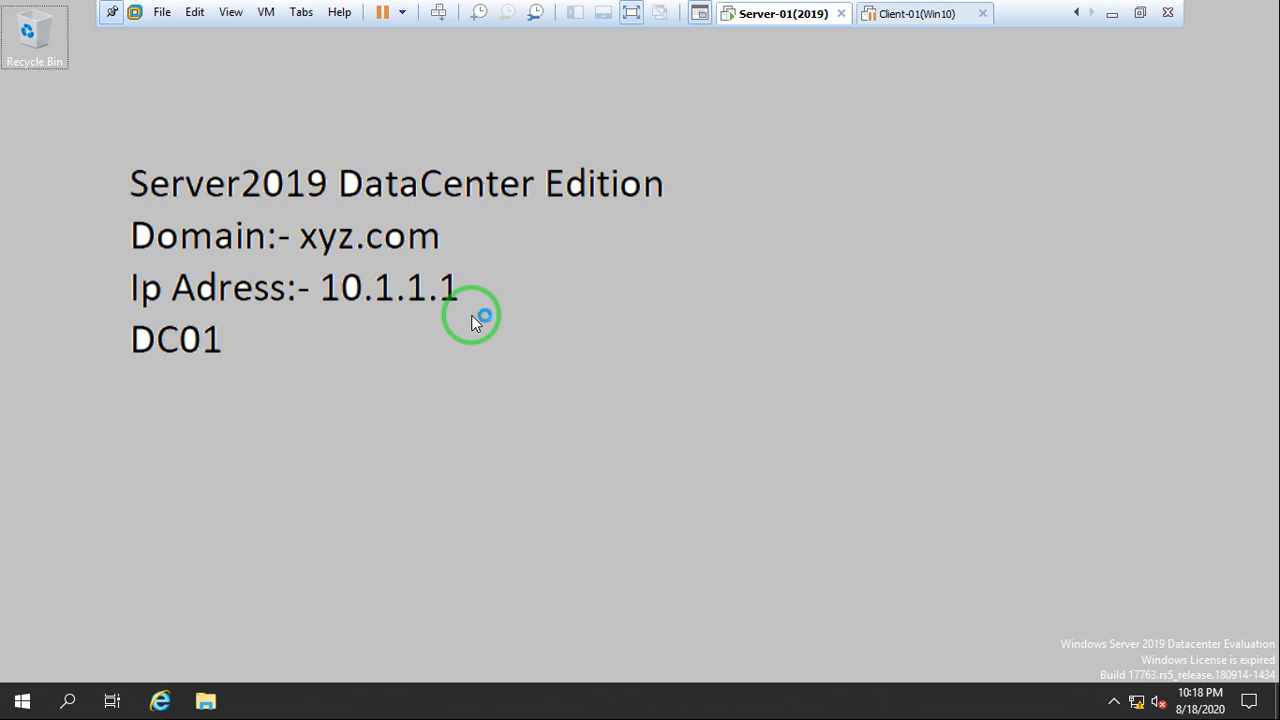
# Force a Group Policy refresh with gpupdate /force and try to open the Run dialog to test the restriction
pyautogui.press('super+r')
pyautogui.write('gpup')
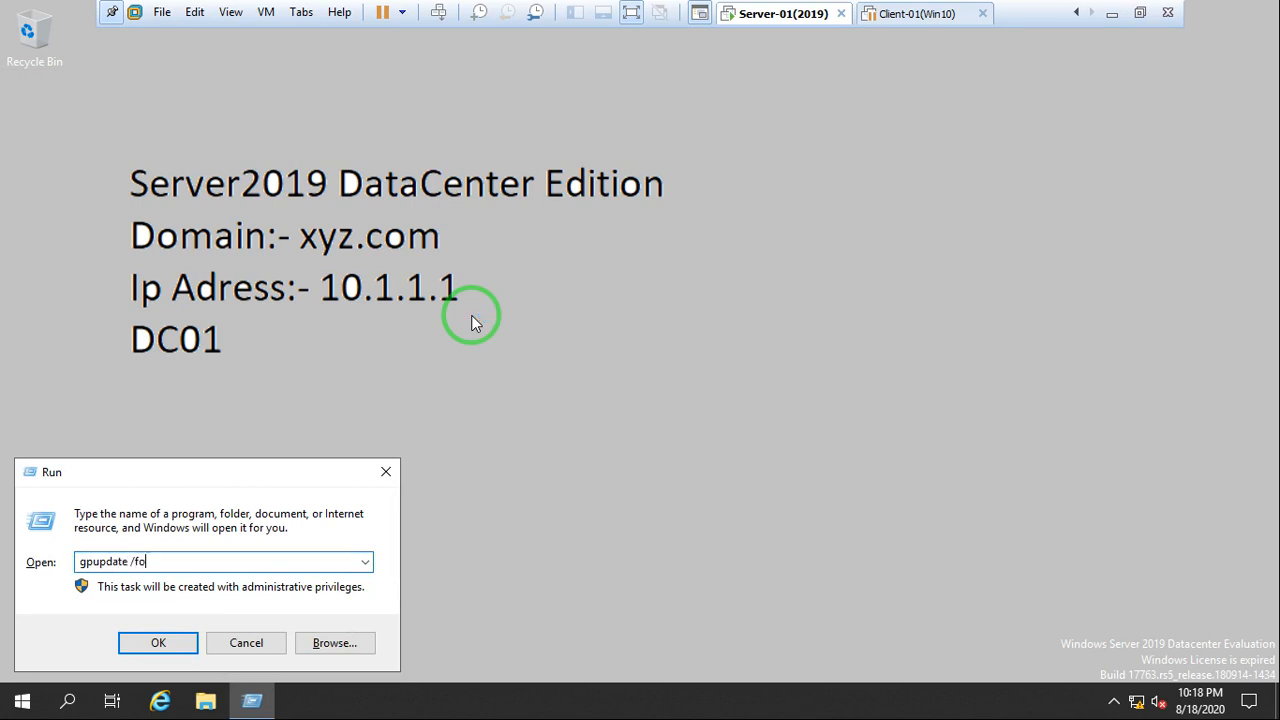
pyautogui.write('date /force')
pyautogui.press('Return')
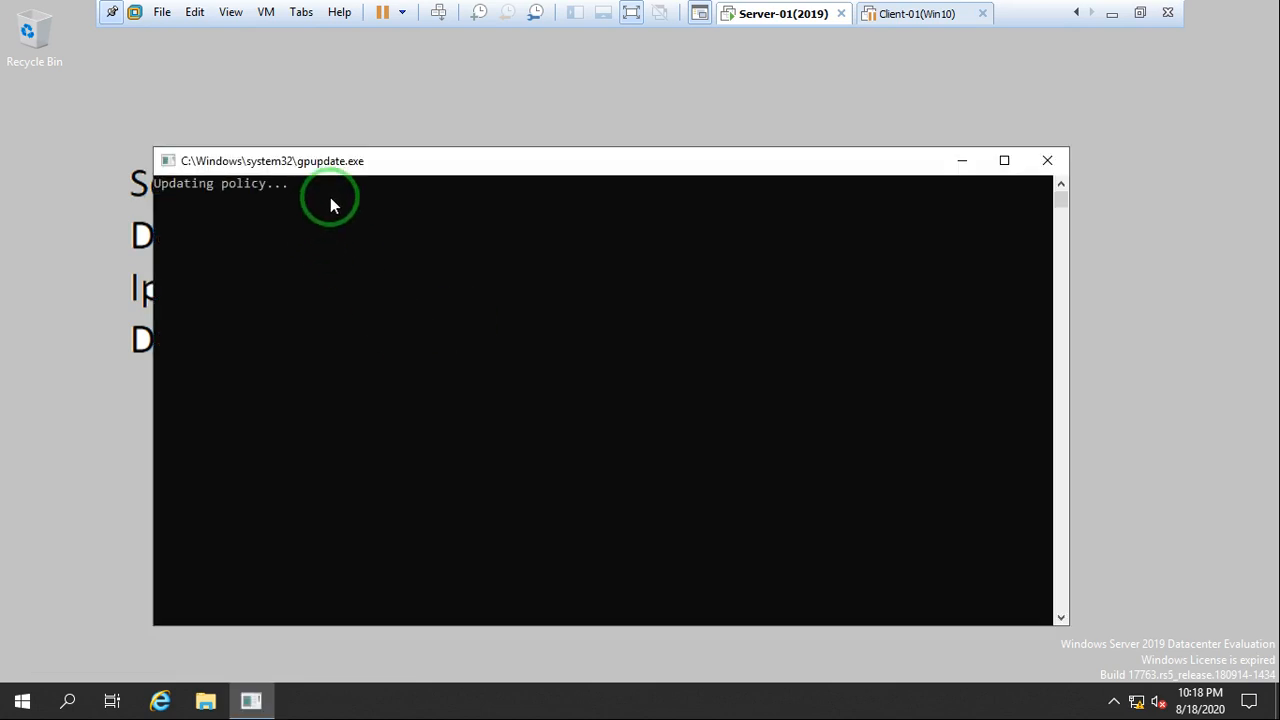
pyautogui.moveTo(337, 163); pyautogui.dragTo(303, 129)
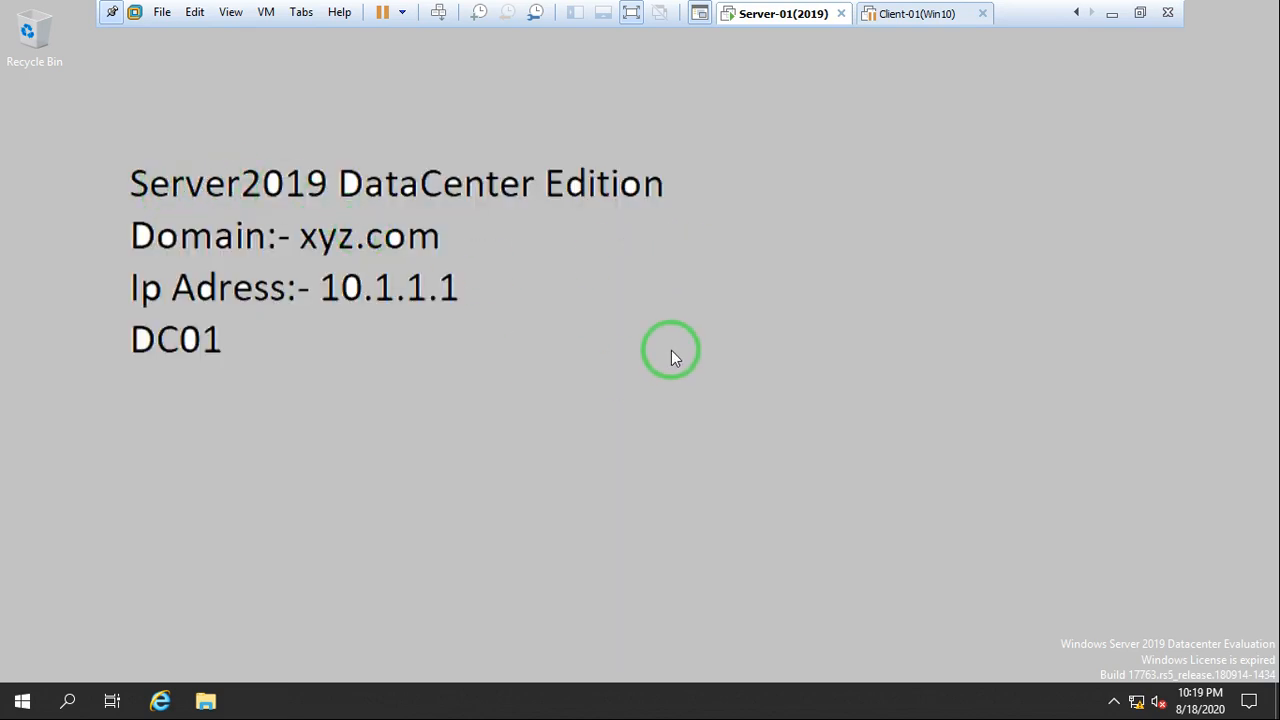
pyautogui.press('super+r')
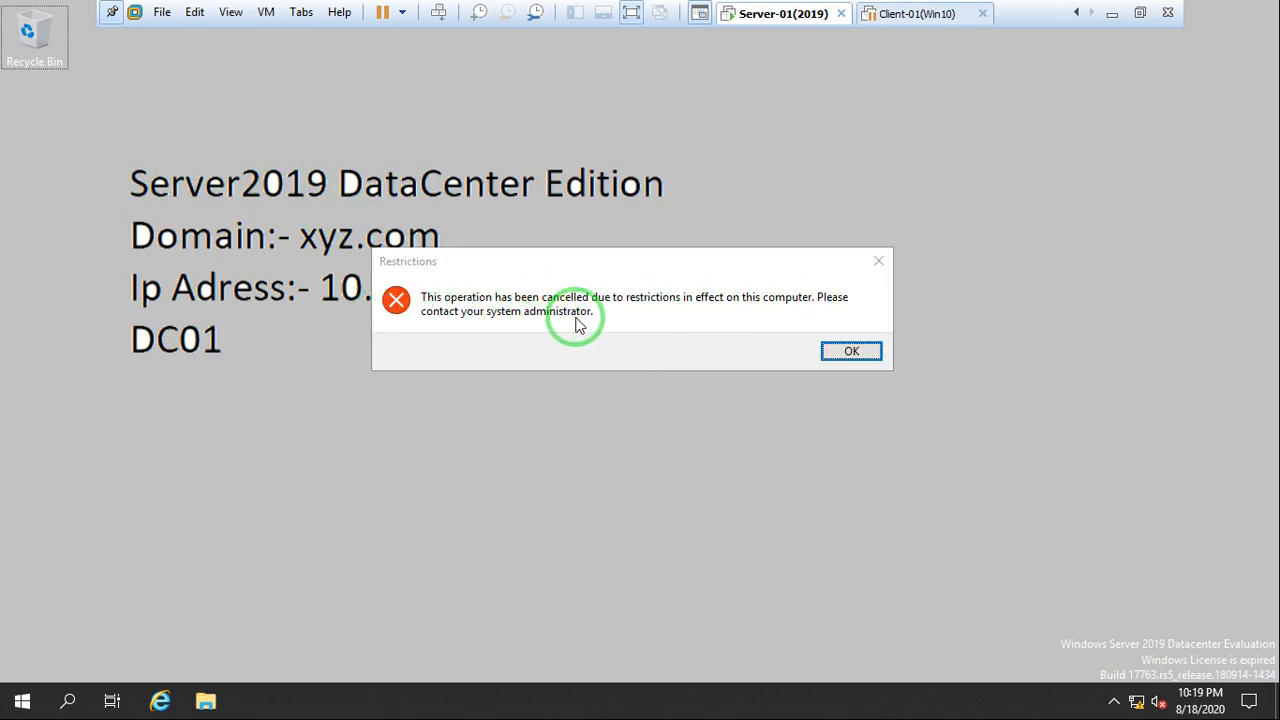
pyautogui.click(849, 350)
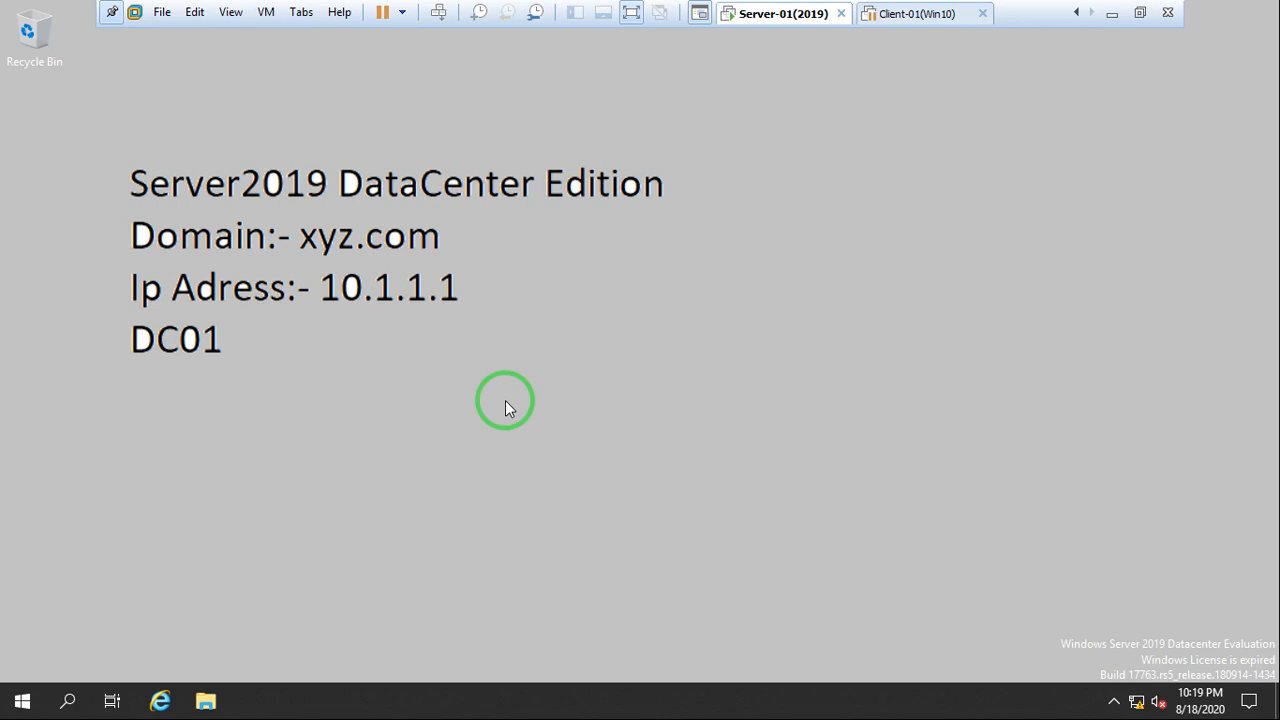
# Open Active Directory Users and Computers and display the contents of the IT organizational unit
pyautogui.click(21, 700)
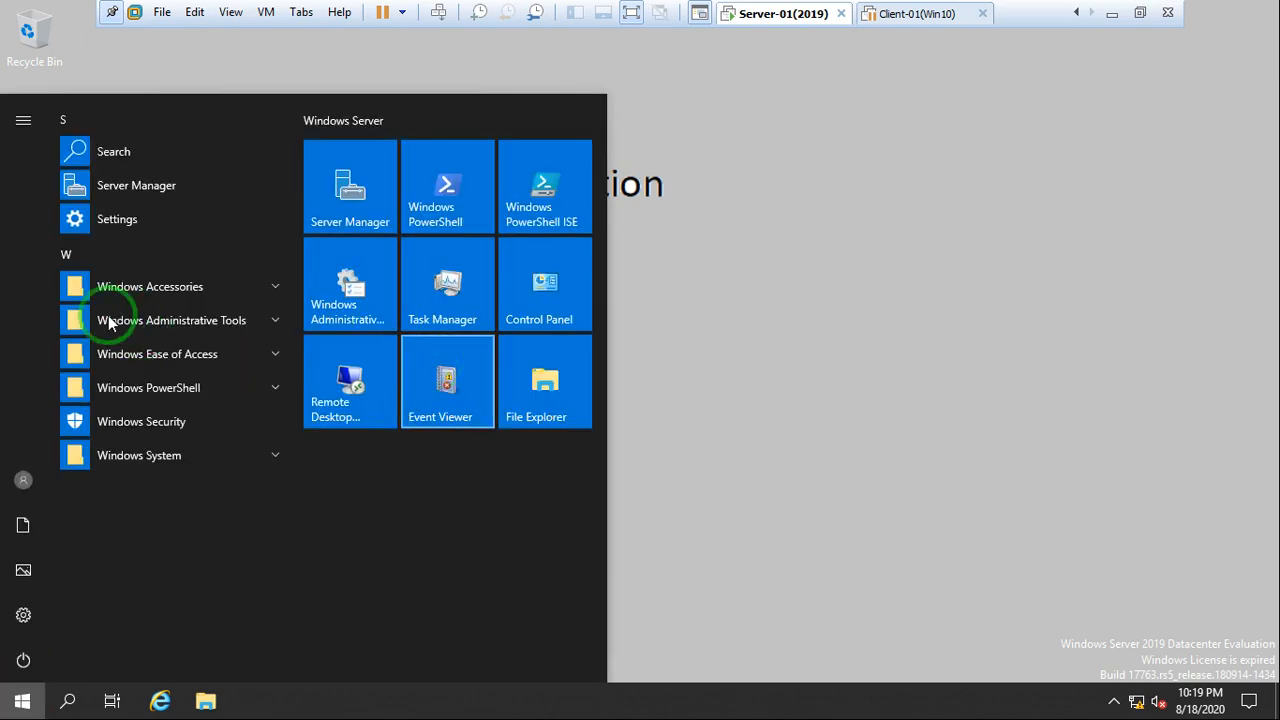
pyautogui.click(150, 320)
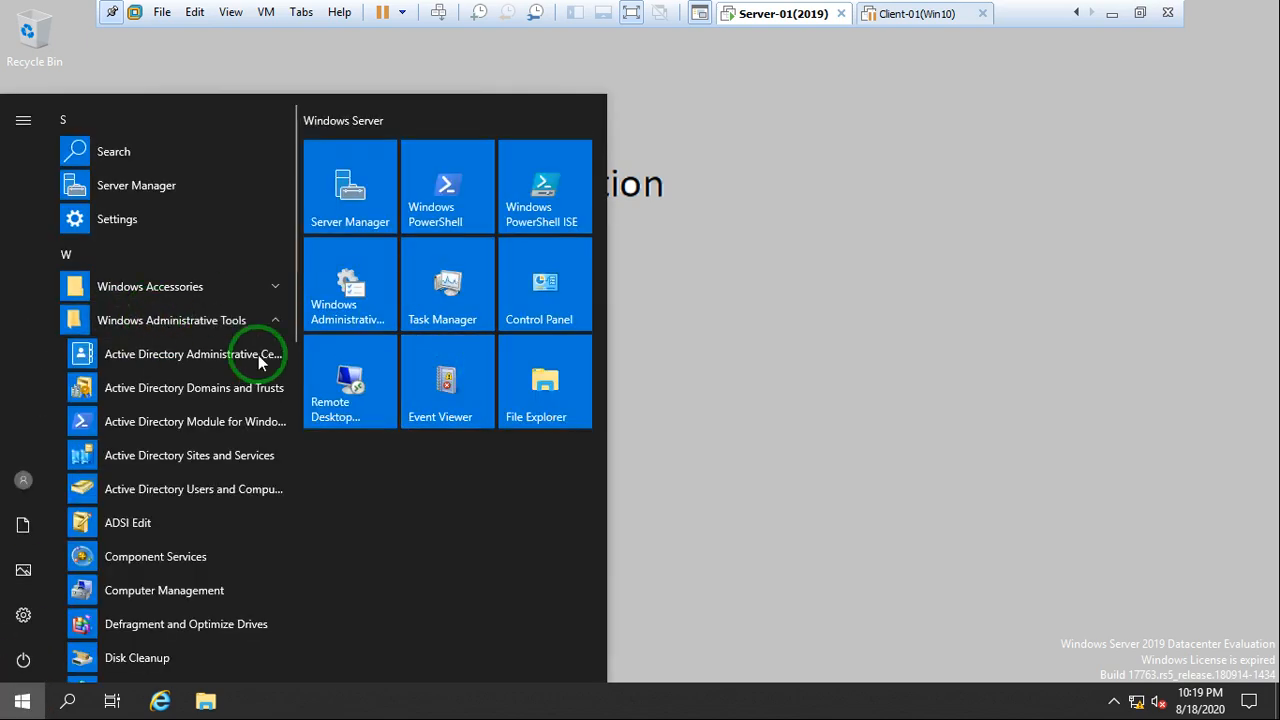
pyautogui.click(216, 490)
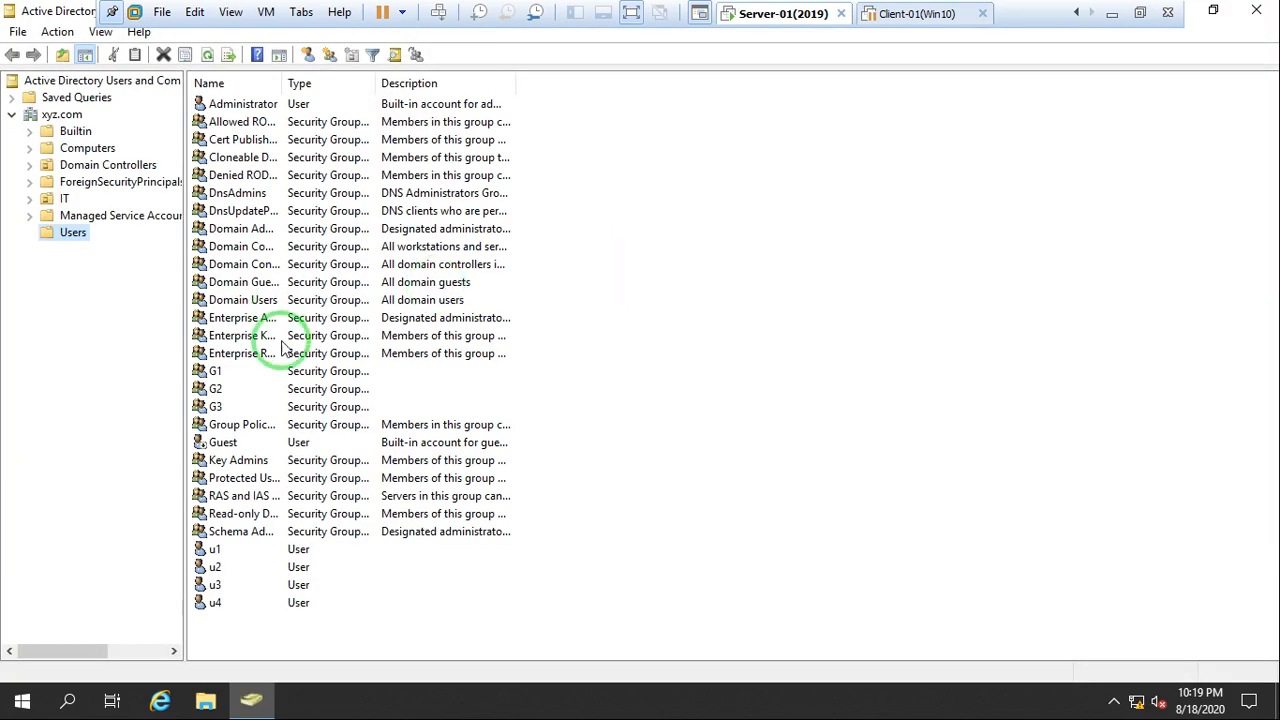
pyautogui.click(60, 198)
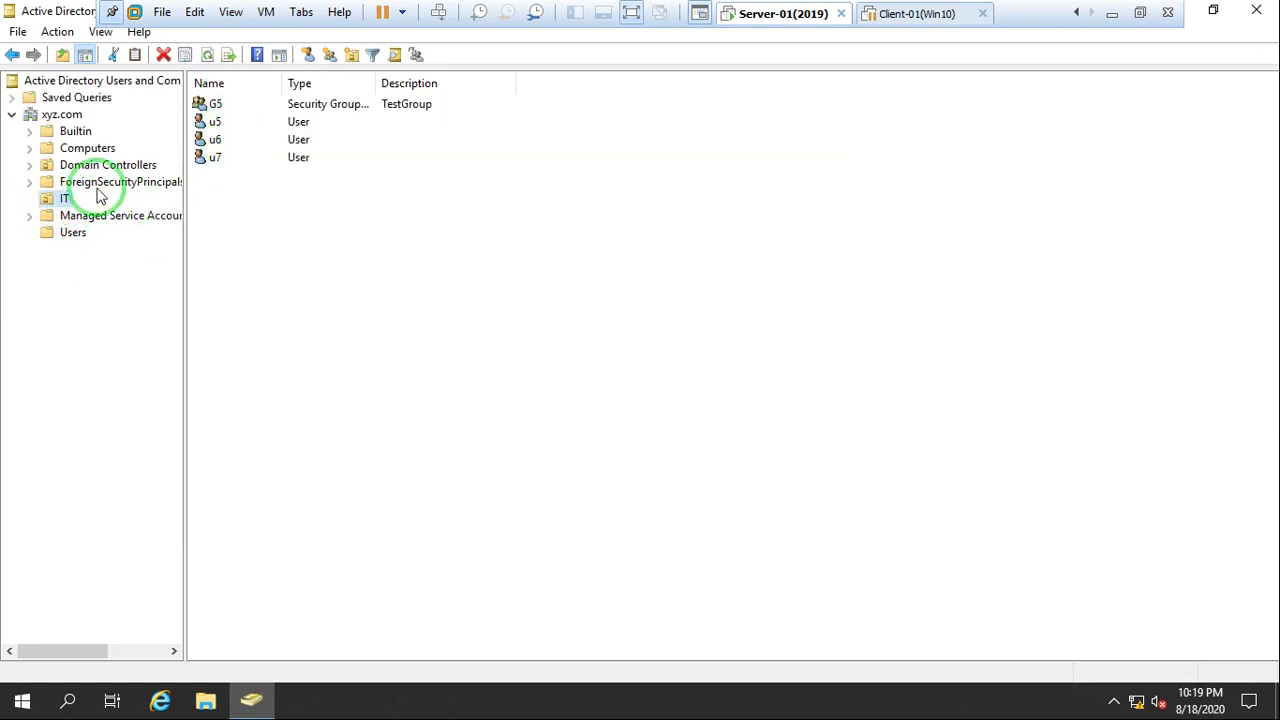
# Move the G5 security group from the IT organizational unit into the Users container
pyautogui.click(215, 105)
pyautogui.rightClick(215, 105)
pyautogui.click(268, 137)
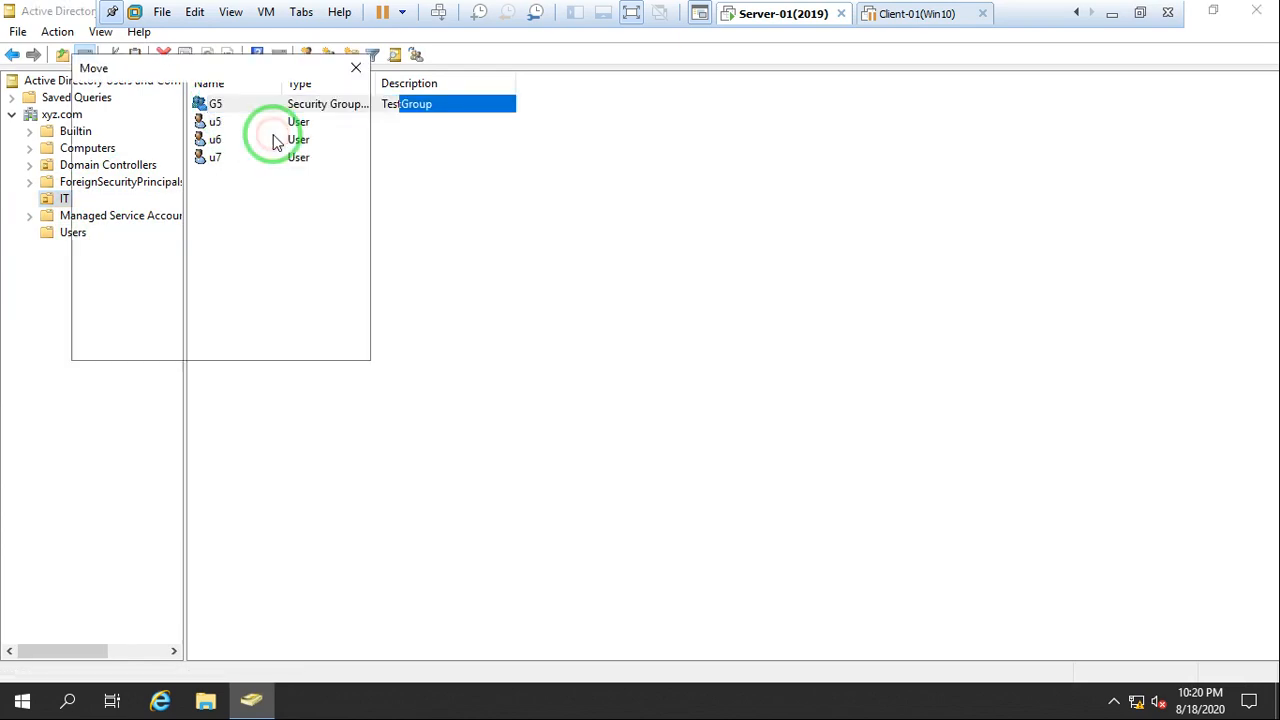
pyautogui.click(153, 242)
pyautogui.click(236, 345)
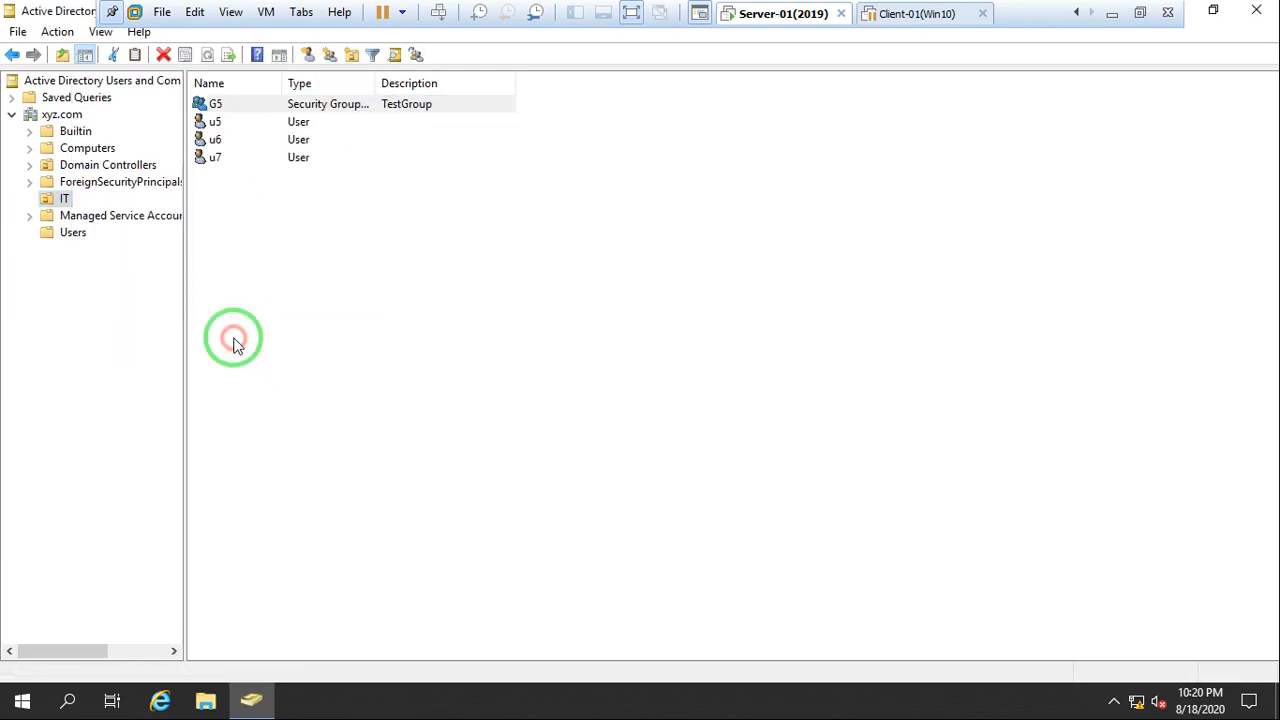
# Move user accounts u1, u2, u3 and u4 from the Users container into the IT organizational unit
pyautogui.click(70, 233)
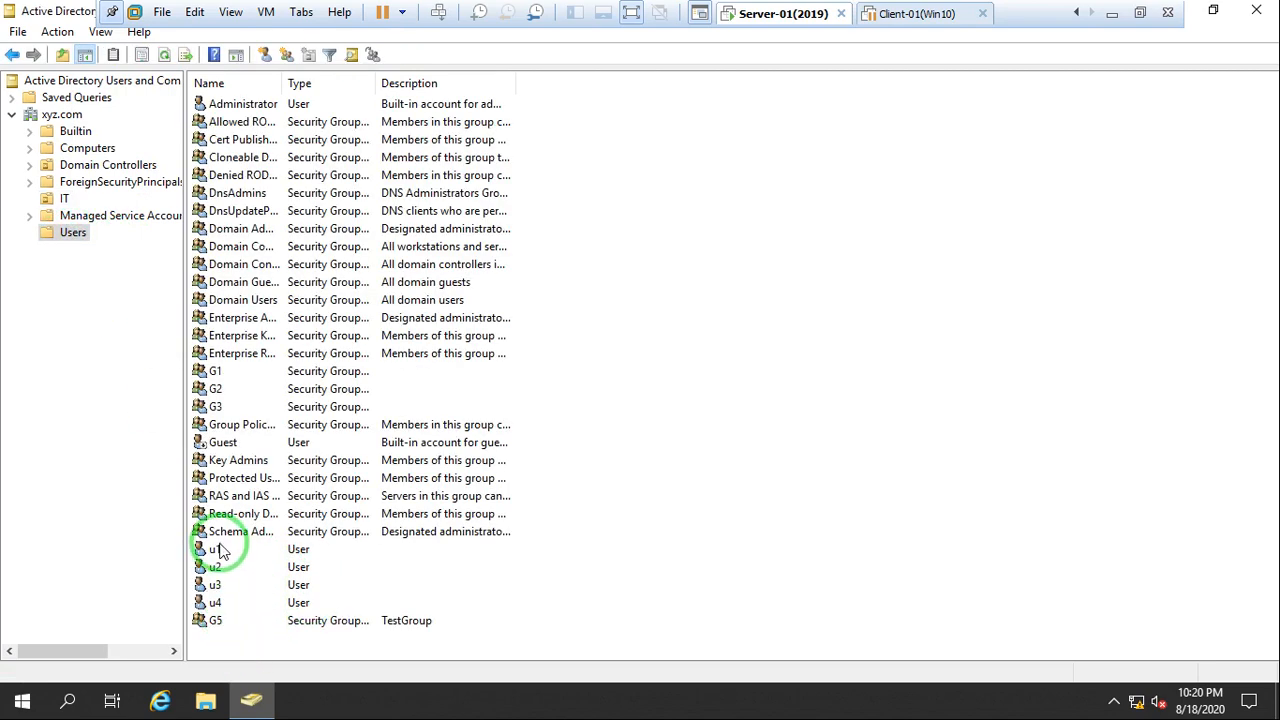
pyautogui.moveTo(220, 549); pyautogui.dragTo(210, 602)
pyautogui.rightClick(210, 562)
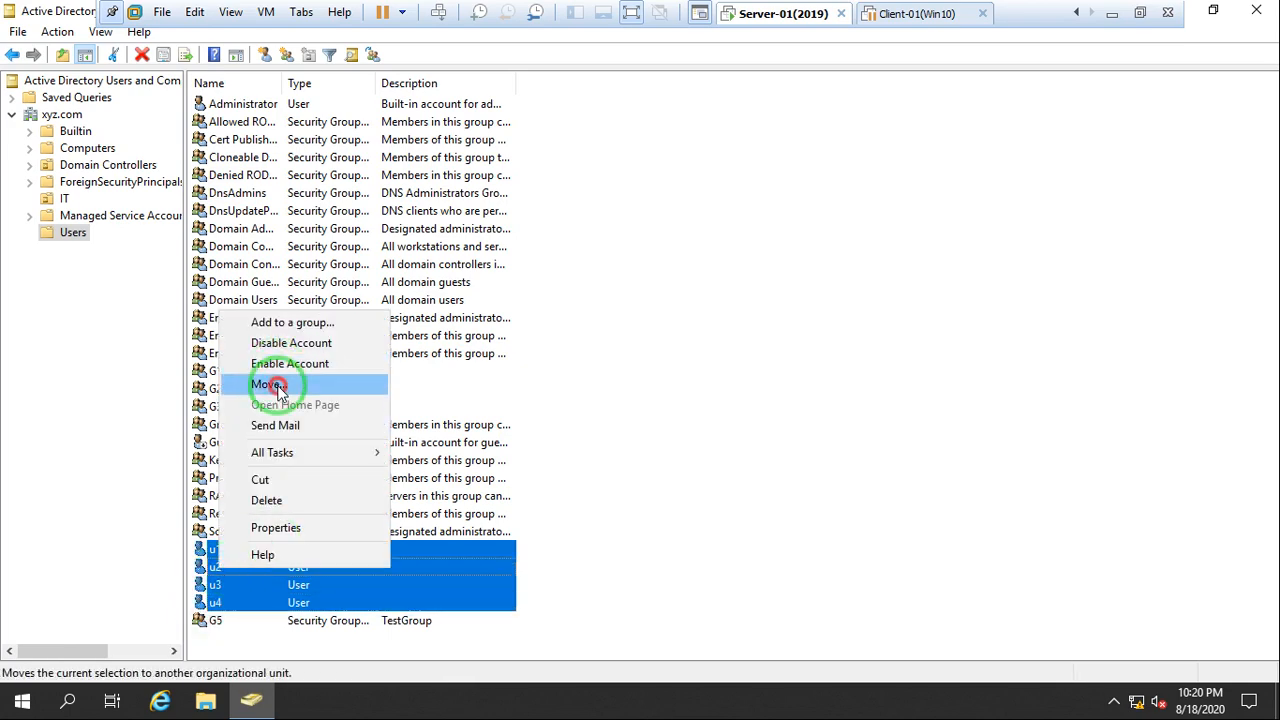
pyautogui.click(268, 385)
pyautogui.click(147, 213)
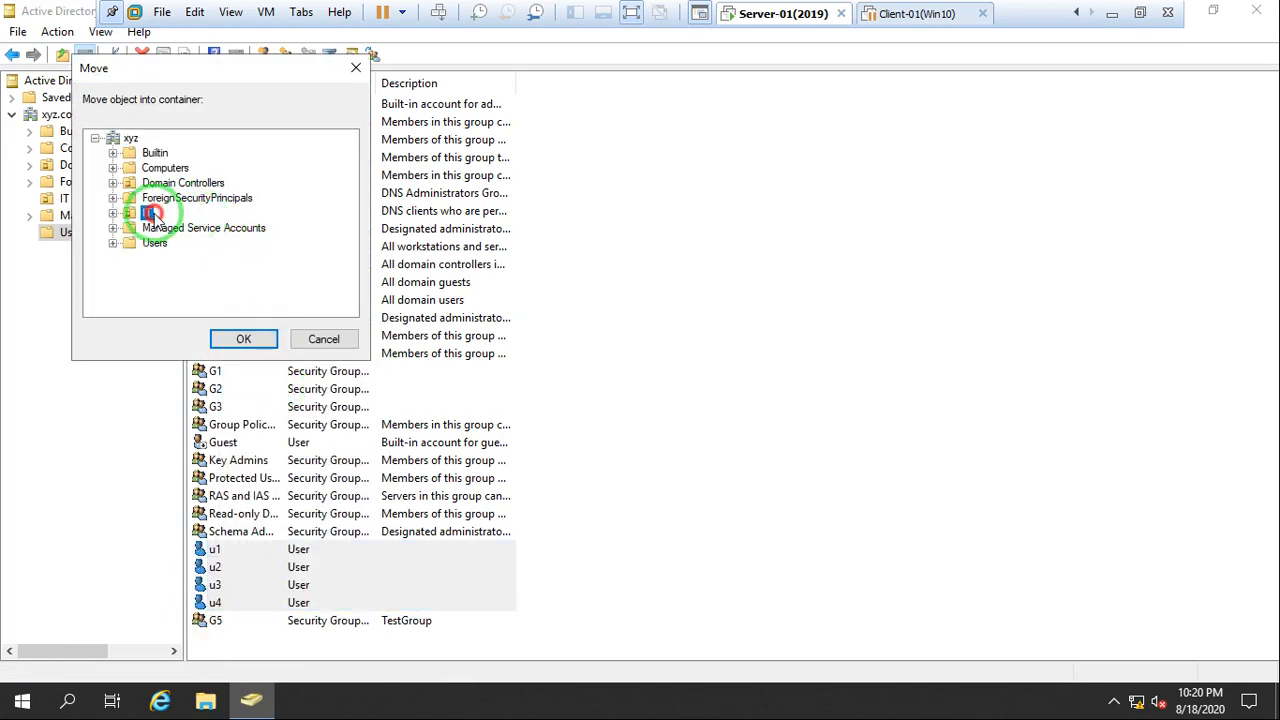
pyautogui.click(241, 337)
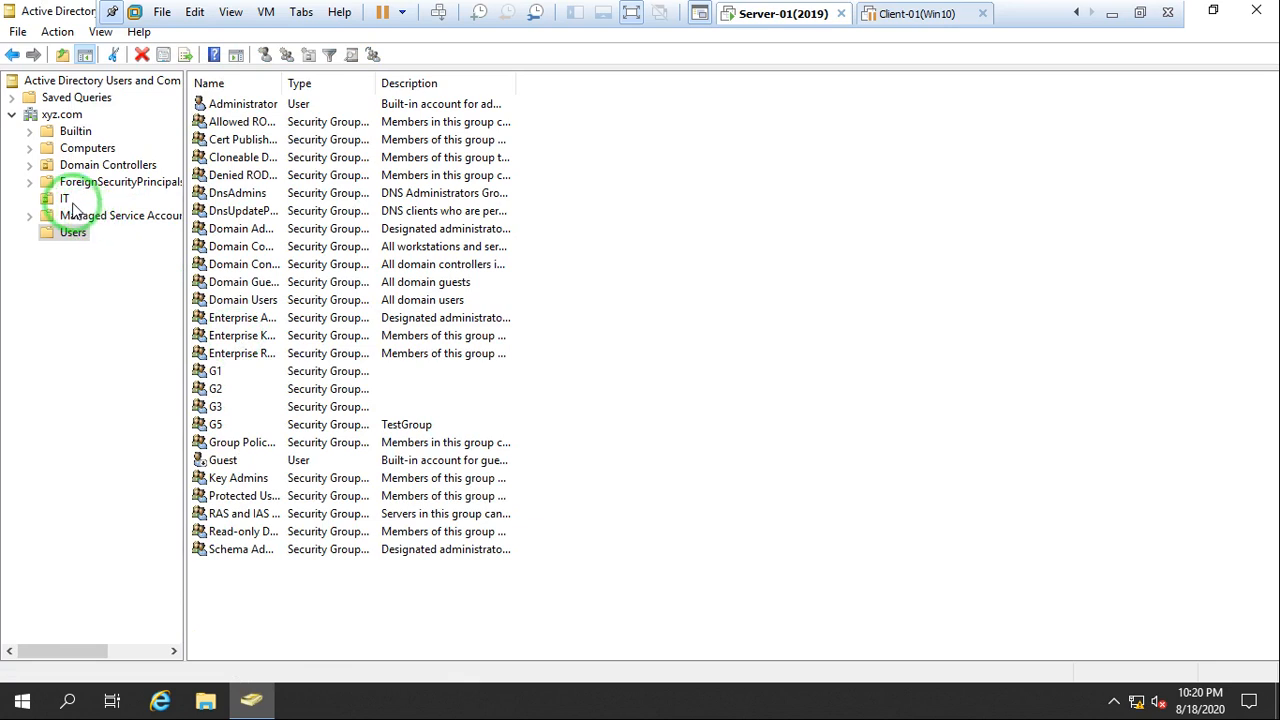
# Refresh the IT organizational unit's list of users and close Active Directory Users and Computers
pyautogui.click(64, 199)
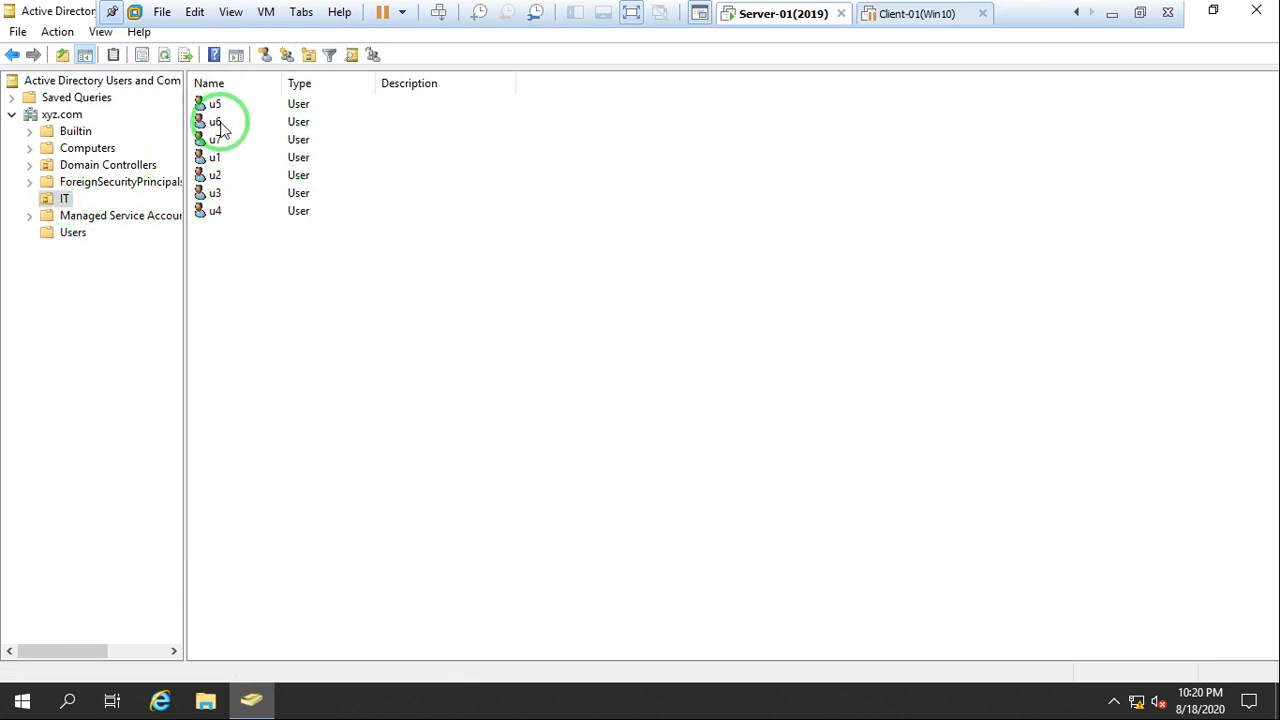
pyautogui.moveTo(215, 211); pyautogui.dragTo(490, 273)
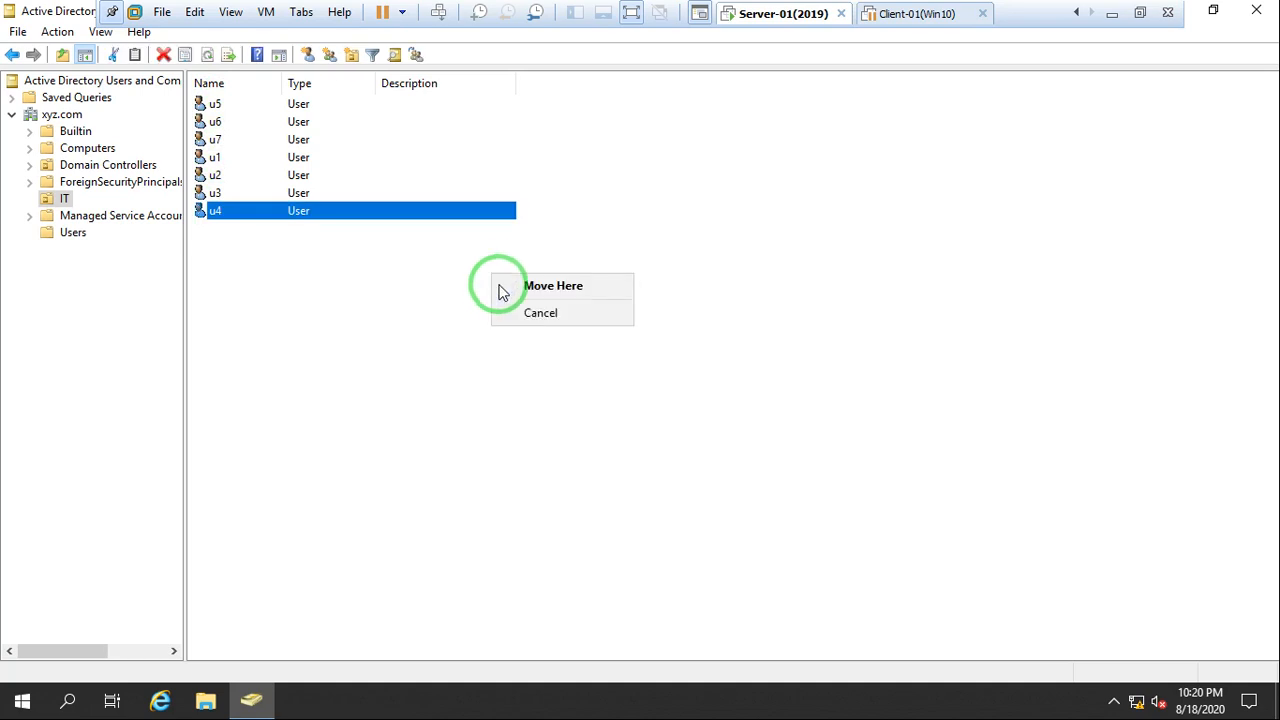
pyautogui.click(557, 390)
pyautogui.rightClick(489, 280)
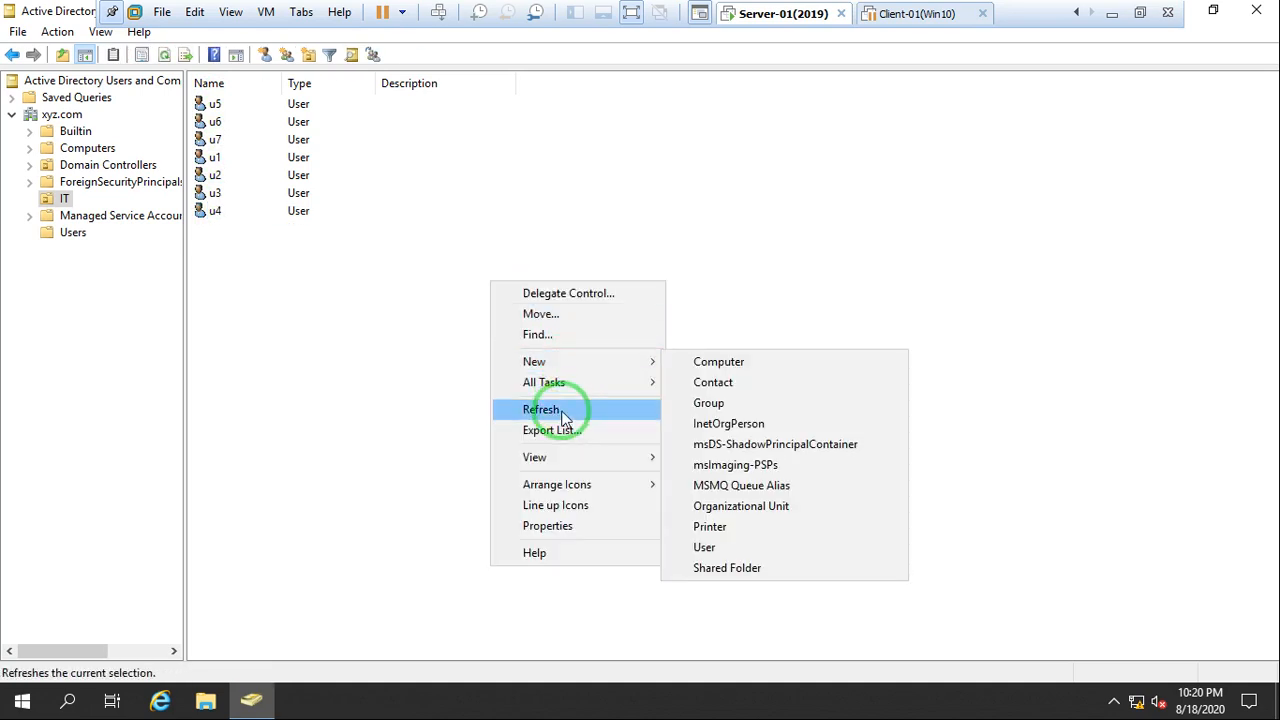
pyautogui.click(563, 418)
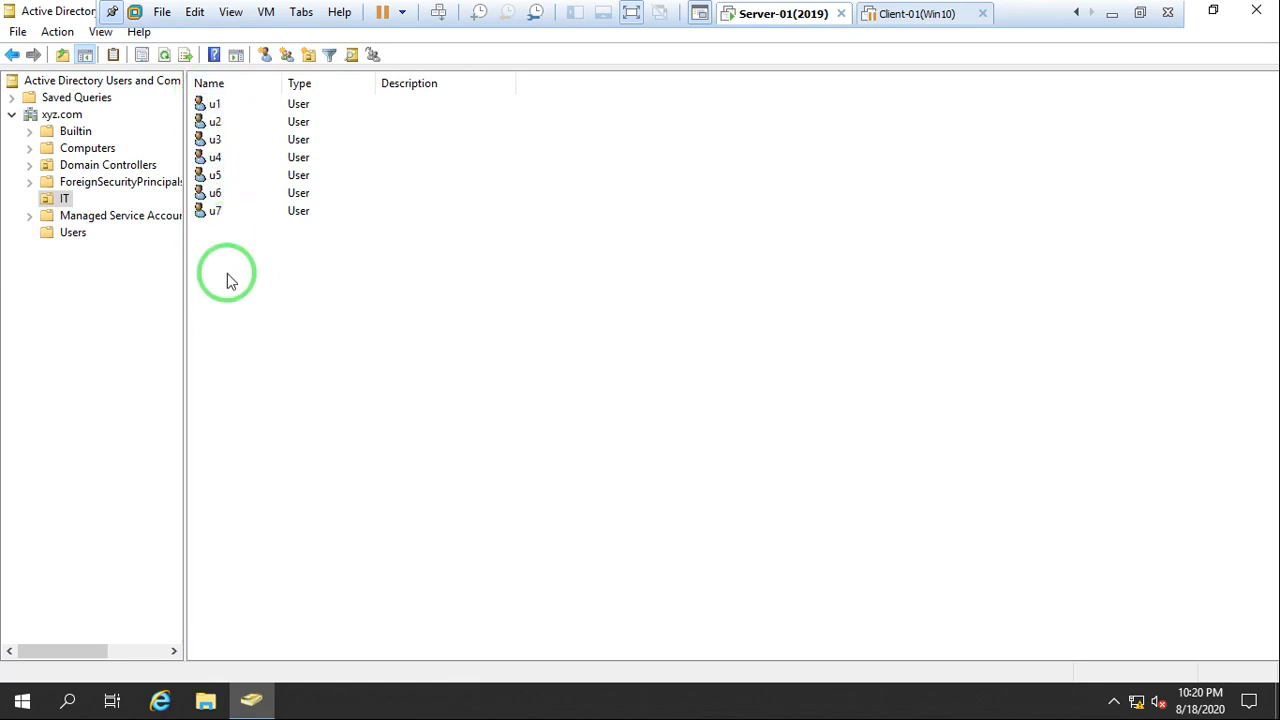
pyautogui.click(1258, 10)
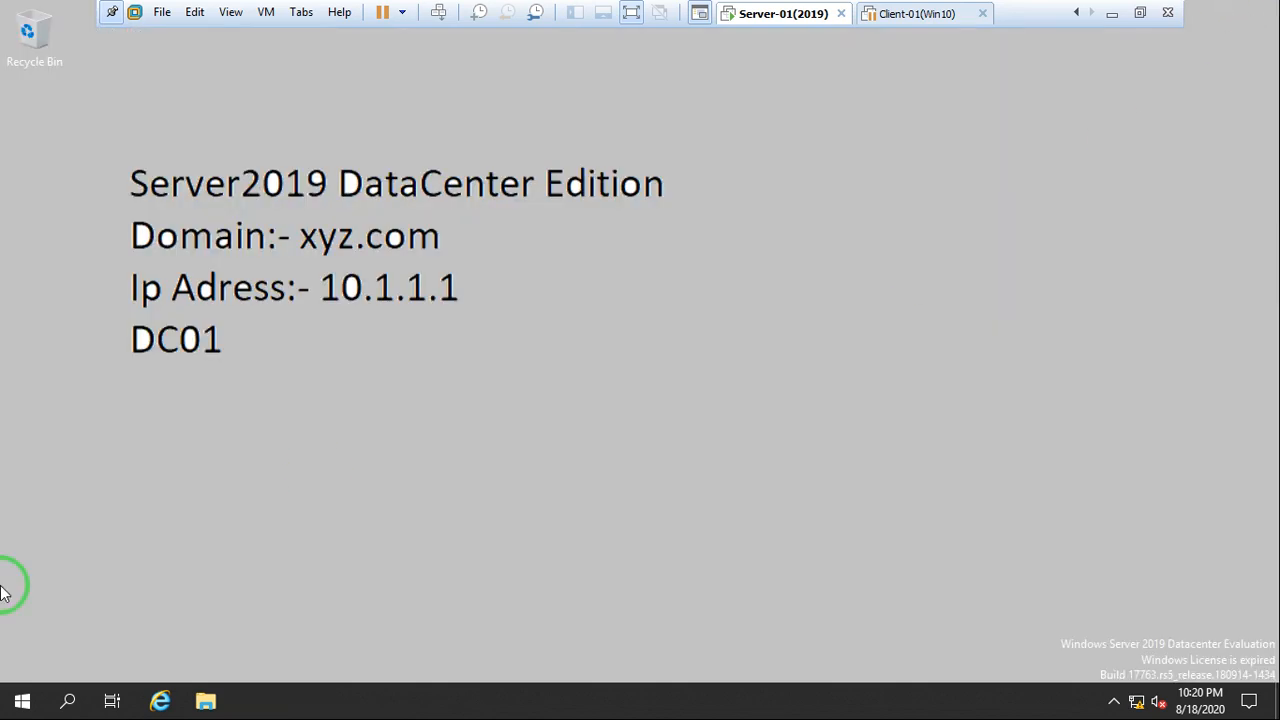
# Open the Group Policy Management console from the Windows administrative tools
pyautogui.click(18, 706)
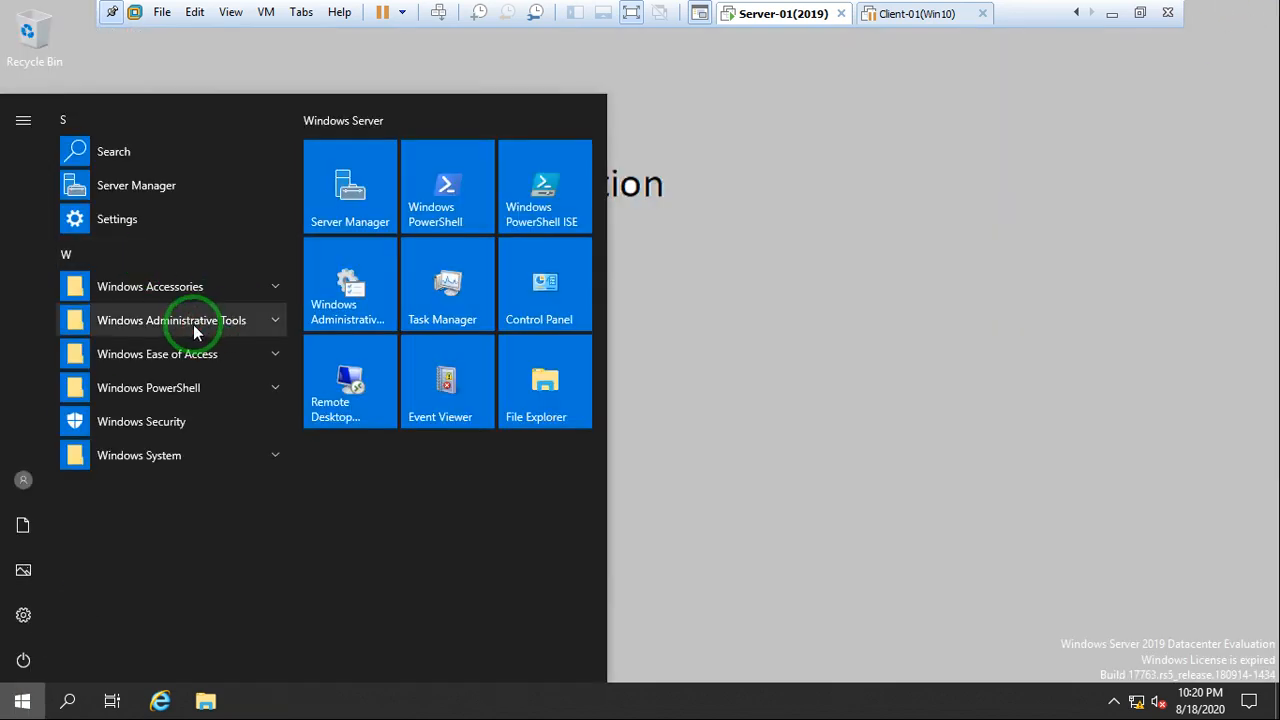
pyautogui.click(189, 322)
pyautogui.scroll(-2, 161, 515)
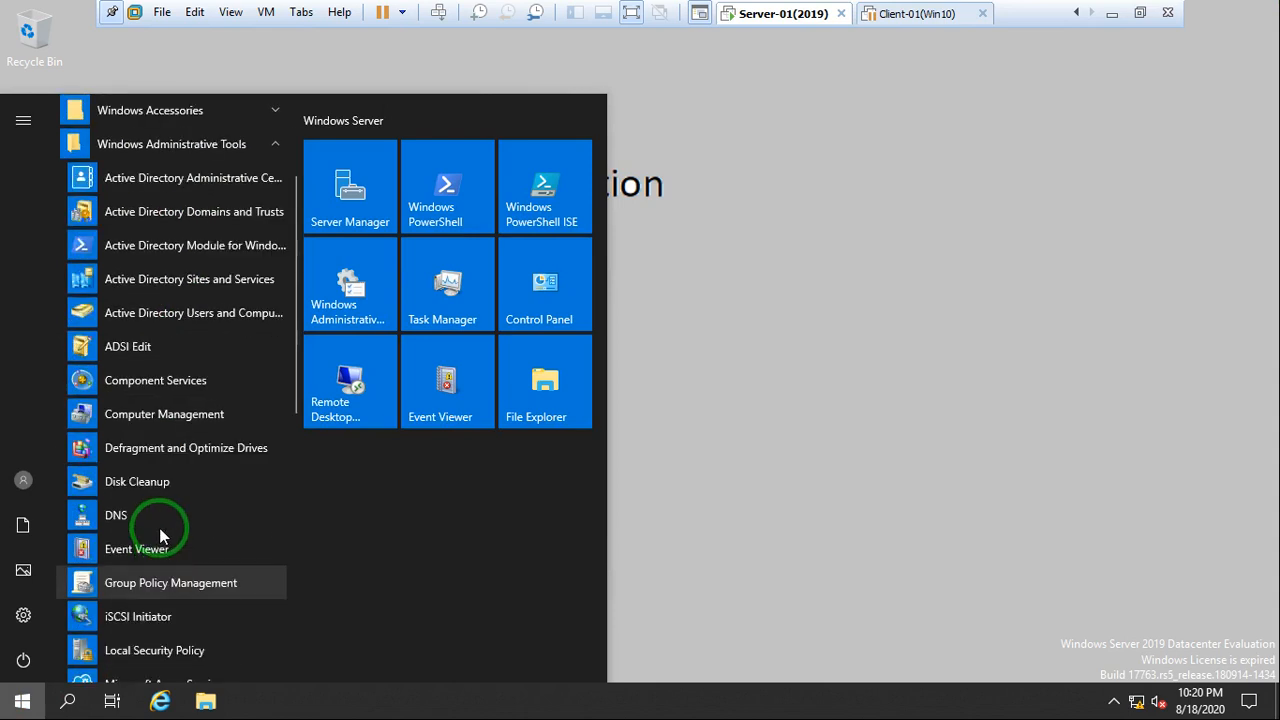
pyautogui.click(155, 583)
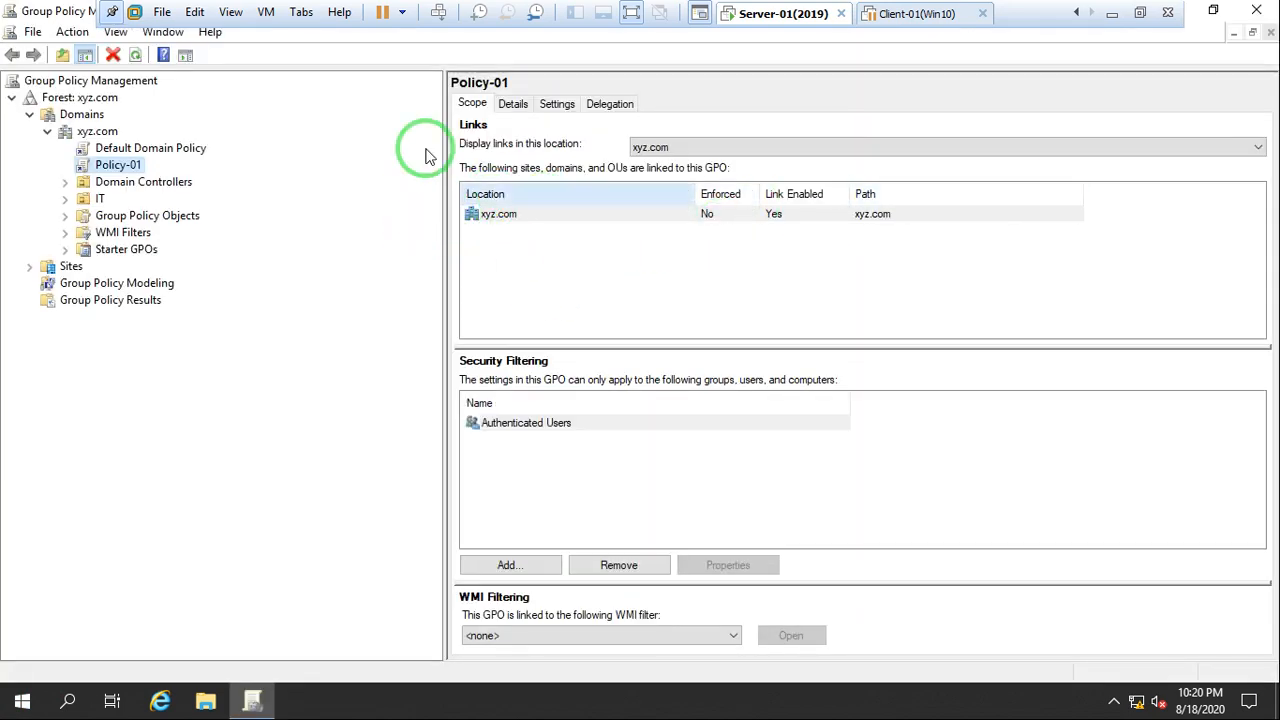
# Delete Policy-01's link to the xyz.com domain and display the GPO's scope under Group Policy Objects
pyautogui.moveTo(445, 168); pyautogui.dragTo(223, 174)
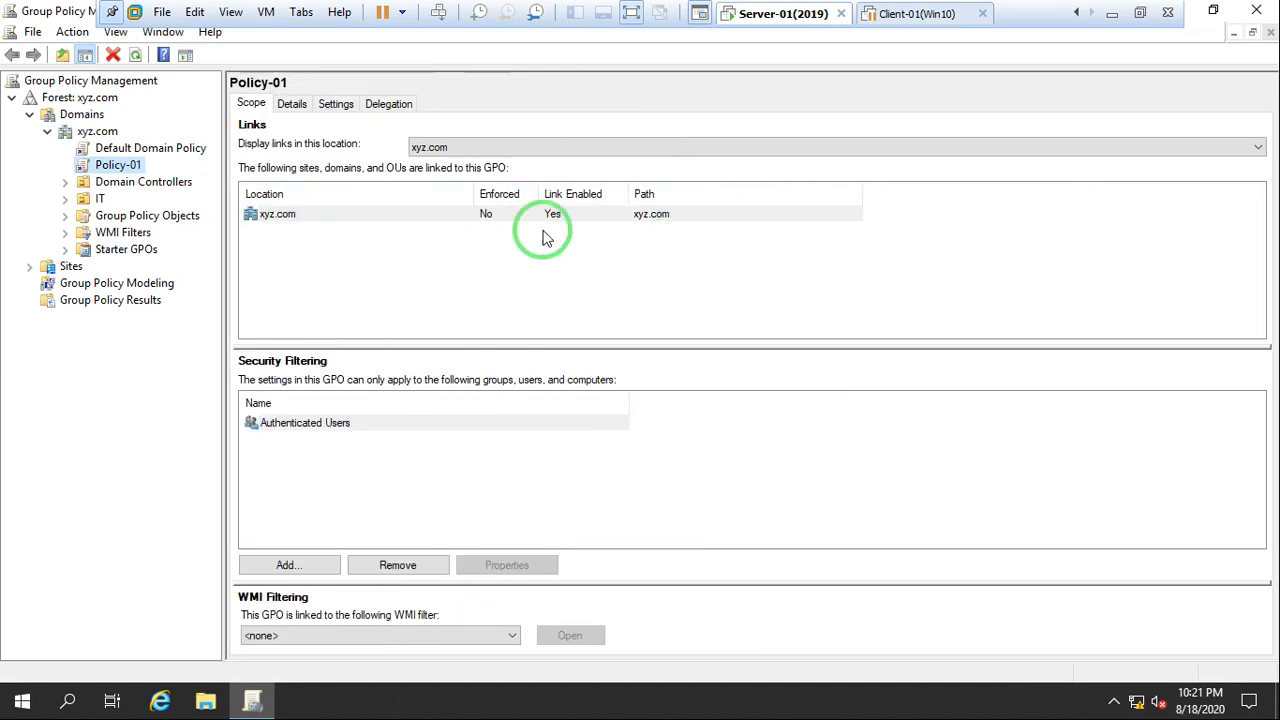
pyautogui.rightClick(276, 215)
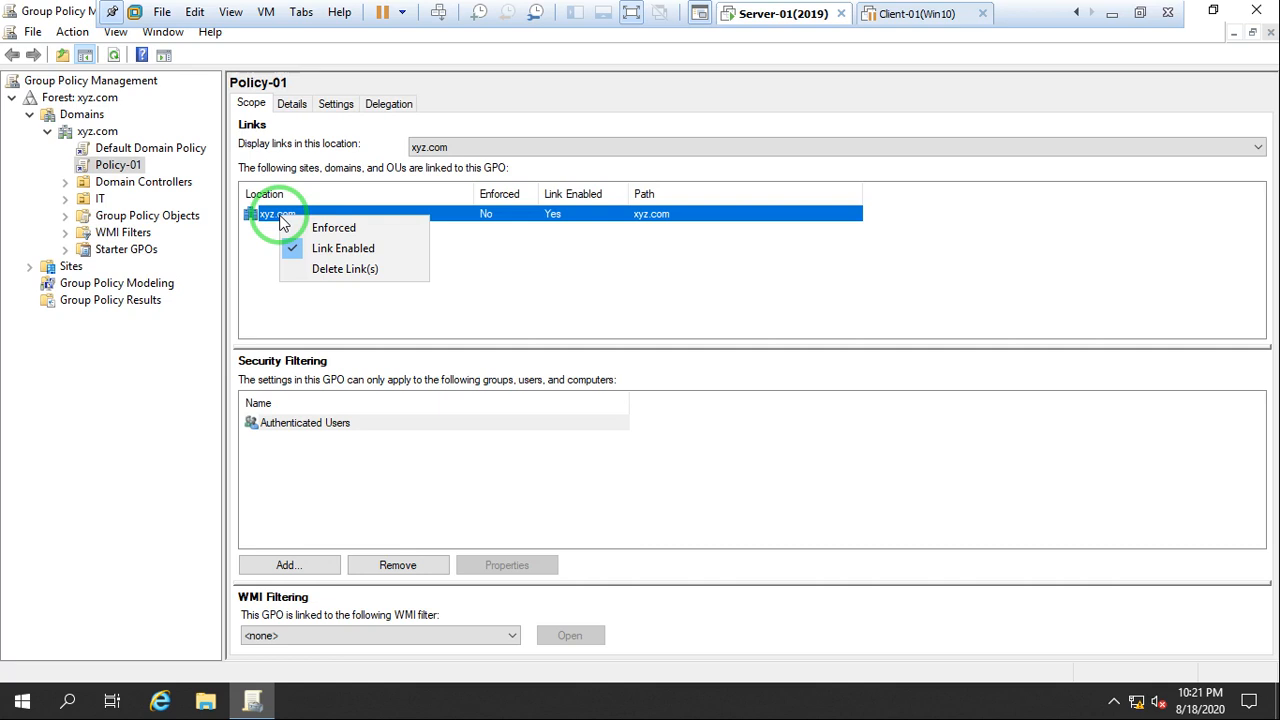
pyautogui.click(355, 268)
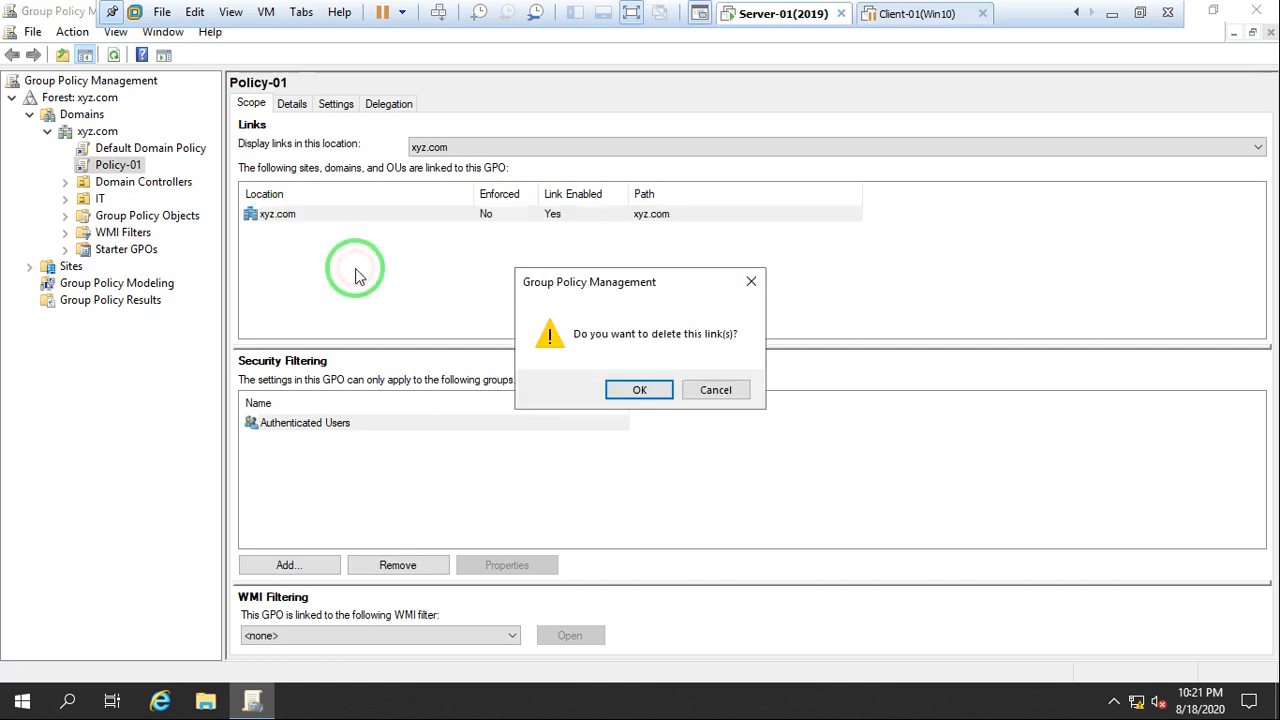
pyautogui.click(637, 390)
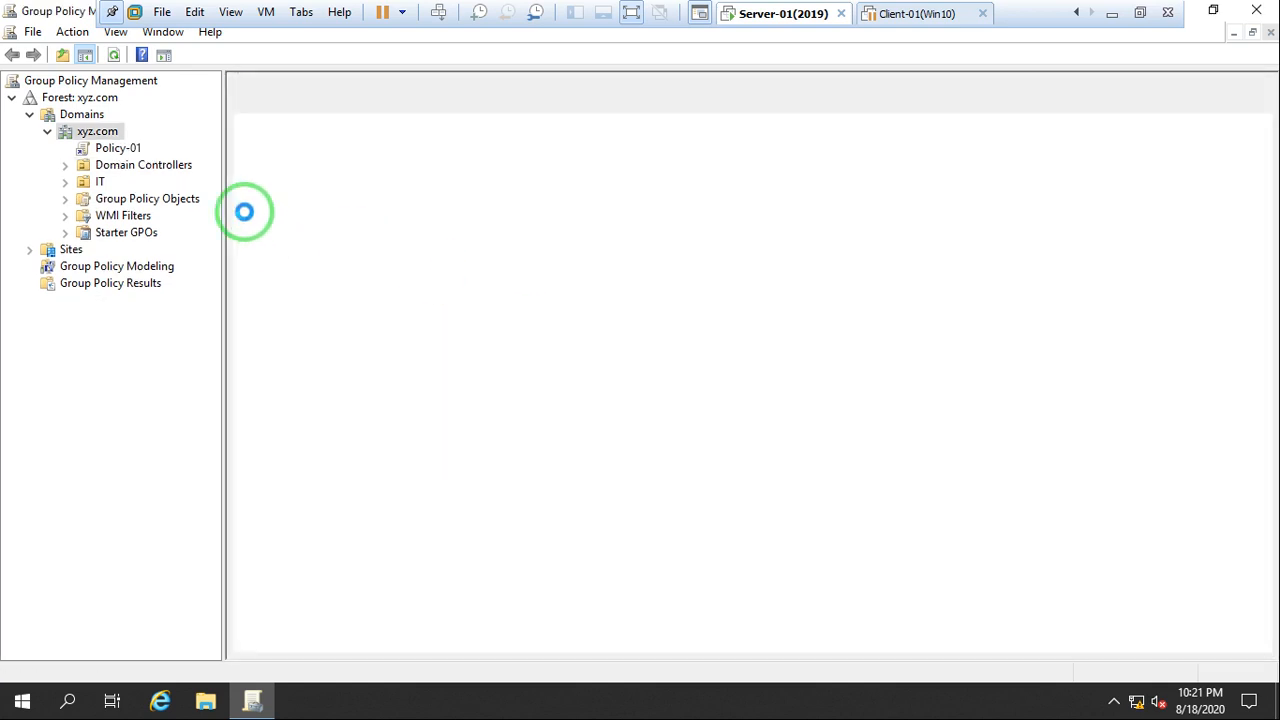
pyautogui.click(100, 199)
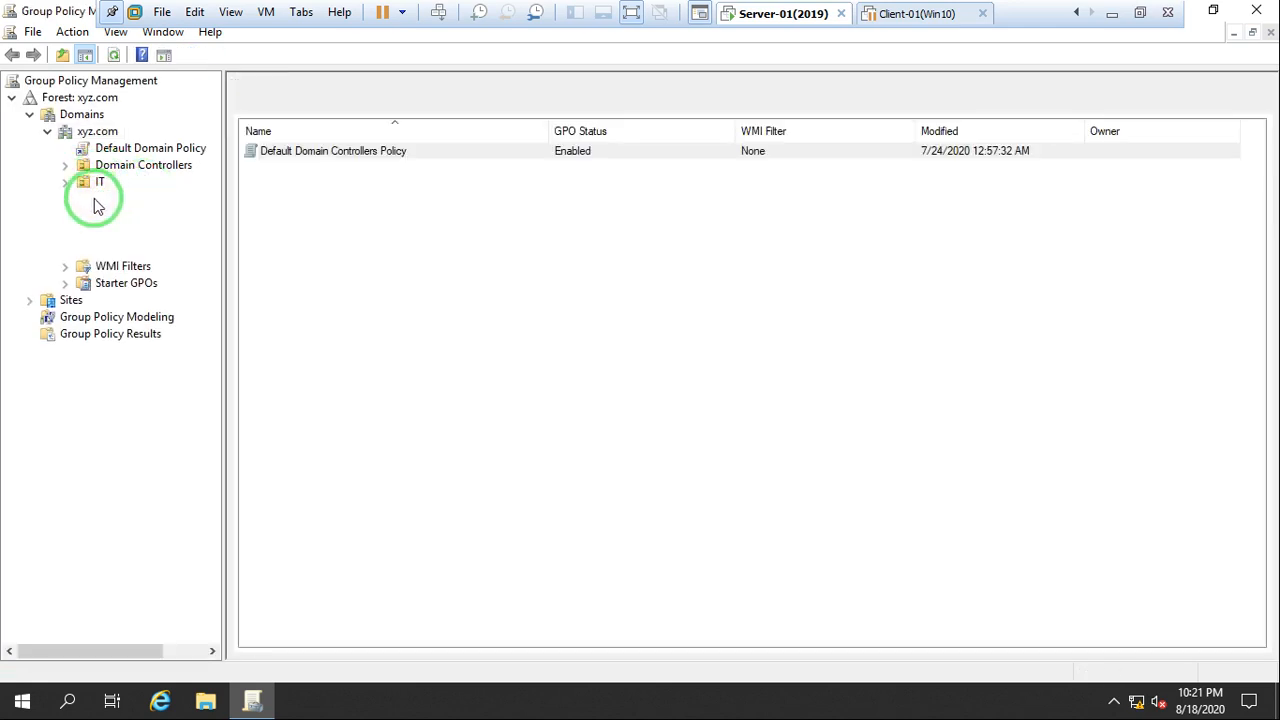
pyautogui.click(134, 249)
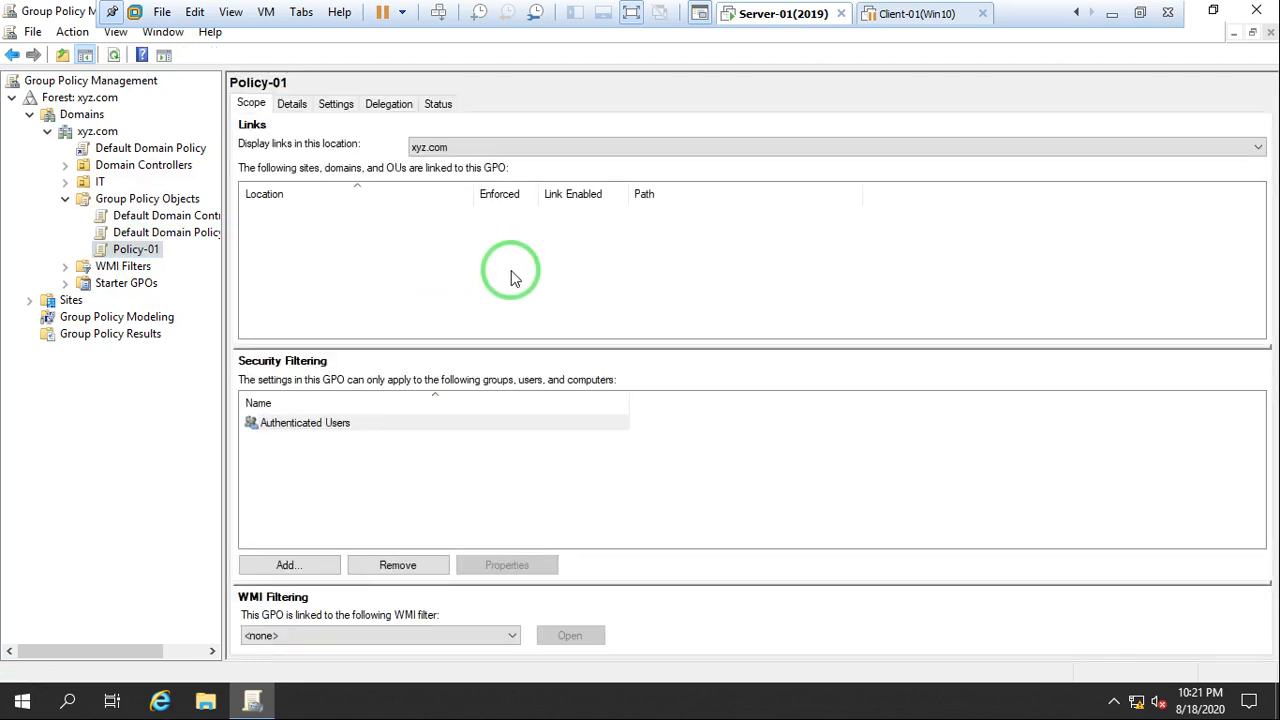
# Link the existing GPO Policy-01 to the IT organizational unit and expand IT in the console tree
pyautogui.click(100, 184)
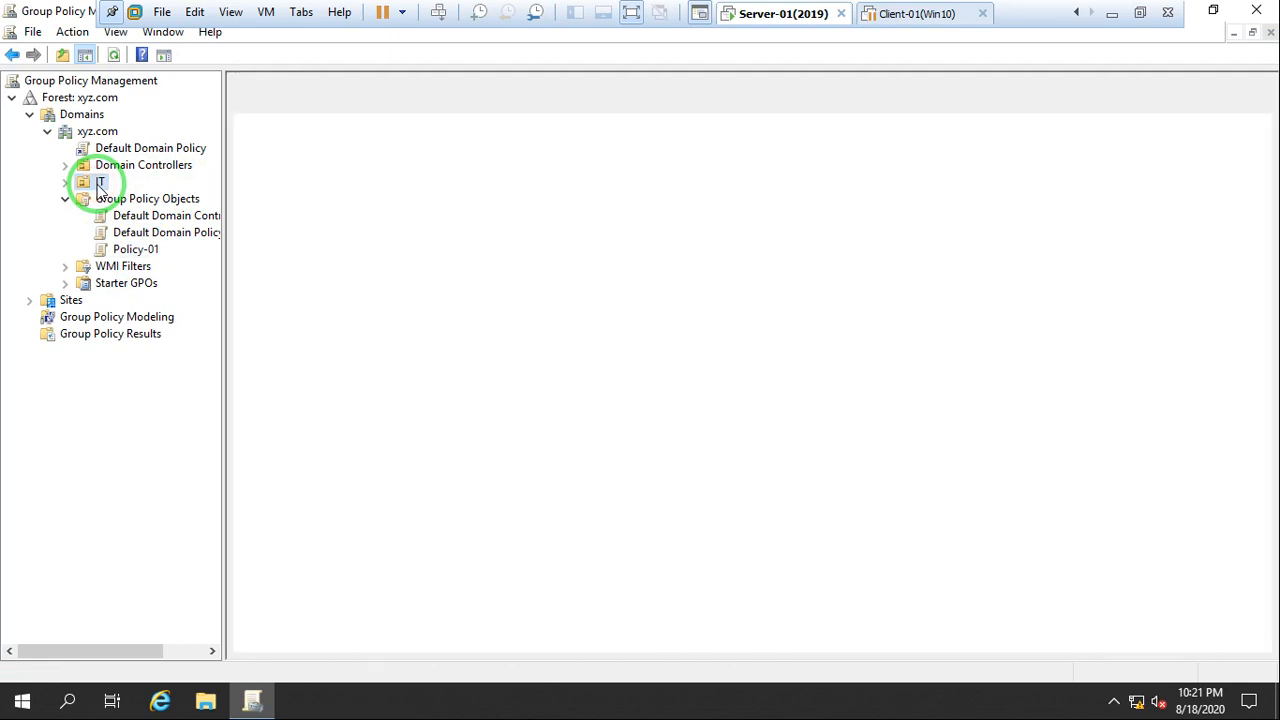
pyautogui.rightClick(97, 186)
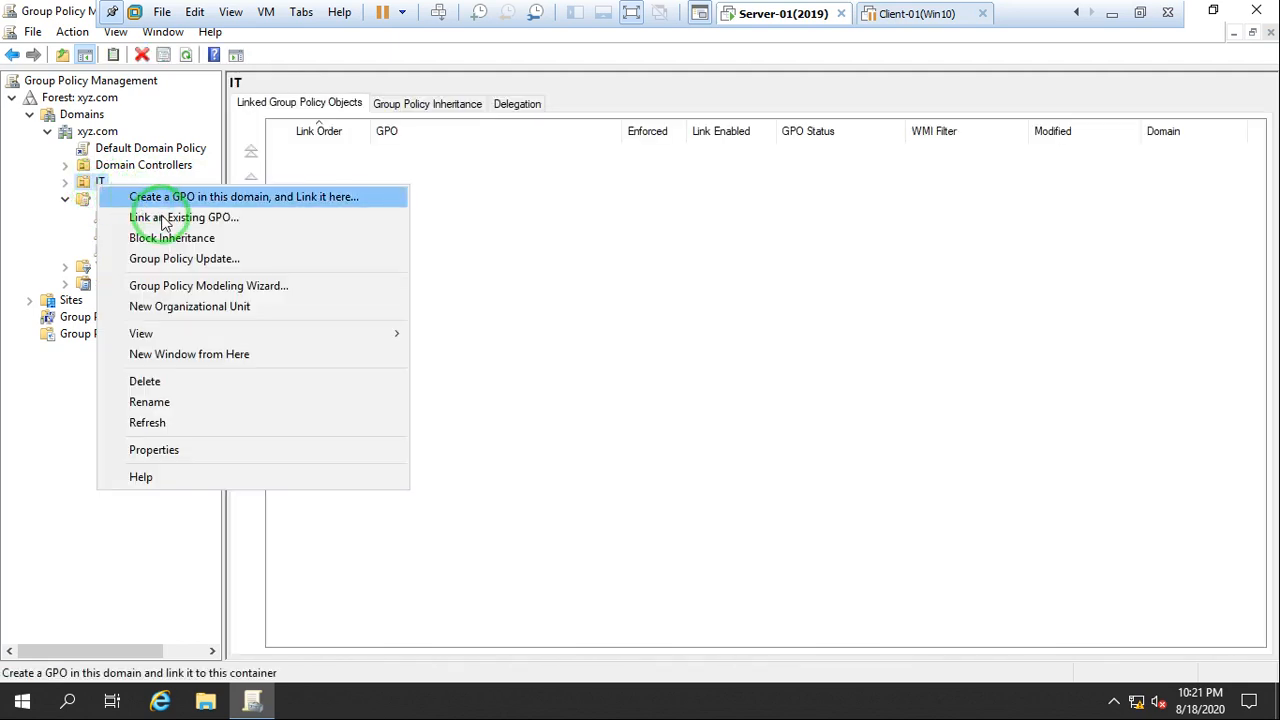
pyautogui.click(228, 228)
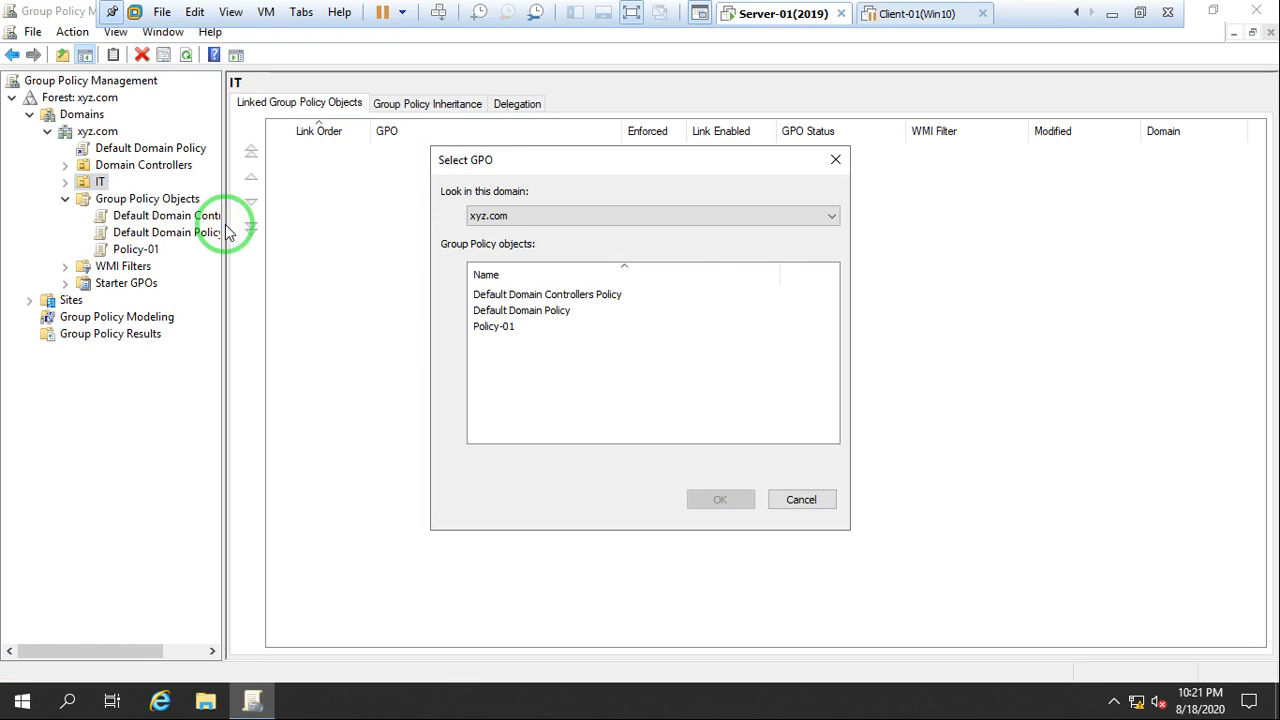
pyautogui.click(487, 326)
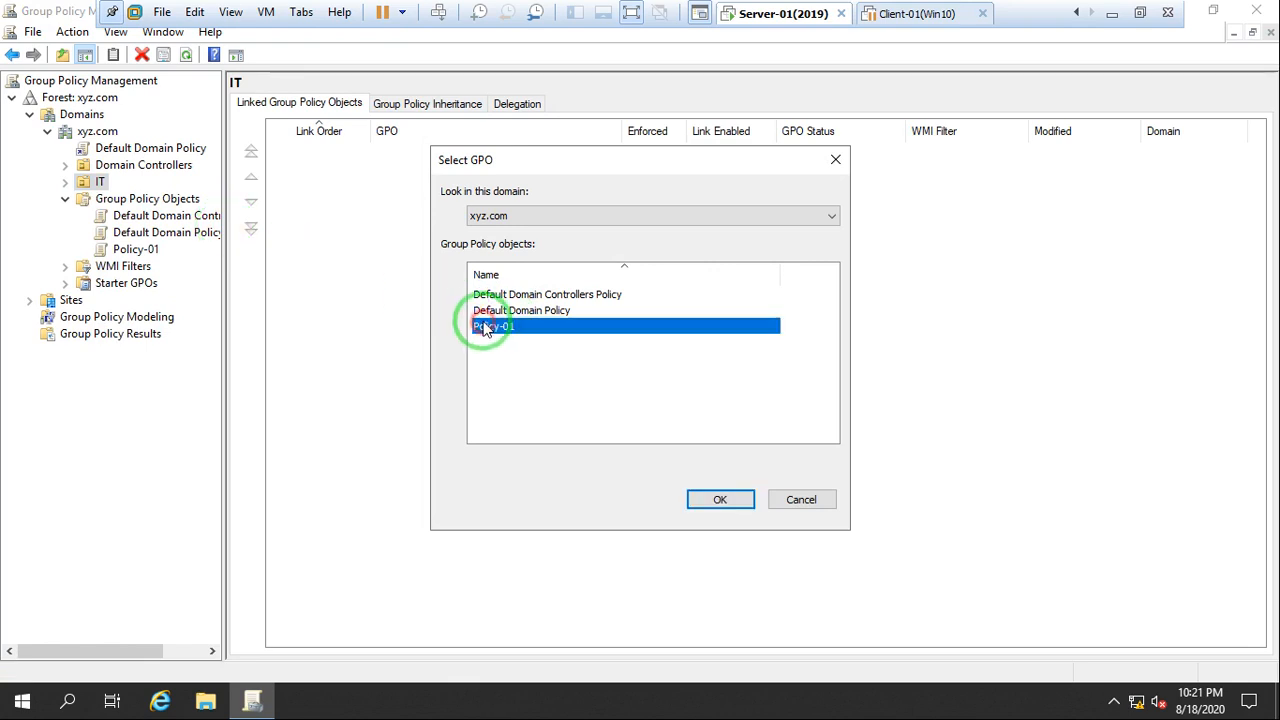
pyautogui.click(712, 497)
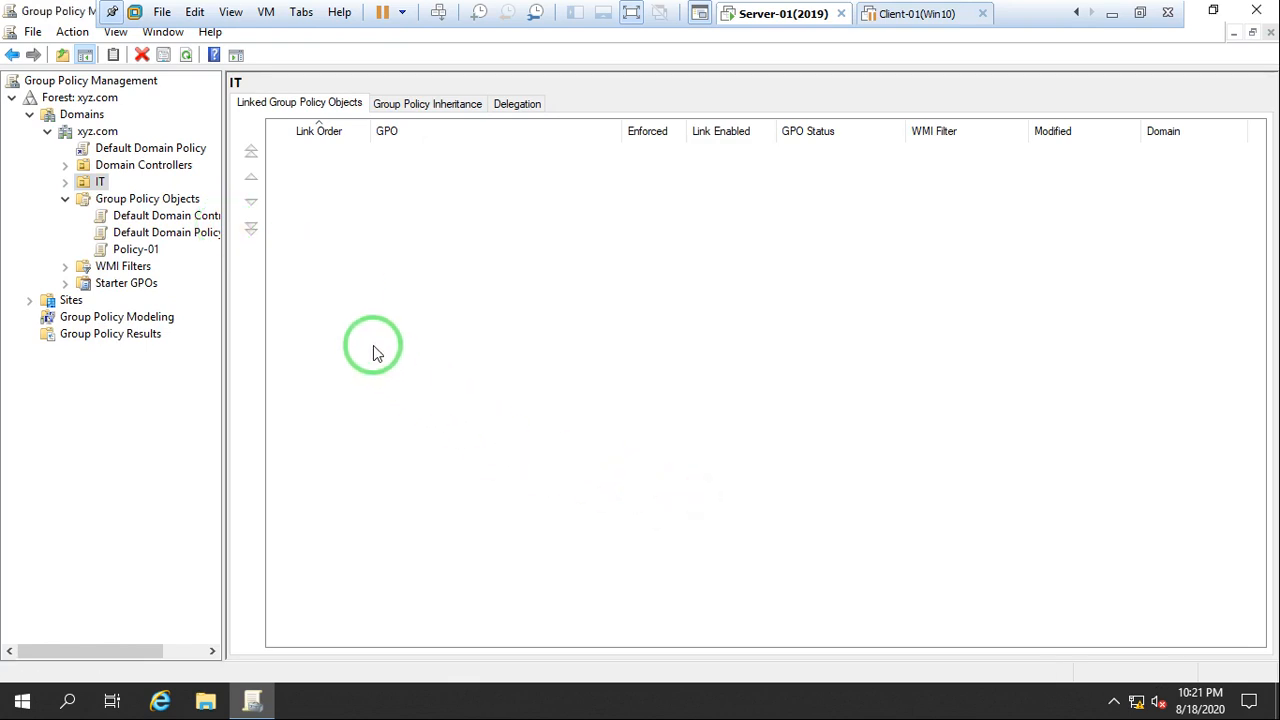
pyautogui.click(65, 182)
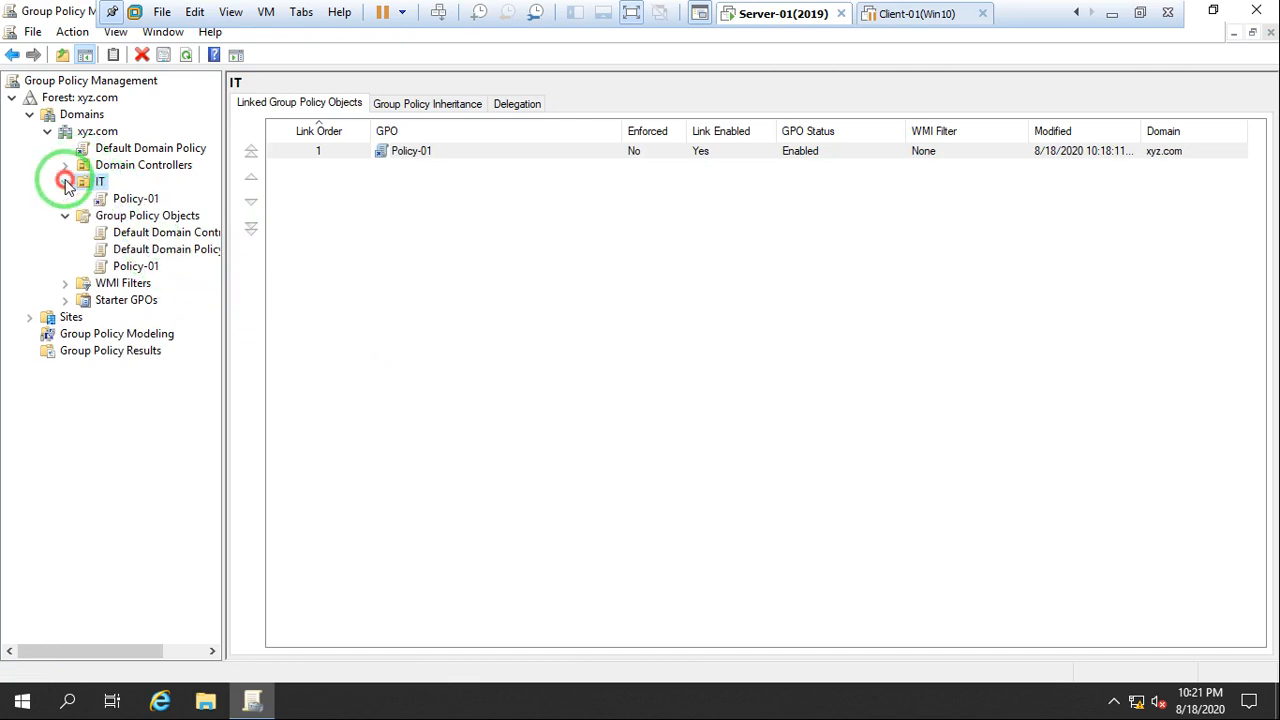
# Display the scope of the Policy-01 link under the IT organizational unit and open Command Prompt on the server
pyautogui.click(140, 199)
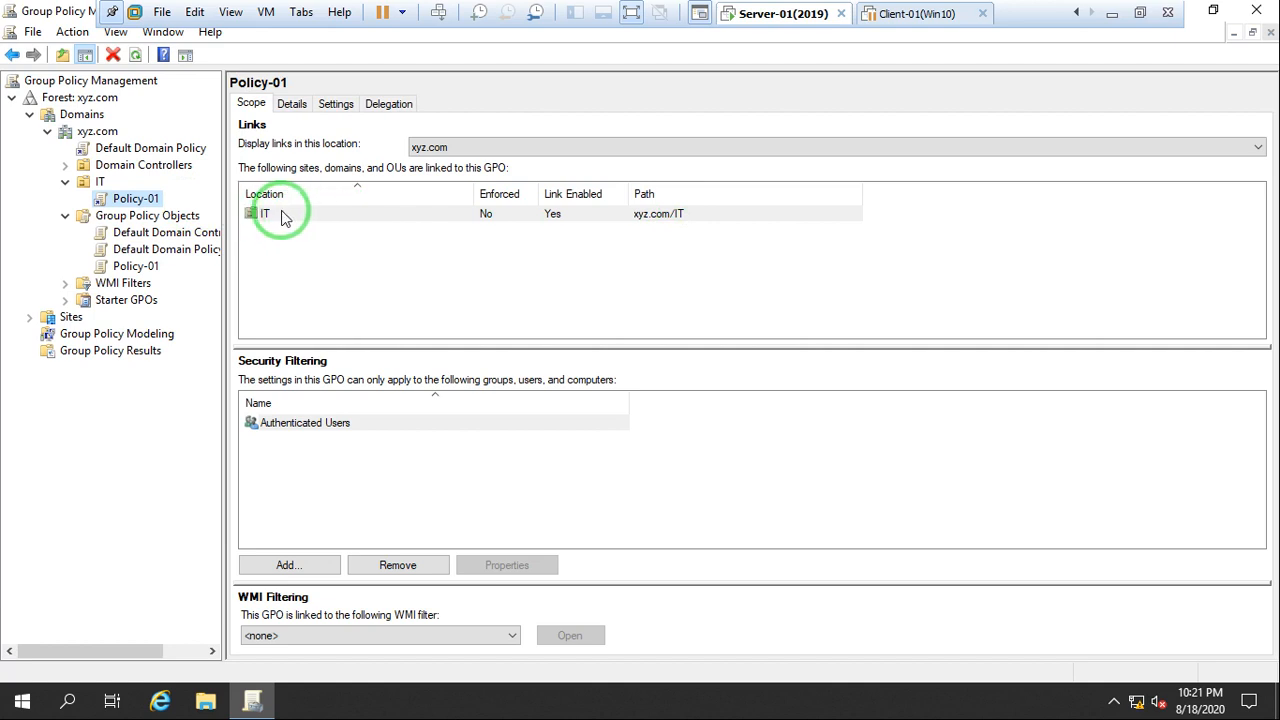
pyautogui.click(22, 700)
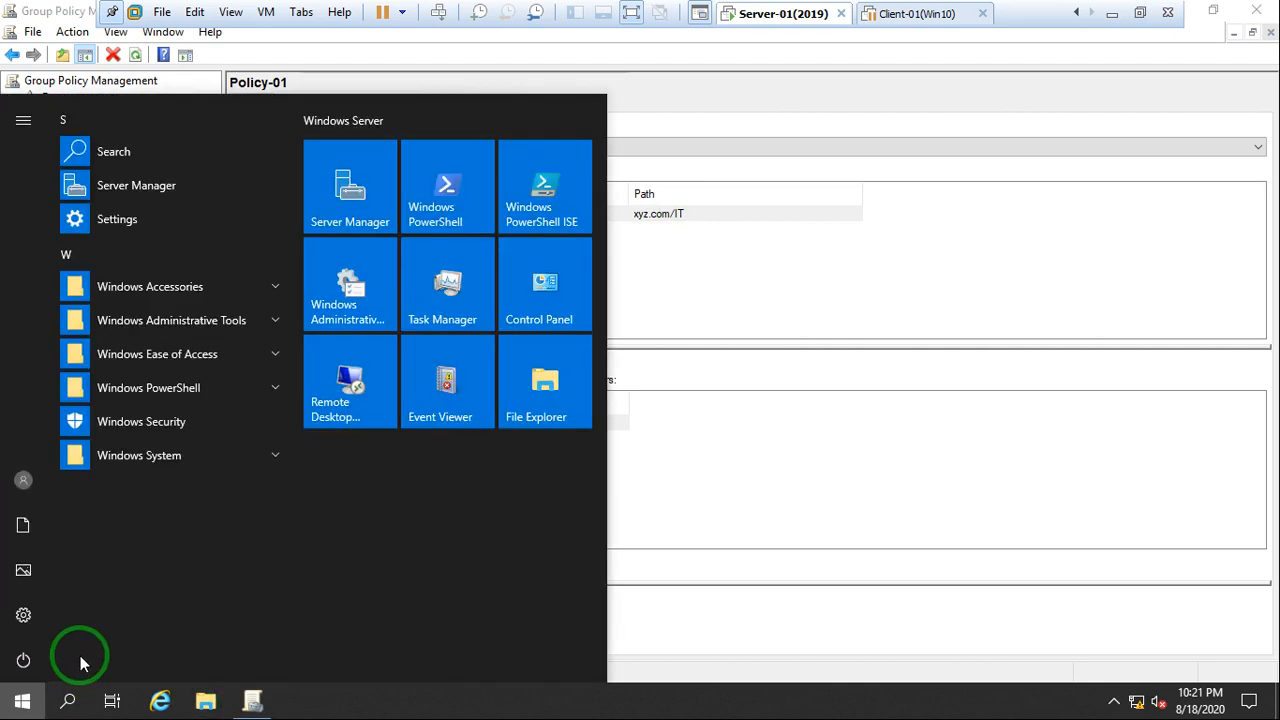
pyautogui.write('cmd')
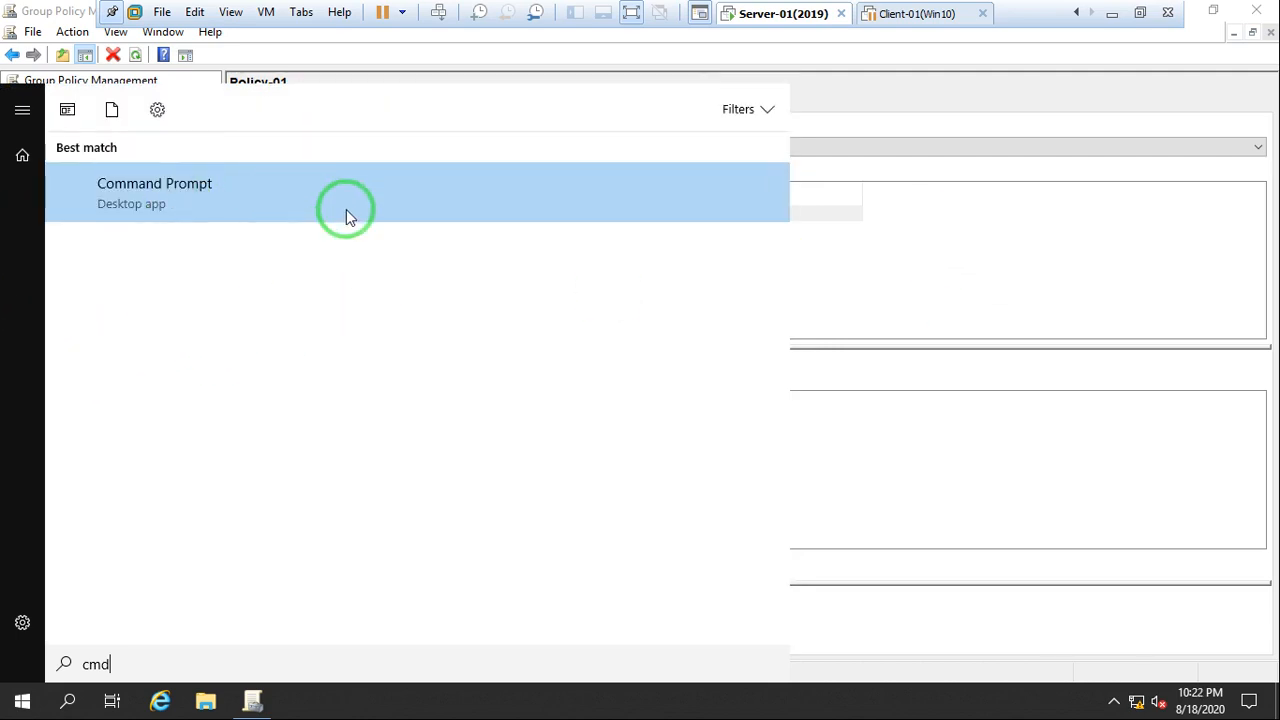
pyautogui.click(95, 203)
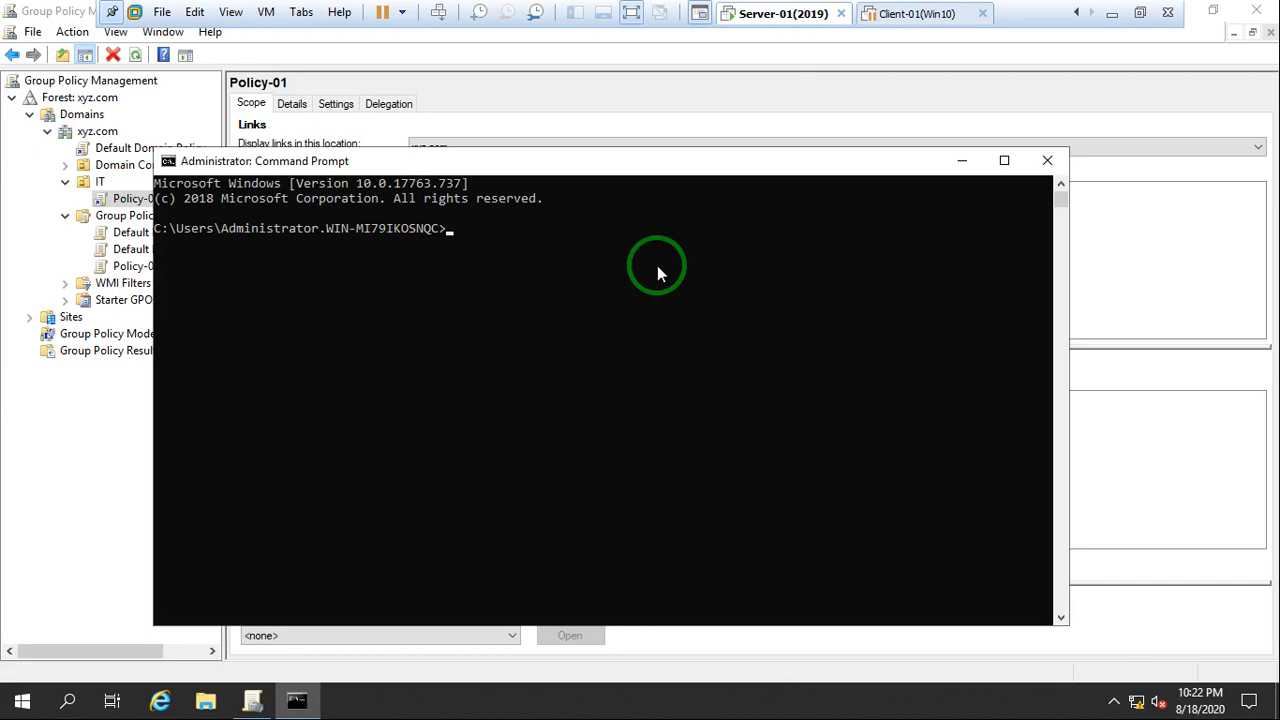
# Force a Group Policy update on the server with gpupdate /force and close Command Prompt
pyautogui.write('gpupdate /force')
pyautogui.press('Return')
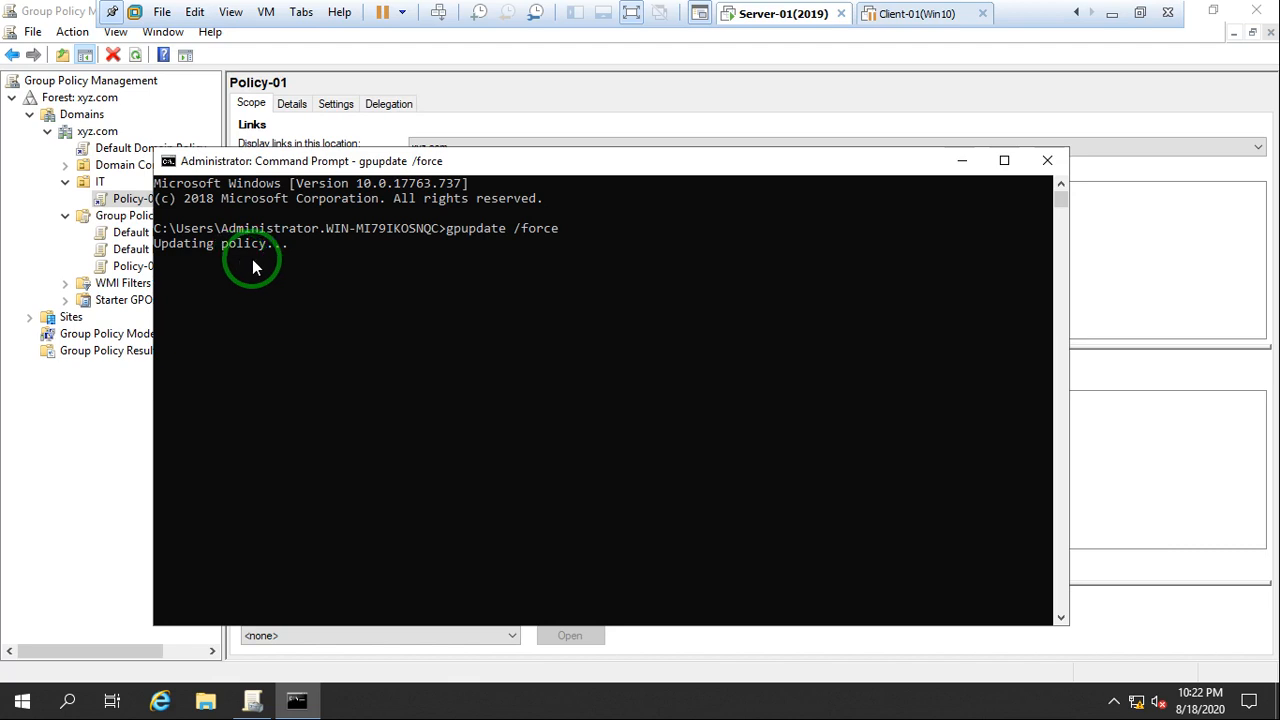
pyautogui.click(596, 167)
pyautogui.moveTo(596, 167); pyautogui.dragTo(579, 122)
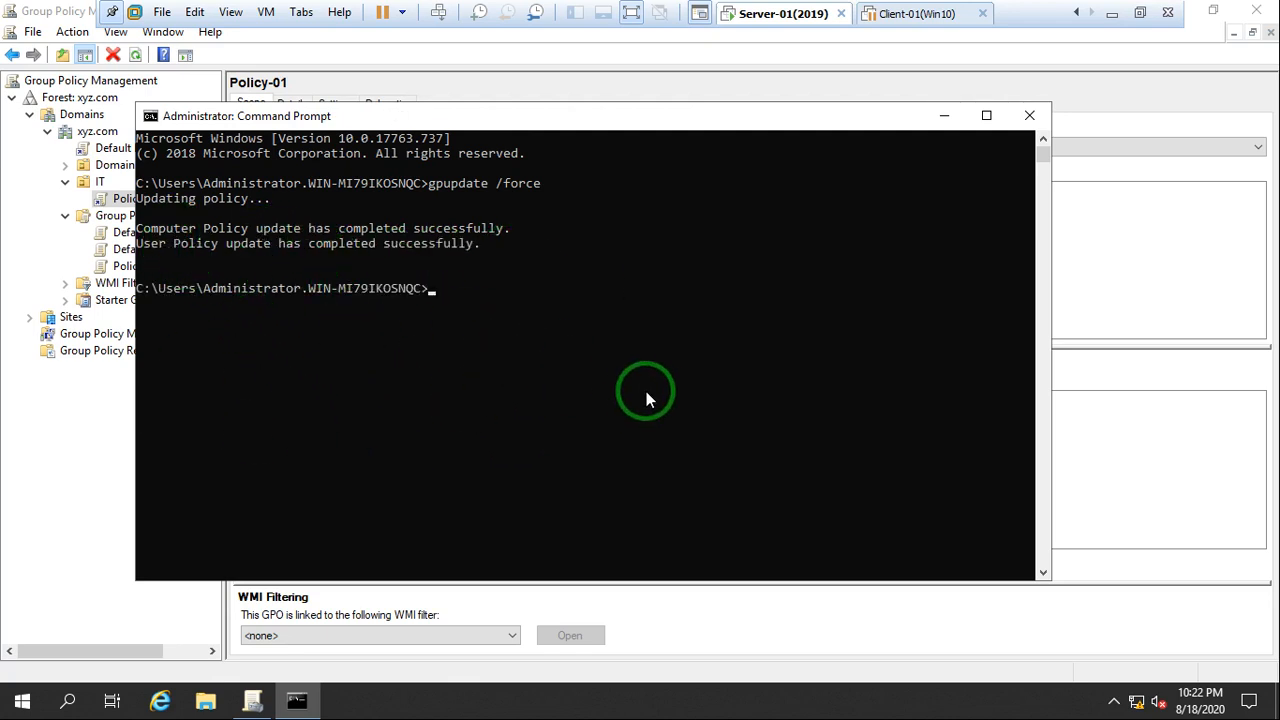
pyautogui.write('it')
pyautogui.press('Return')
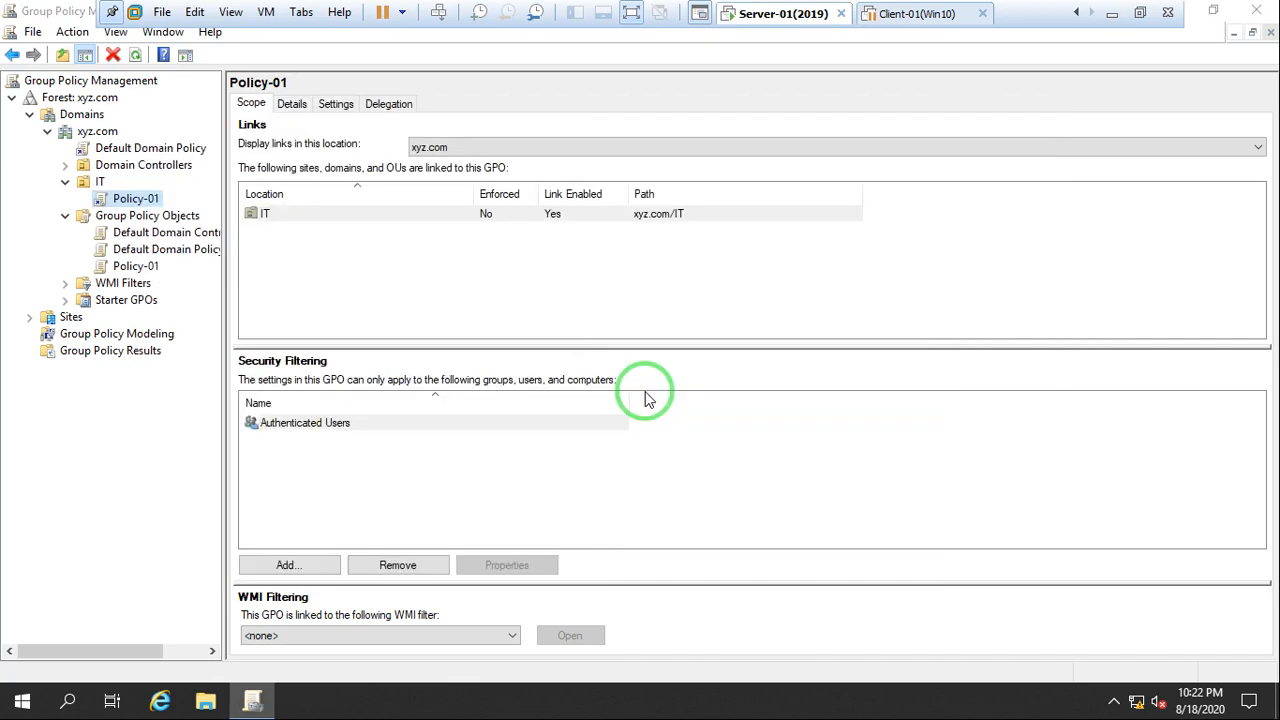
# Test whether the Run dialog is available to the administrator on the server and close it without running anything
pyautogui.press('super+r')
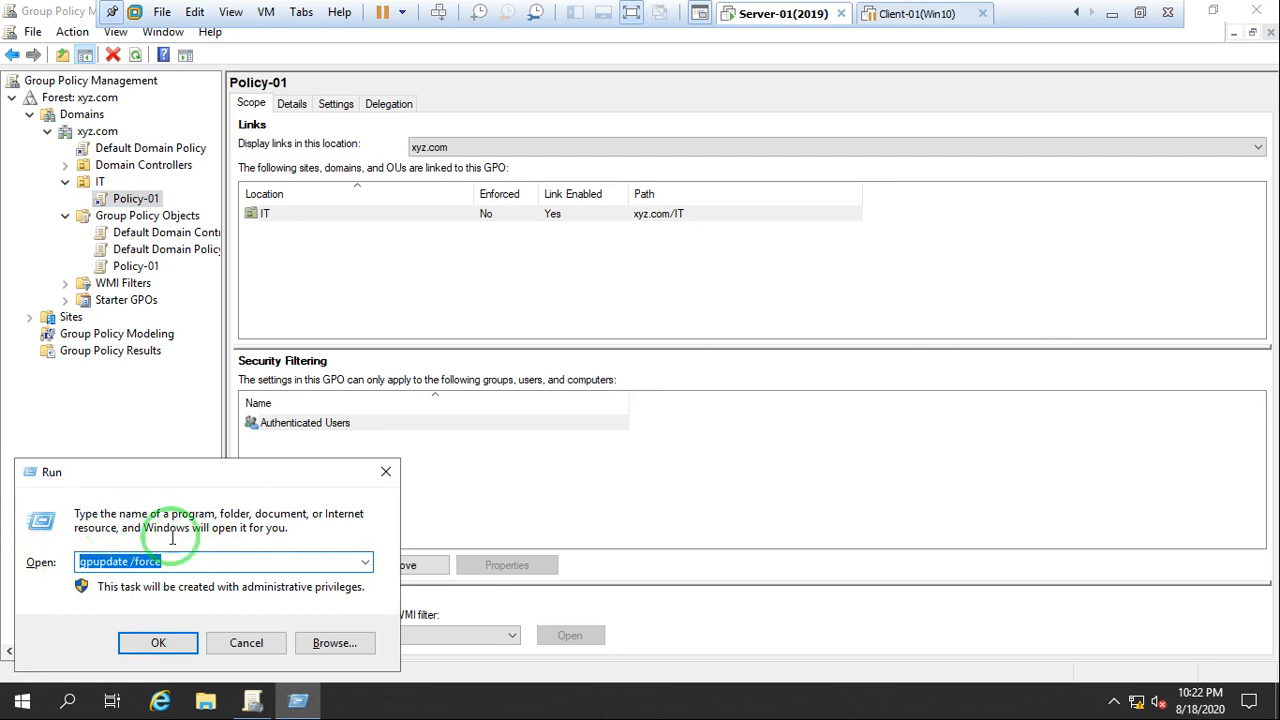
pyautogui.click(386, 473)
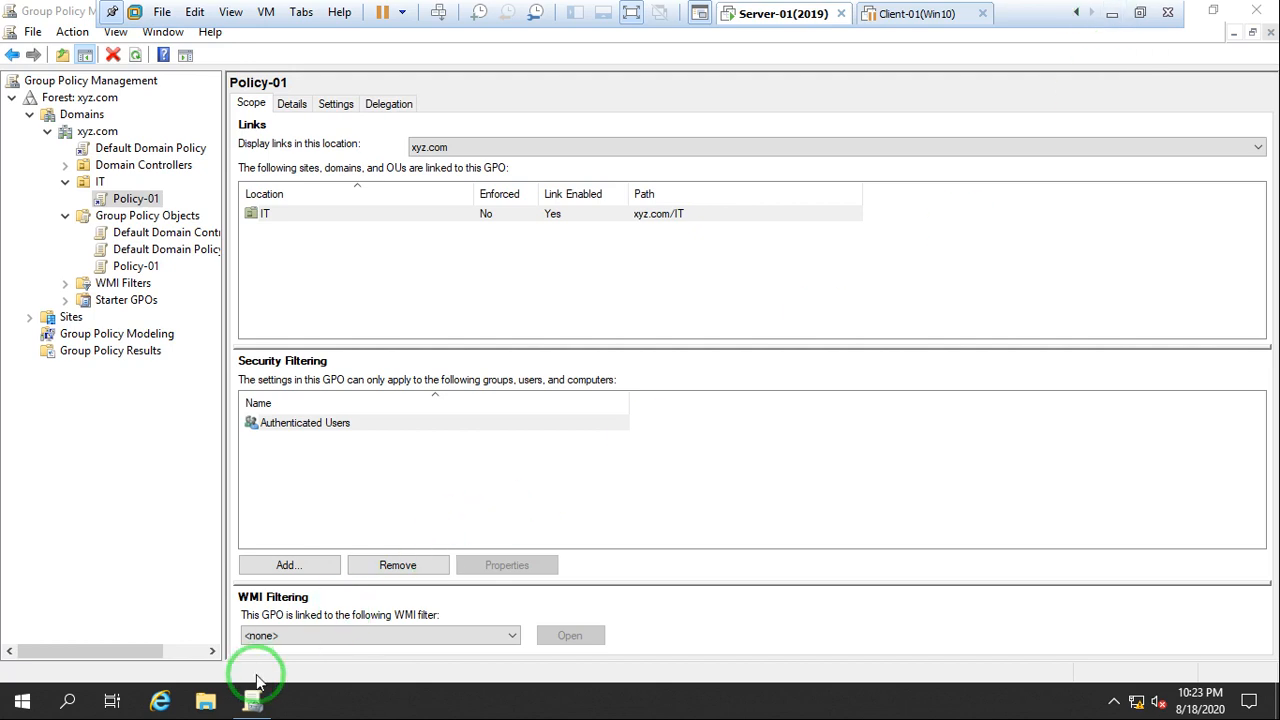
# Minimize the virtual machine, switch to the Paint notes on GPO tools and default policies, and dismiss the Windows notification
pyautogui.click(1112, 20)
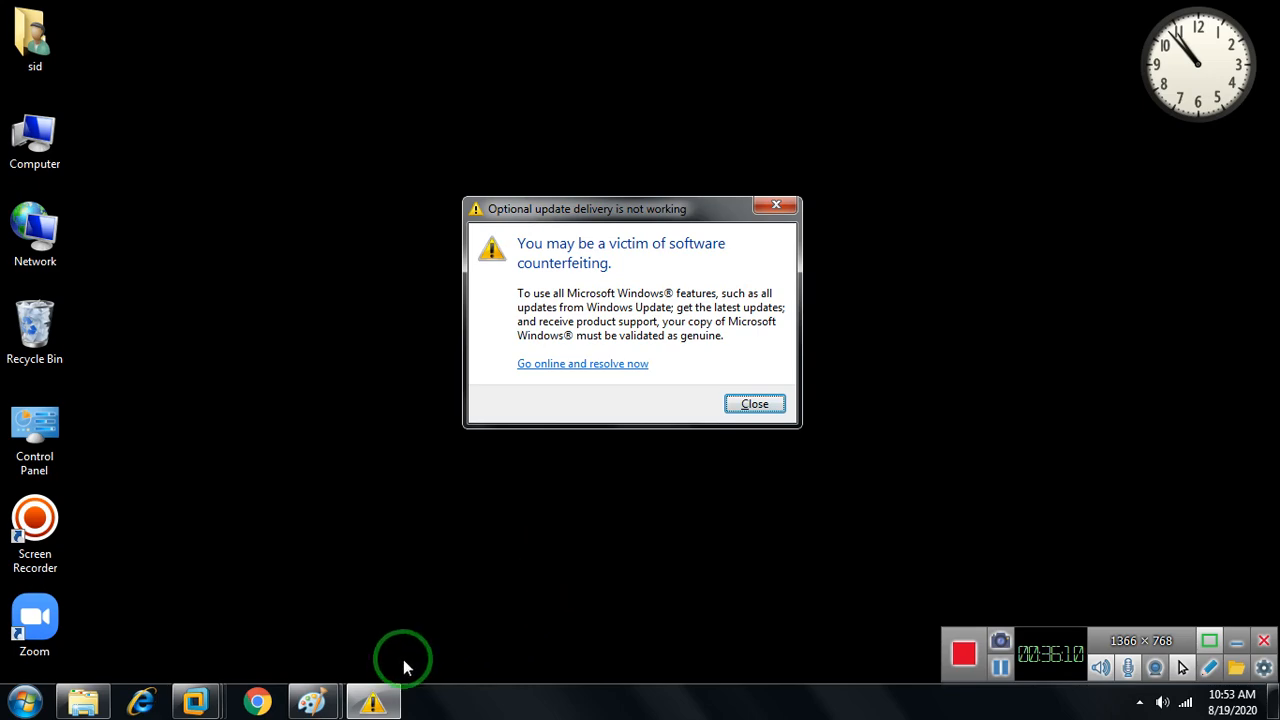
pyautogui.moveTo(338, 683)
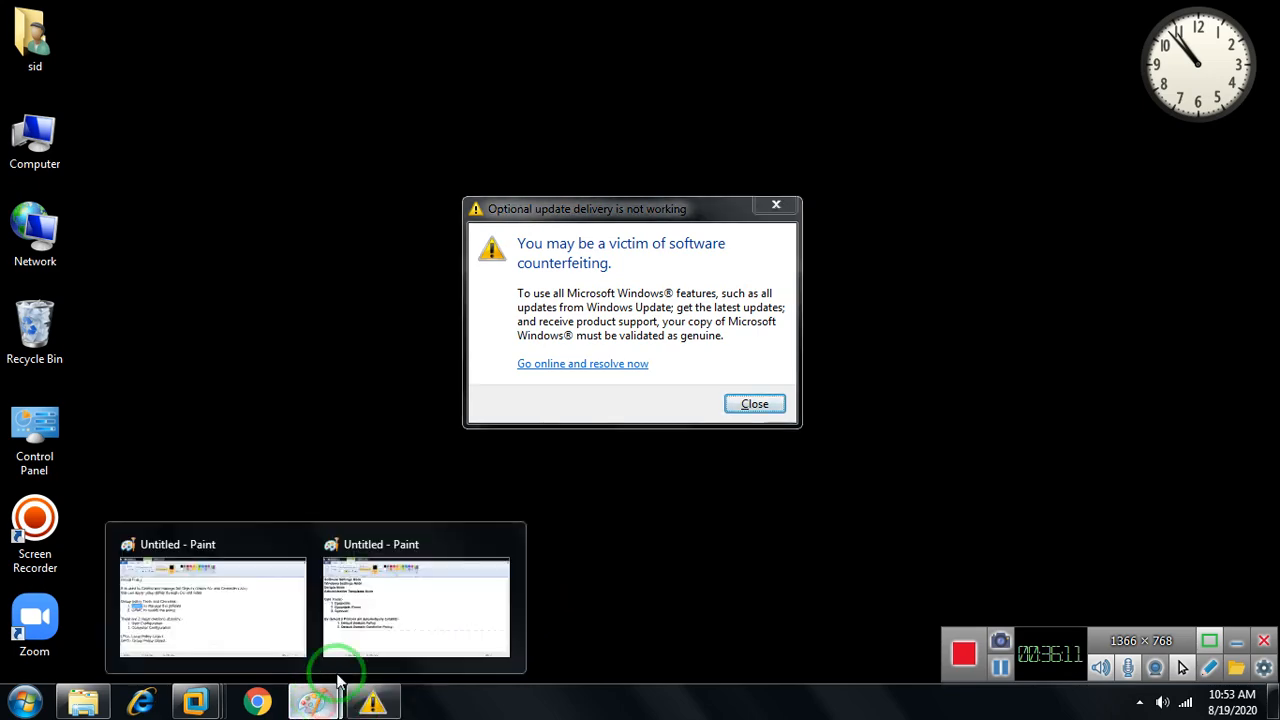
pyautogui.click(417, 607)
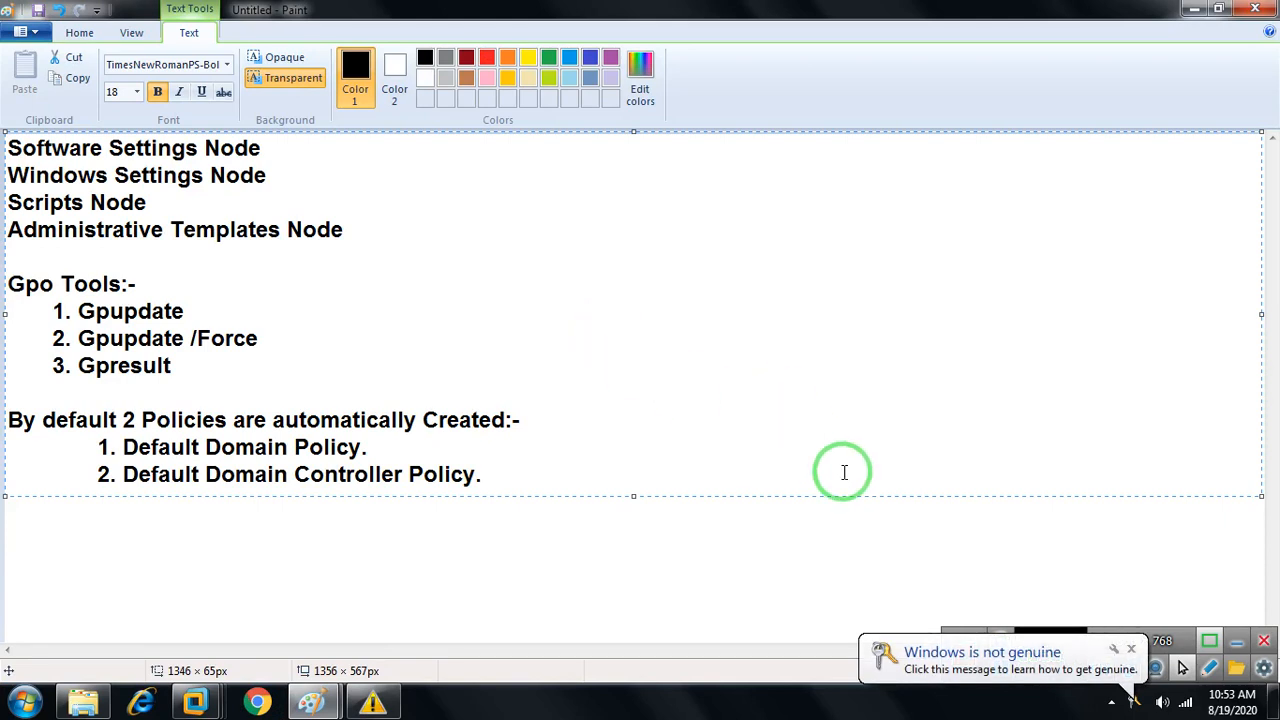
pyautogui.click(1132, 652)
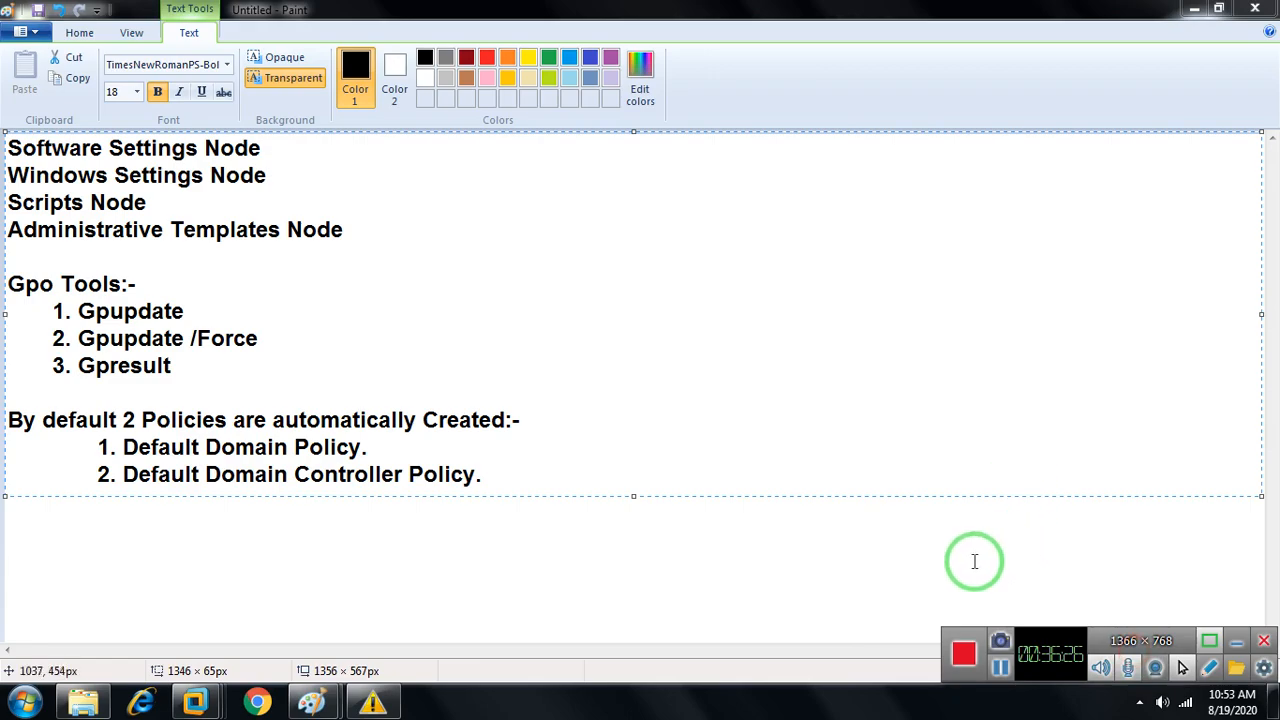